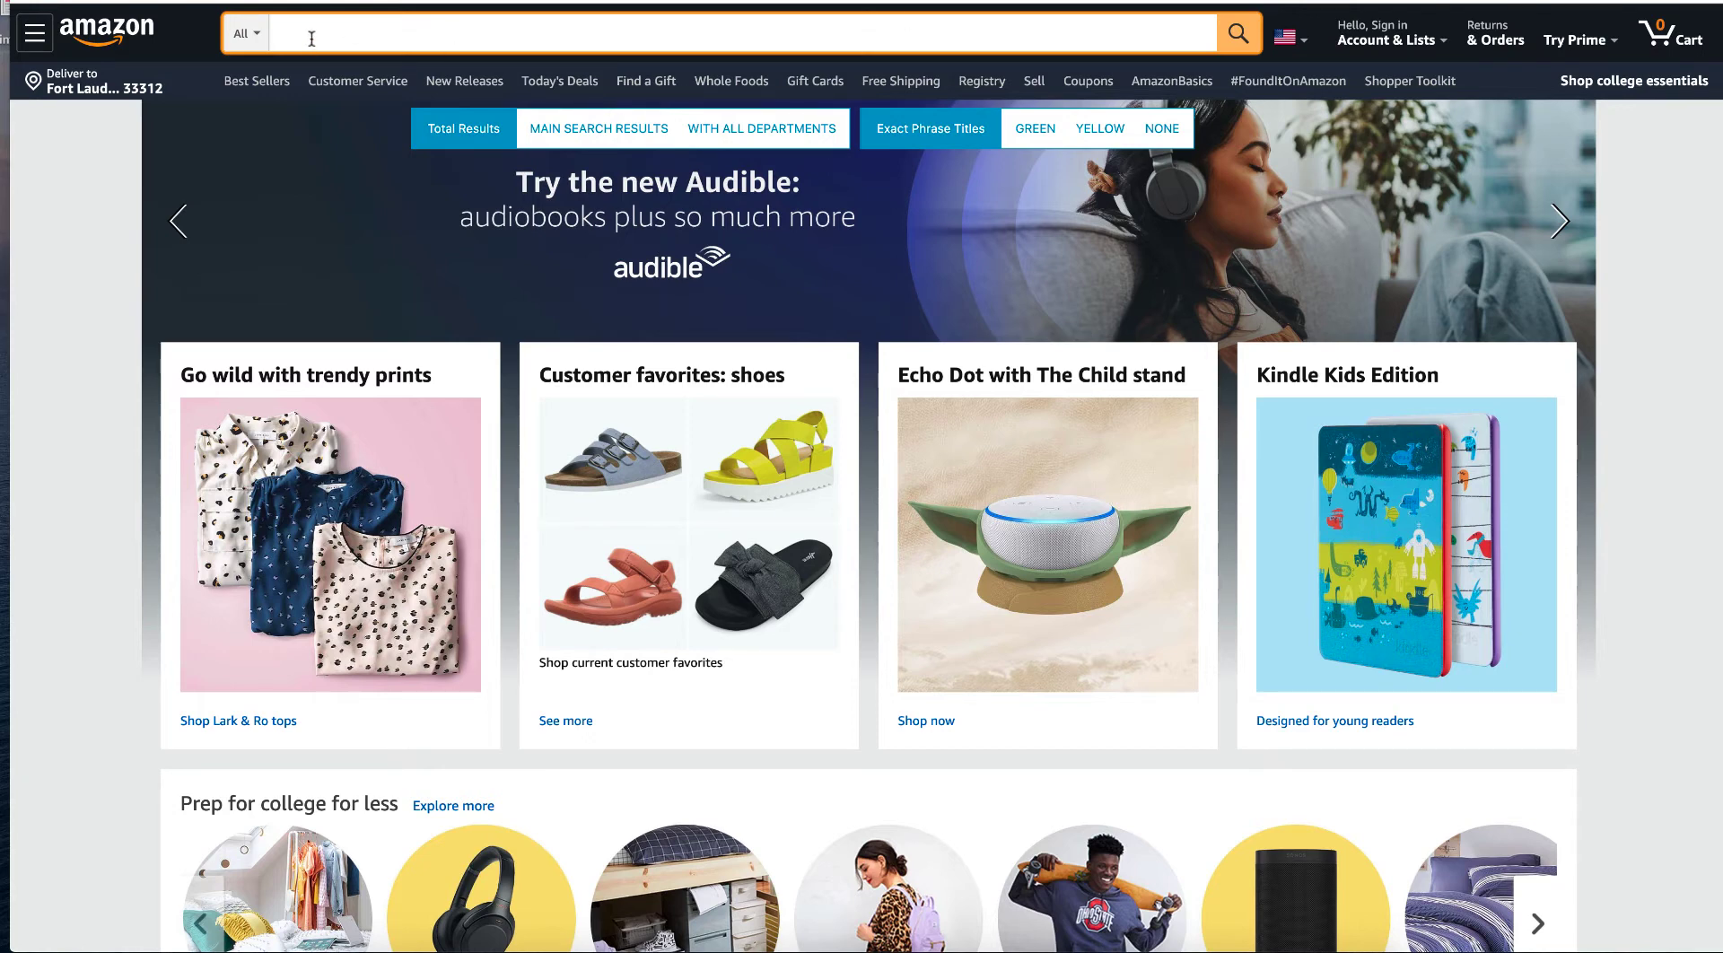
Step: Enter 'activity books' in the Amazon search box, correcting the misspelled letters
{"action": "type", "text": "acti"}
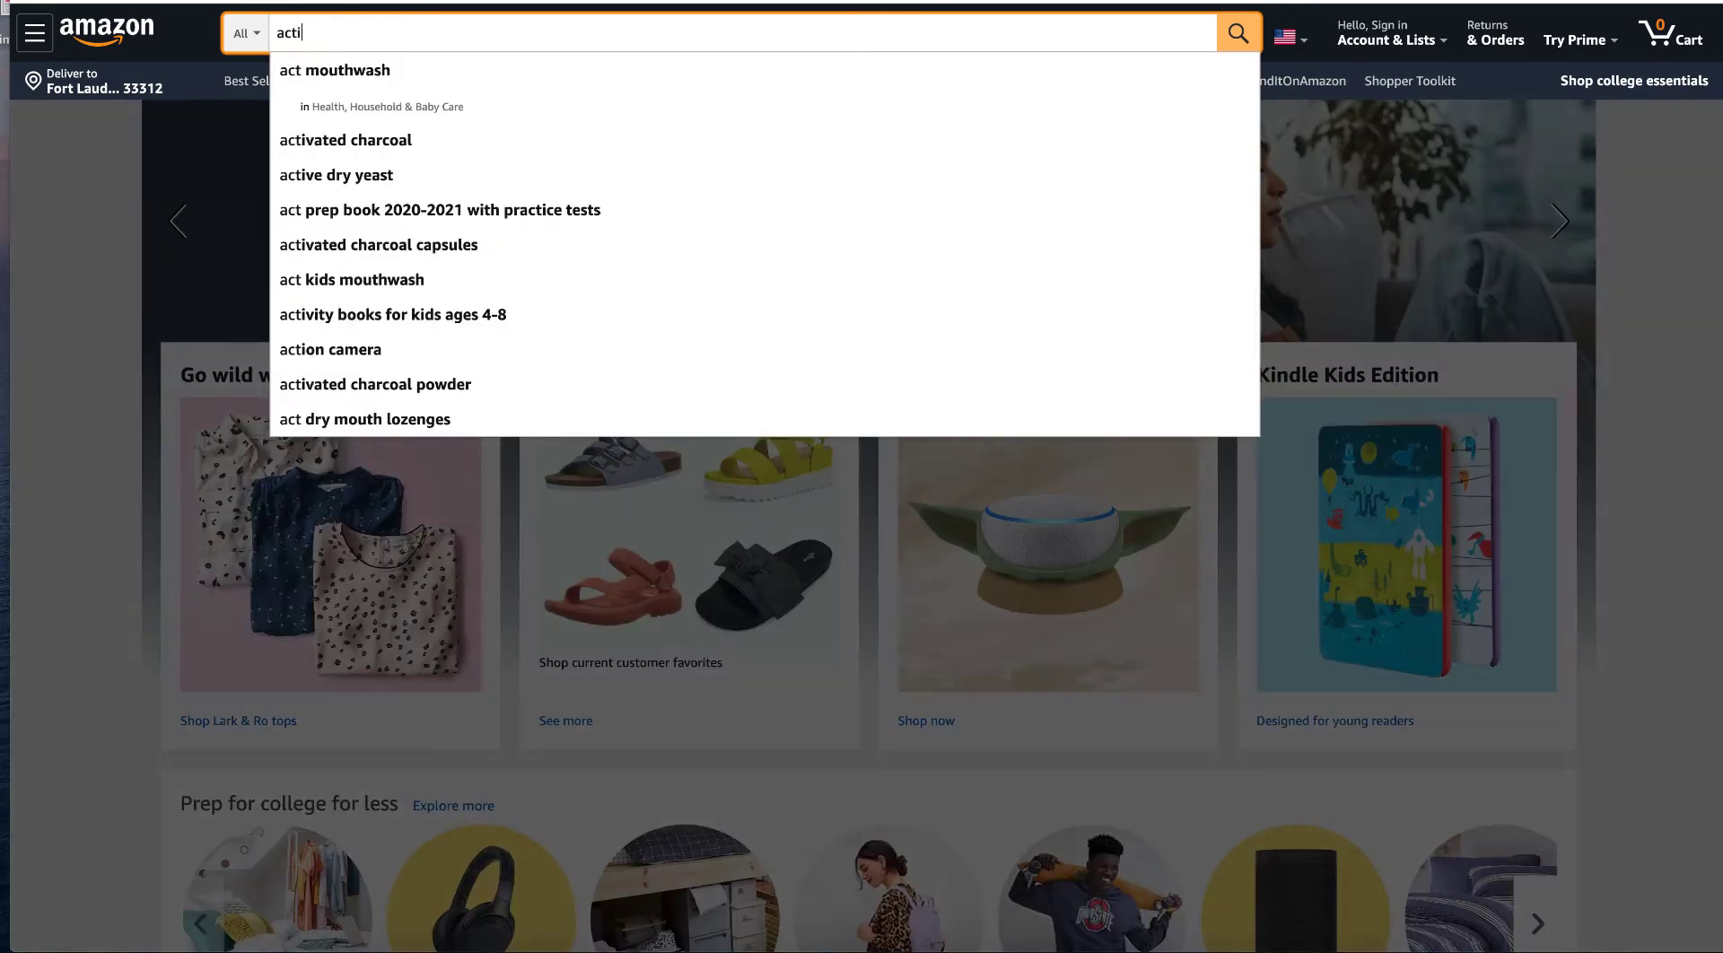
{"action": "type", "text": "vit"}
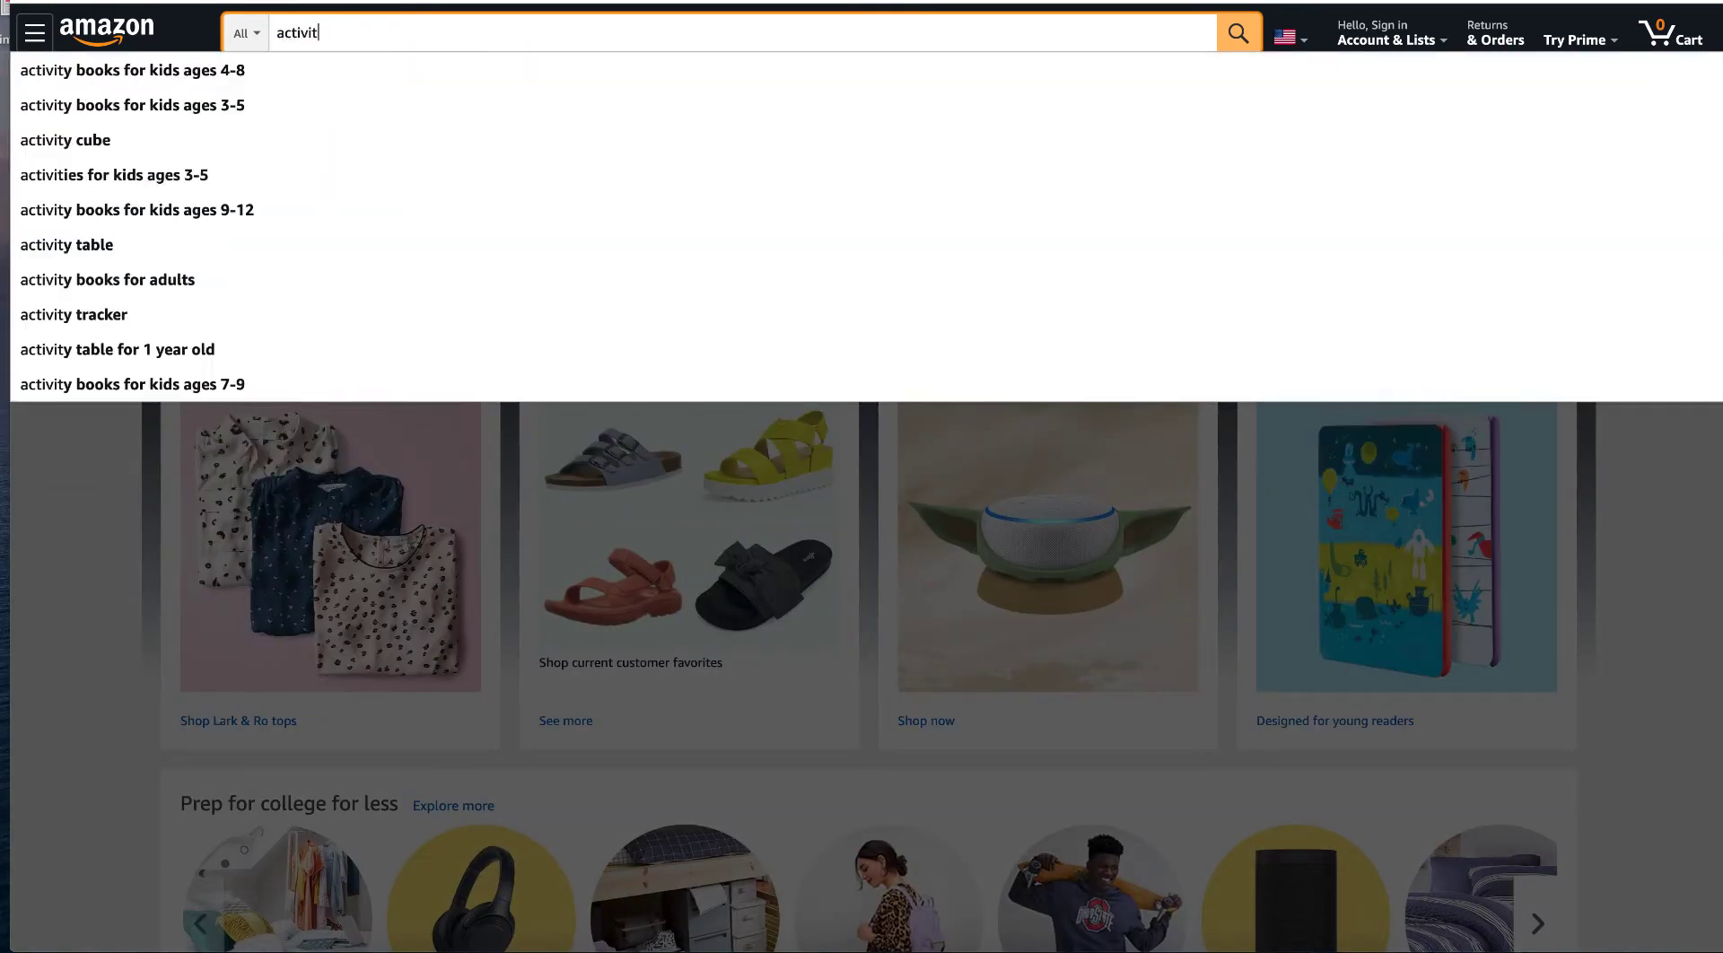
{"action": "type", "text": "y bok"}
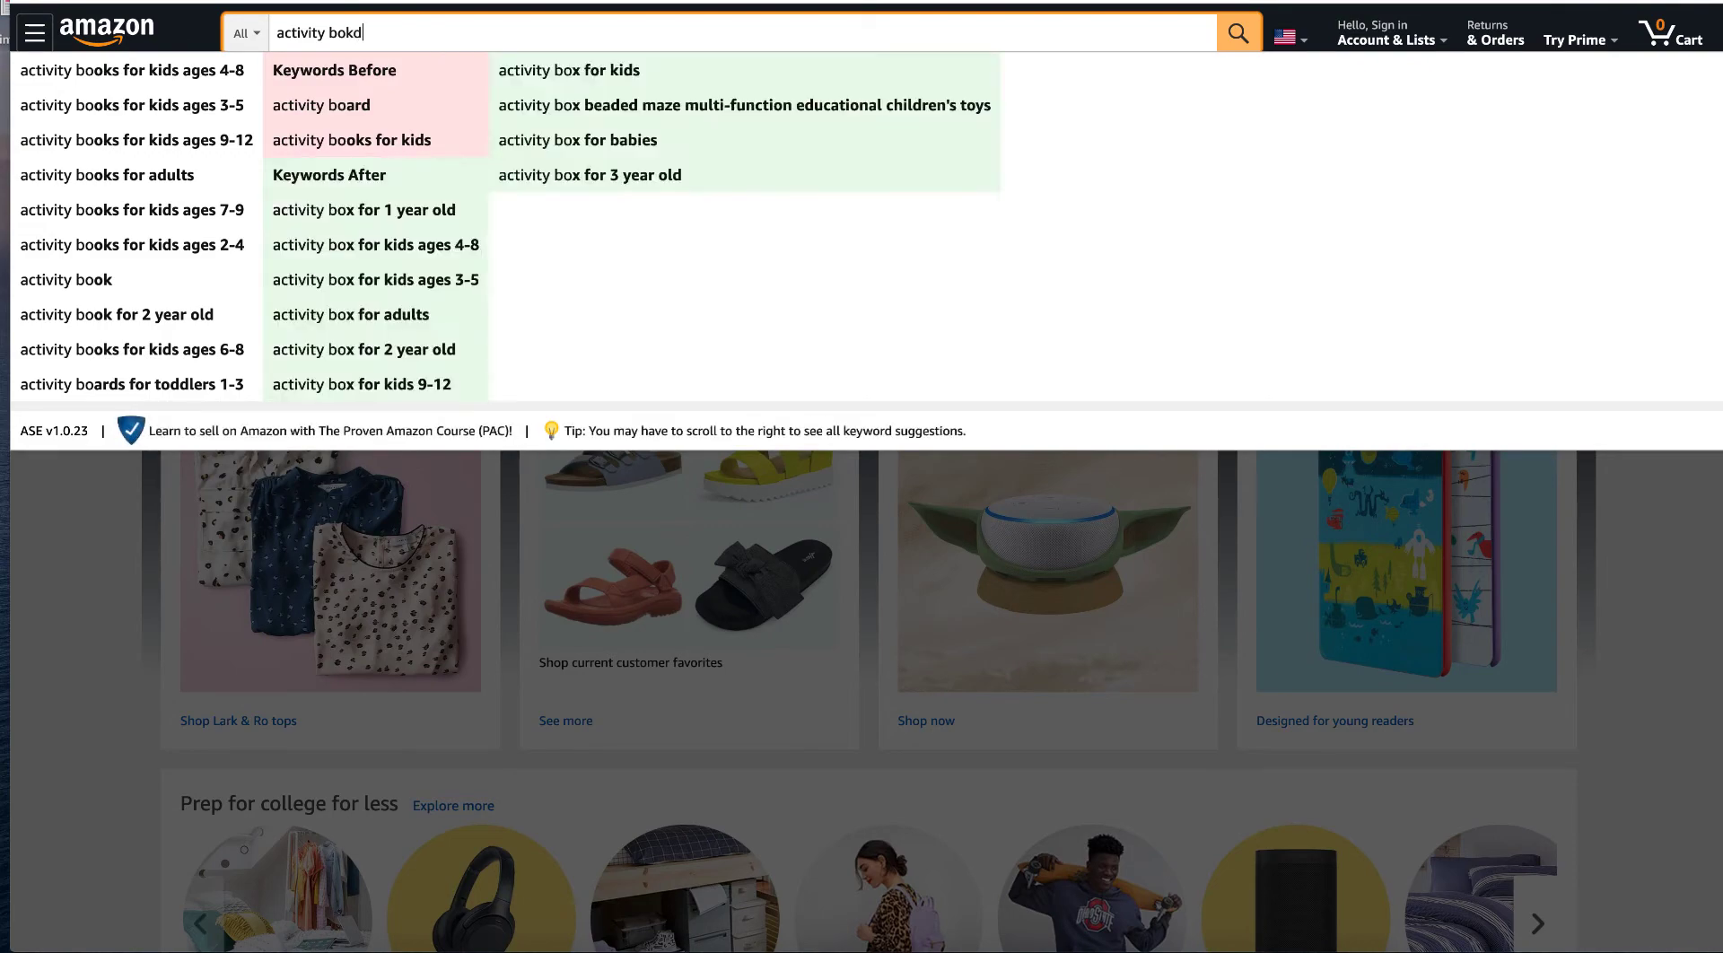
{"action": "key", "text": "BackSpace"}
{"action": "type", "text": "okd"}
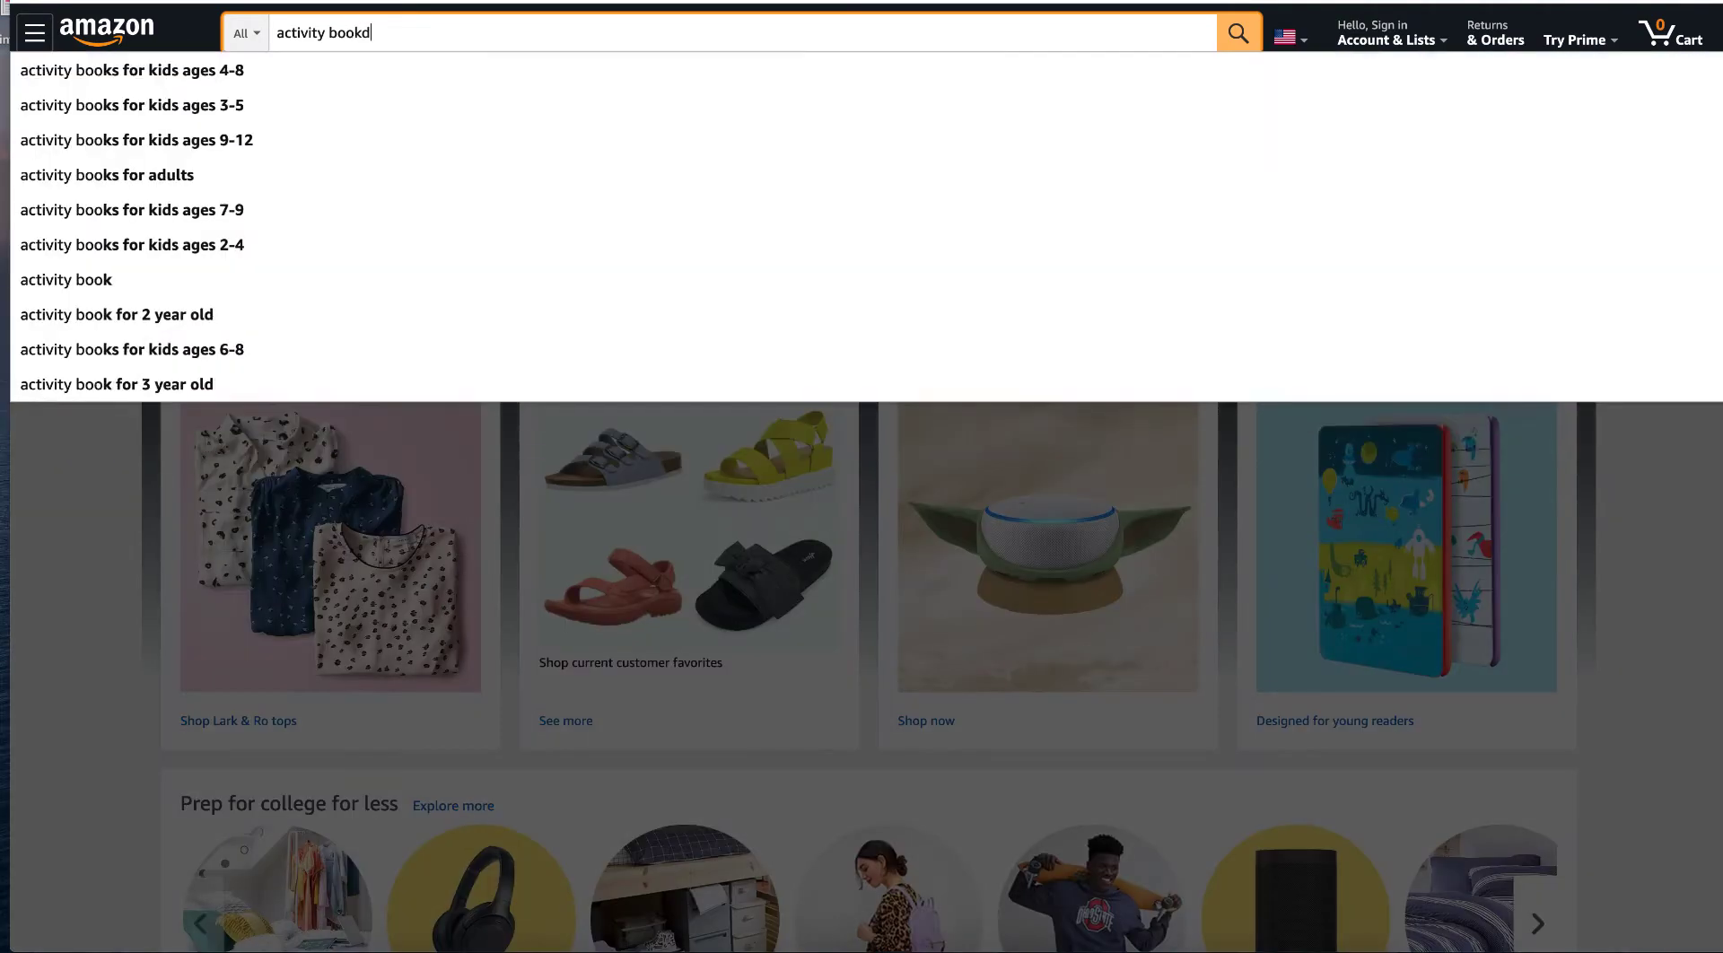
{"action": "key", "text": "BackSpace"}
{"action": "type", "text": "s"}
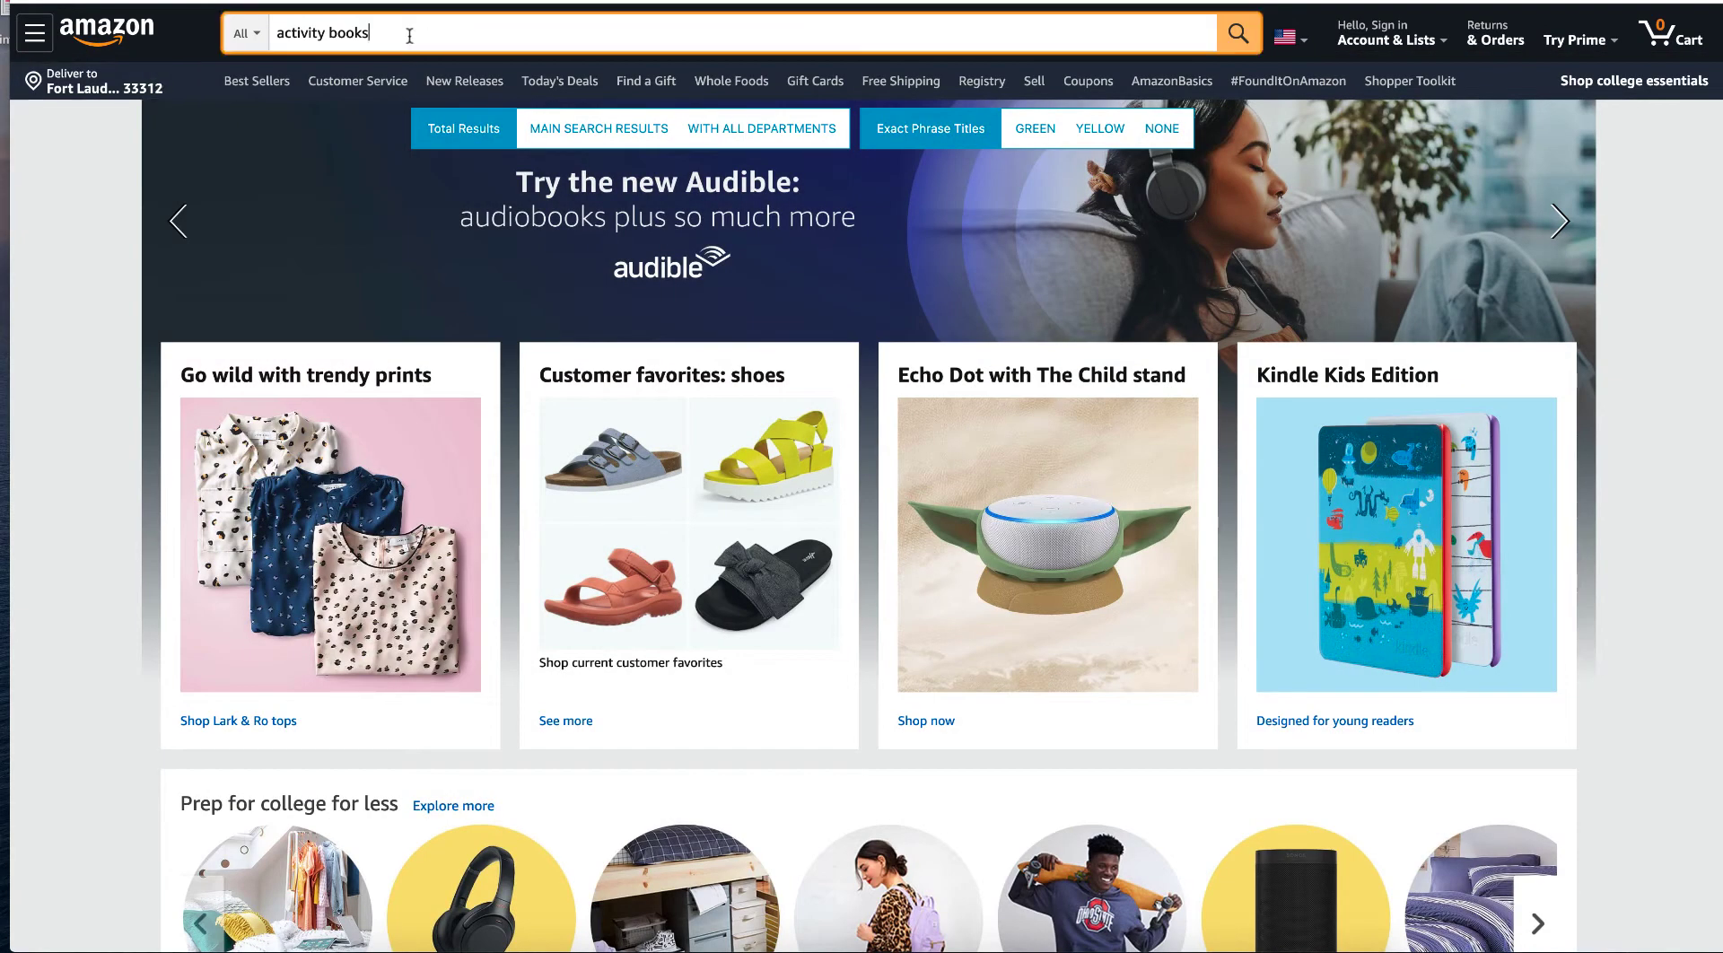
Step: Search Amazon using the 'activity books for kids ages 4-8' suggestion
{"action": "left_click", "coordinate": [409, 36]}
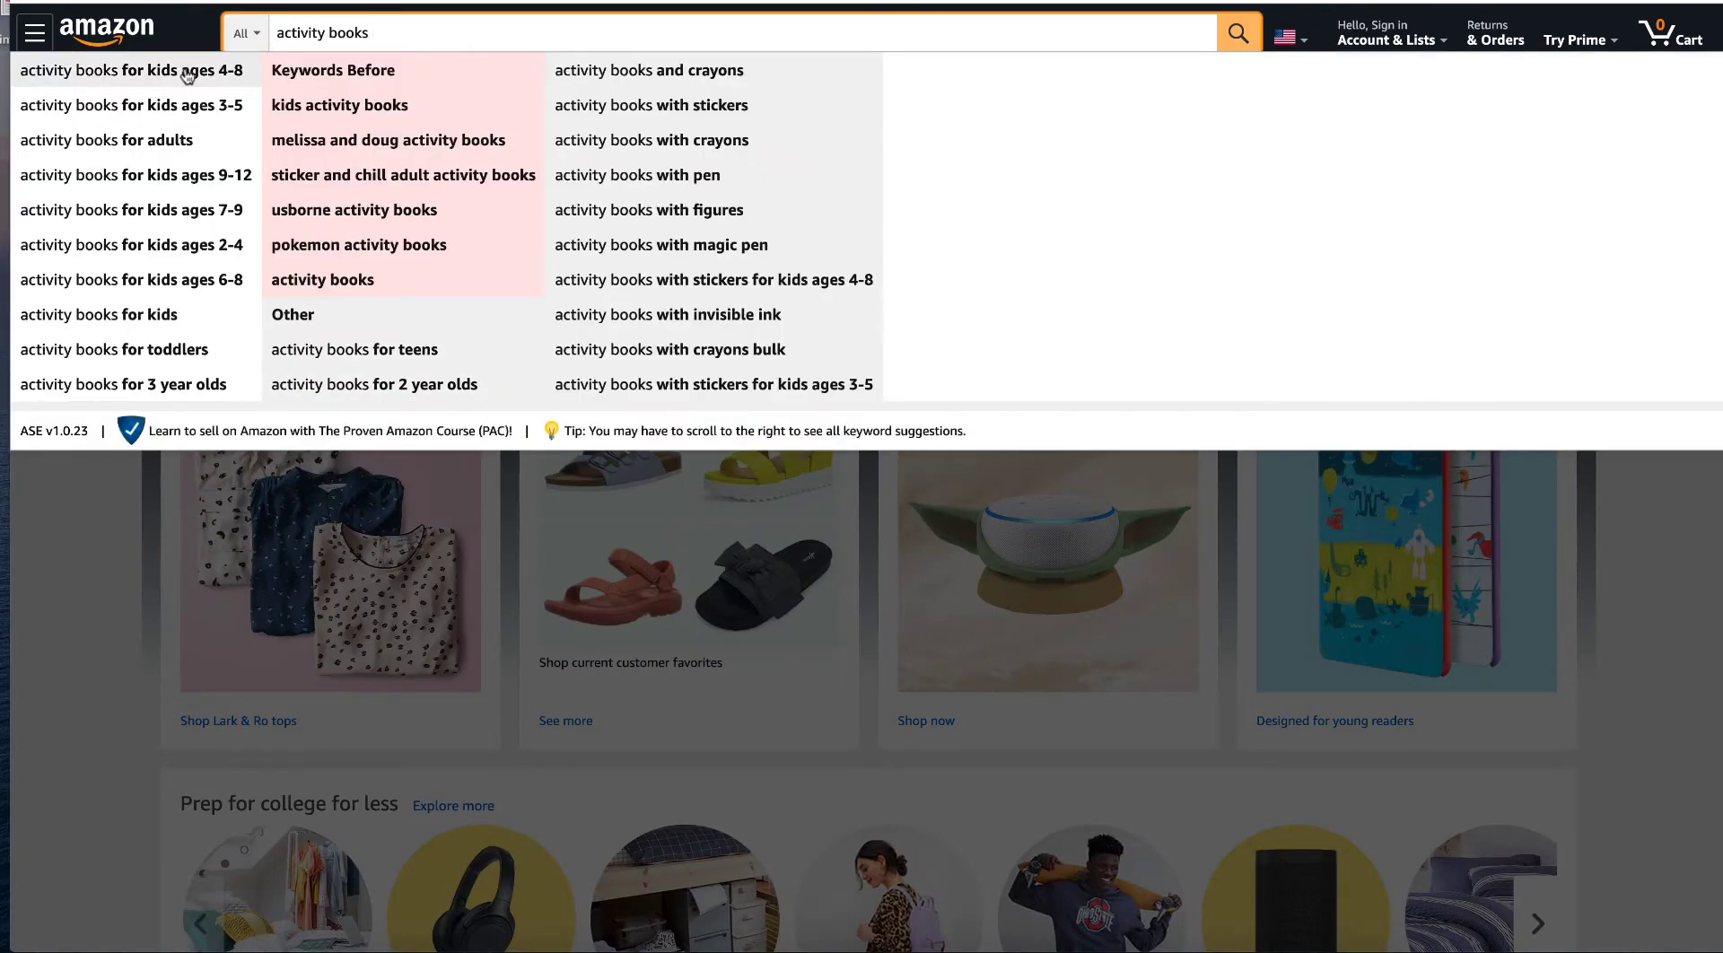
{"action": "left_click", "coordinate": [188, 78]}
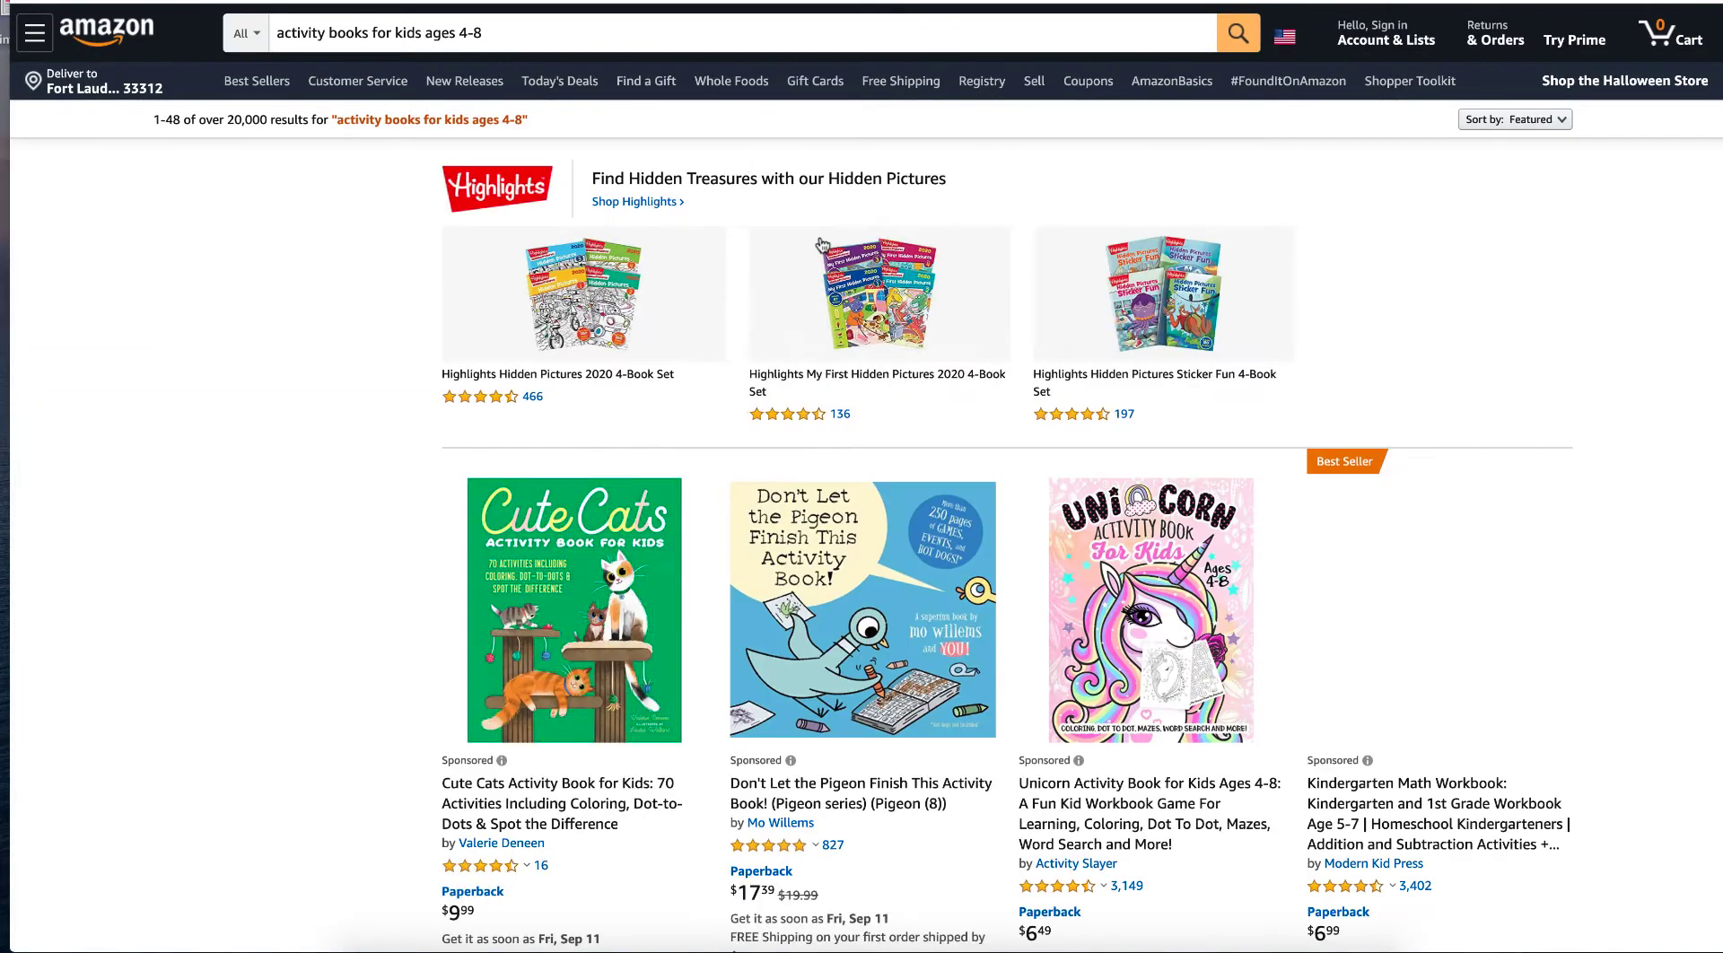
{"action": "scroll", "coordinate": [695, 359], "scroll_direction": "down", "scroll_amount": 3}
{"action": "scroll", "coordinate": [696, 359], "scroll_direction": "down", "scroll_amount": 1}
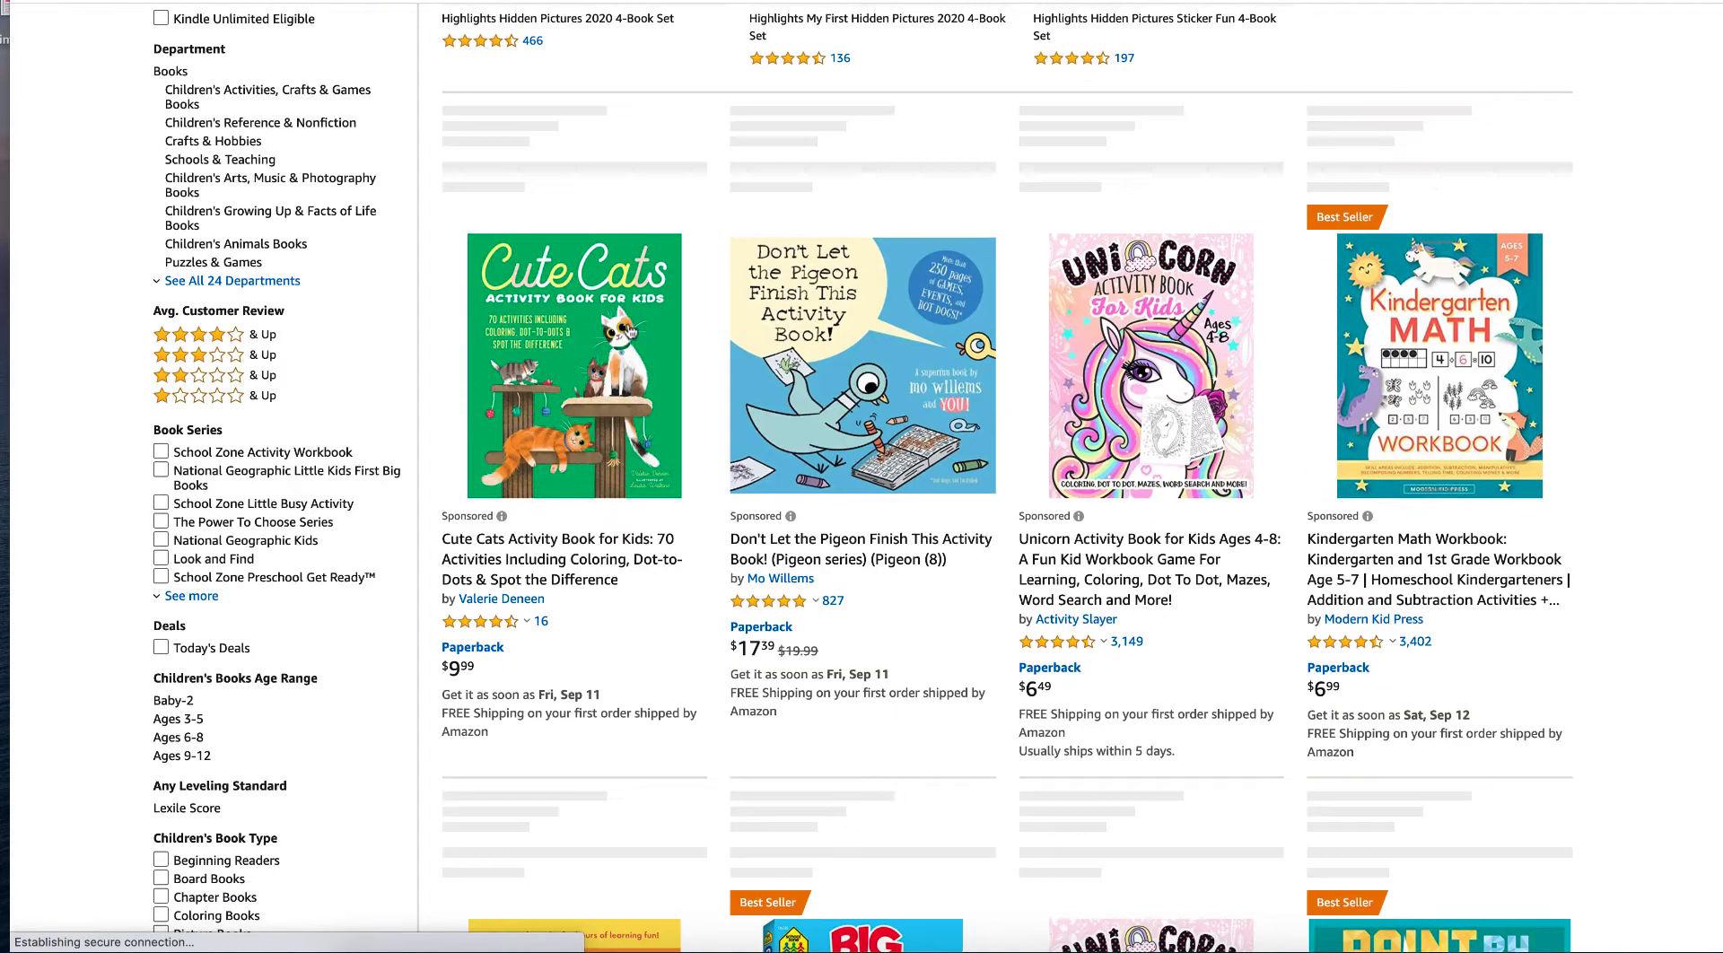
{"action": "scroll", "coordinate": [577, 350], "scroll_direction": "down", "scroll_amount": 2}
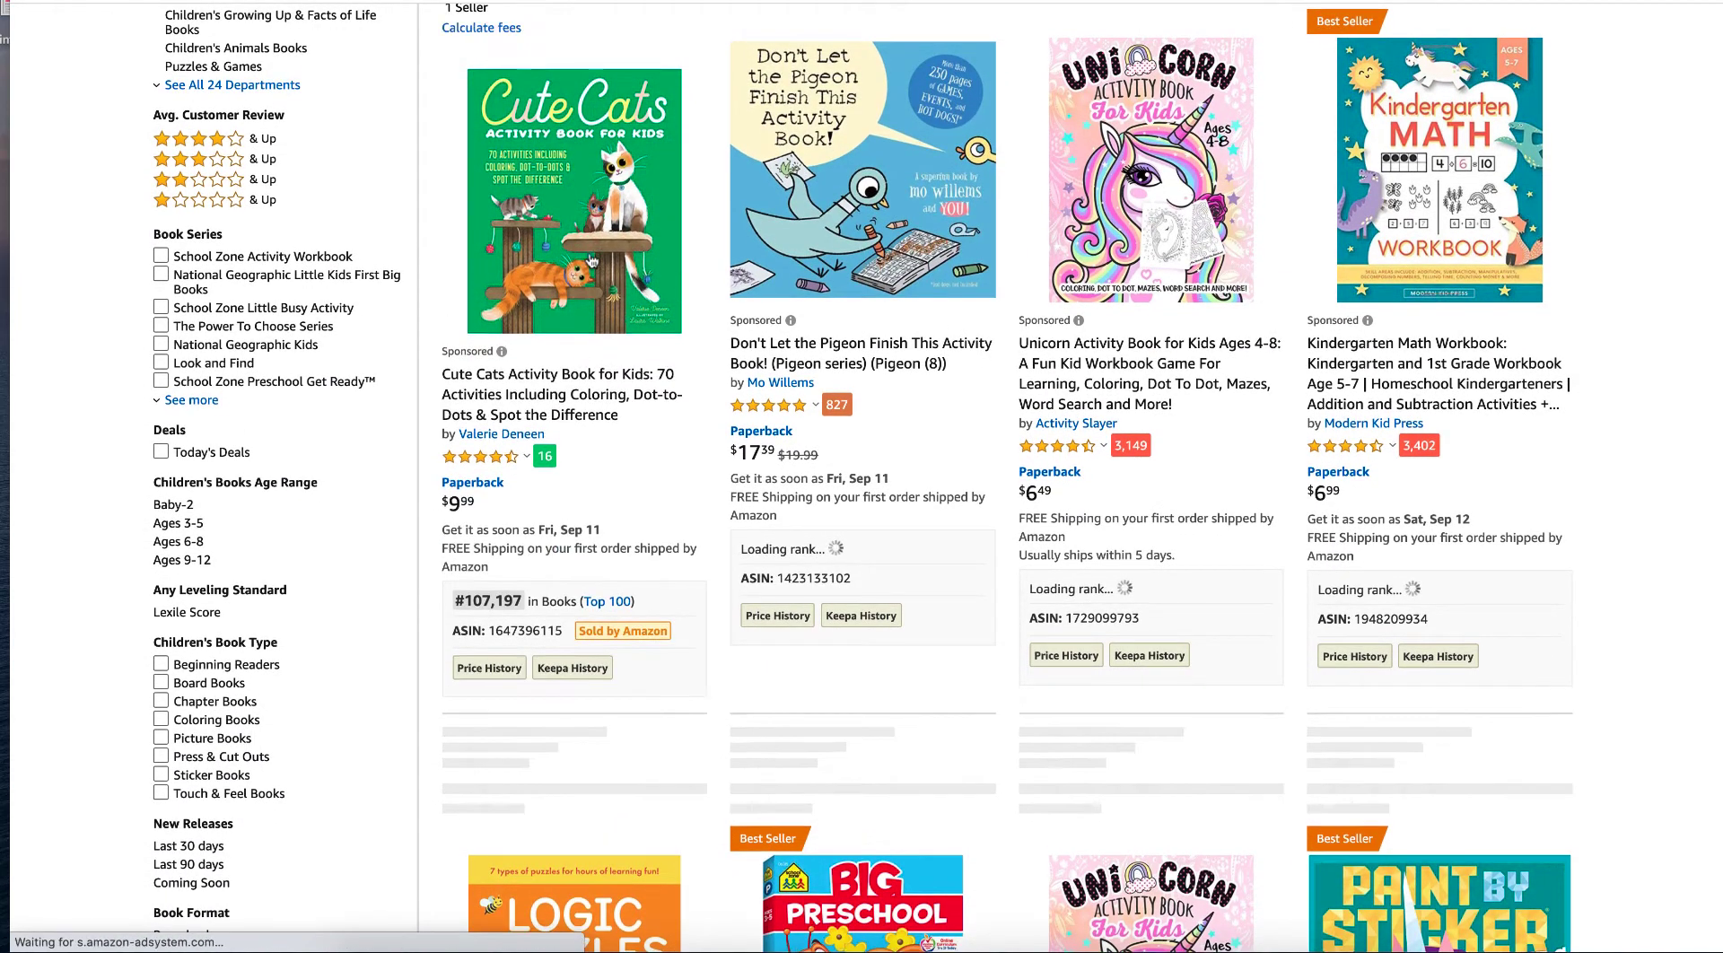
{"action": "scroll", "coordinate": [477, 252], "scroll_direction": "down", "scroll_amount": 2}
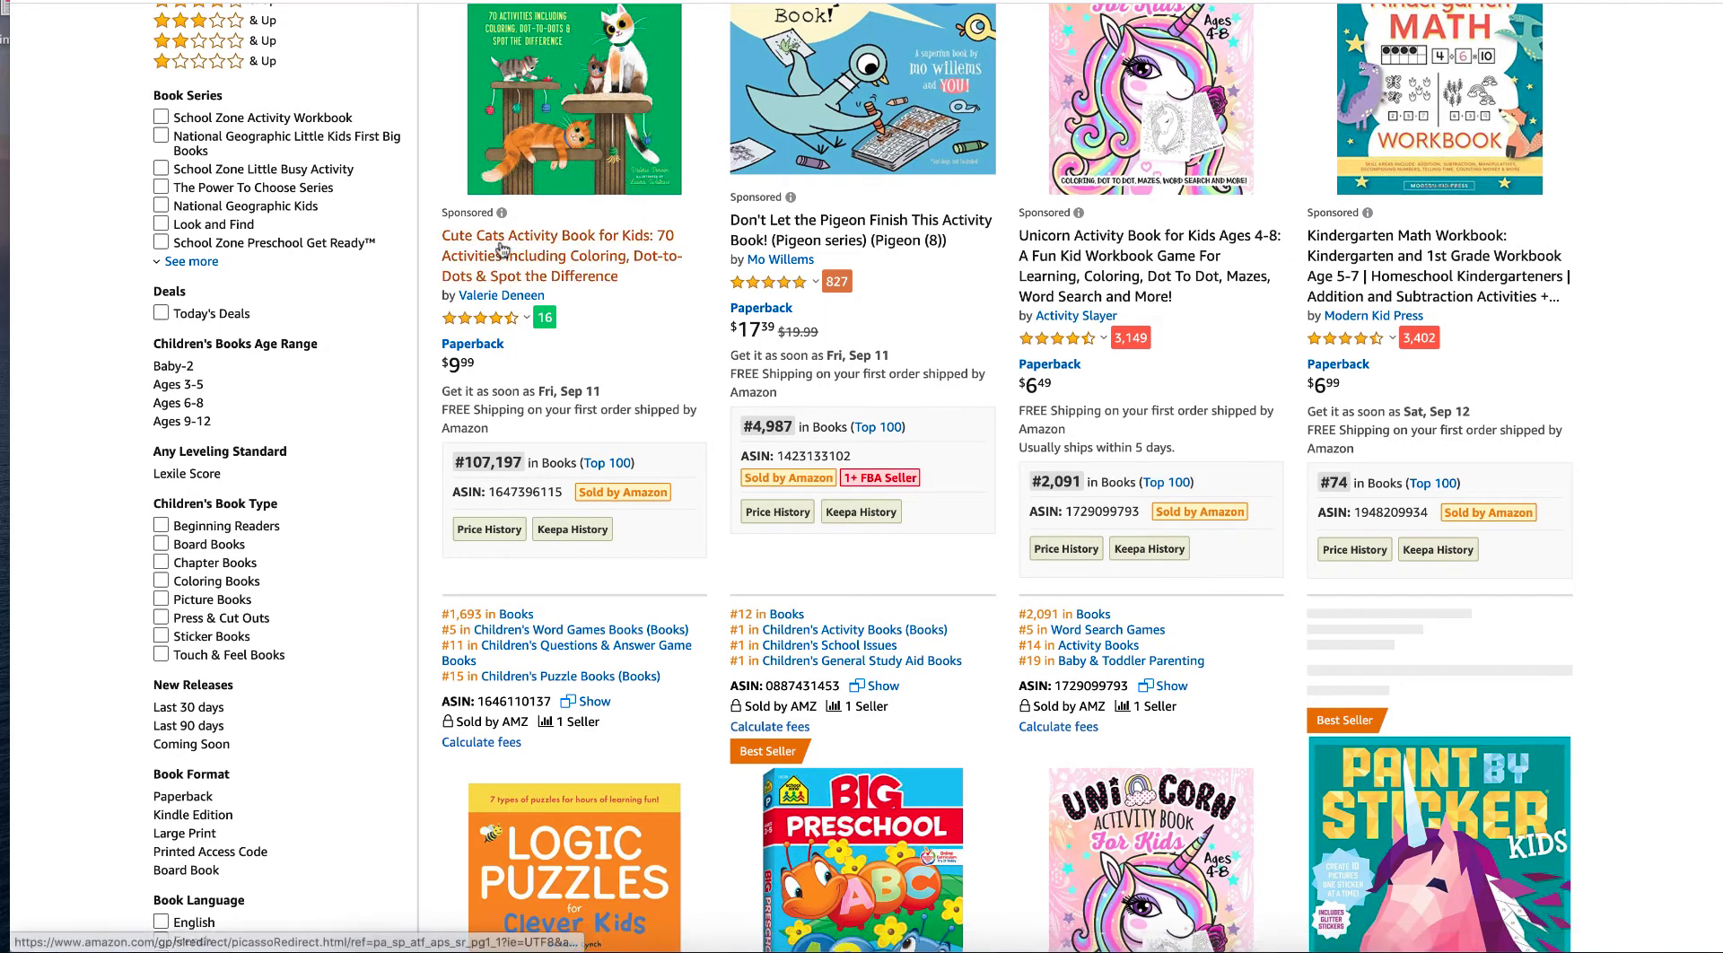
Step: Browse the results, checking each book's details and bestseller rank
{"action": "mouse_move", "coordinate": [598, 127]}
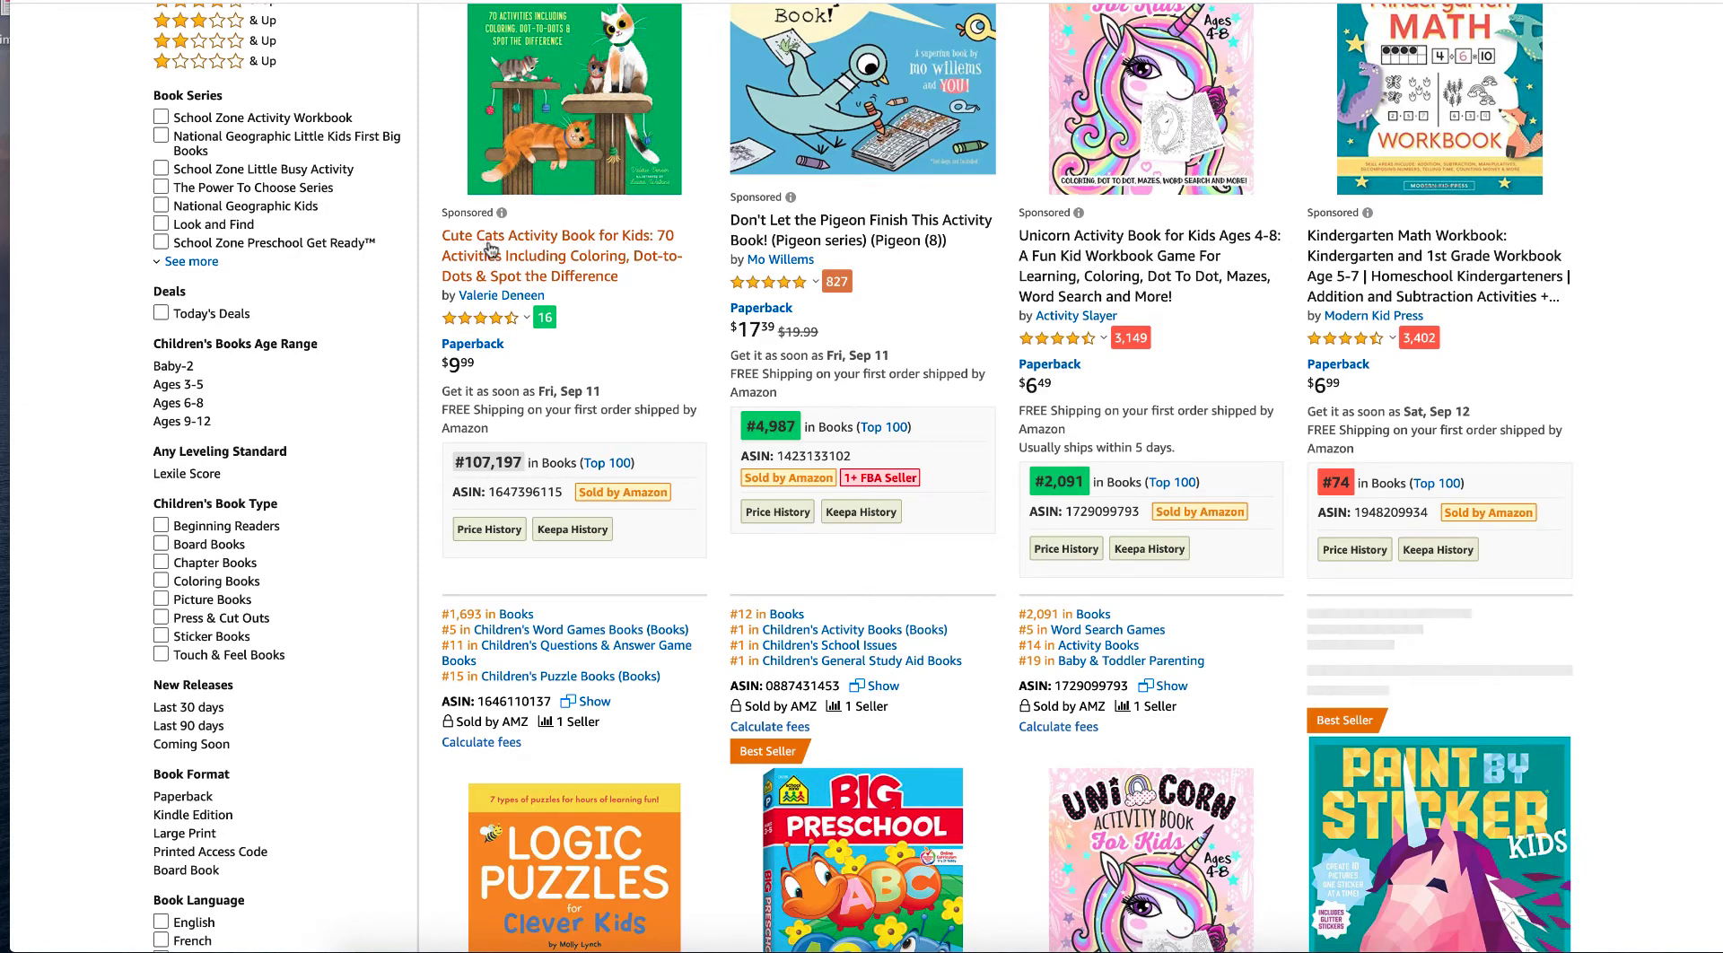
{"action": "mouse_move", "coordinate": [494, 247]}
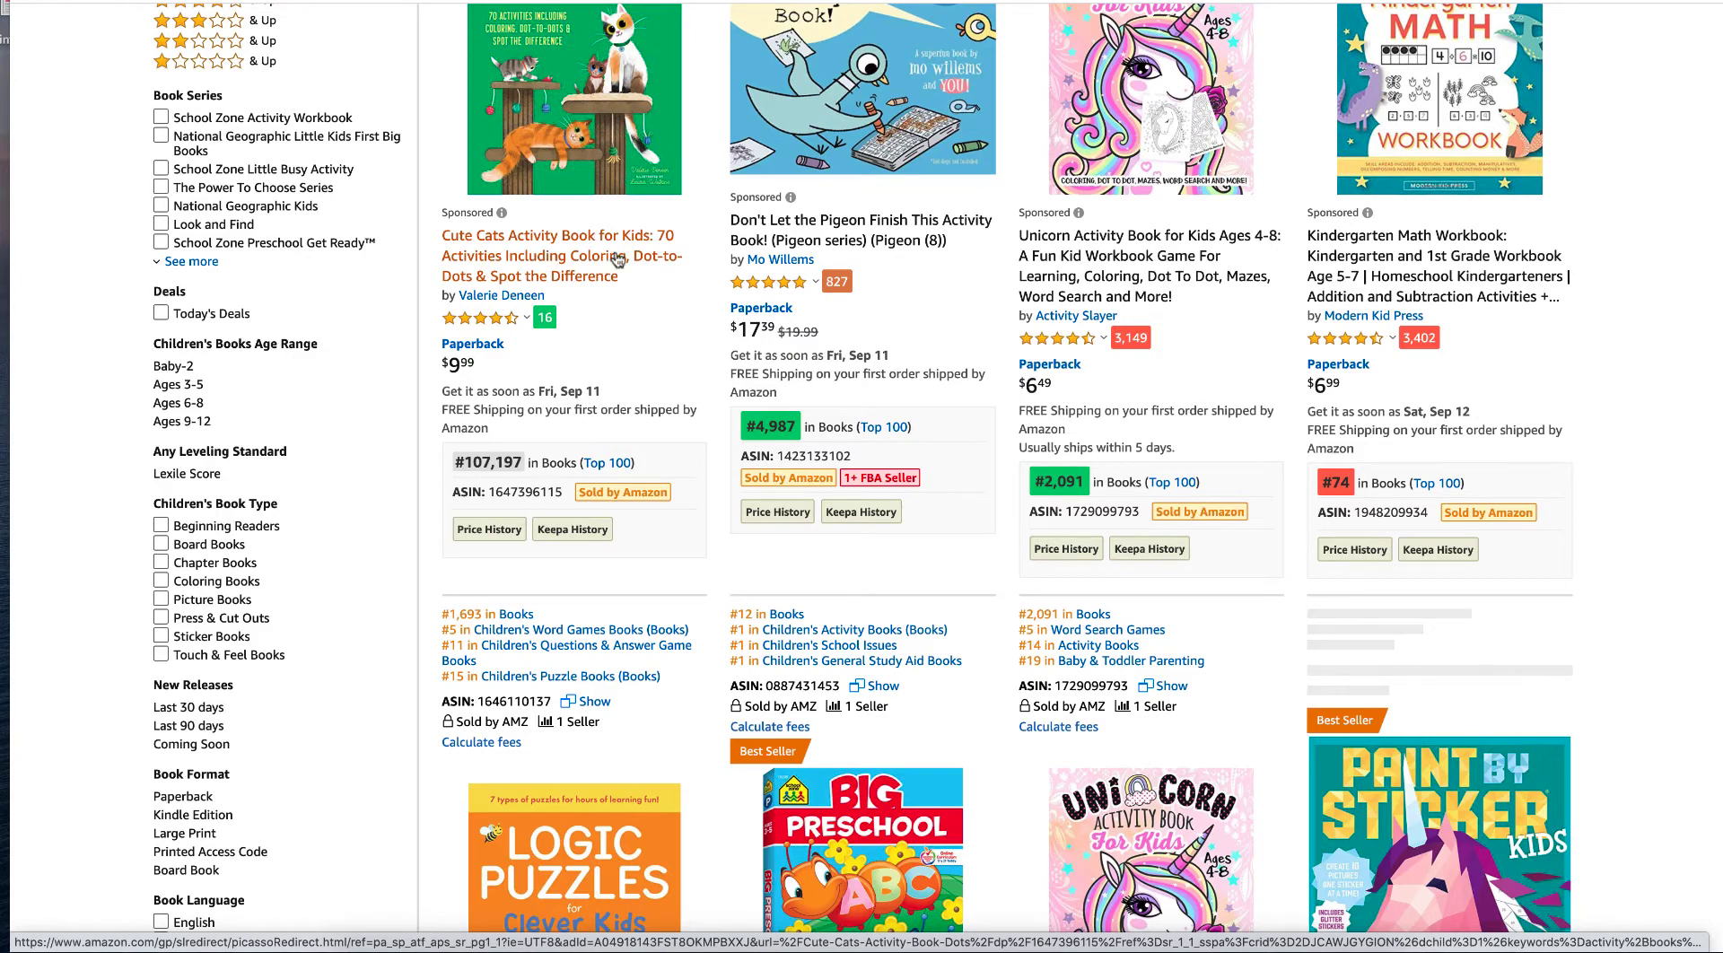
{"action": "scroll", "coordinate": [619, 266], "scroll_direction": "down", "scroll_amount": 1}
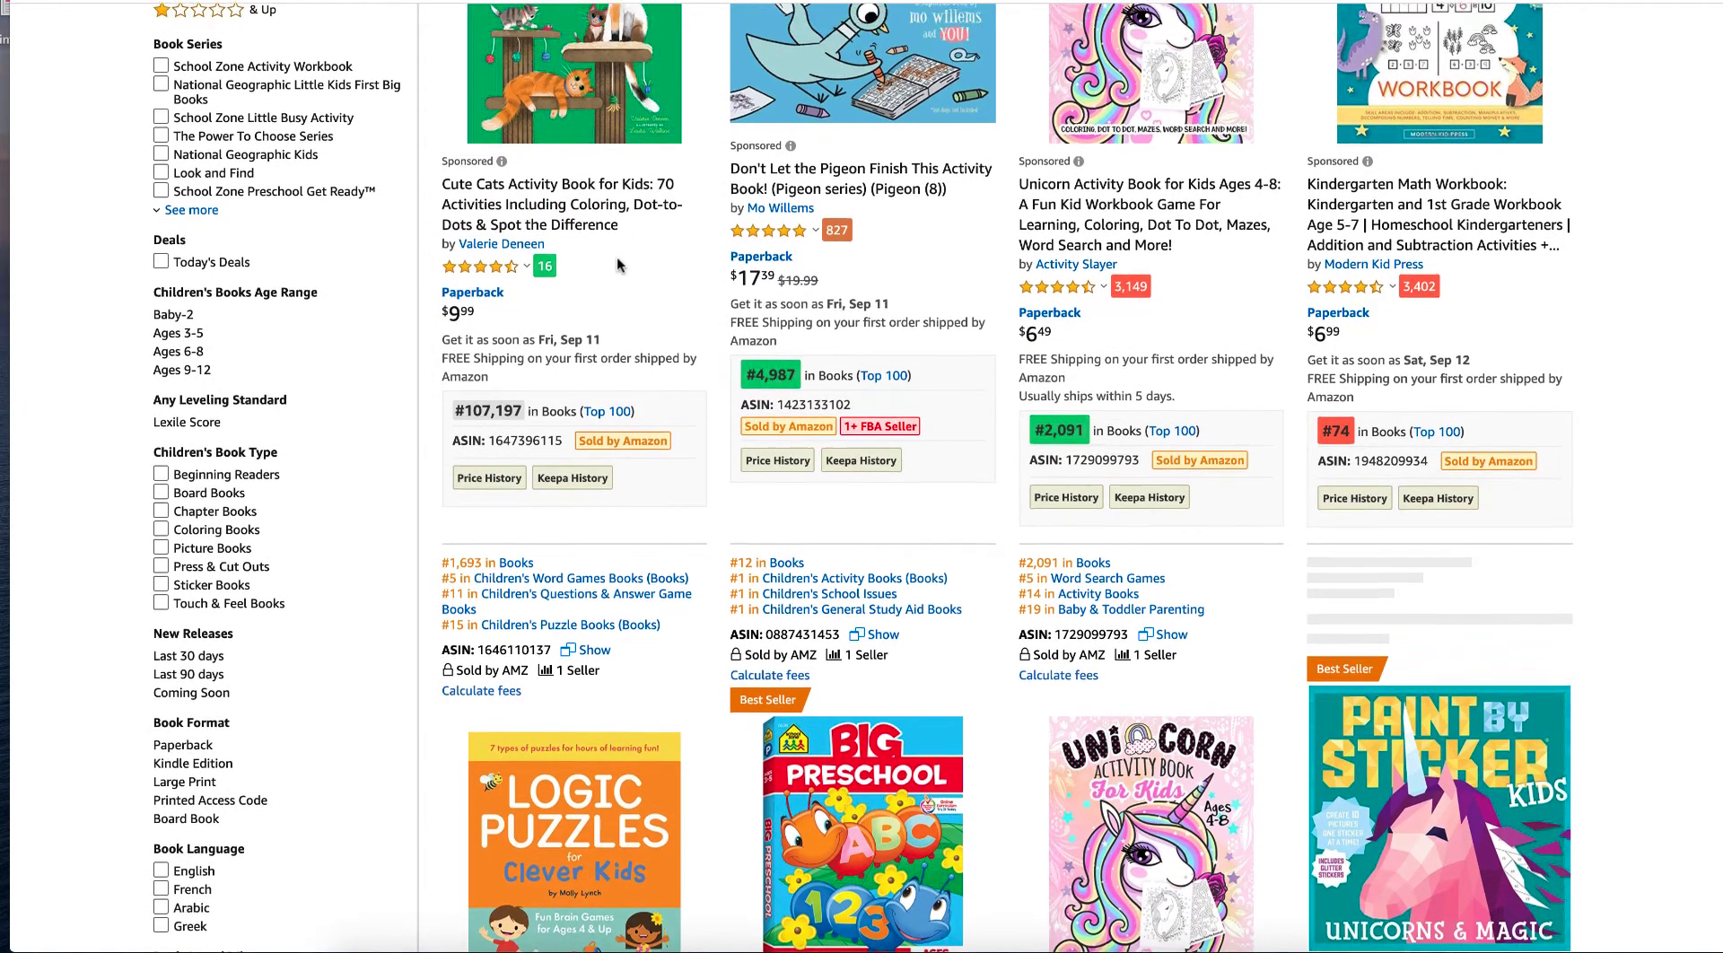
{"action": "scroll", "coordinate": [620, 266], "scroll_direction": "up", "scroll_amount": 2}
{"action": "mouse_move", "coordinate": [619, 266]}
{"action": "scroll", "coordinate": [619, 266], "scroll_direction": "down", "scroll_amount": 10}
{"action": "mouse_move", "coordinate": [614, 344]}
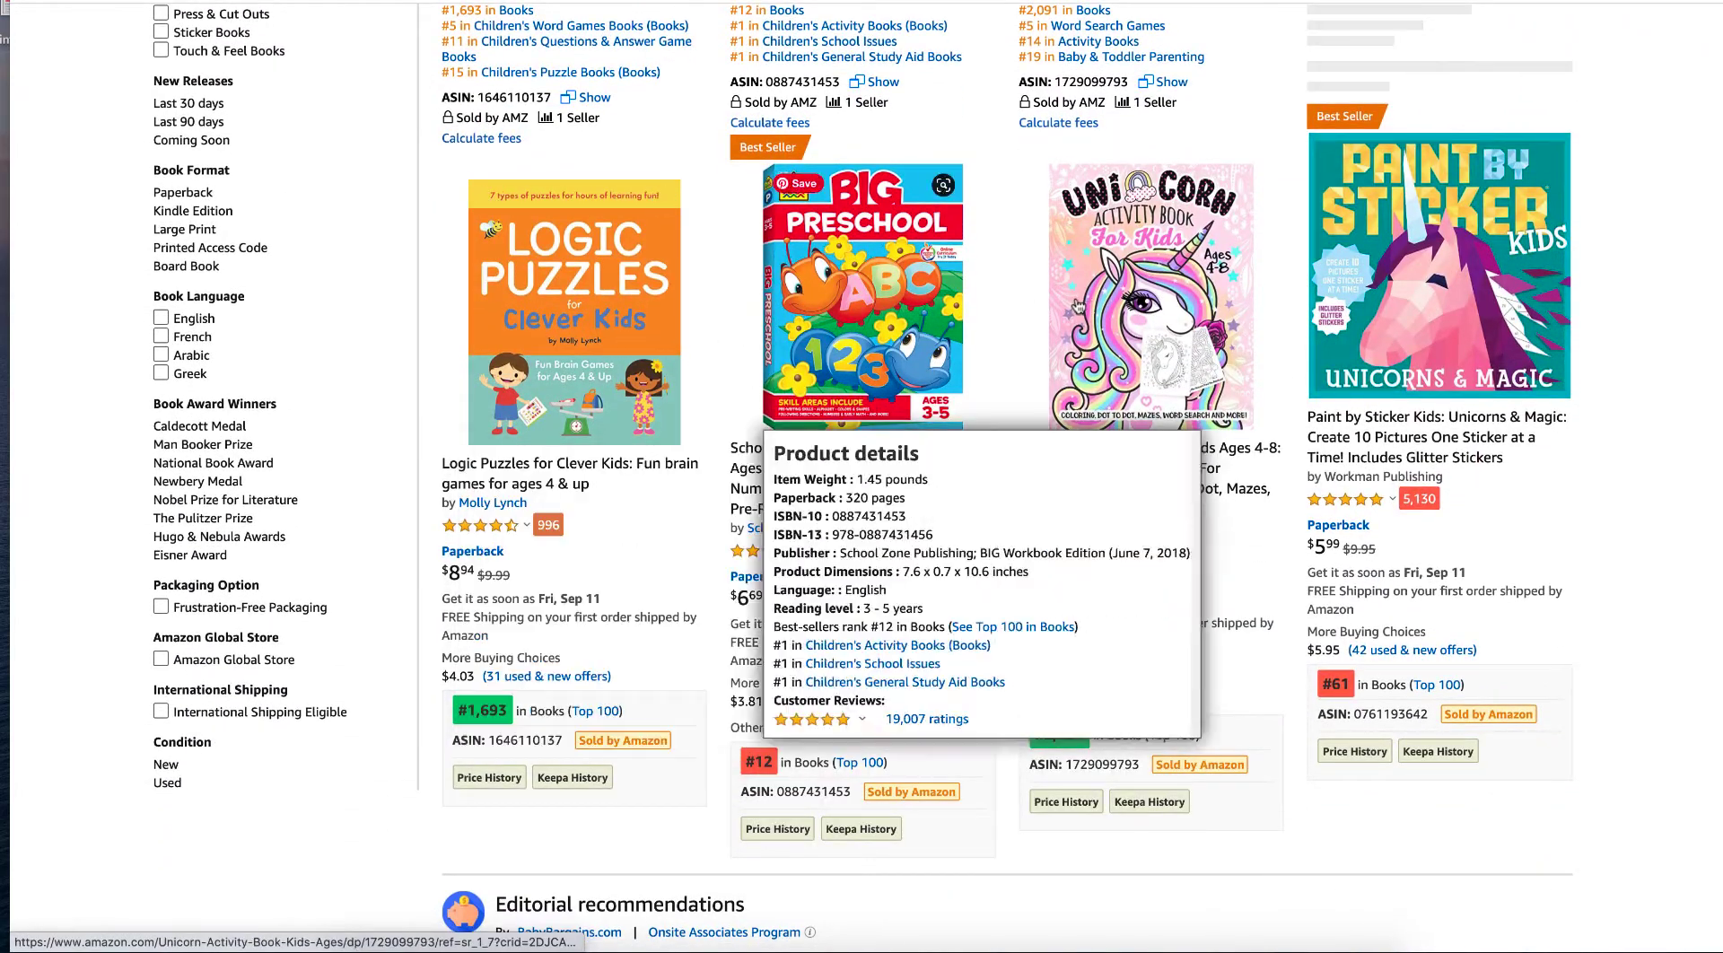
{"action": "mouse_move", "coordinate": [1081, 317]}
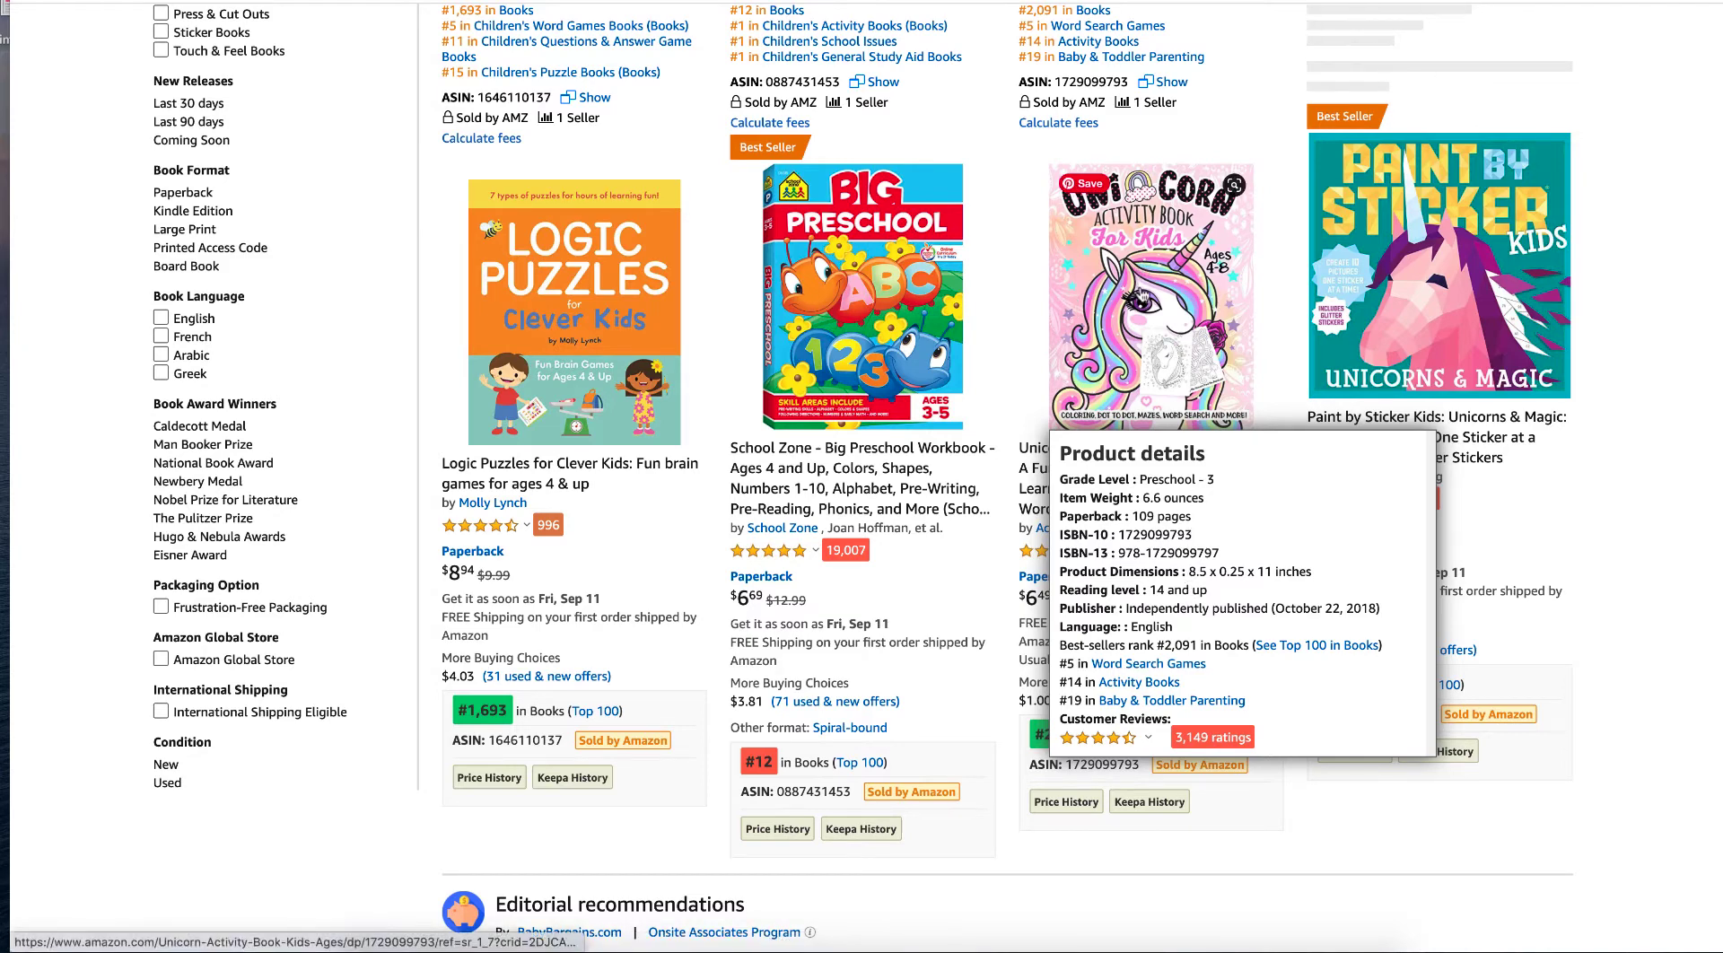
Step: Open the Unicorn Activity Book's product page and scroll through its details
{"action": "left_click", "coordinate": [1142, 295]}
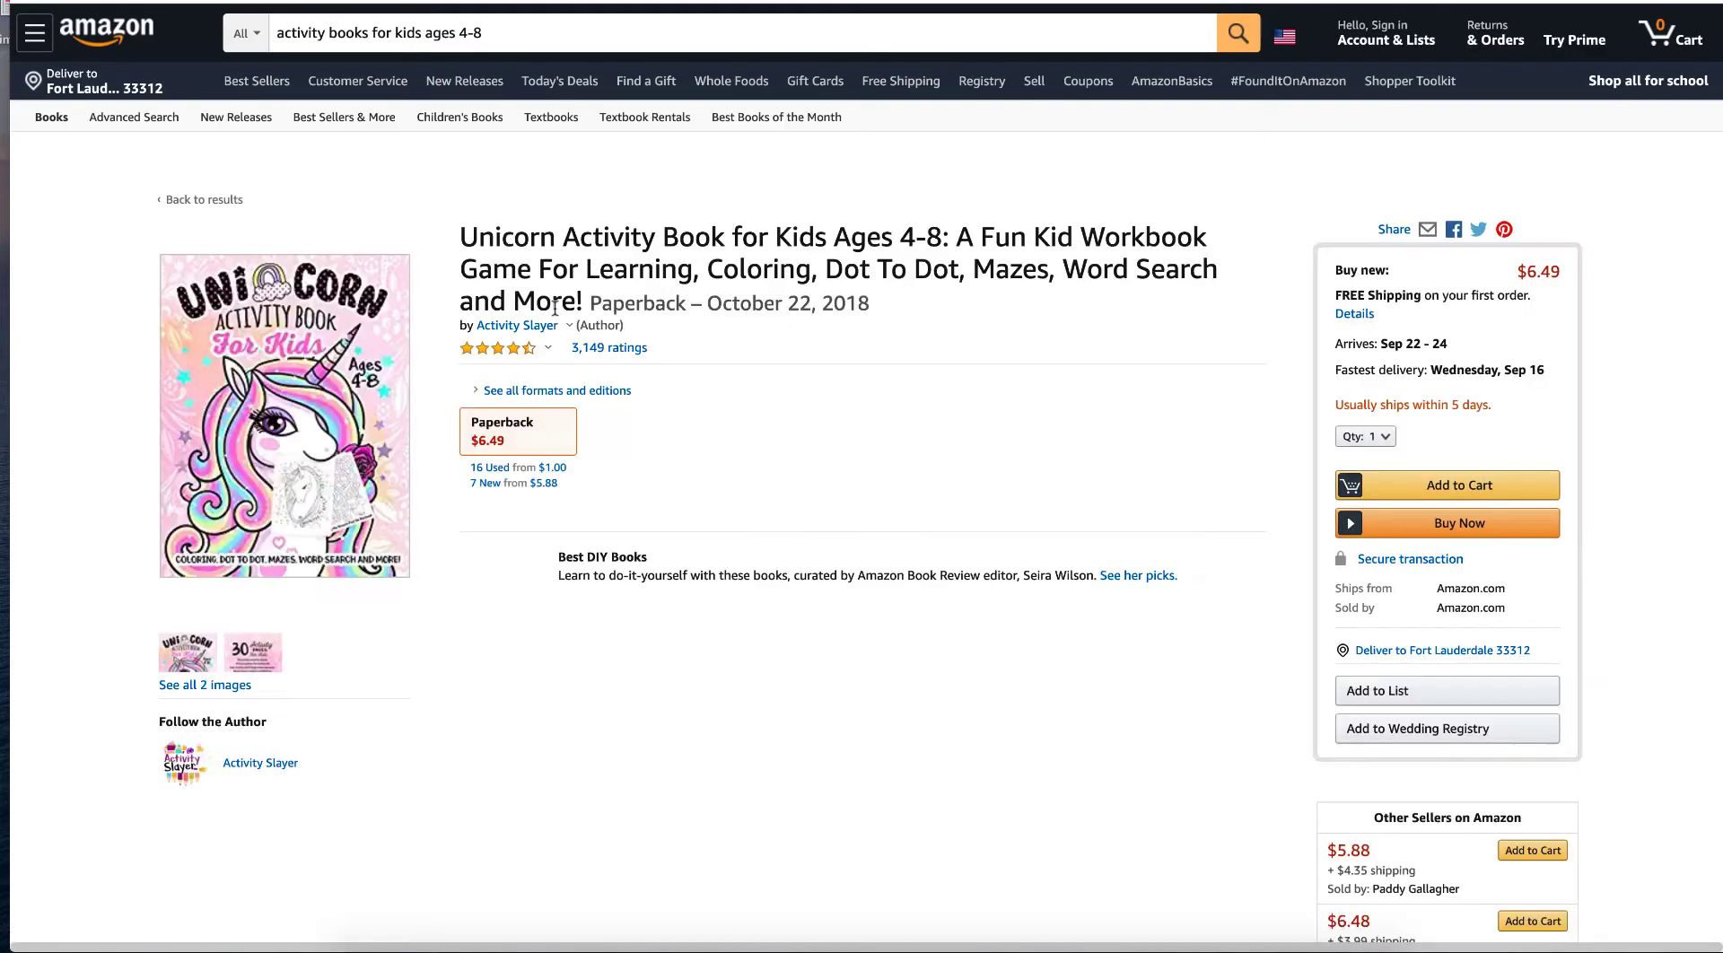
{"action": "scroll", "coordinate": [1016, 343], "scroll_direction": "down", "scroll_amount": 1}
{"action": "scroll", "coordinate": [1015, 341], "scroll_direction": "down", "scroll_amount": 2}
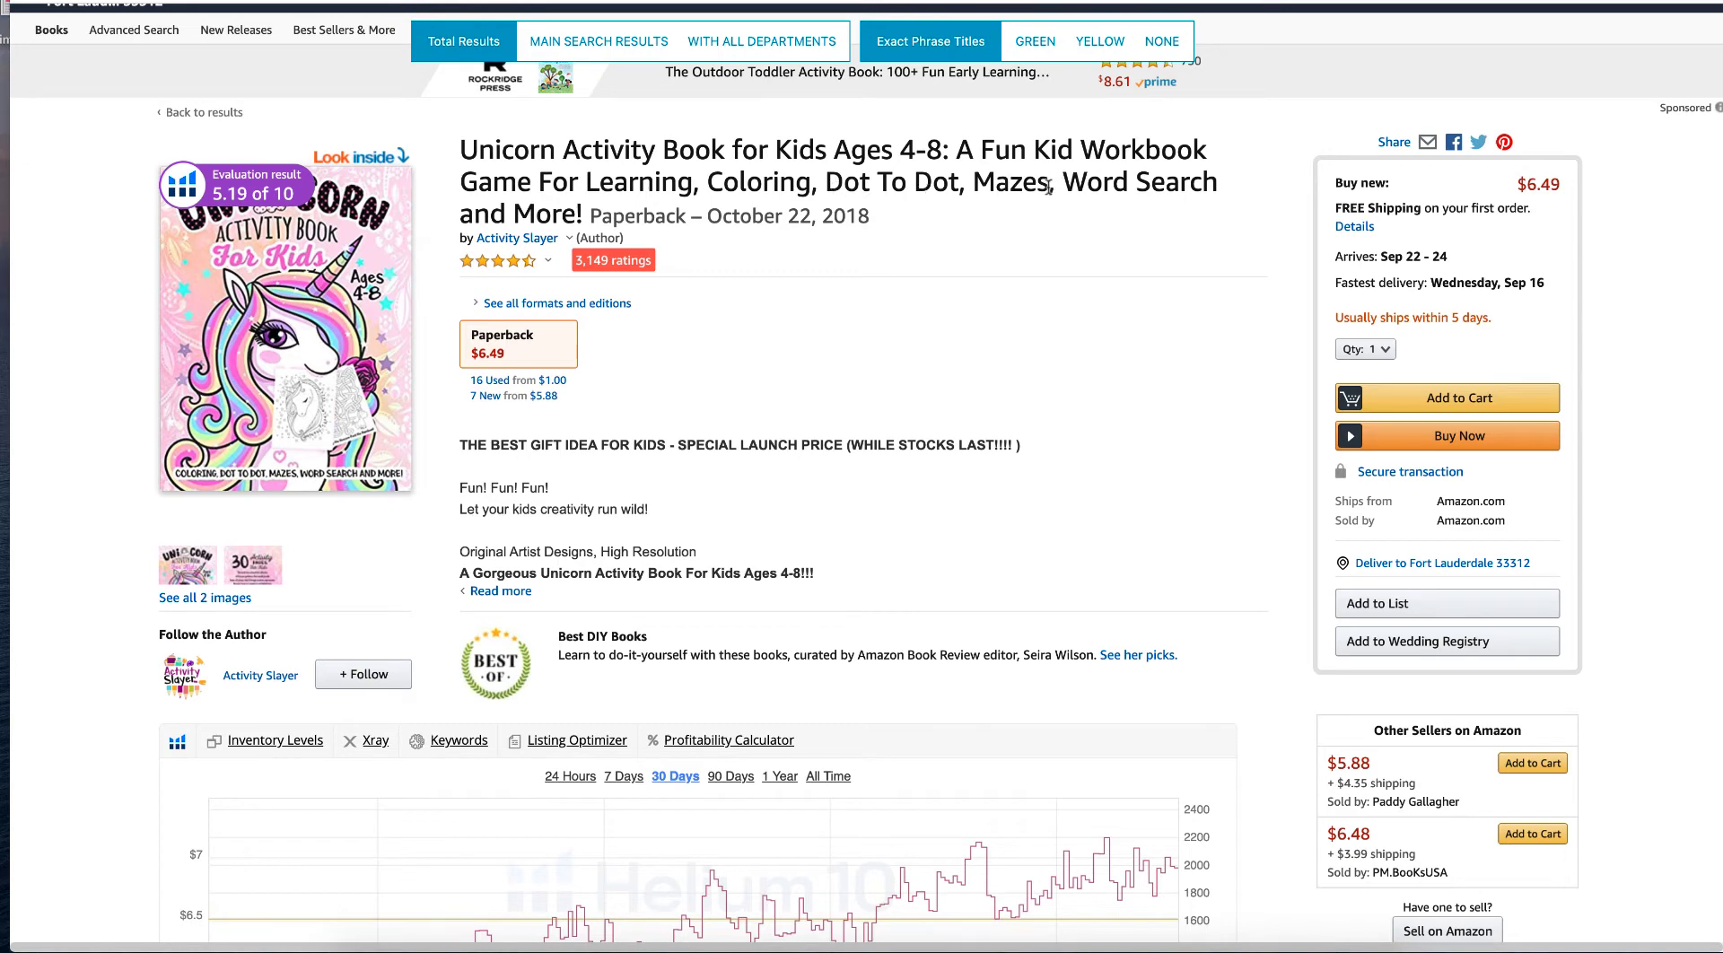
{"action": "scroll", "coordinate": [549, 207], "scroll_direction": "down", "scroll_amount": 5}
{"action": "mouse_move", "coordinate": [550, 208]}
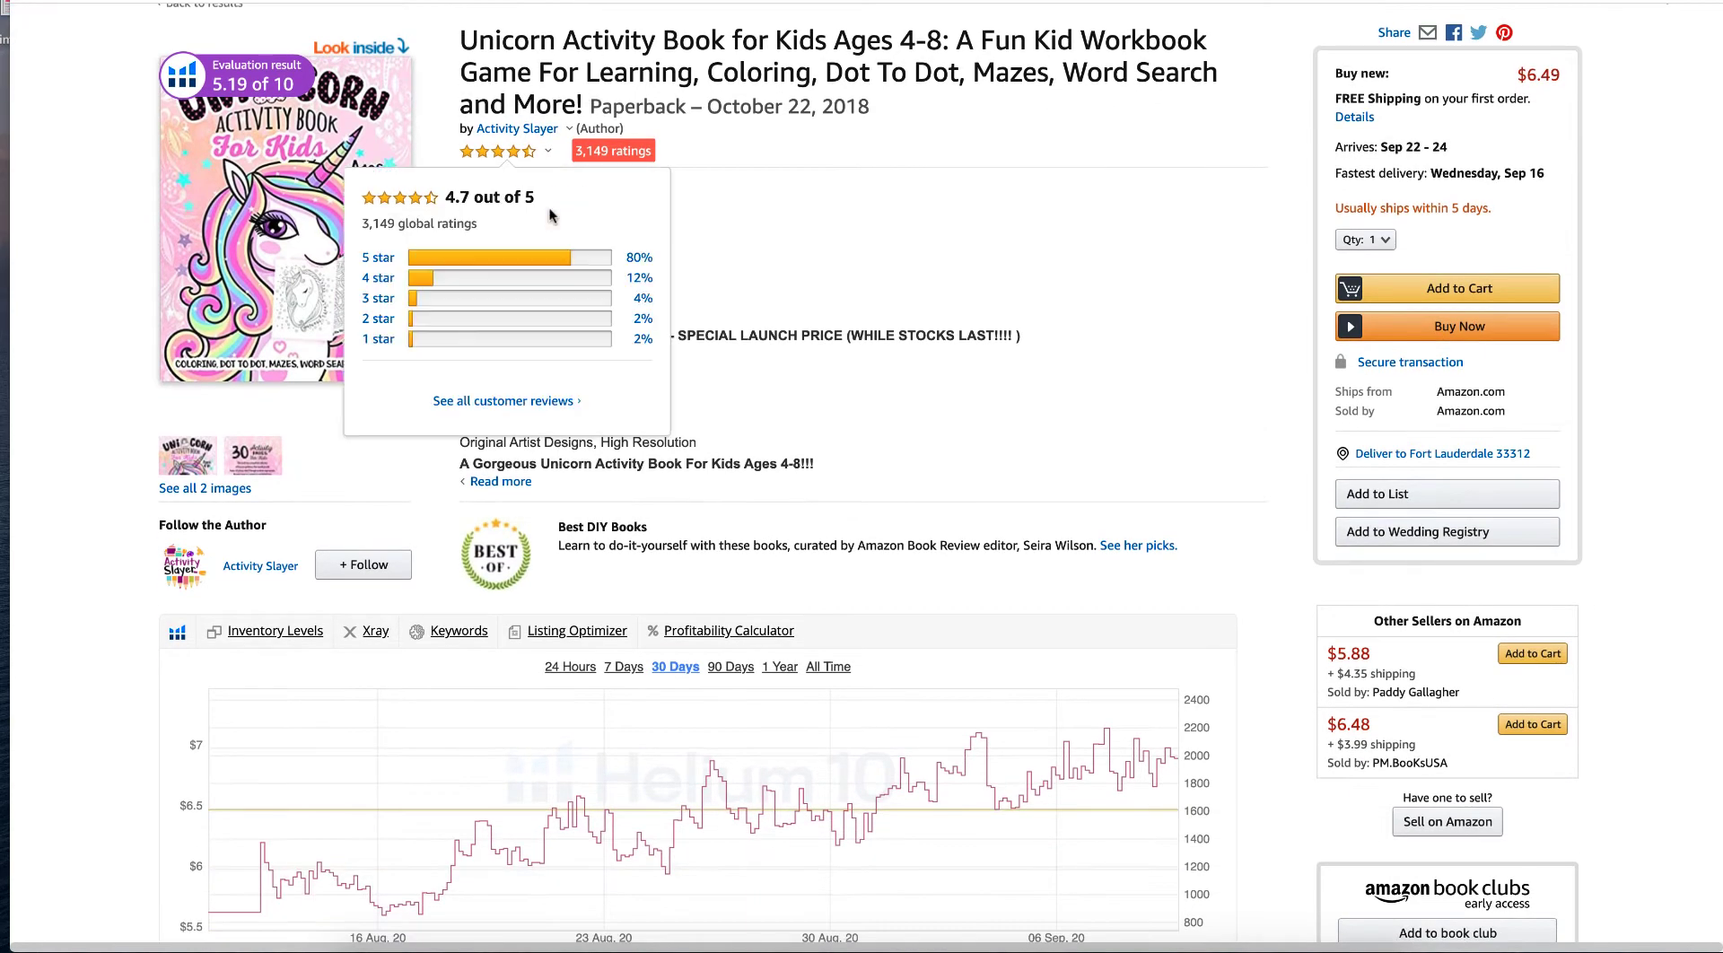
{"action": "scroll", "coordinate": [1024, 188], "scroll_direction": "up", "scroll_amount": 3}
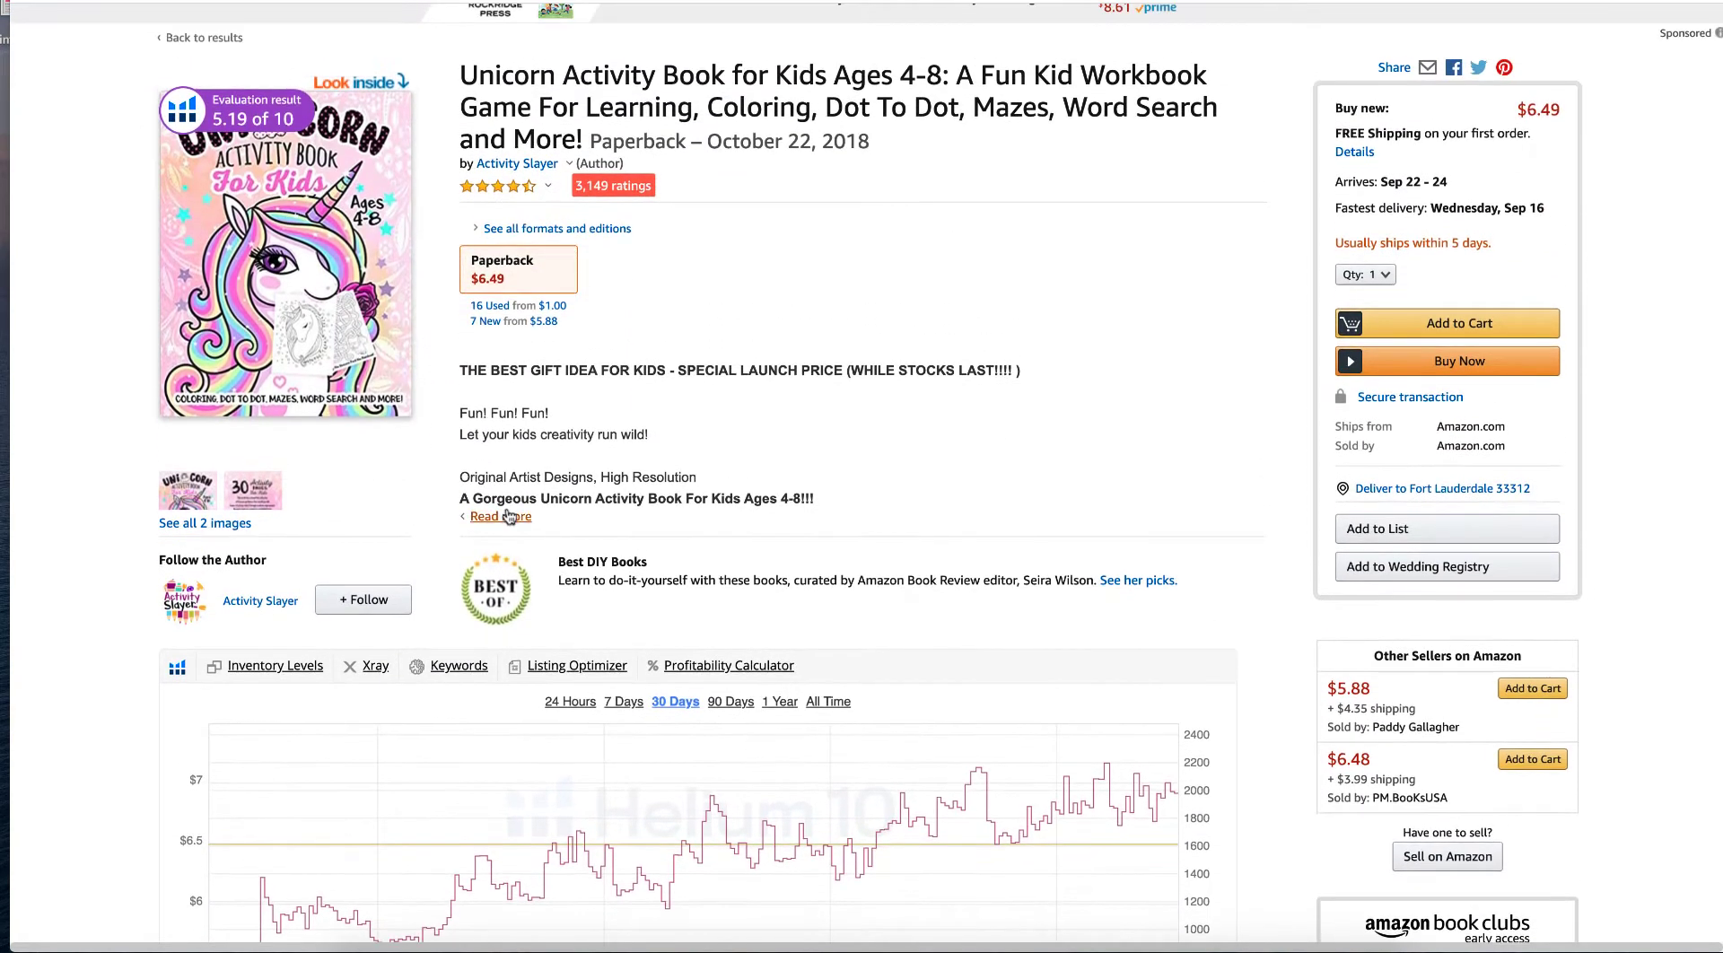
Step: Expand the full description and review its 109 pages, #2,091 rank and 3,149 ratings
{"action": "left_click", "coordinate": [519, 517]}
{"action": "scroll", "coordinate": [595, 358], "scroll_direction": "down", "scroll_amount": 3}
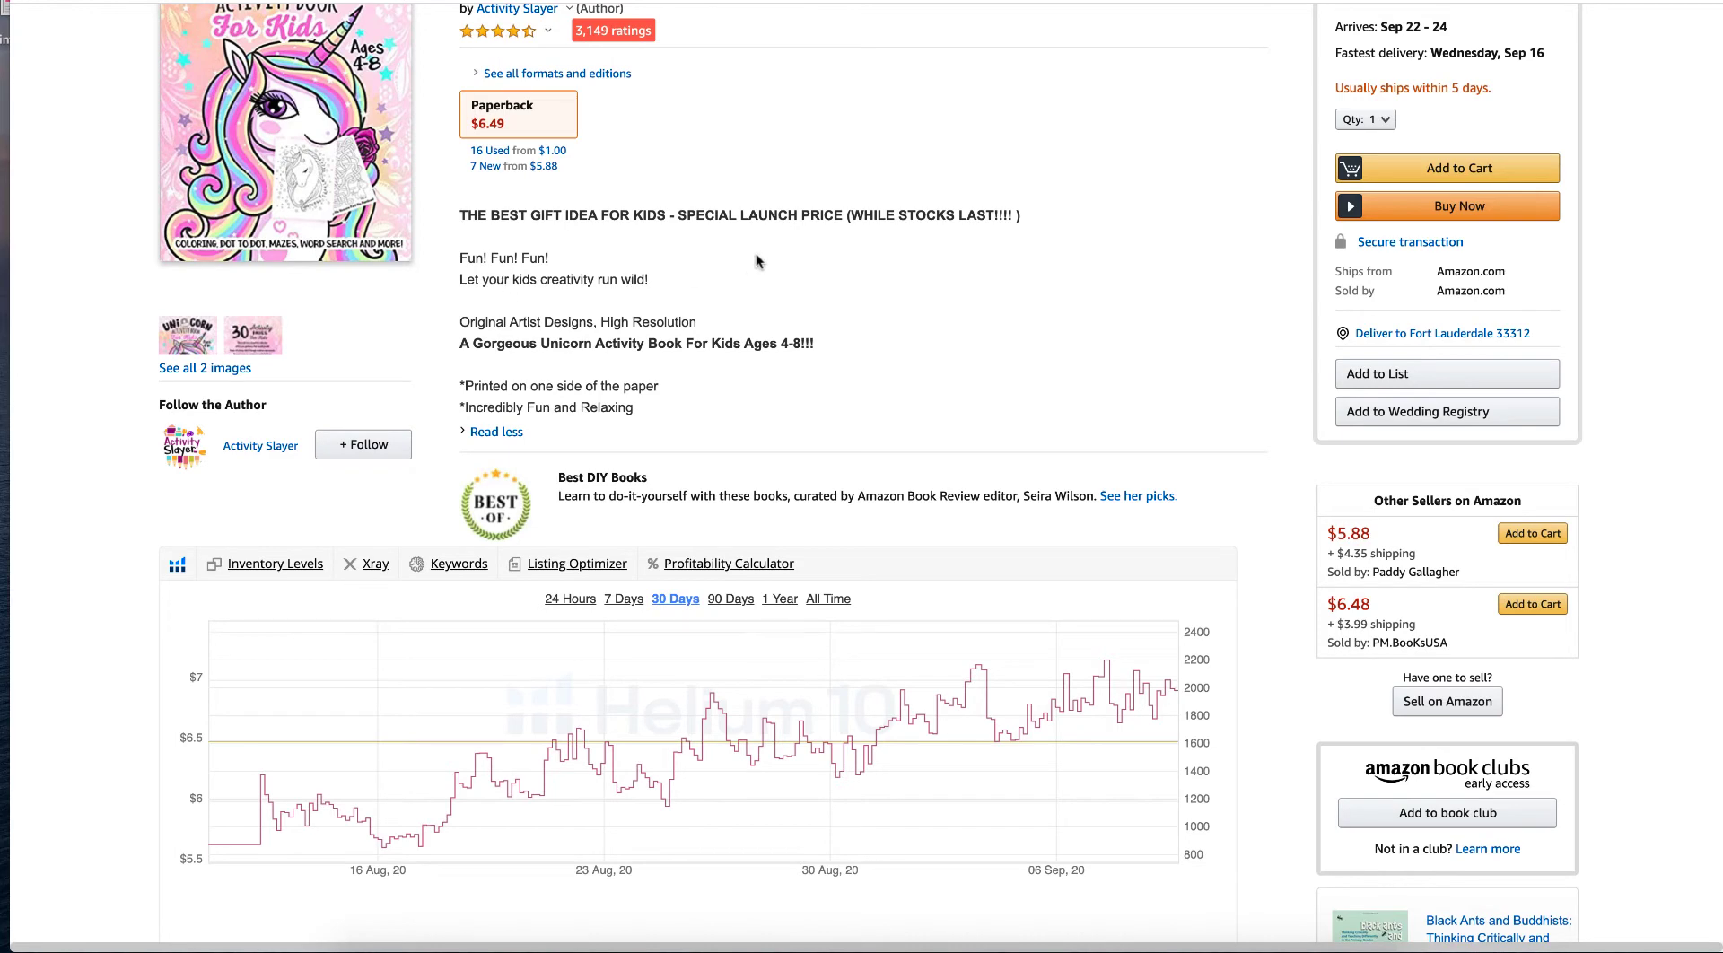
{"action": "scroll", "coordinate": [839, 179], "scroll_direction": "up", "scroll_amount": 3}
{"action": "scroll", "coordinate": [839, 178], "scroll_direction": "up", "scroll_amount": 1}
{"action": "scroll", "coordinate": [636, 311], "scroll_direction": "down", "scroll_amount": 2}
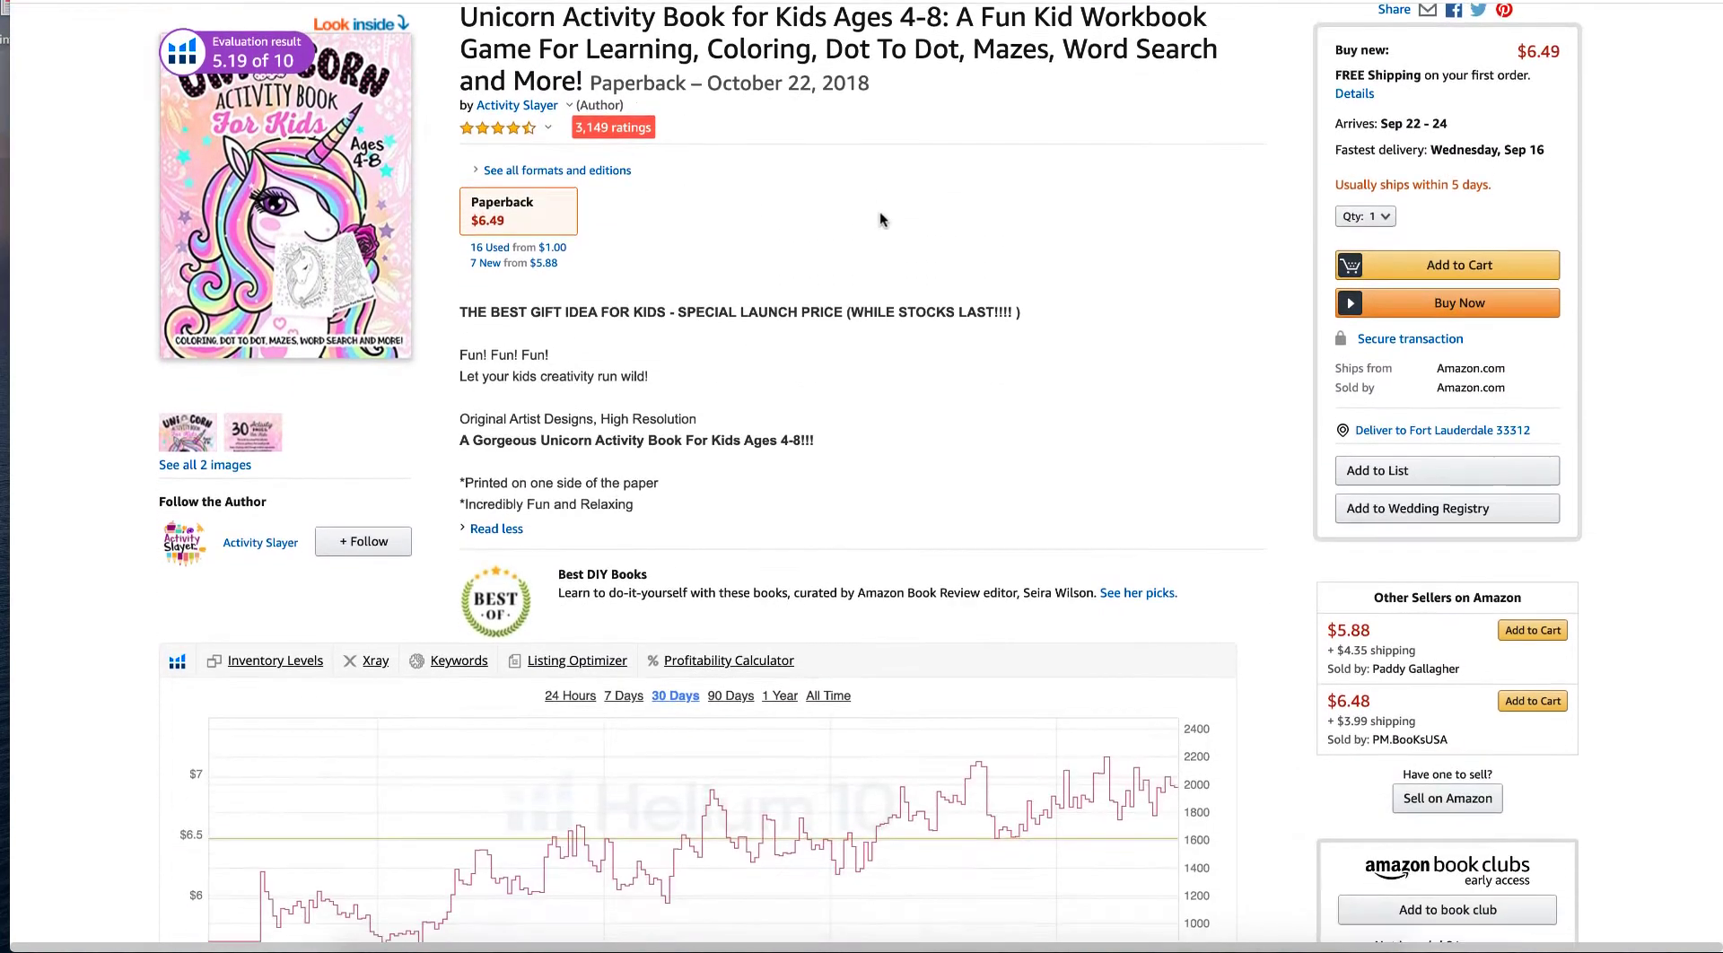
{"action": "scroll", "coordinate": [756, 314], "scroll_direction": "up", "scroll_amount": 1}
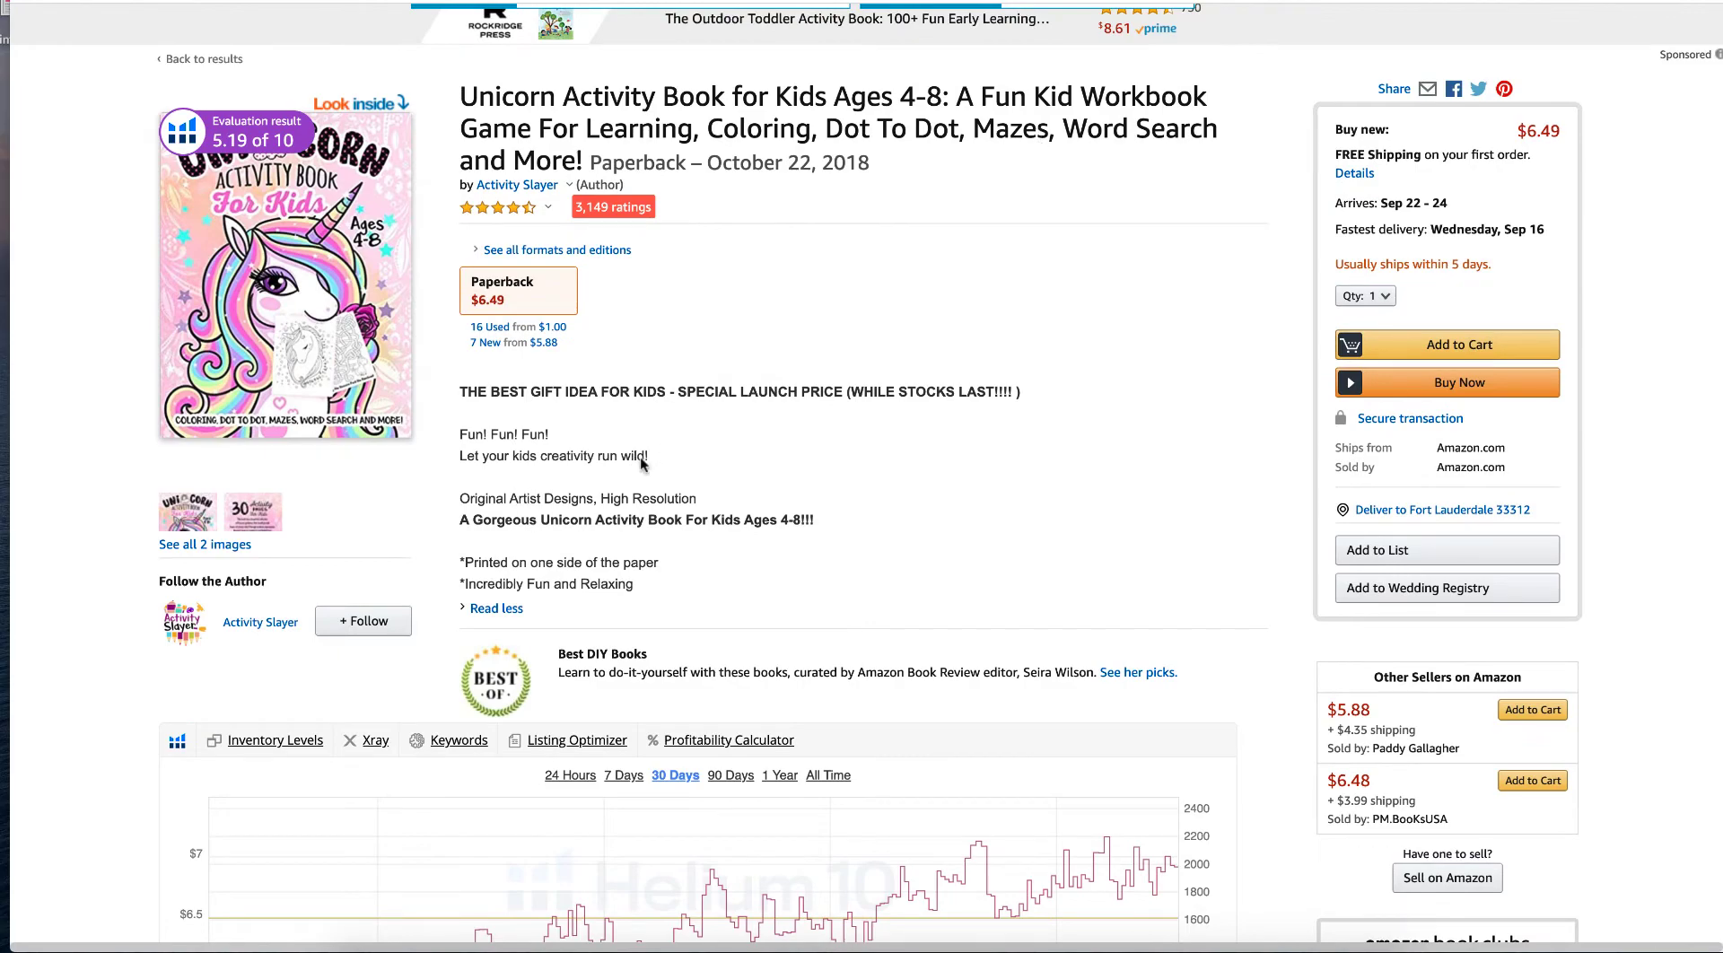
{"action": "scroll", "coordinate": [678, 462], "scroll_direction": "down", "scroll_amount": 3}
{"action": "scroll", "coordinate": [688, 464], "scroll_direction": "down", "scroll_amount": 15}
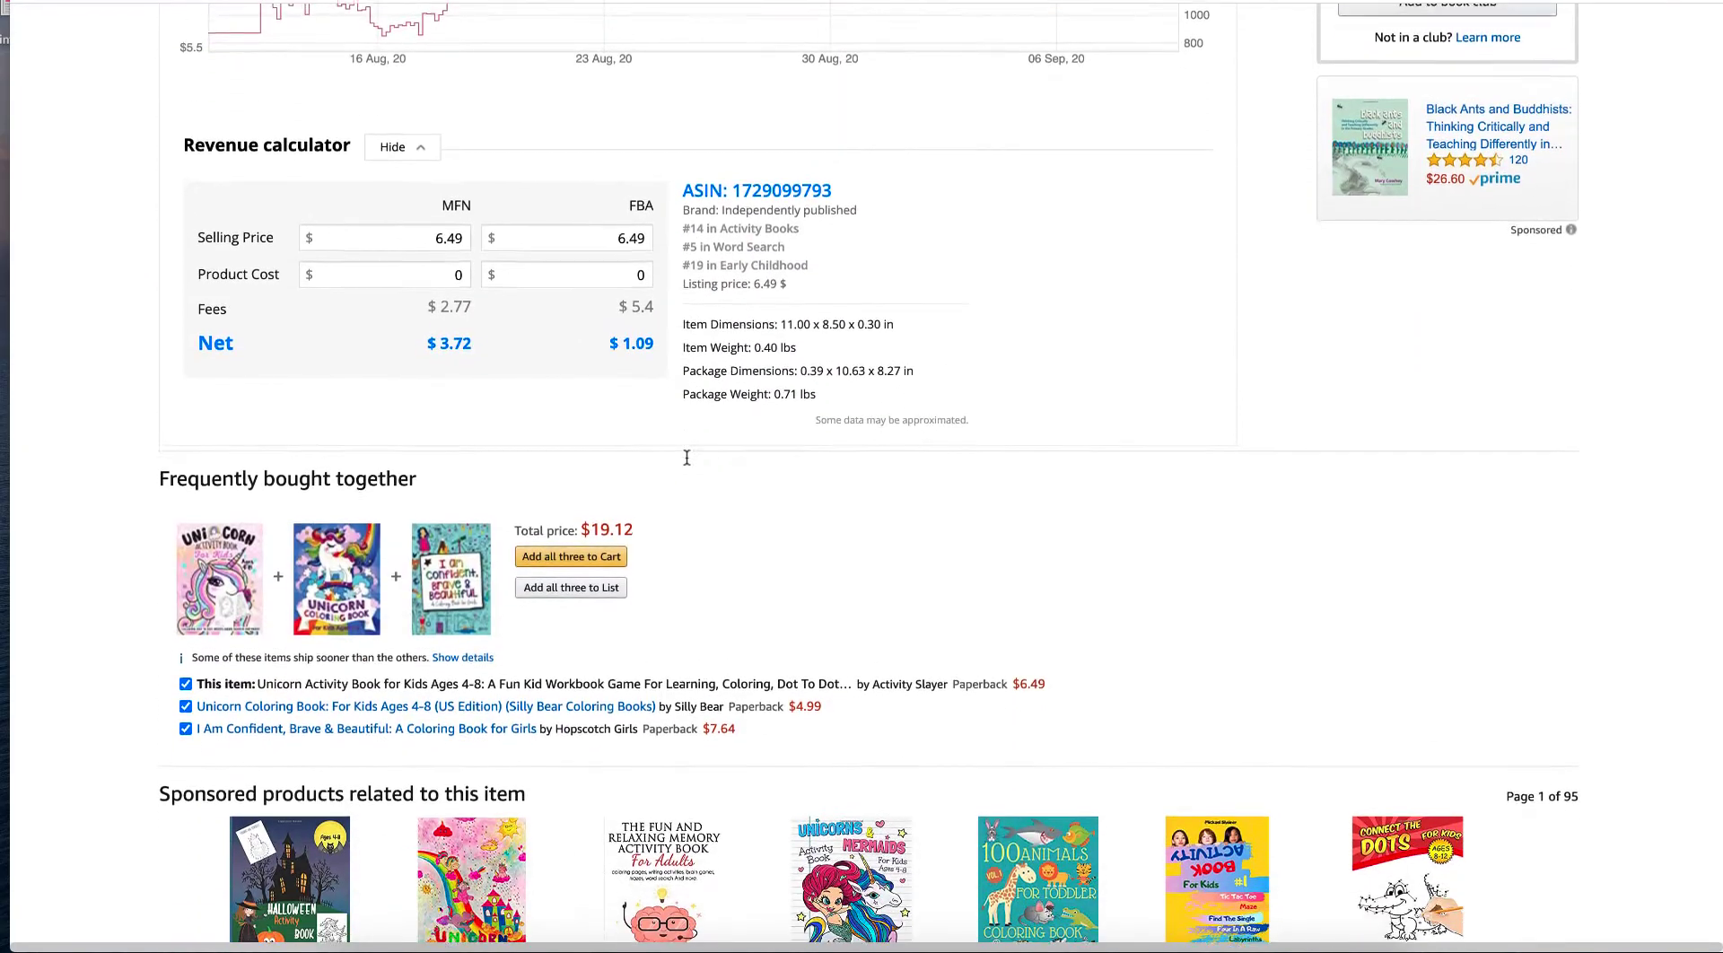
{"action": "scroll", "coordinate": [688, 464], "scroll_direction": "down", "scroll_amount": 9}
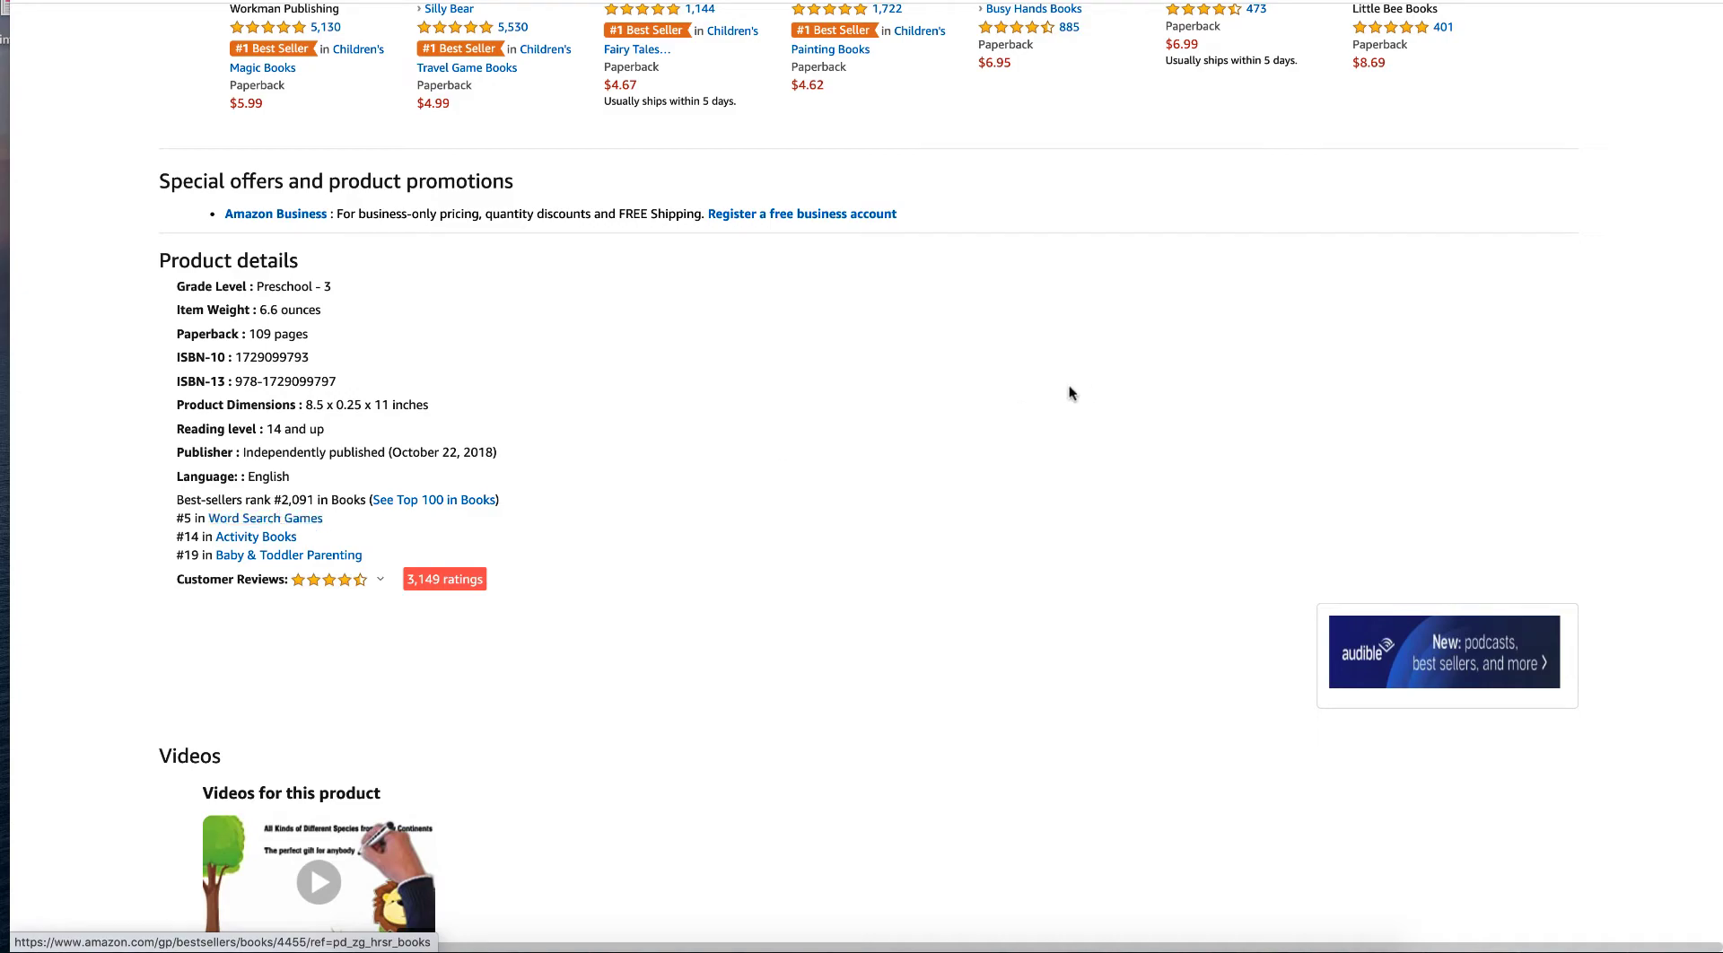
{"action": "scroll", "coordinate": [994, 406], "scroll_direction": "up", "scroll_amount": 3}
{"action": "scroll", "coordinate": [995, 406], "scroll_direction": "up", "scroll_amount": 10}
{"action": "scroll", "coordinate": [991, 406], "scroll_direction": "up", "scroll_amount": 10}
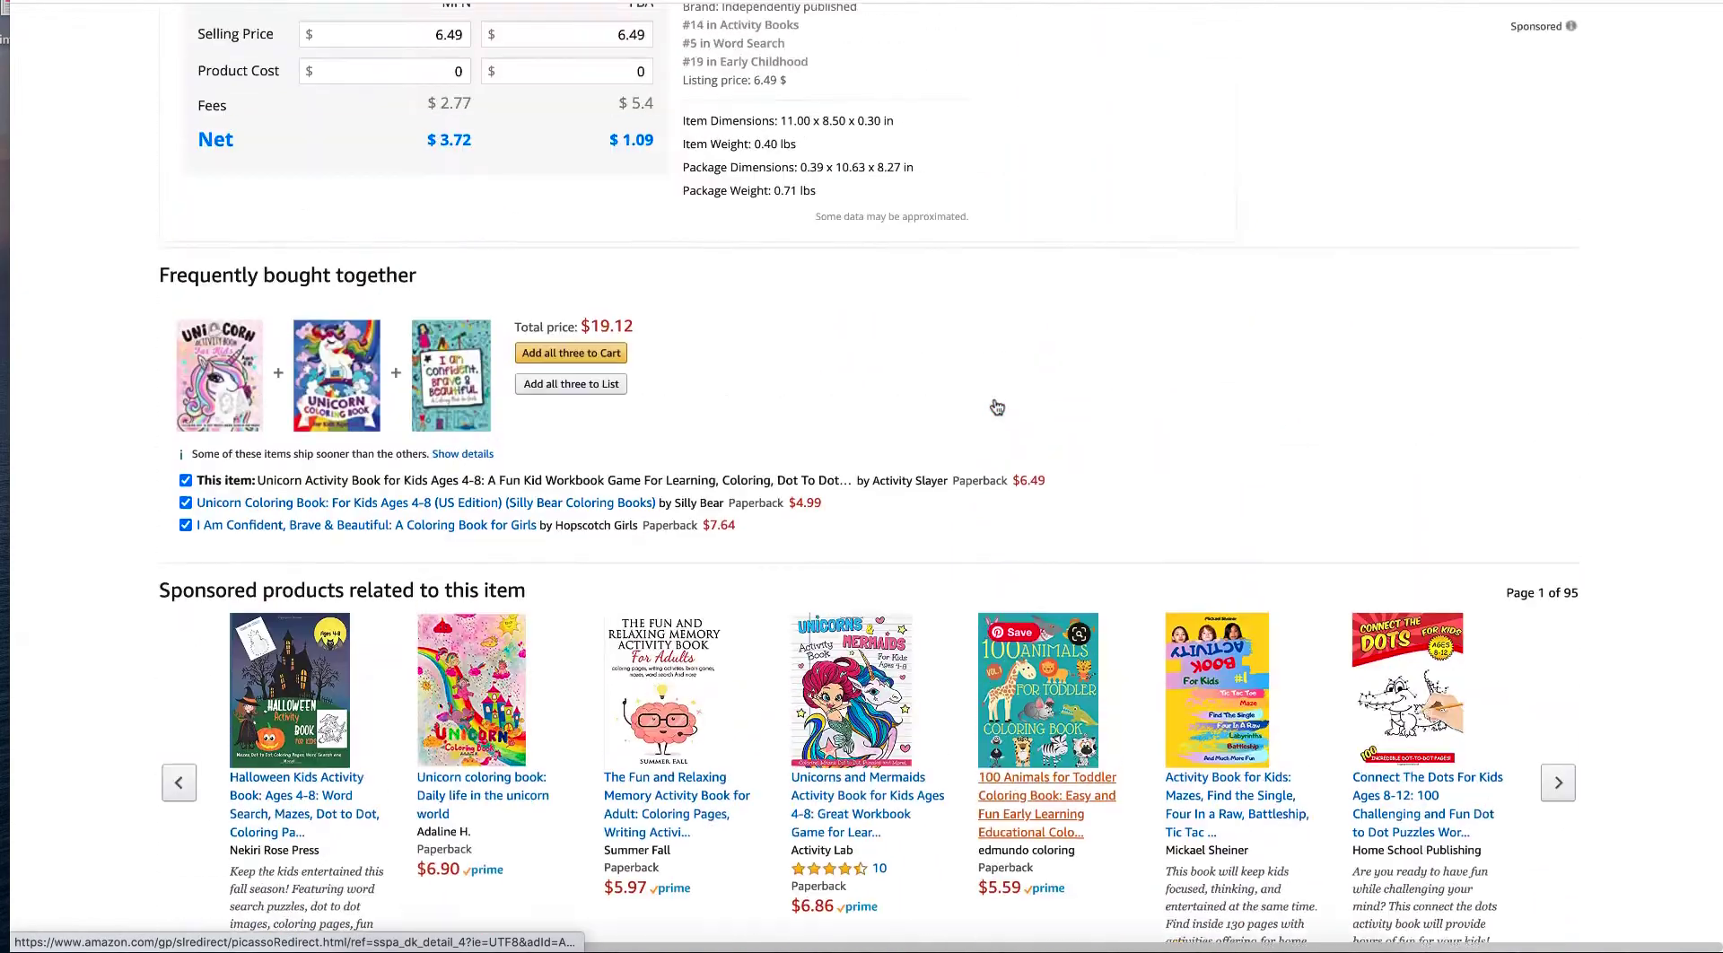
{"action": "scroll", "coordinate": [993, 405], "scroll_direction": "up", "scroll_amount": 5}
{"action": "scroll", "coordinate": [992, 405], "scroll_direction": "down", "scroll_amount": 18}
{"action": "scroll", "coordinate": [994, 405], "scroll_direction": "down", "scroll_amount": 10}
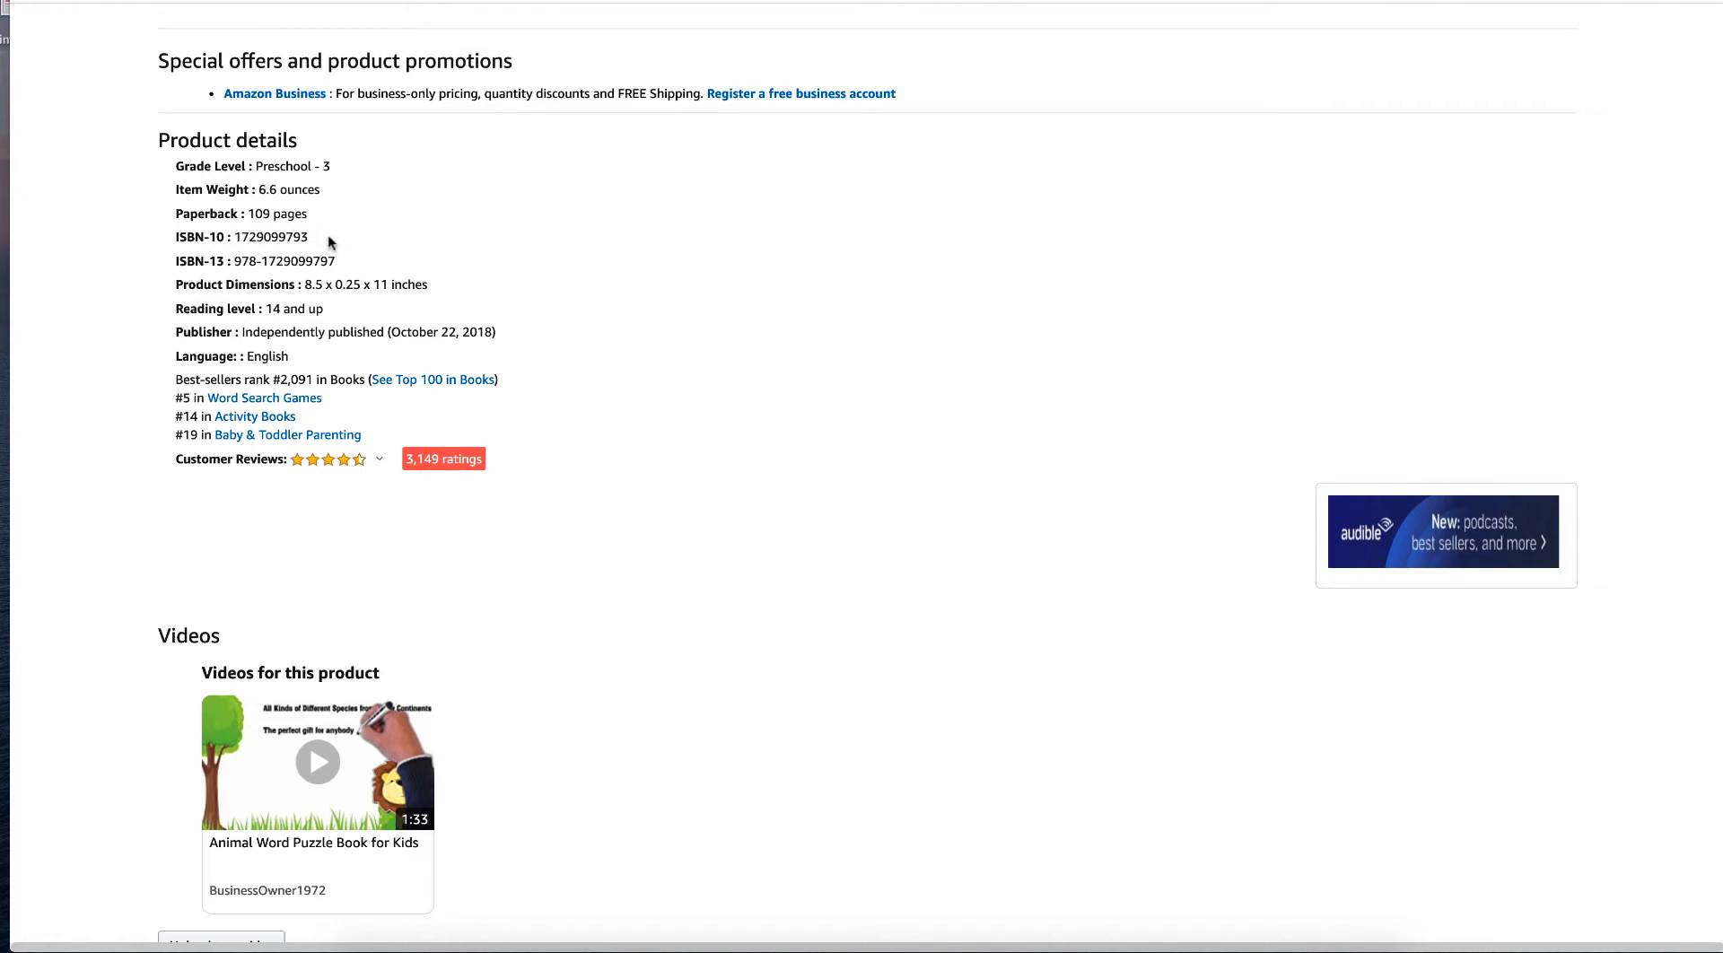
{"action": "scroll", "coordinate": [329, 243], "scroll_direction": "up", "scroll_amount": 8}
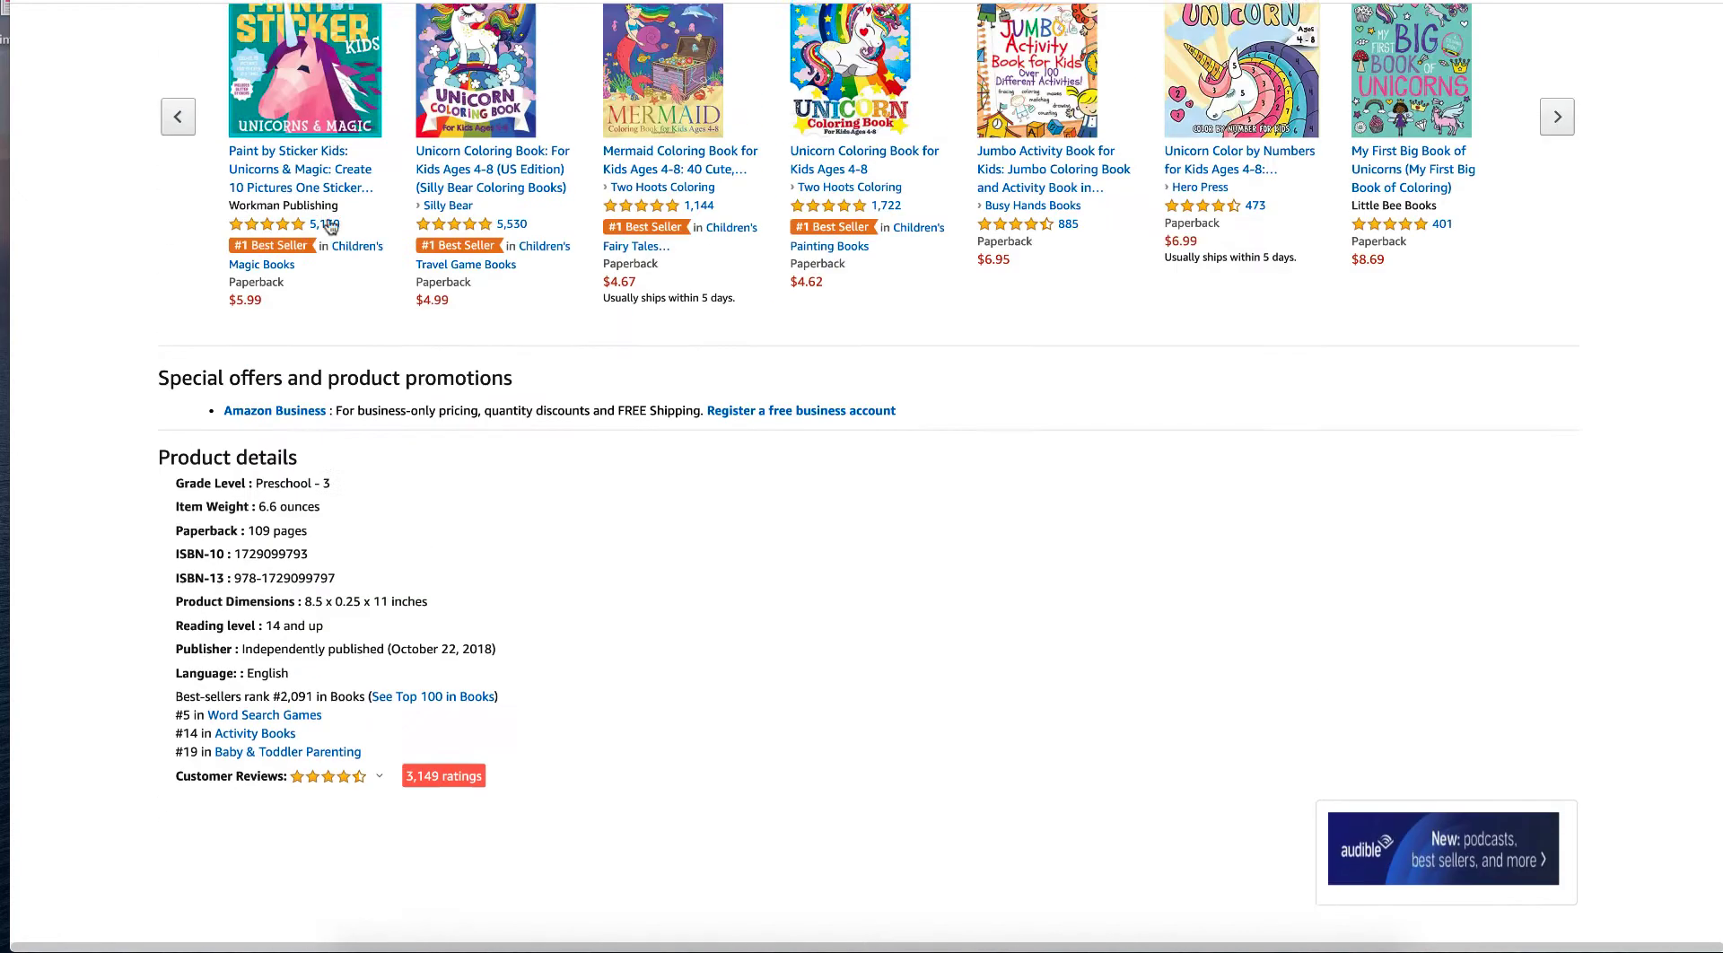
{"action": "key", "text": "super+bracketleft"}
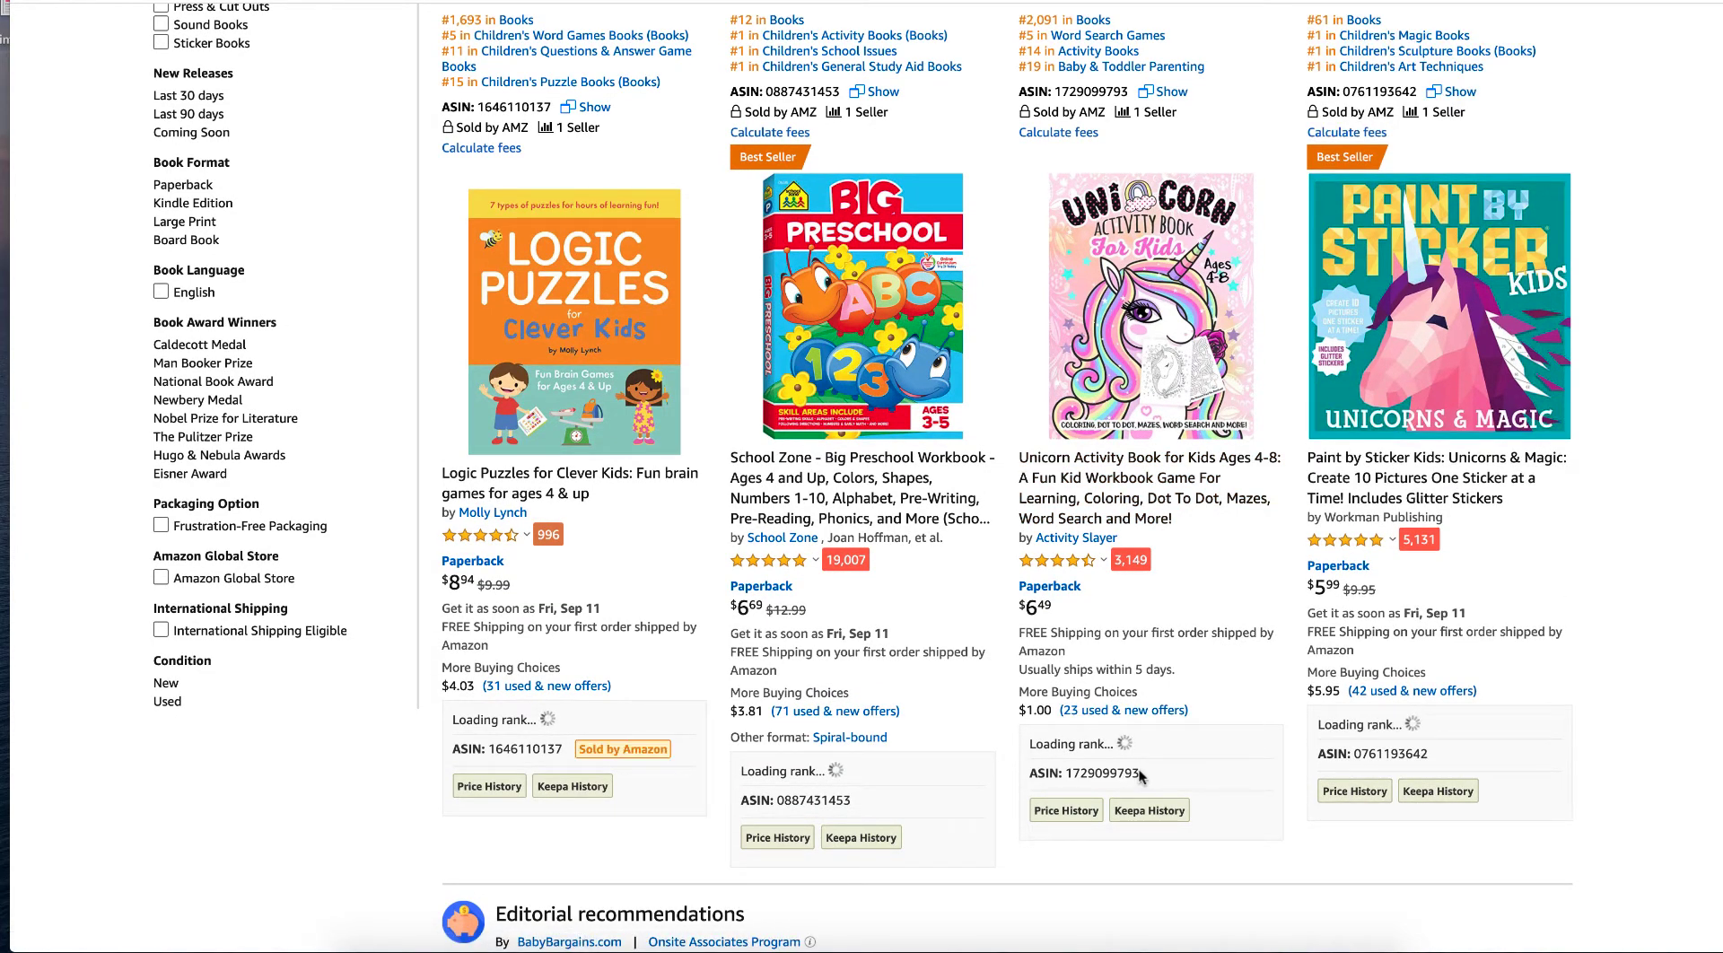
{"action": "left_click_drag", "start_coordinate": [1139, 769], "coordinate": [1063, 774]}
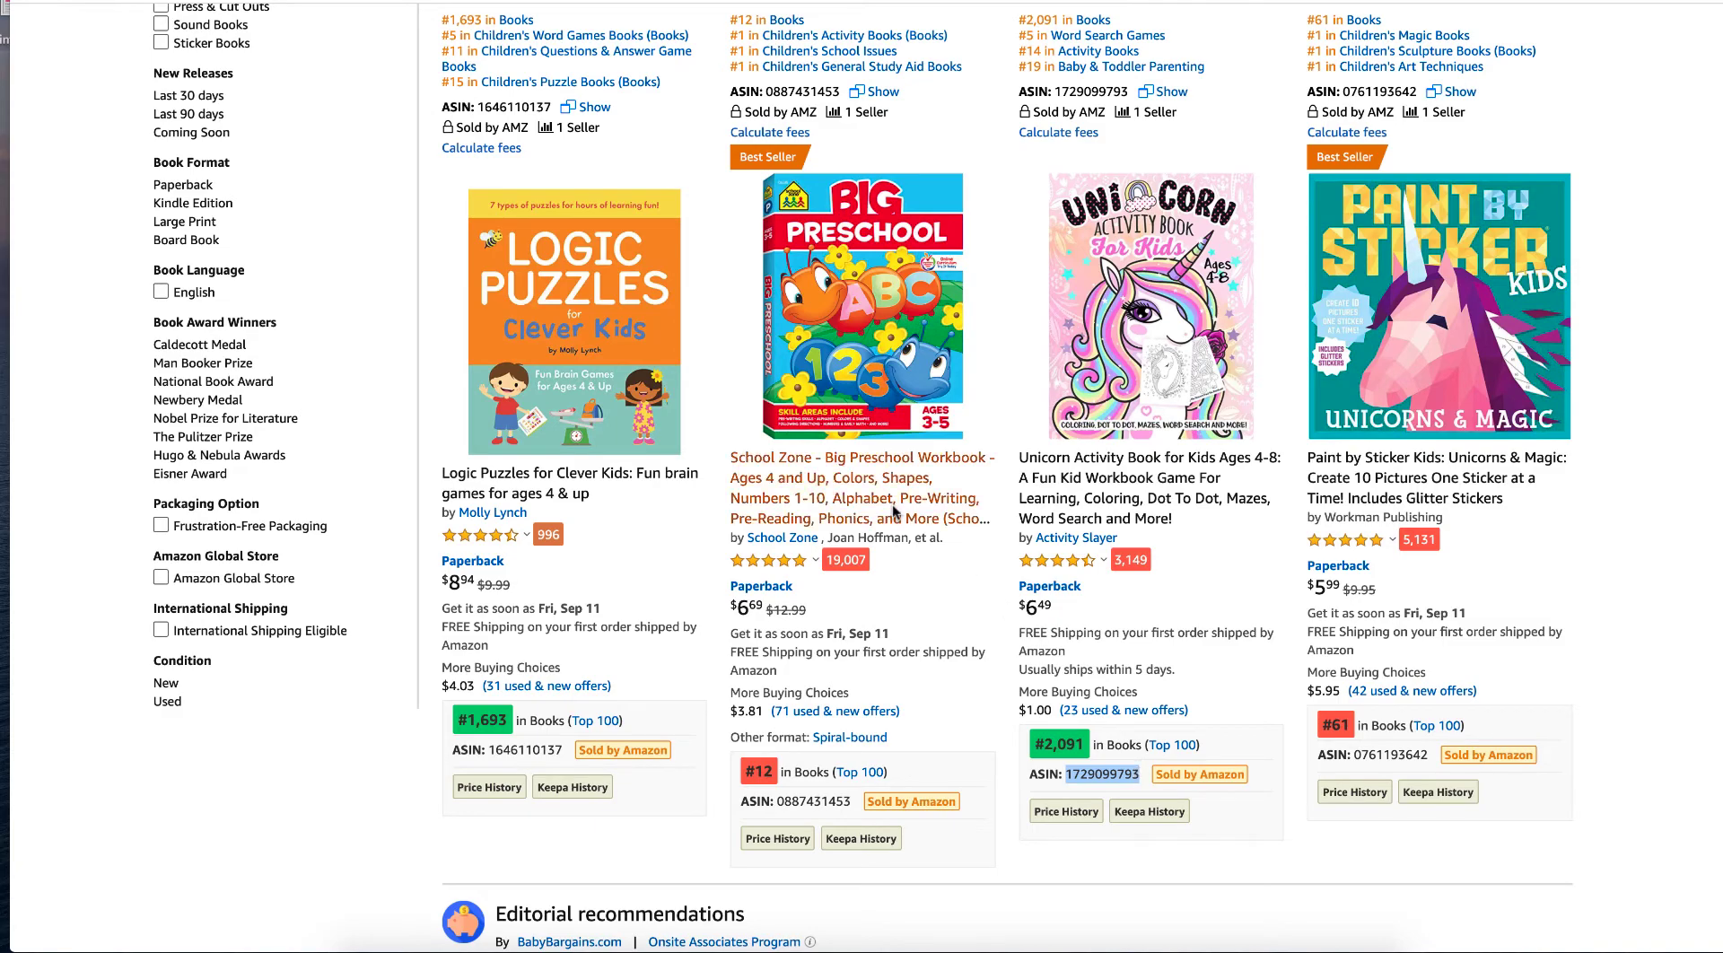
{"action": "scroll", "coordinate": [896, 515], "scroll_direction": "up", "scroll_amount": 5}
{"action": "scroll", "coordinate": [896, 514], "scroll_direction": "up", "scroll_amount": 2}
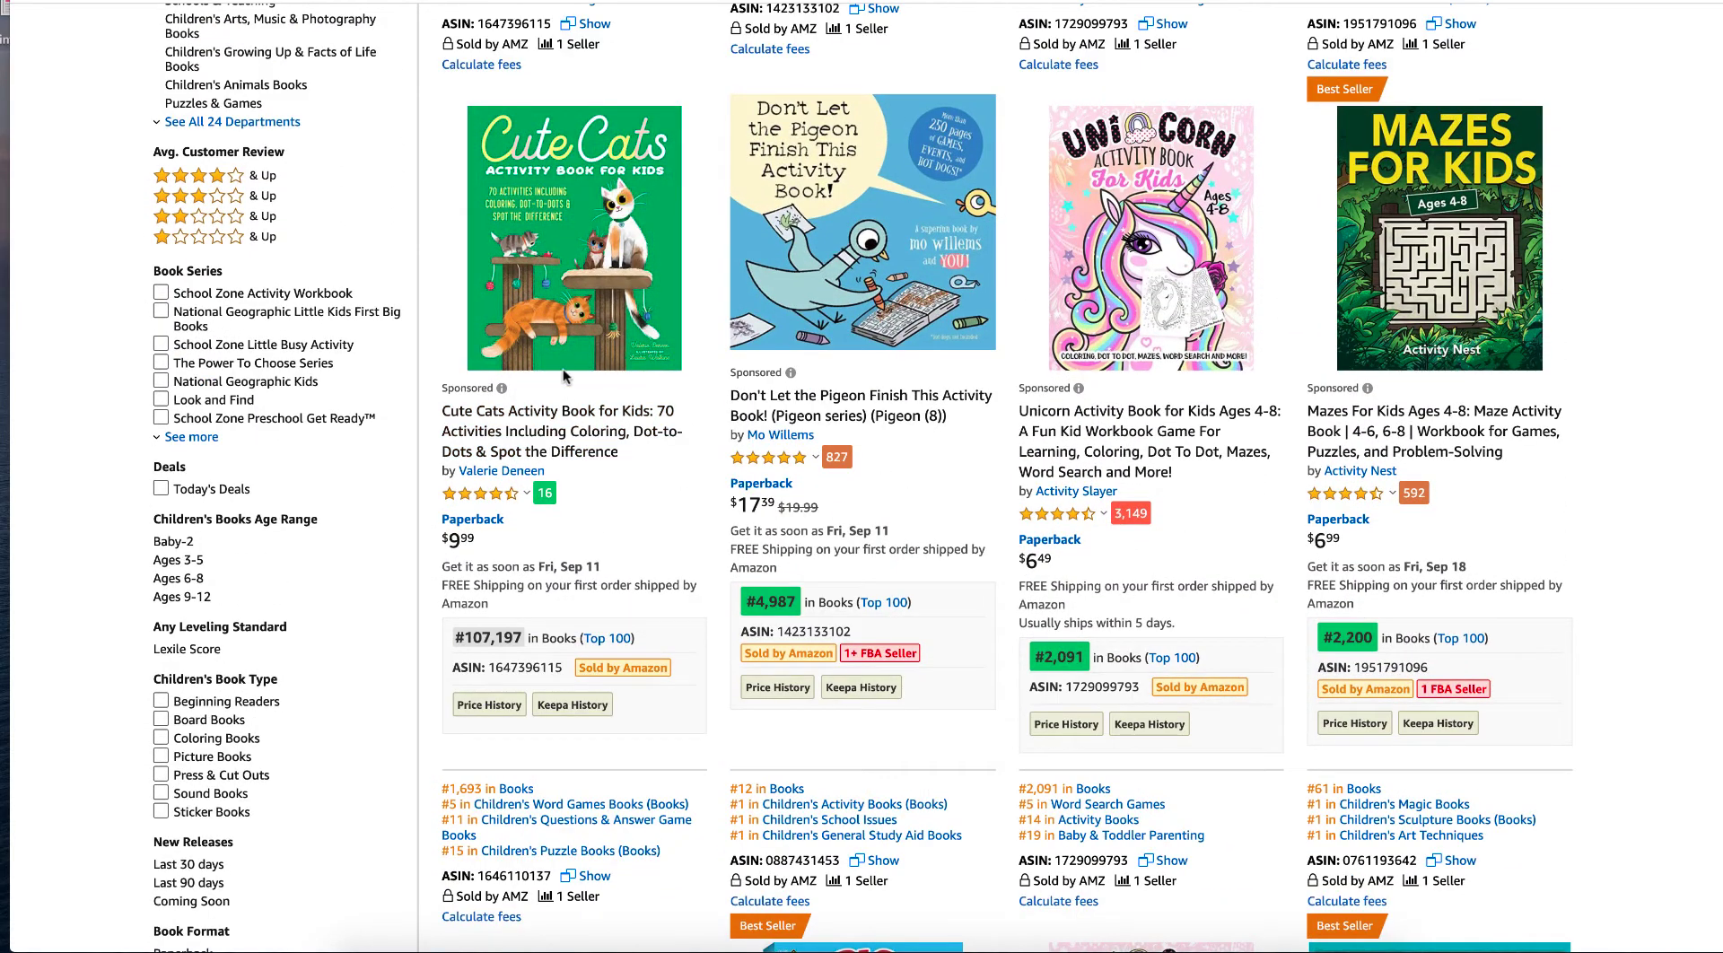
{"action": "scroll", "coordinate": [590, 799], "scroll_direction": "down", "scroll_amount": 1}
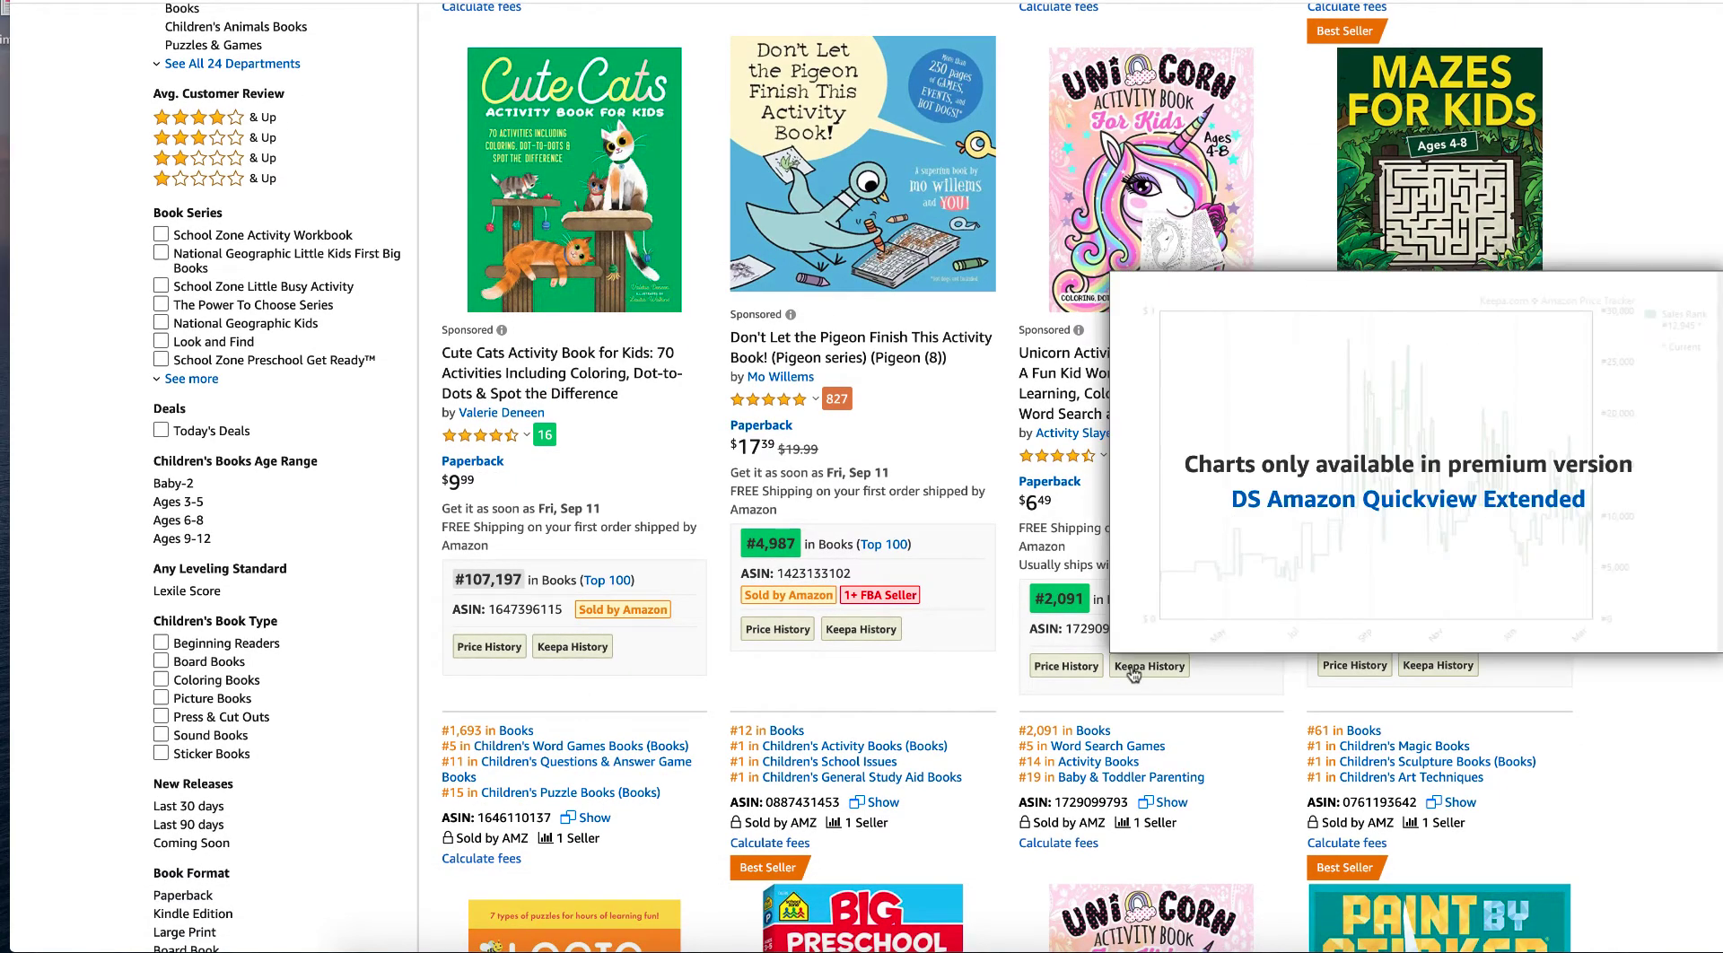
{"action": "scroll", "coordinate": [907, 574], "scroll_direction": "down", "scroll_amount": 1}
{"action": "scroll", "coordinate": [1153, 441], "scroll_direction": "up", "scroll_amount": 3}
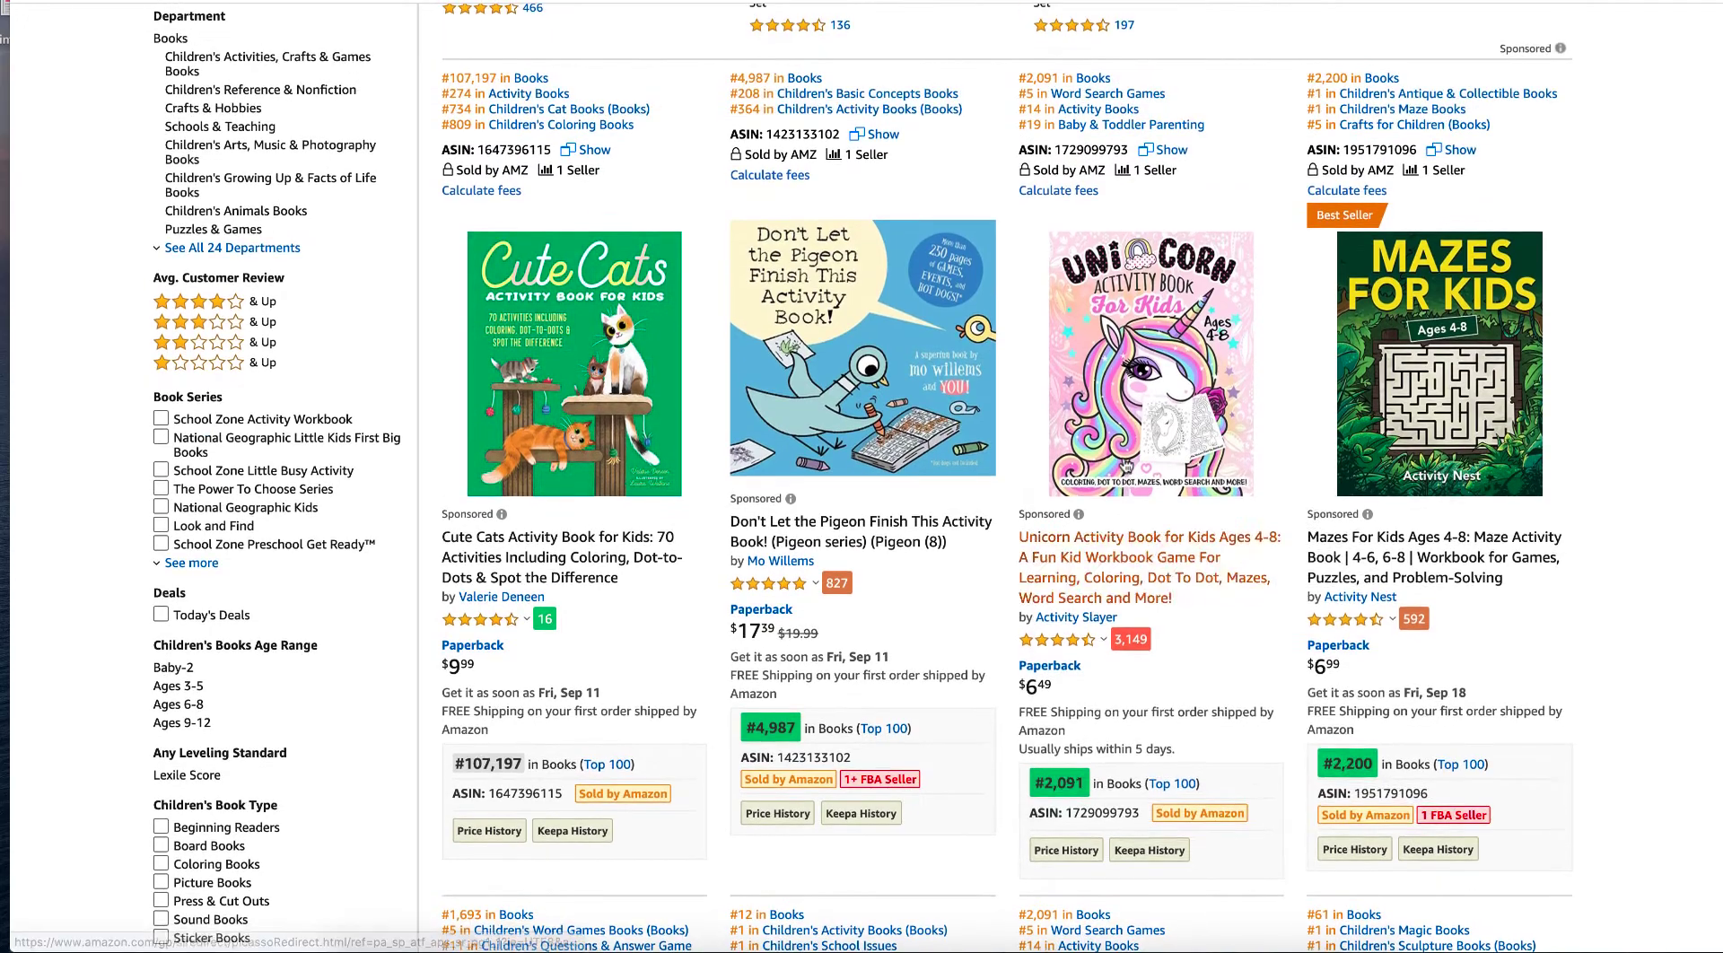
{"action": "mouse_move", "coordinate": [1138, 453]}
{"action": "scroll", "coordinate": [1138, 453], "scroll_direction": "down", "scroll_amount": 5}
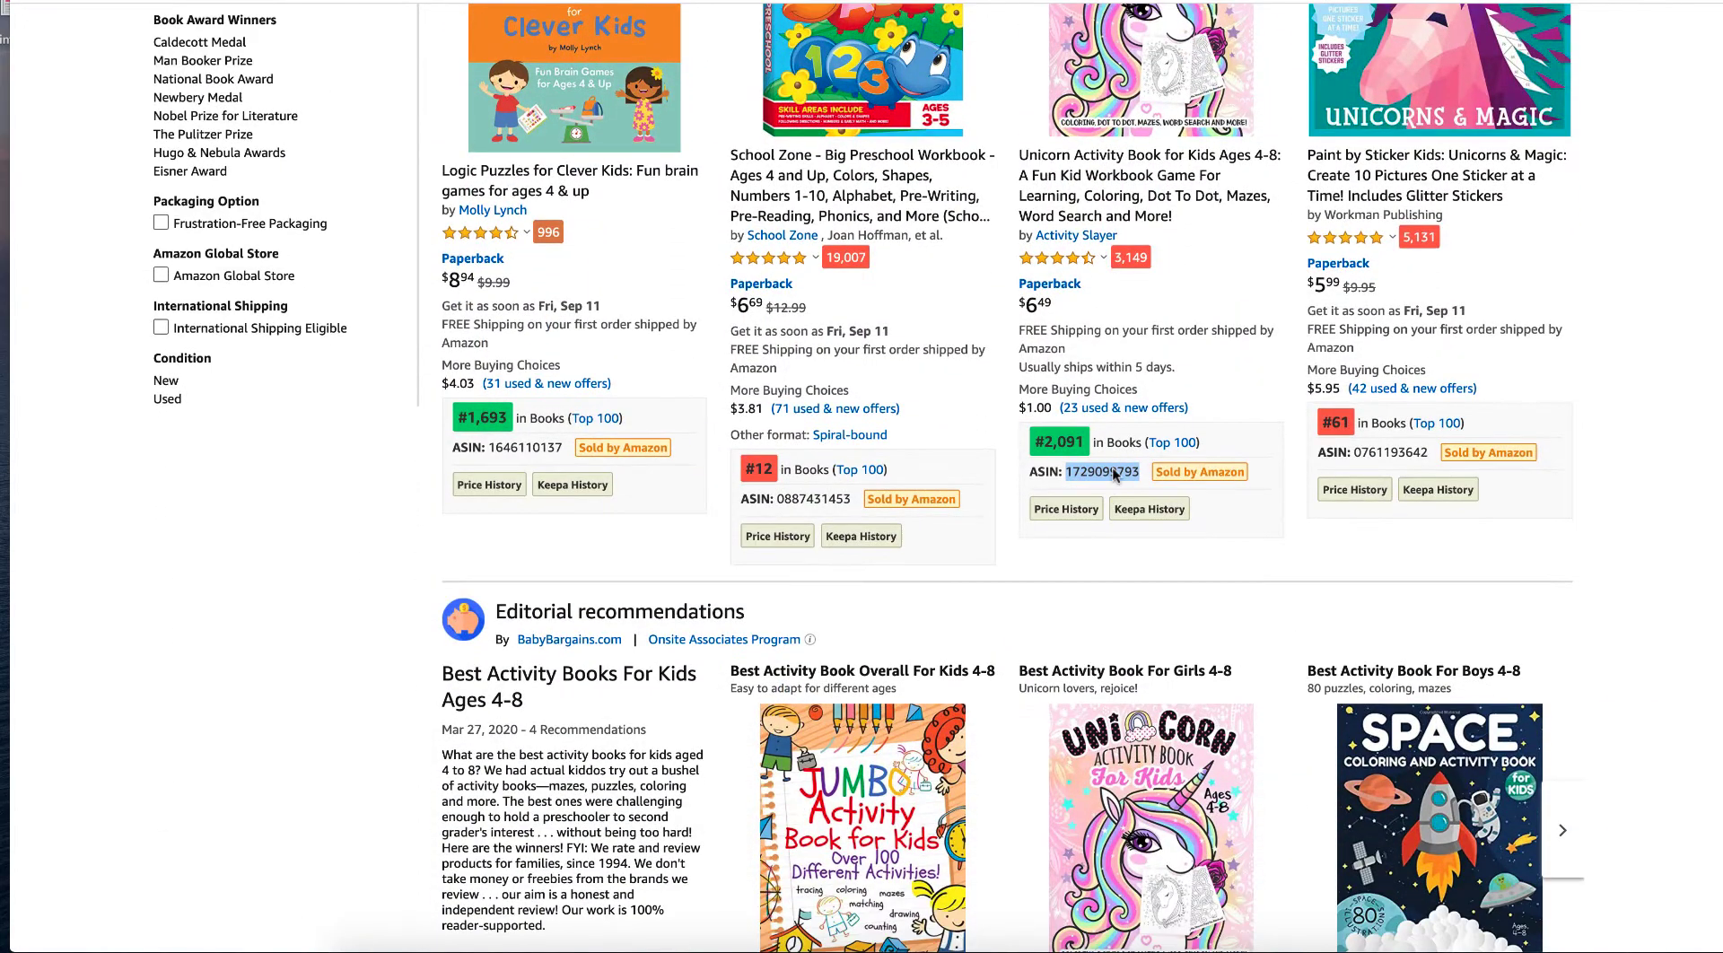
{"action": "right_click", "coordinate": [1113, 476]}
{"action": "left_click", "coordinate": [1174, 506]}
Step: Switch to Helium 10 and bring up the Cerebro reverse ASIN lookup
{"action": "key", "text": "ctrl+Tab"}
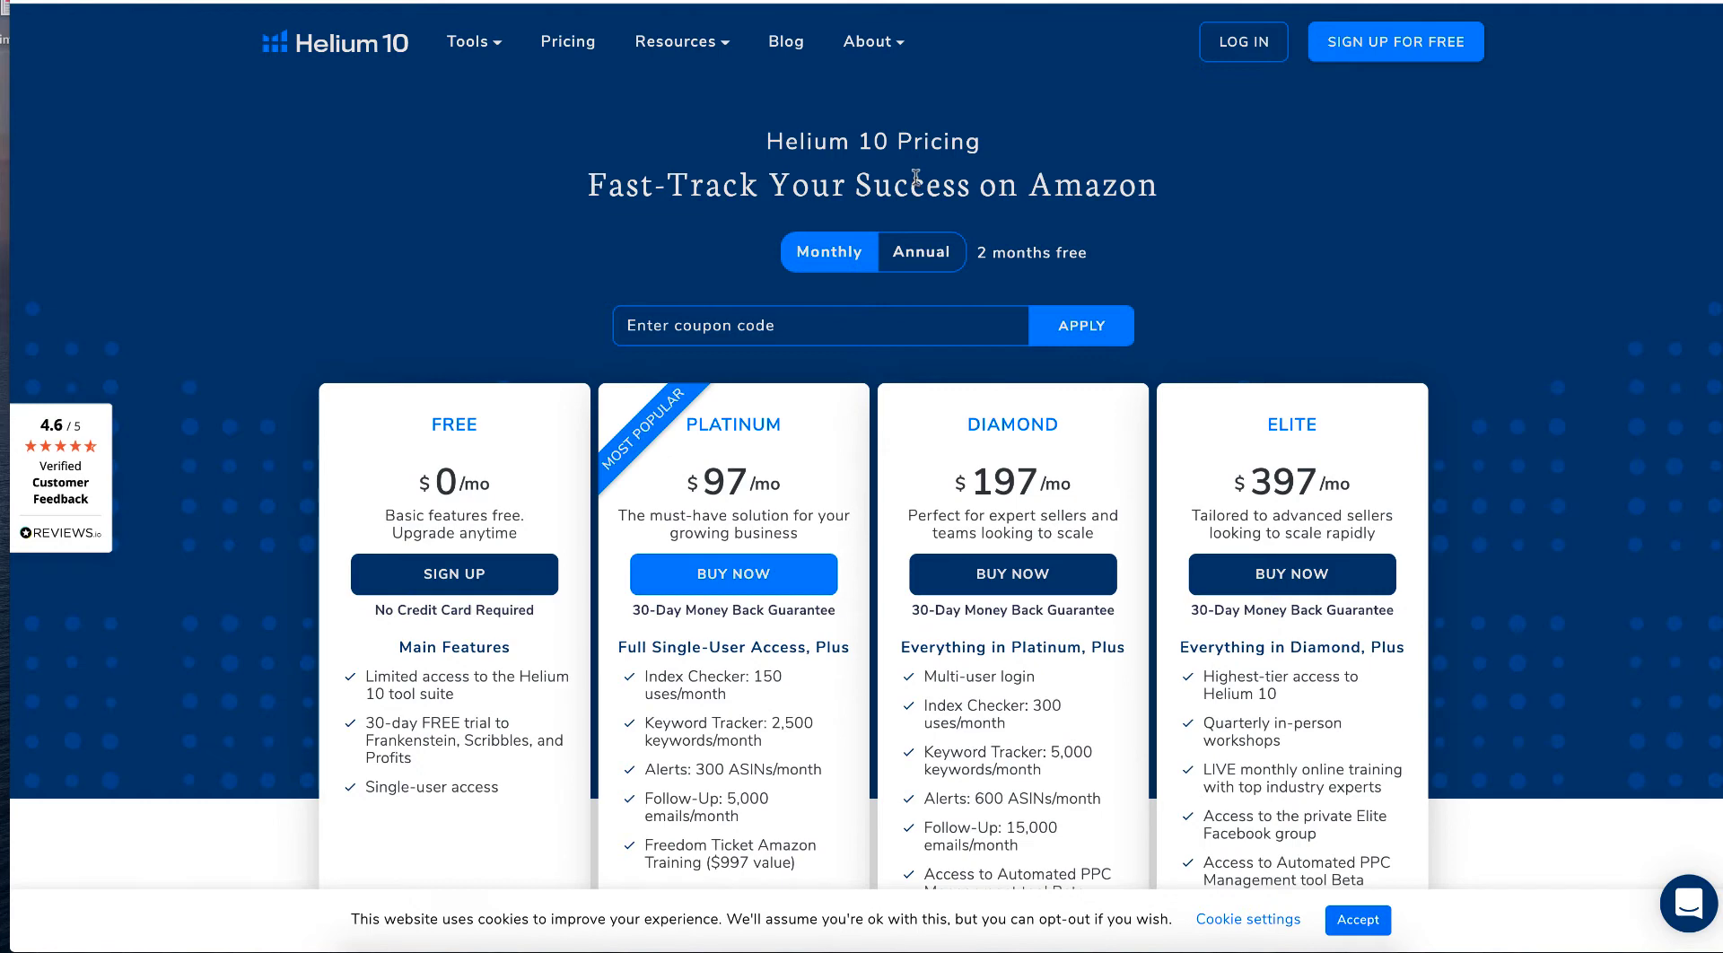
{"action": "scroll", "coordinate": [915, 177], "scroll_direction": "down", "scroll_amount": 2}
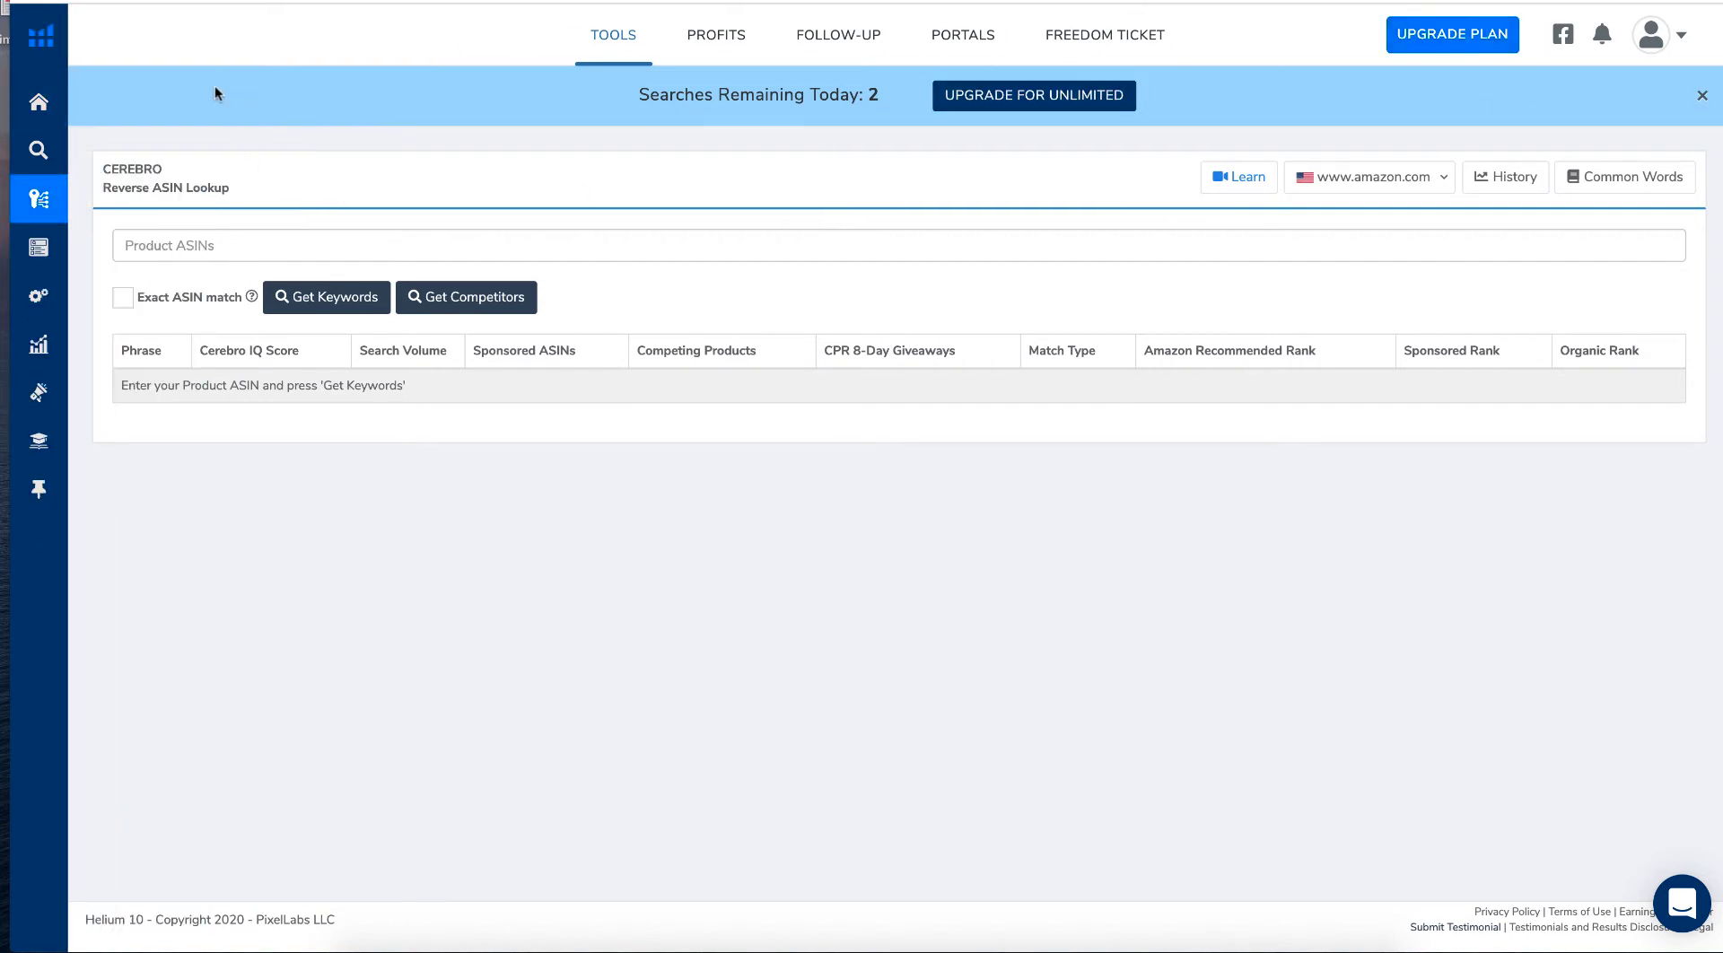
{"action": "mouse_move", "coordinate": [79, 203]}
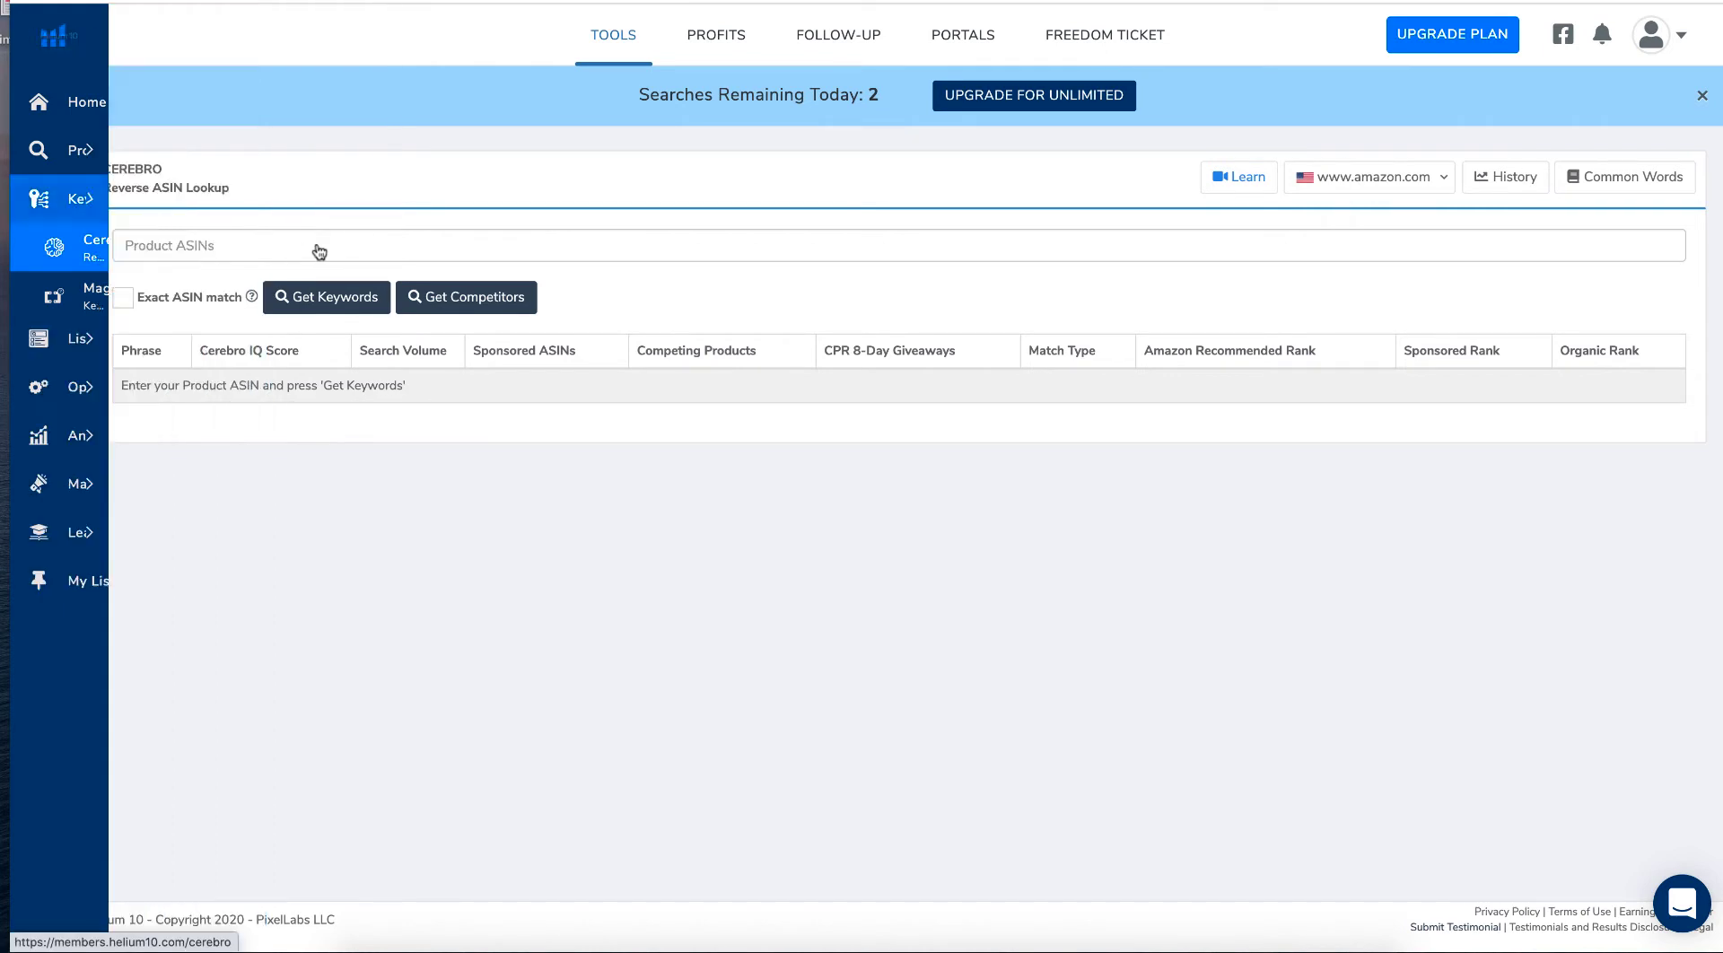
{"action": "left_click", "coordinate": [244, 240]}
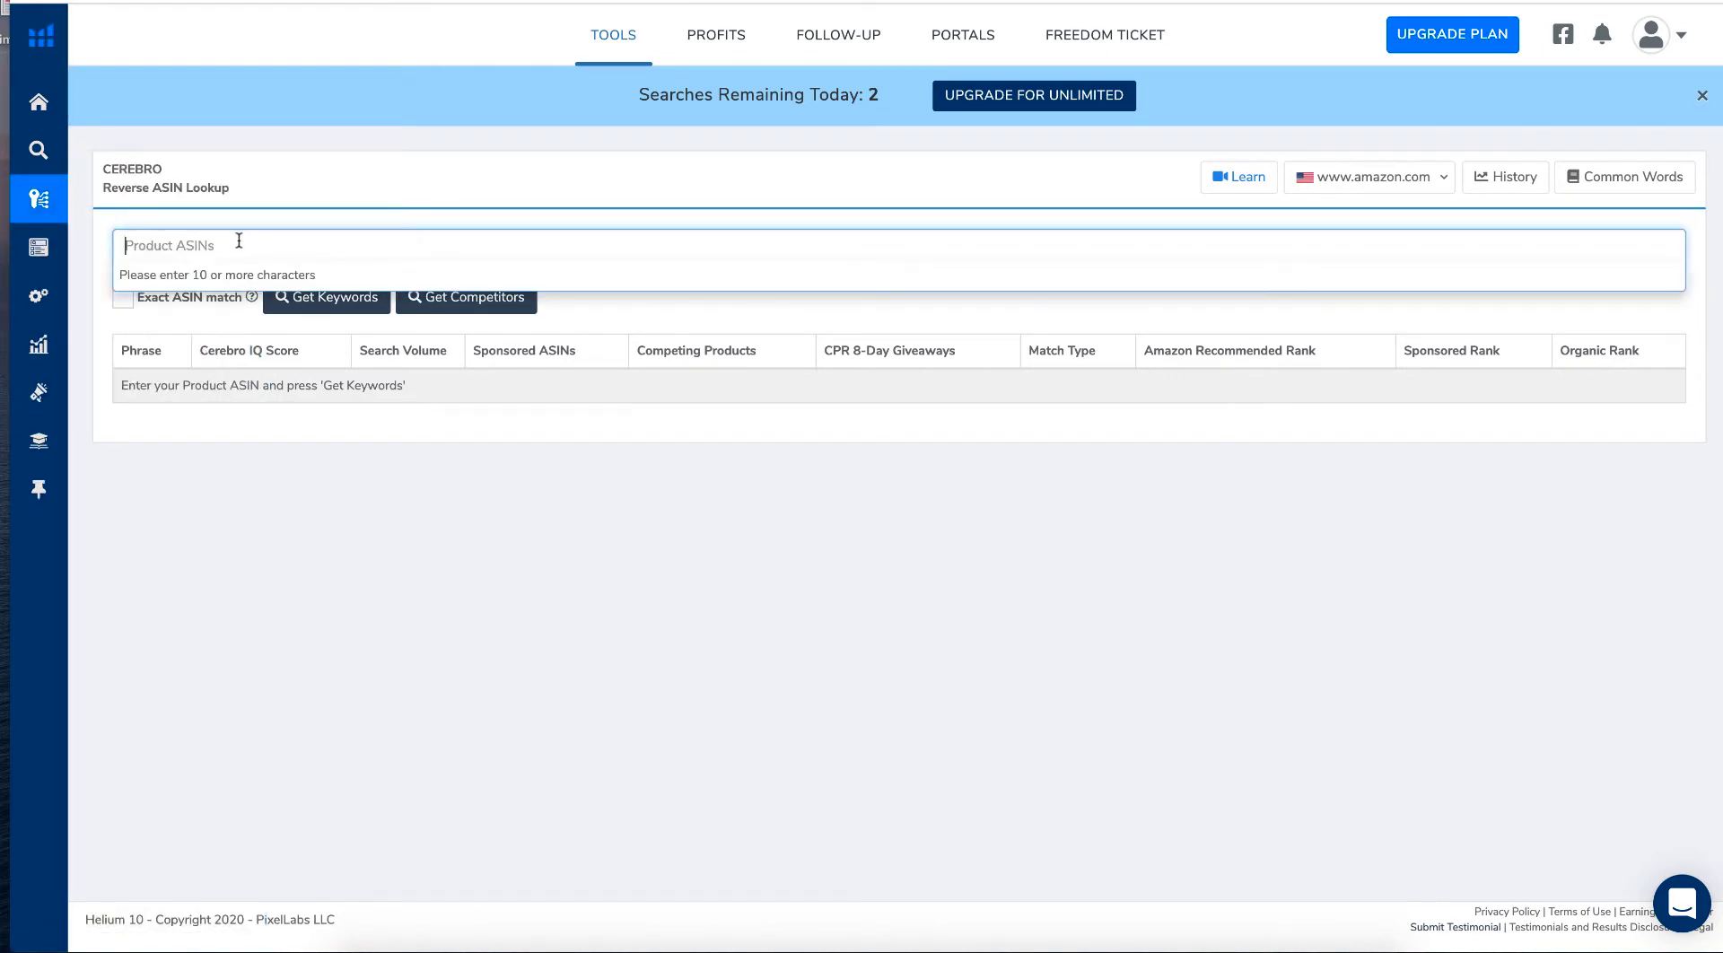
{"action": "right_click", "coordinate": [239, 241]}
{"action": "left_click", "coordinate": [278, 361]}
{"action": "left_click", "coordinate": [363, 179]}
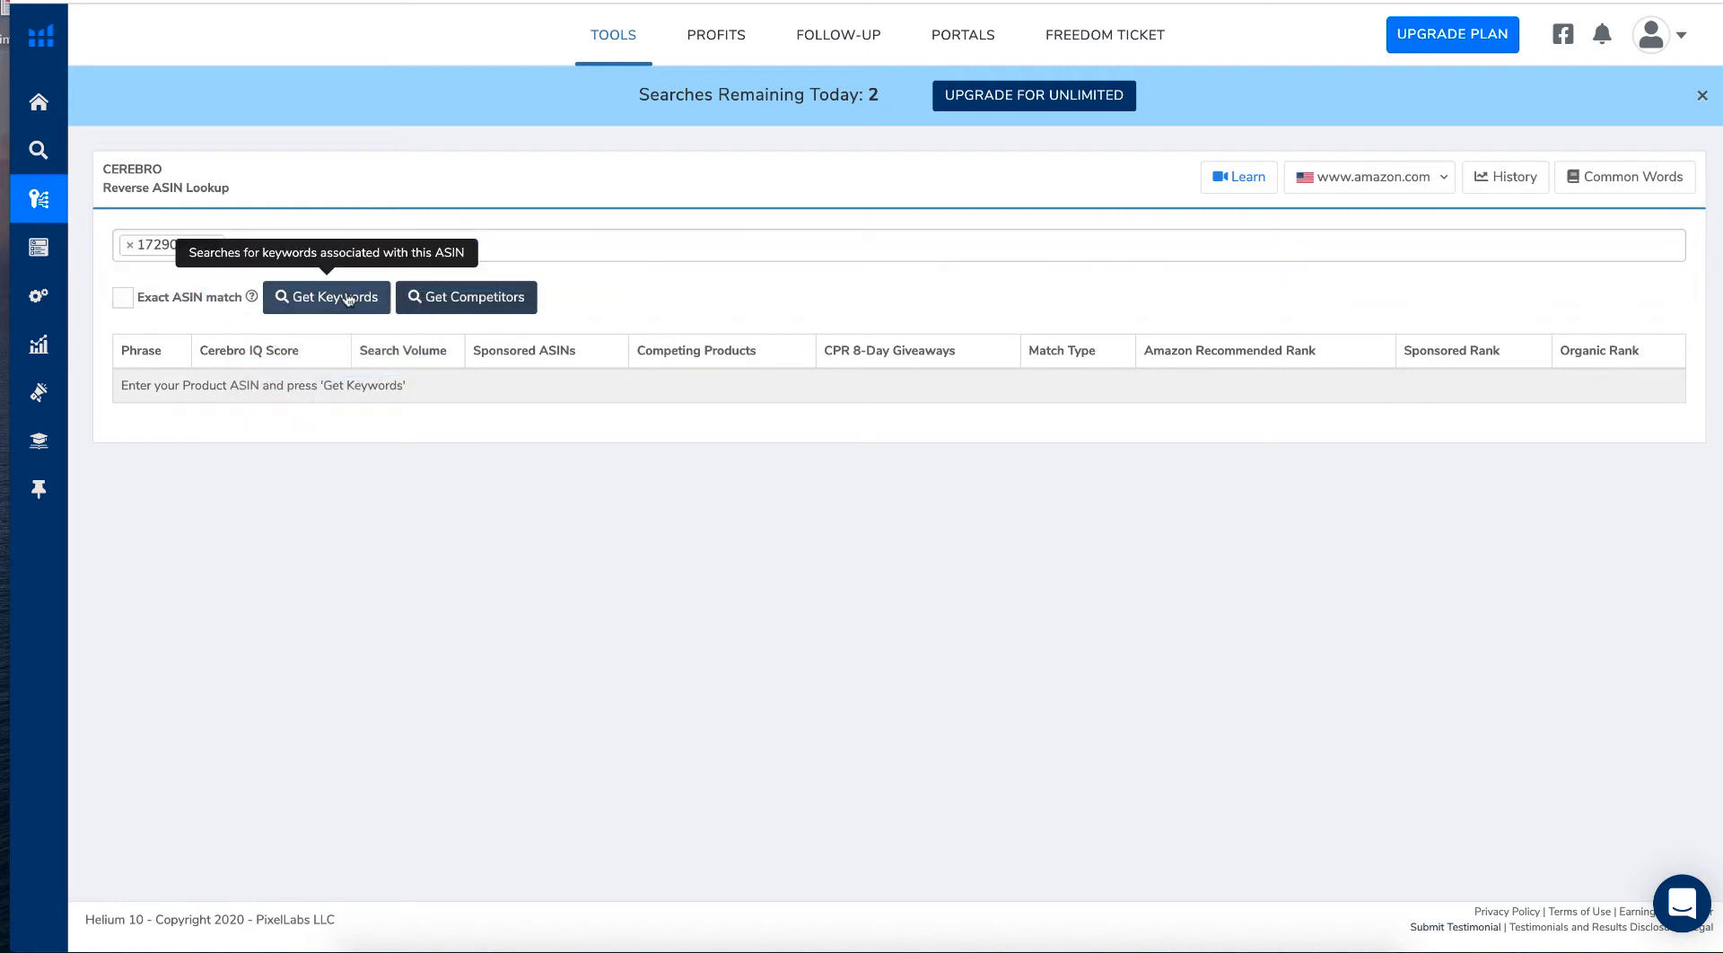
{"action": "left_click", "coordinate": [349, 299]}
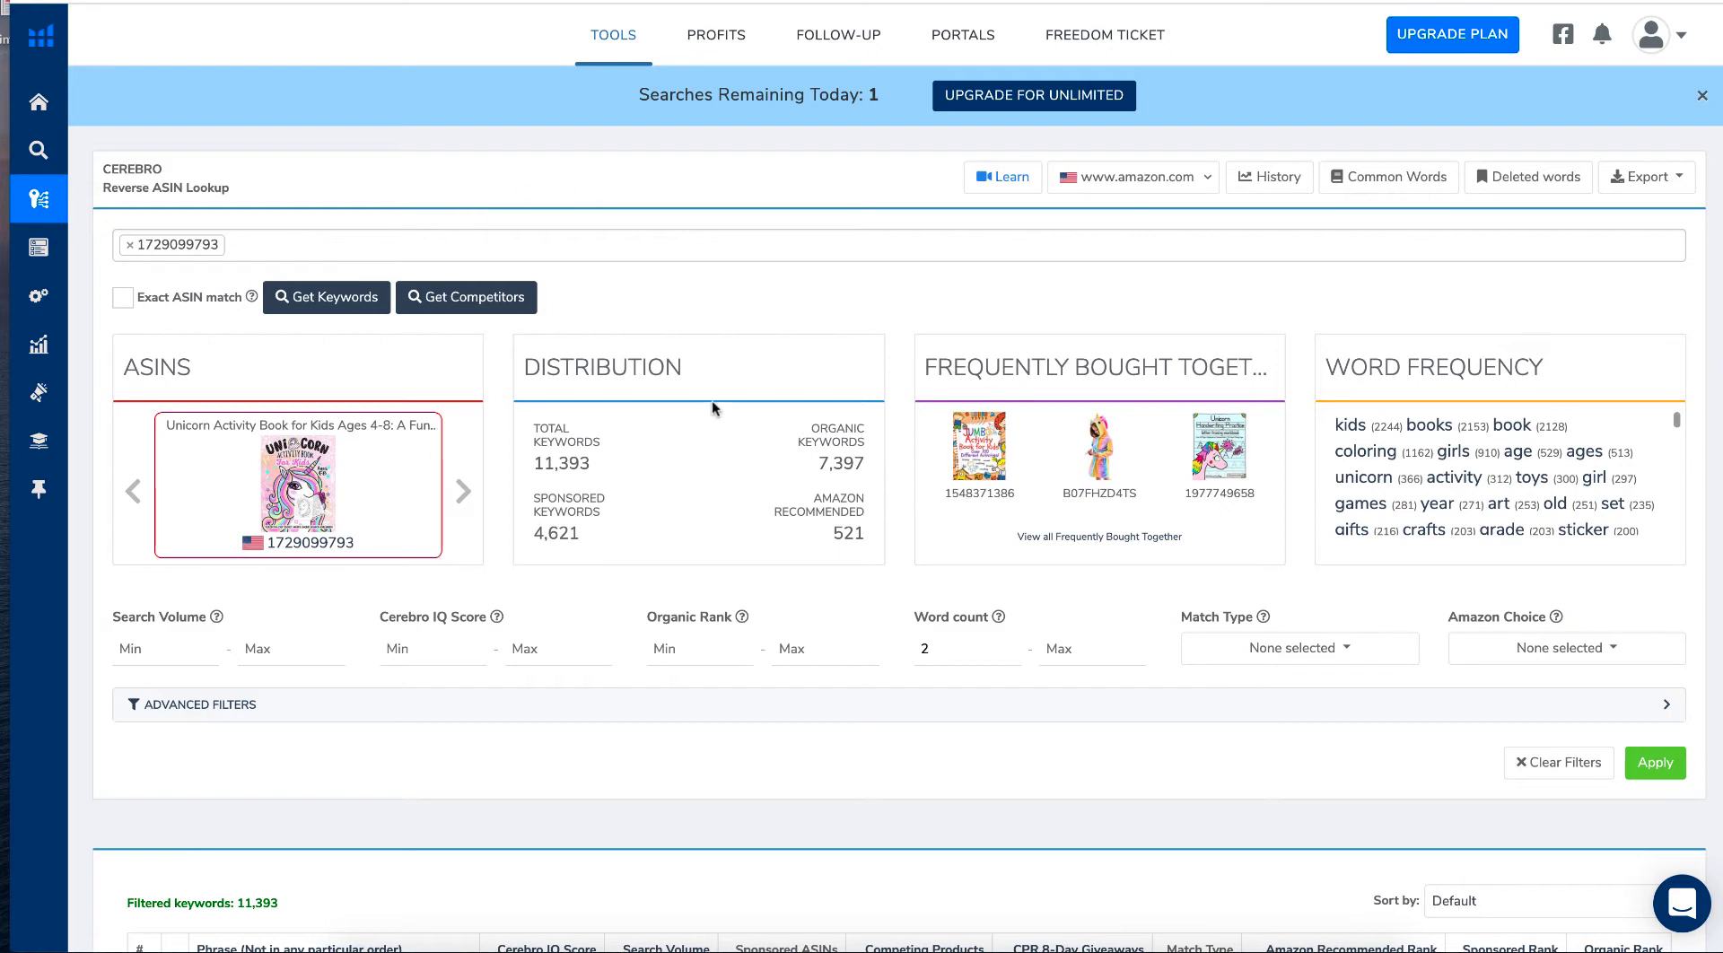
{"action": "mouse_move", "coordinate": [730, 386]}
{"action": "scroll", "coordinate": [729, 385], "scroll_direction": "down", "scroll_amount": 2}
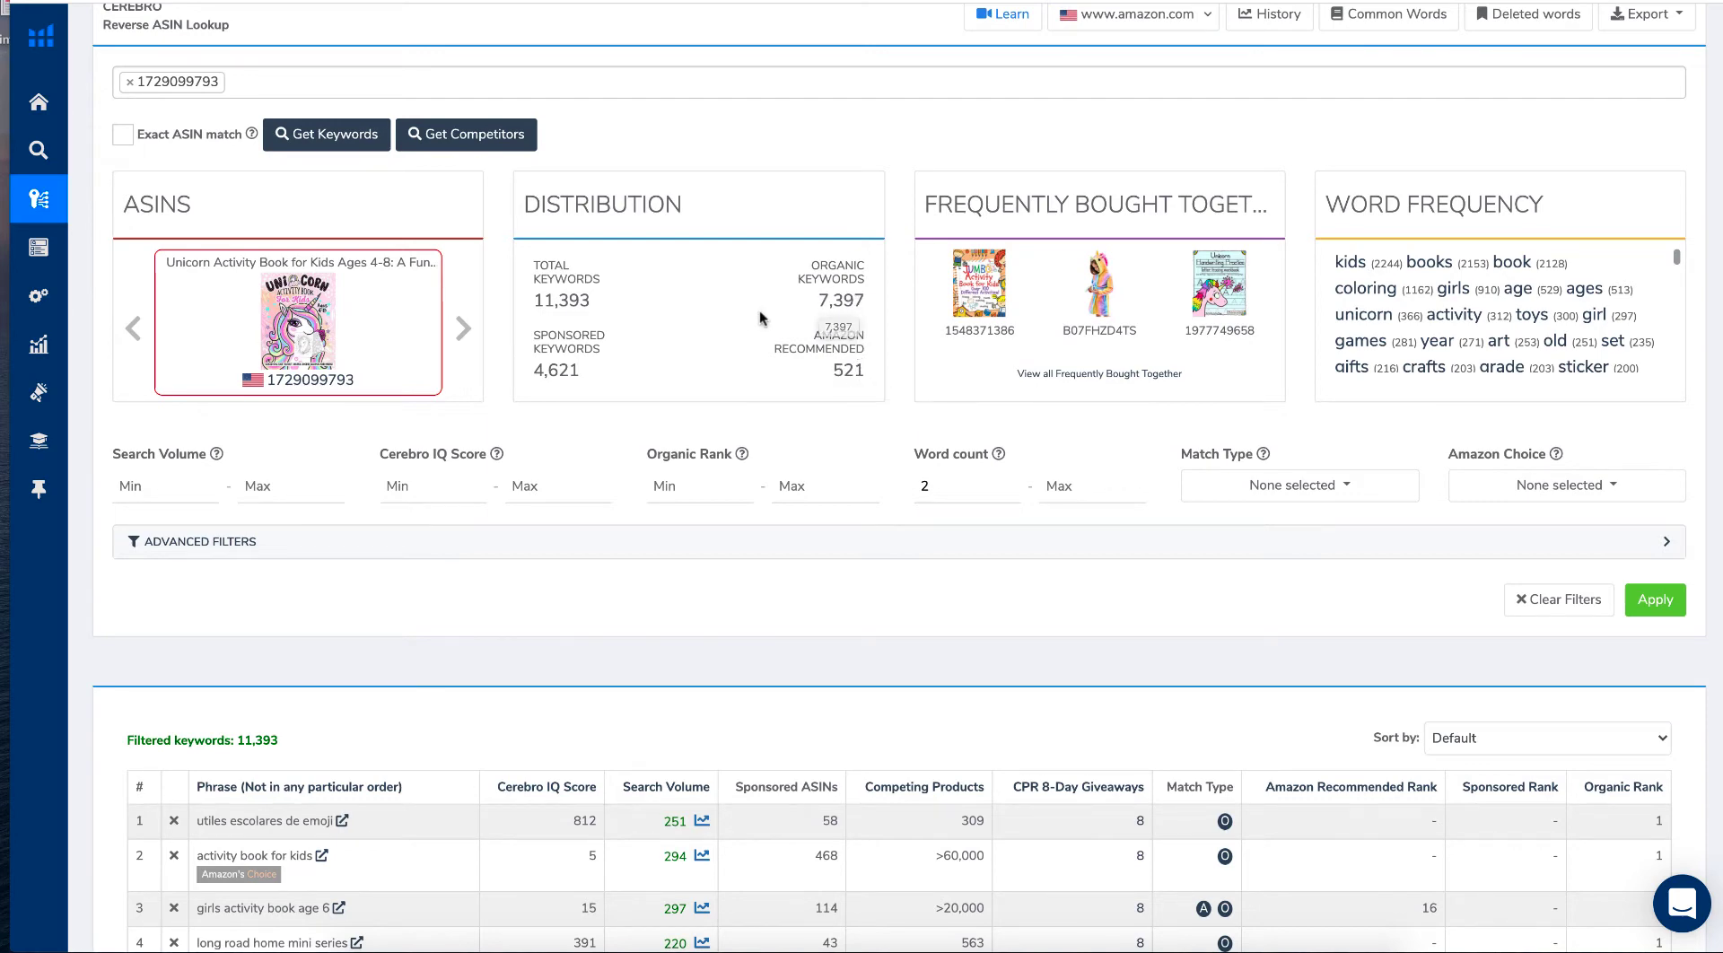
{"action": "scroll", "coordinate": [760, 311], "scroll_direction": "down", "scroll_amount": 4}
{"action": "scroll", "coordinate": [759, 314], "scroll_direction": "down", "scroll_amount": 3}
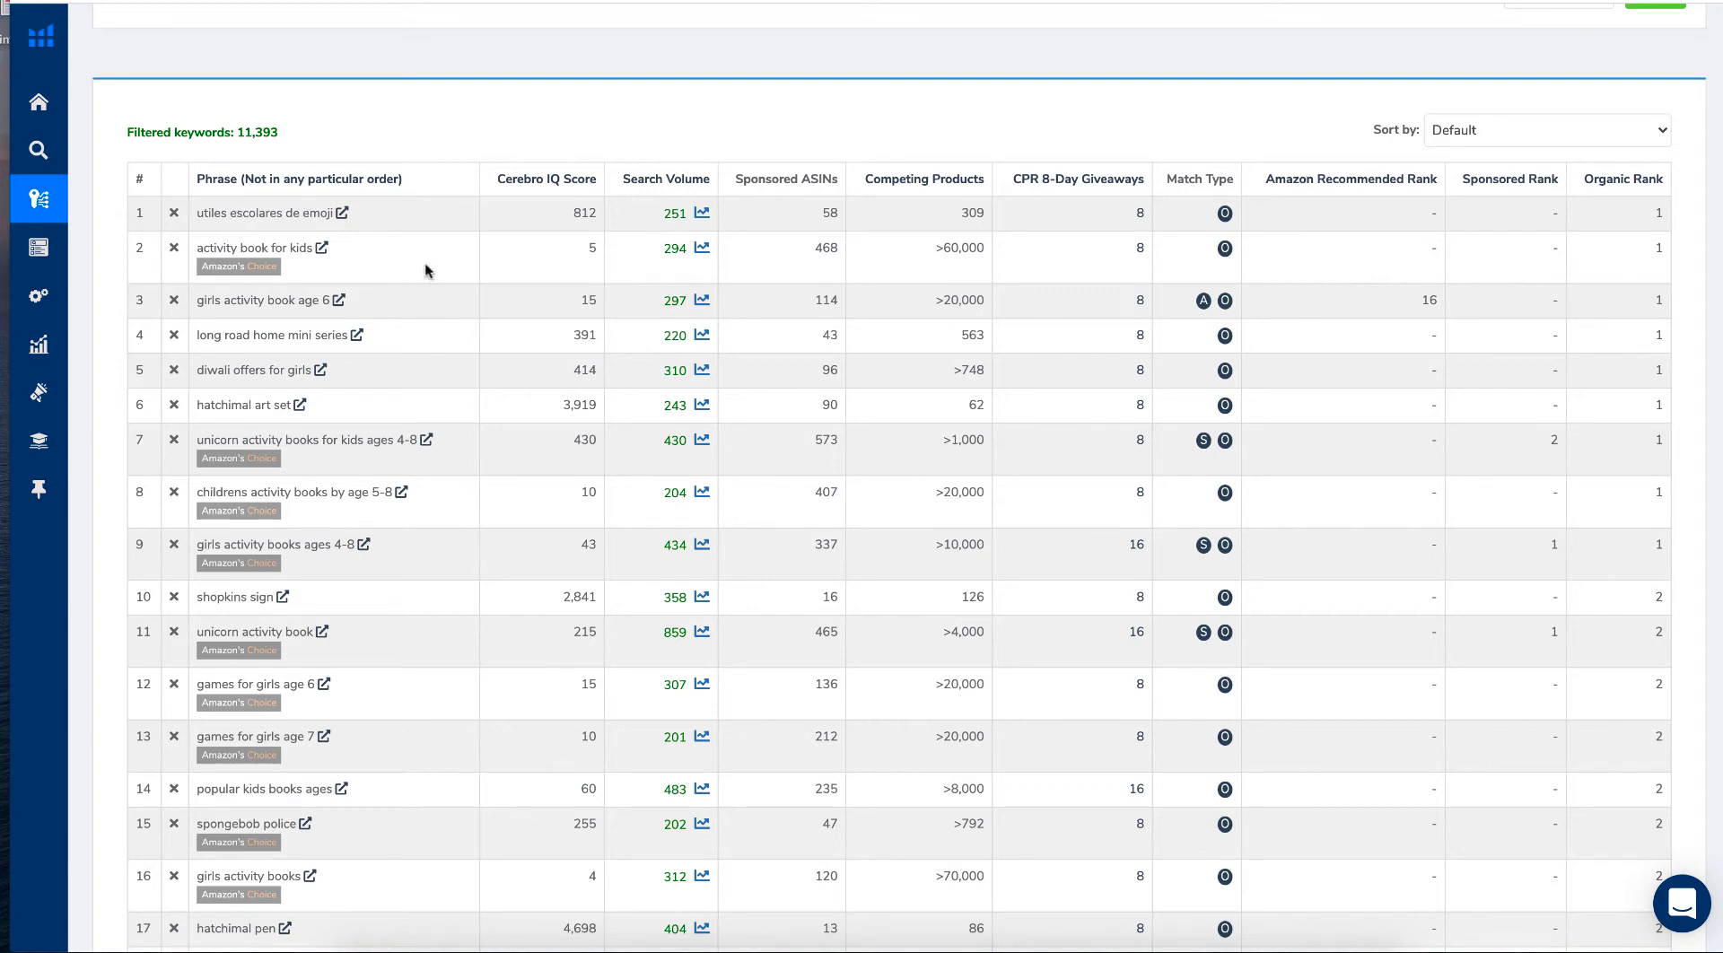
{"action": "scroll", "coordinate": [427, 267], "scroll_direction": "down", "scroll_amount": 2}
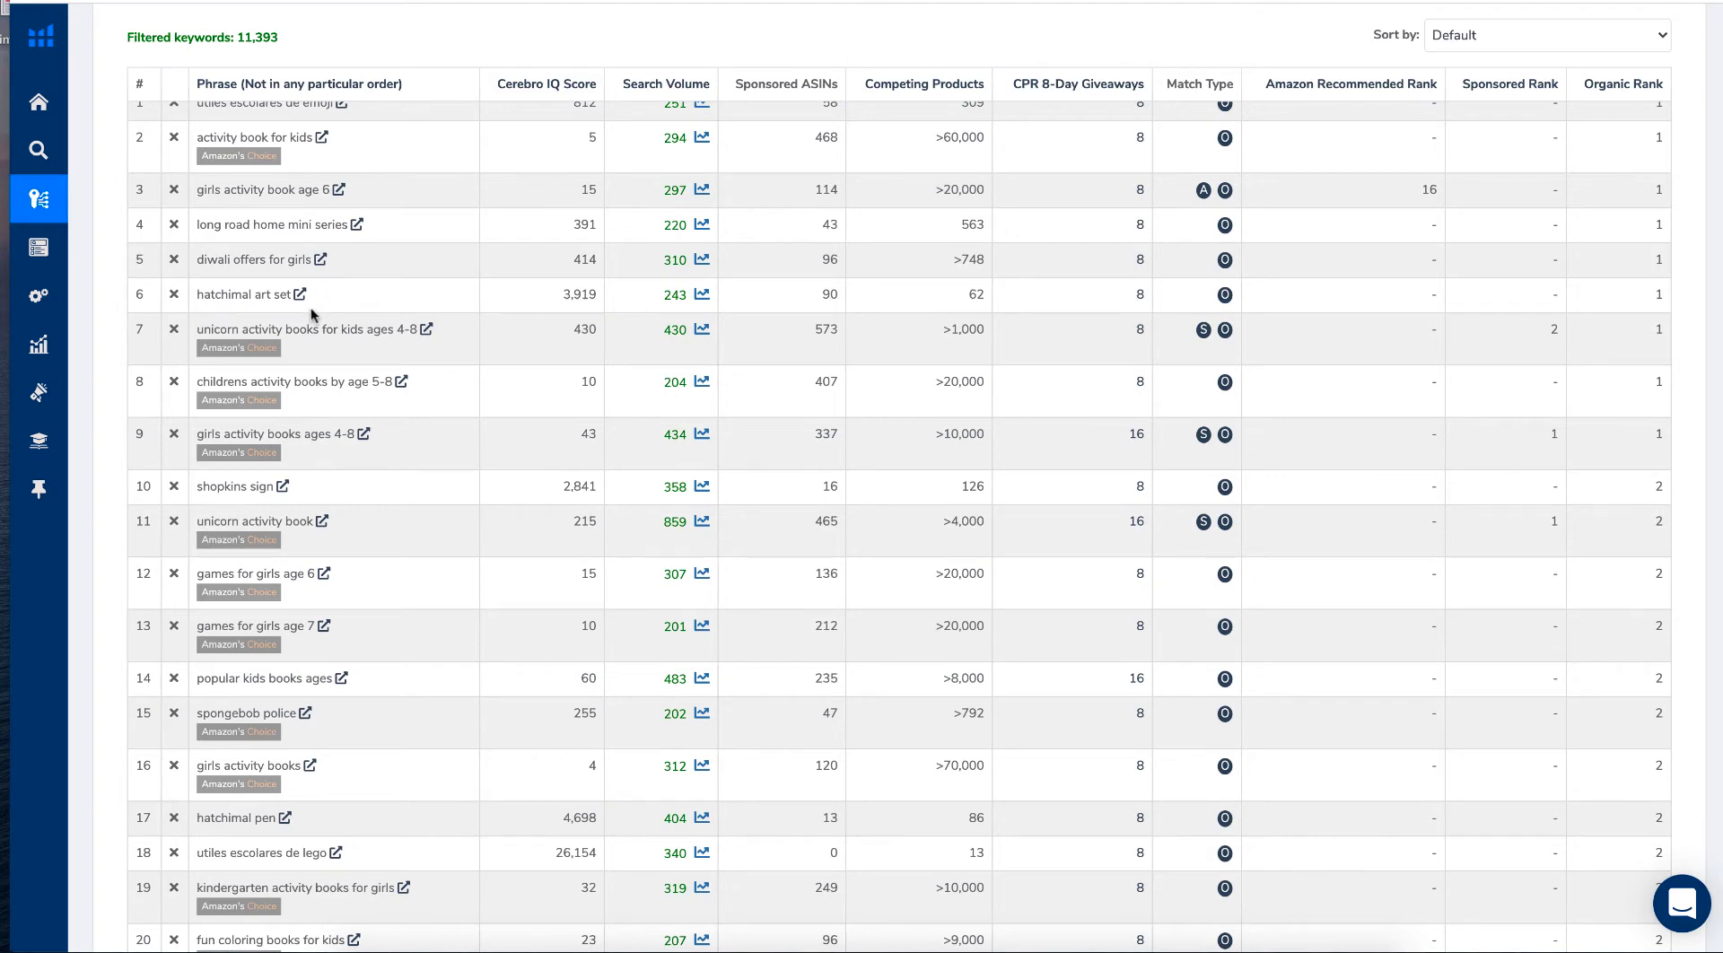
{"action": "scroll", "coordinate": [337, 311], "scroll_direction": "down", "scroll_amount": 2}
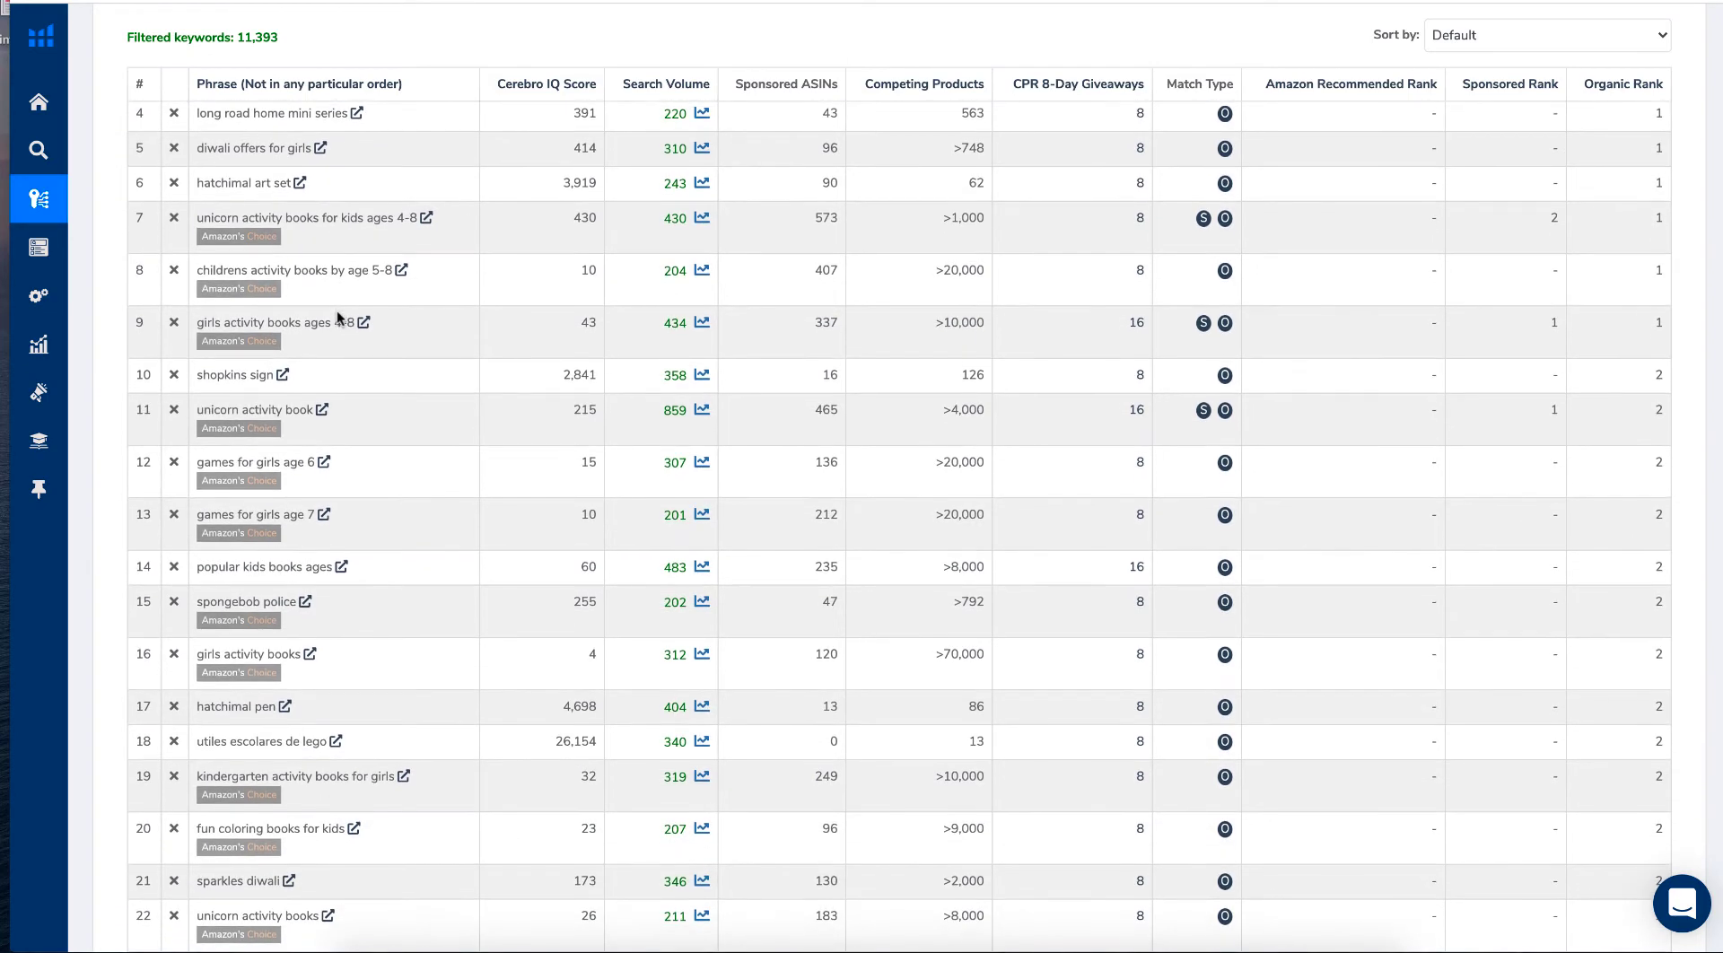
{"action": "scroll", "coordinate": [311, 313], "scroll_direction": "down", "scroll_amount": 1}
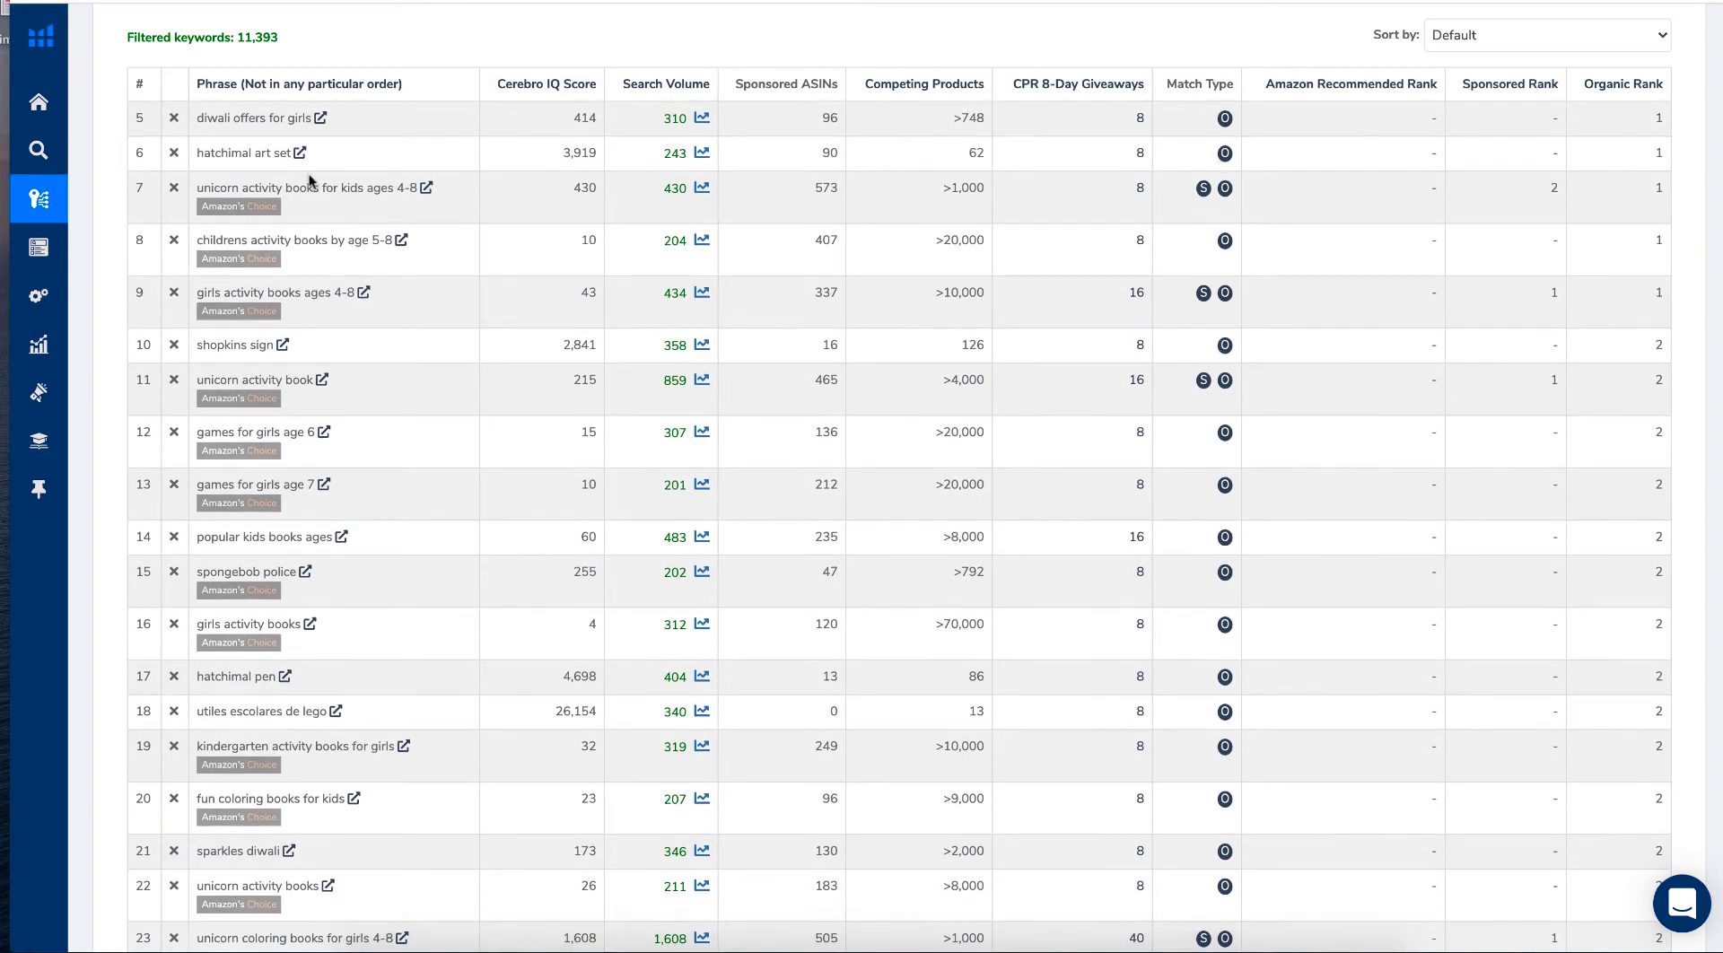
{"action": "scroll", "coordinate": [270, 235], "scroll_direction": "down", "scroll_amount": 3}
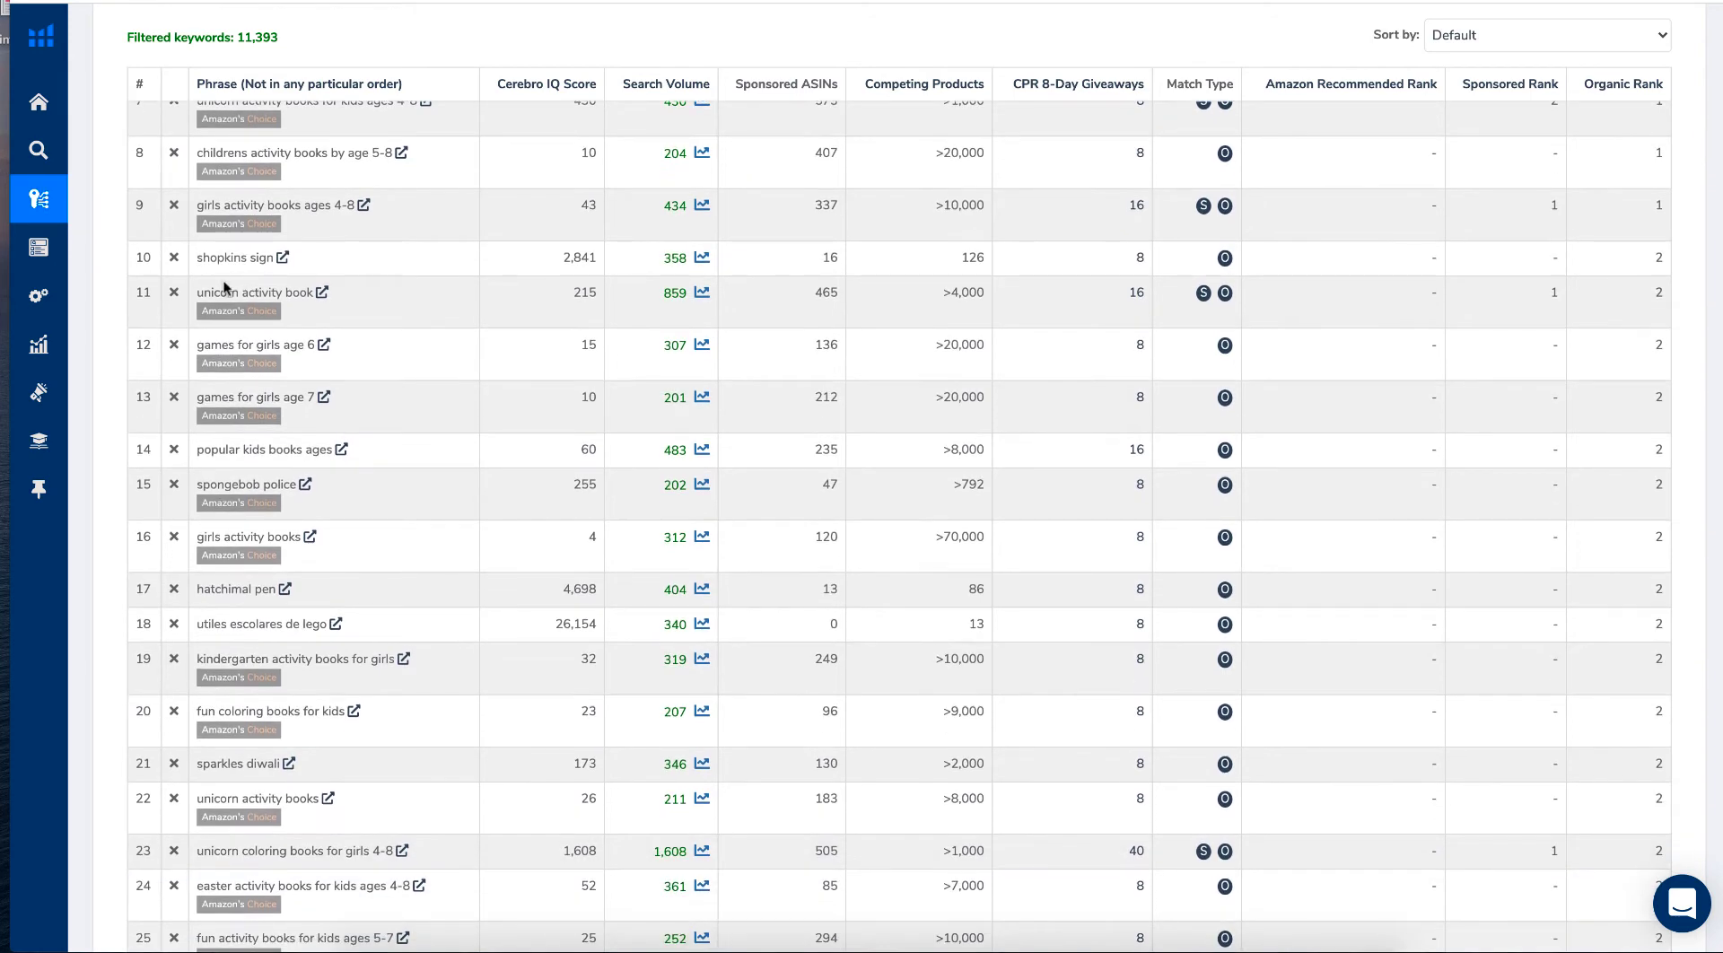
{"action": "scroll", "coordinate": [412, 272], "scroll_direction": "down", "scroll_amount": 4}
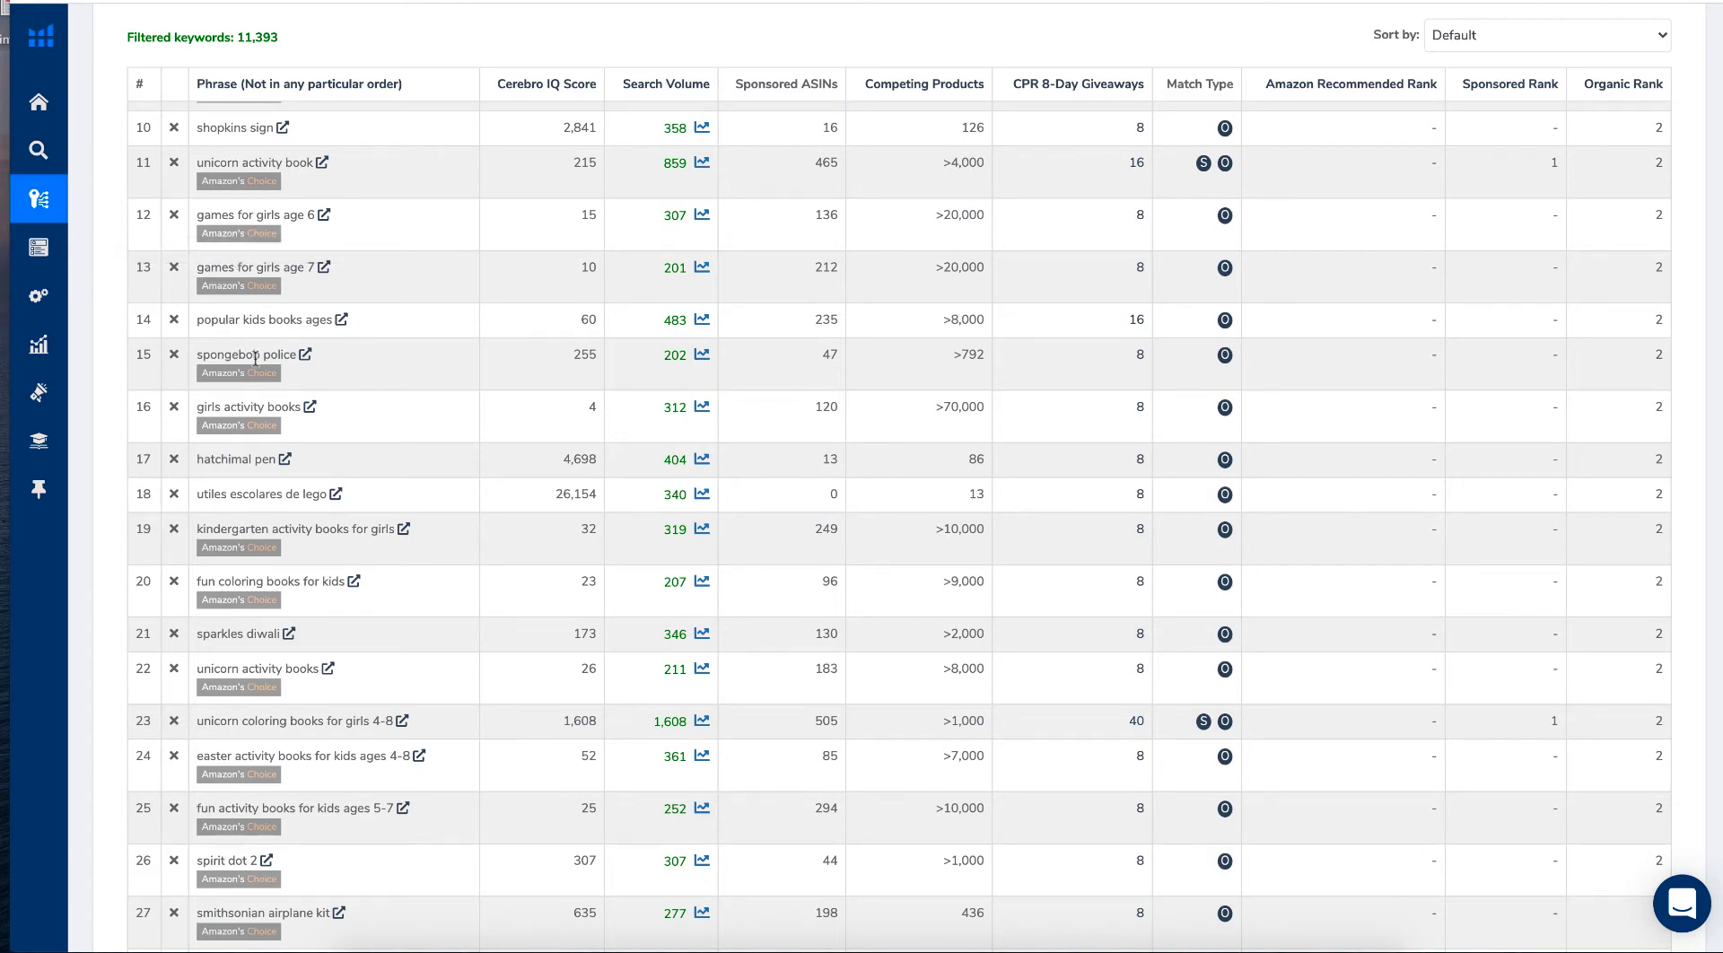
{"action": "scroll", "coordinate": [358, 371], "scroll_direction": "down", "scroll_amount": 3}
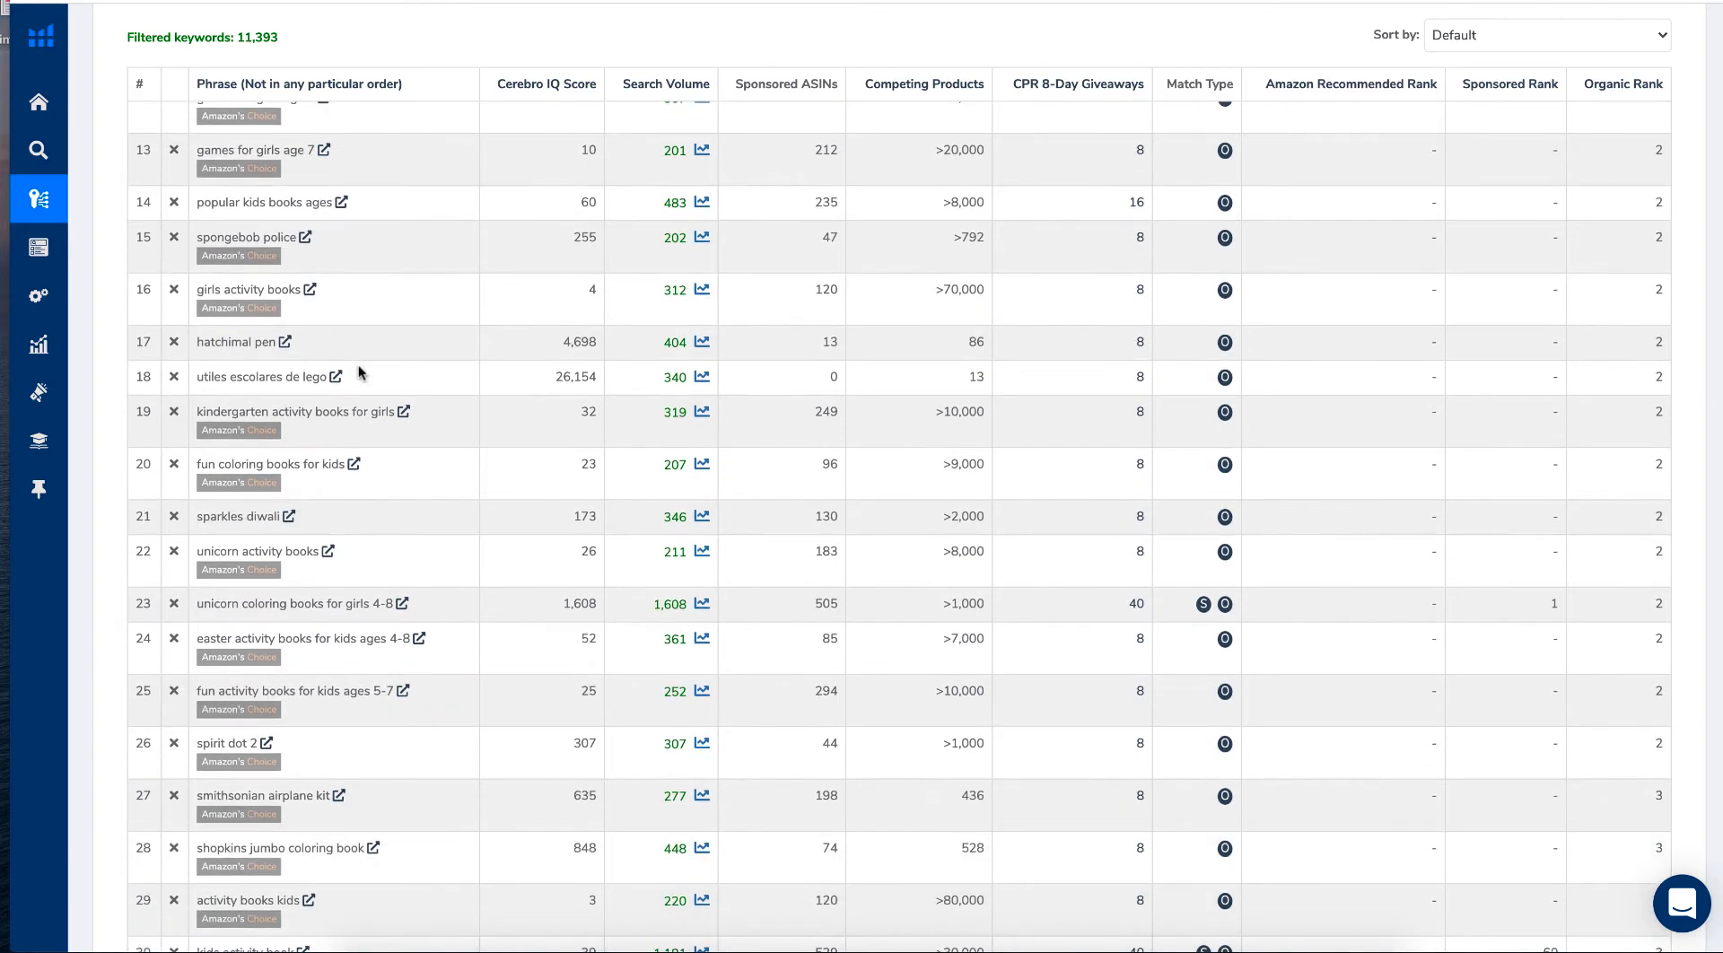
{"action": "scroll", "coordinate": [358, 372], "scroll_direction": "down", "scroll_amount": 1}
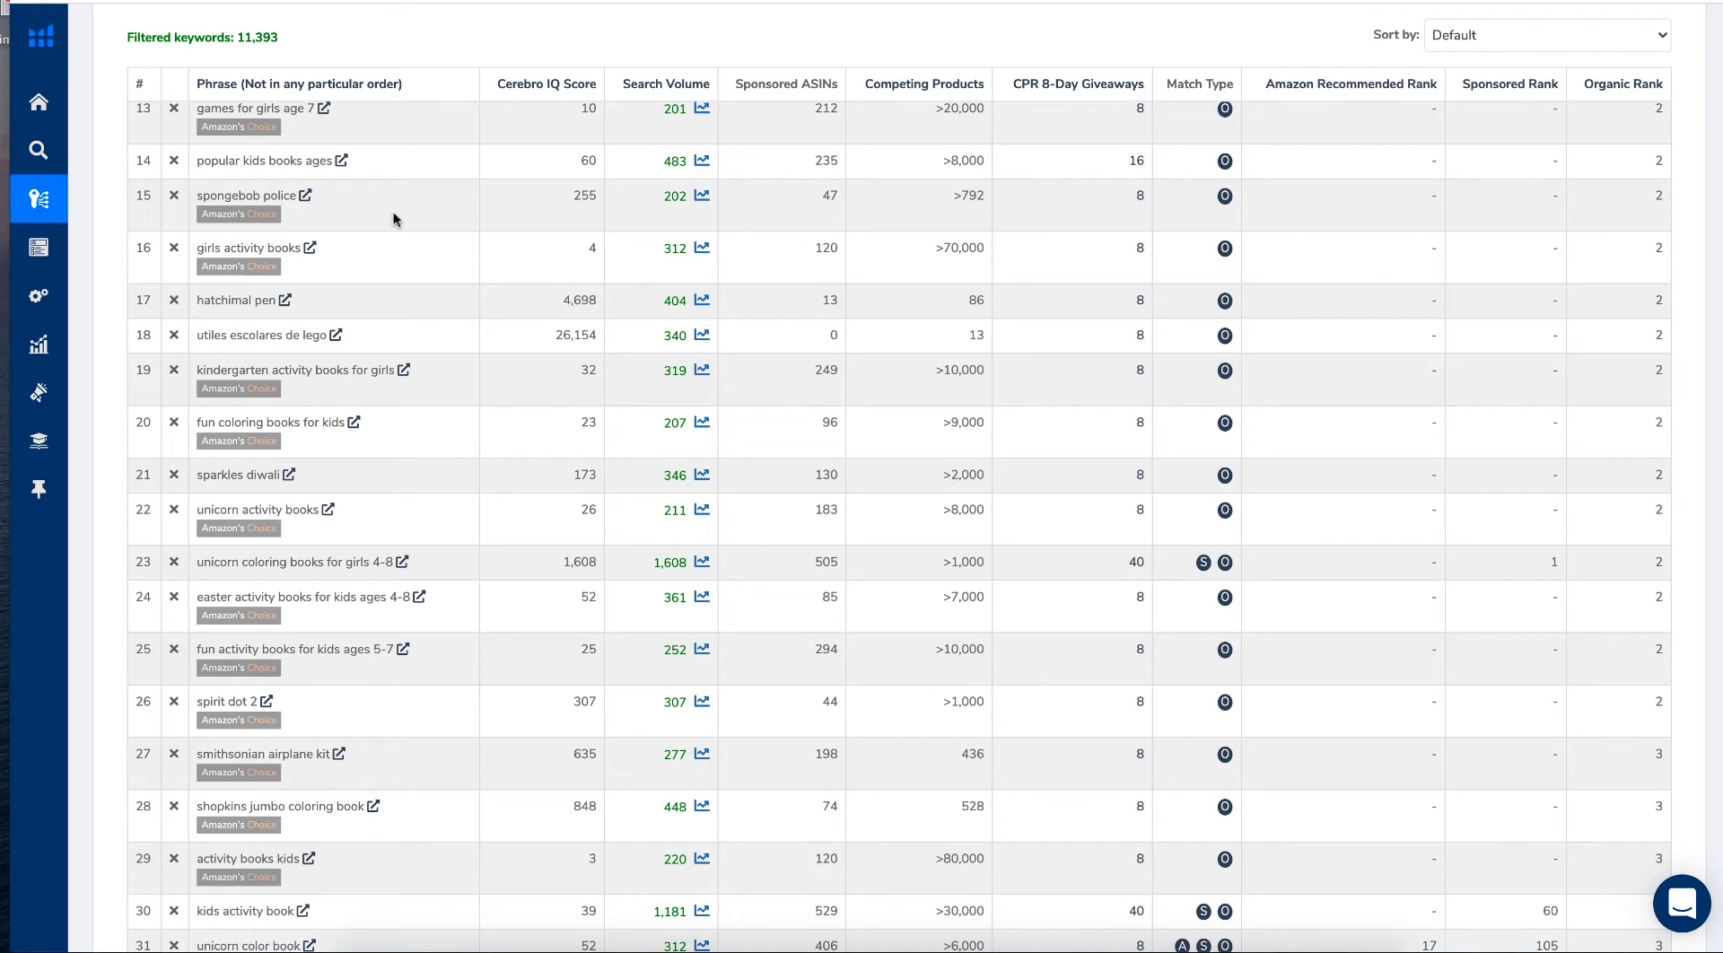
{"action": "scroll", "coordinate": [375, 314], "scroll_direction": "down", "scroll_amount": 2}
{"action": "scroll", "coordinate": [374, 311], "scroll_direction": "down", "scroll_amount": 10}
{"action": "scroll", "coordinate": [374, 311], "scroll_direction": "down", "scroll_amount": 1}
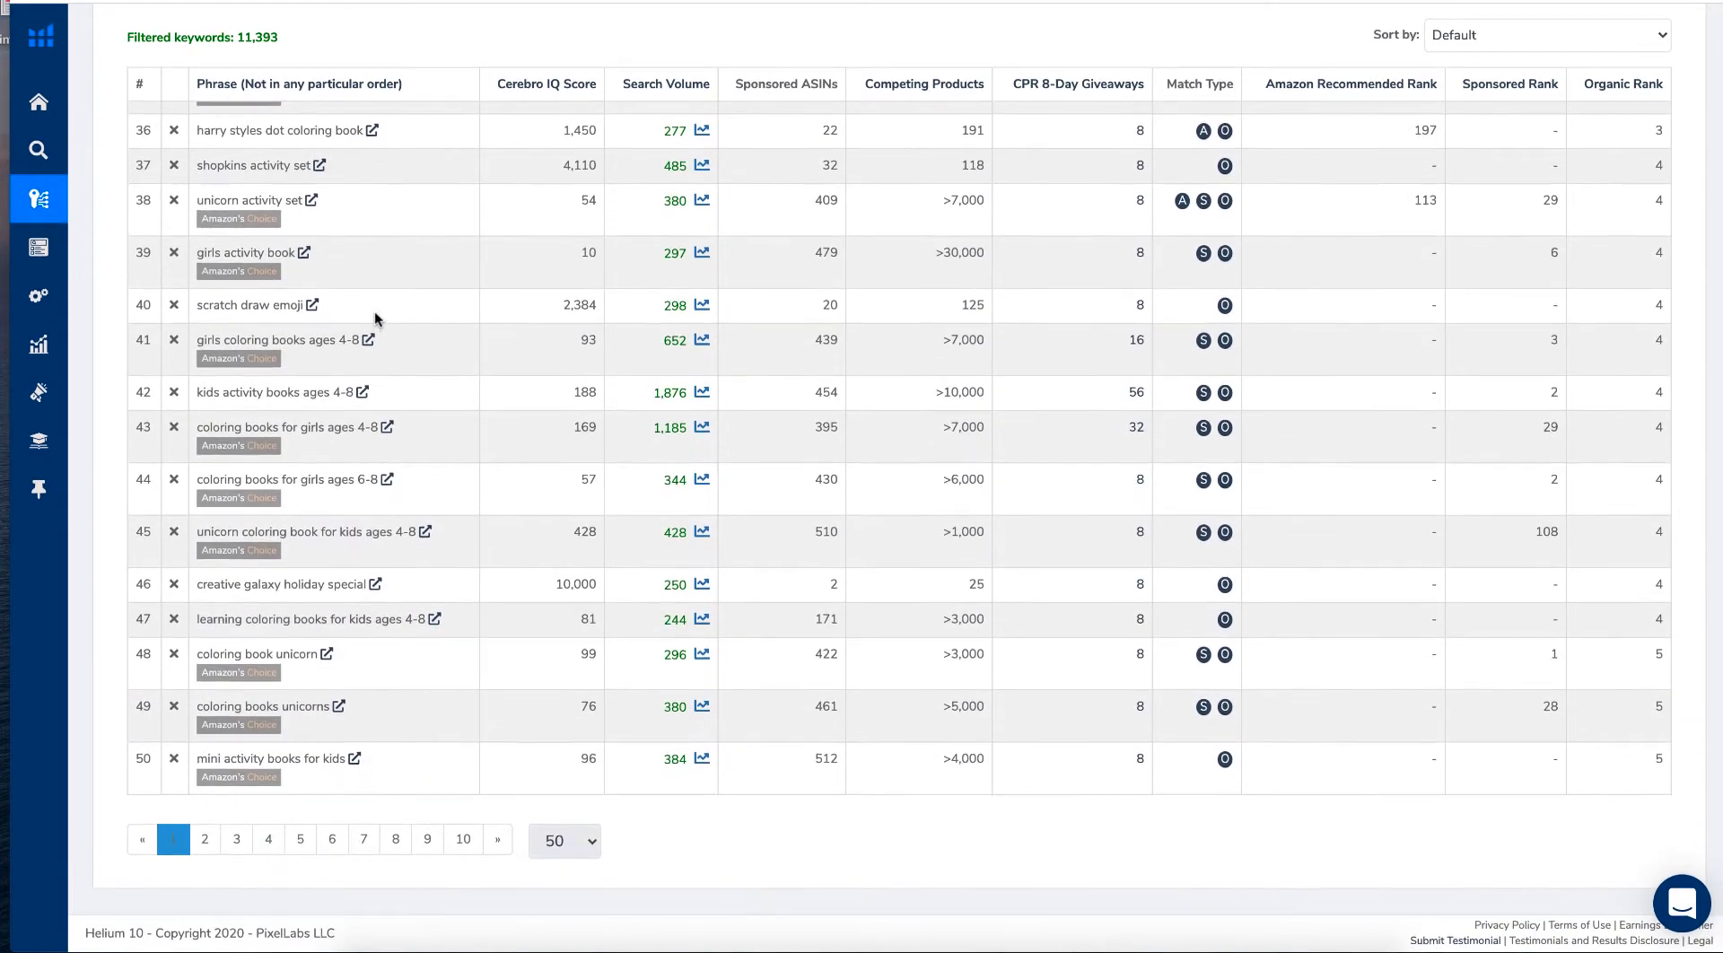
{"action": "scroll", "coordinate": [439, 325], "scroll_direction": "up", "scroll_amount": 13}
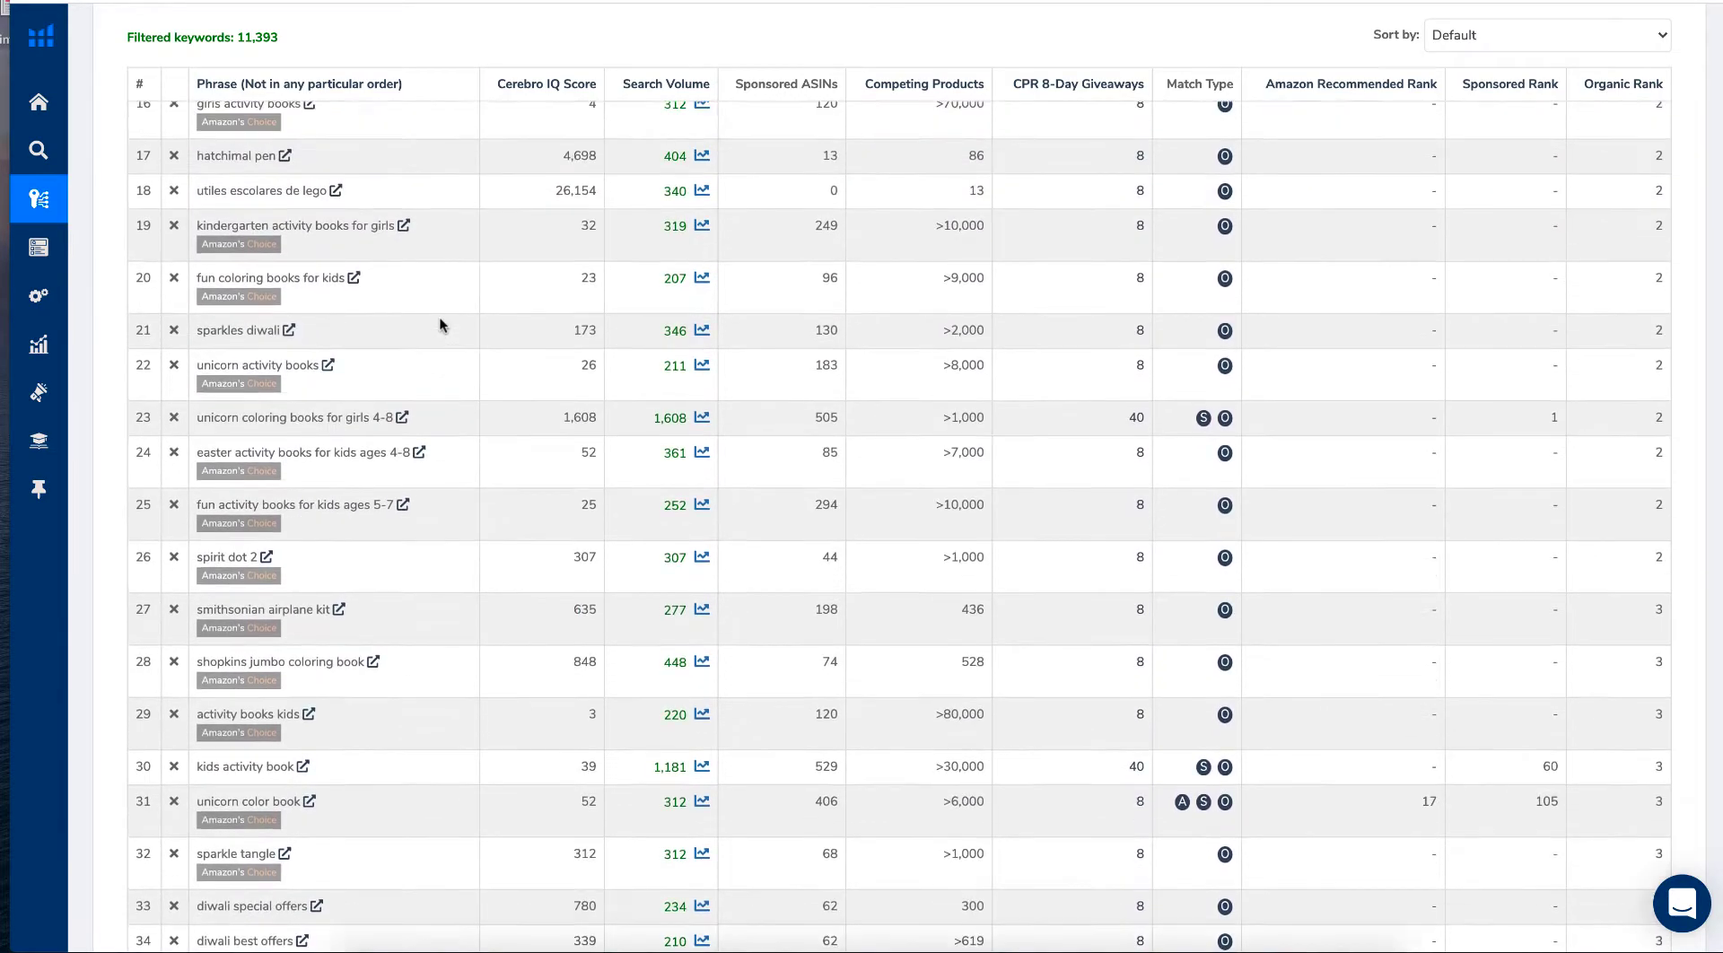
{"action": "scroll", "coordinate": [440, 325], "scroll_direction": "down", "scroll_amount": 6}
{"action": "scroll", "coordinate": [440, 325], "scroll_direction": "down", "scroll_amount": 5}
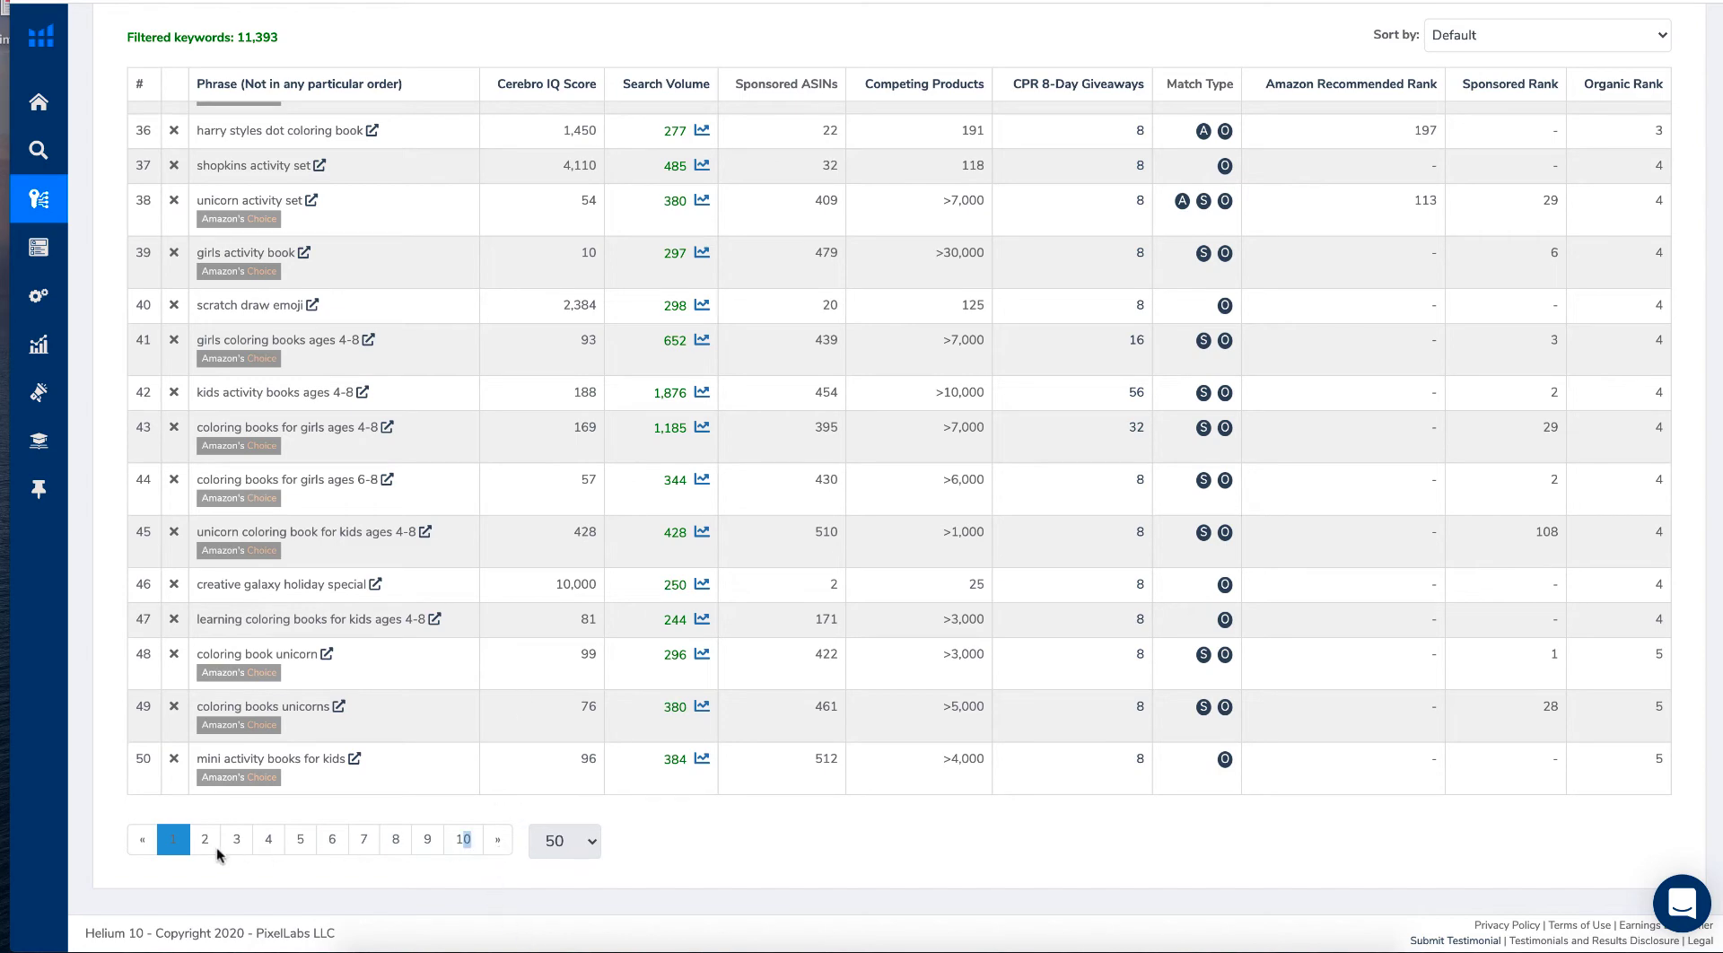
{"action": "scroll", "coordinate": [719, 492], "scroll_direction": "up", "scroll_amount": 10}
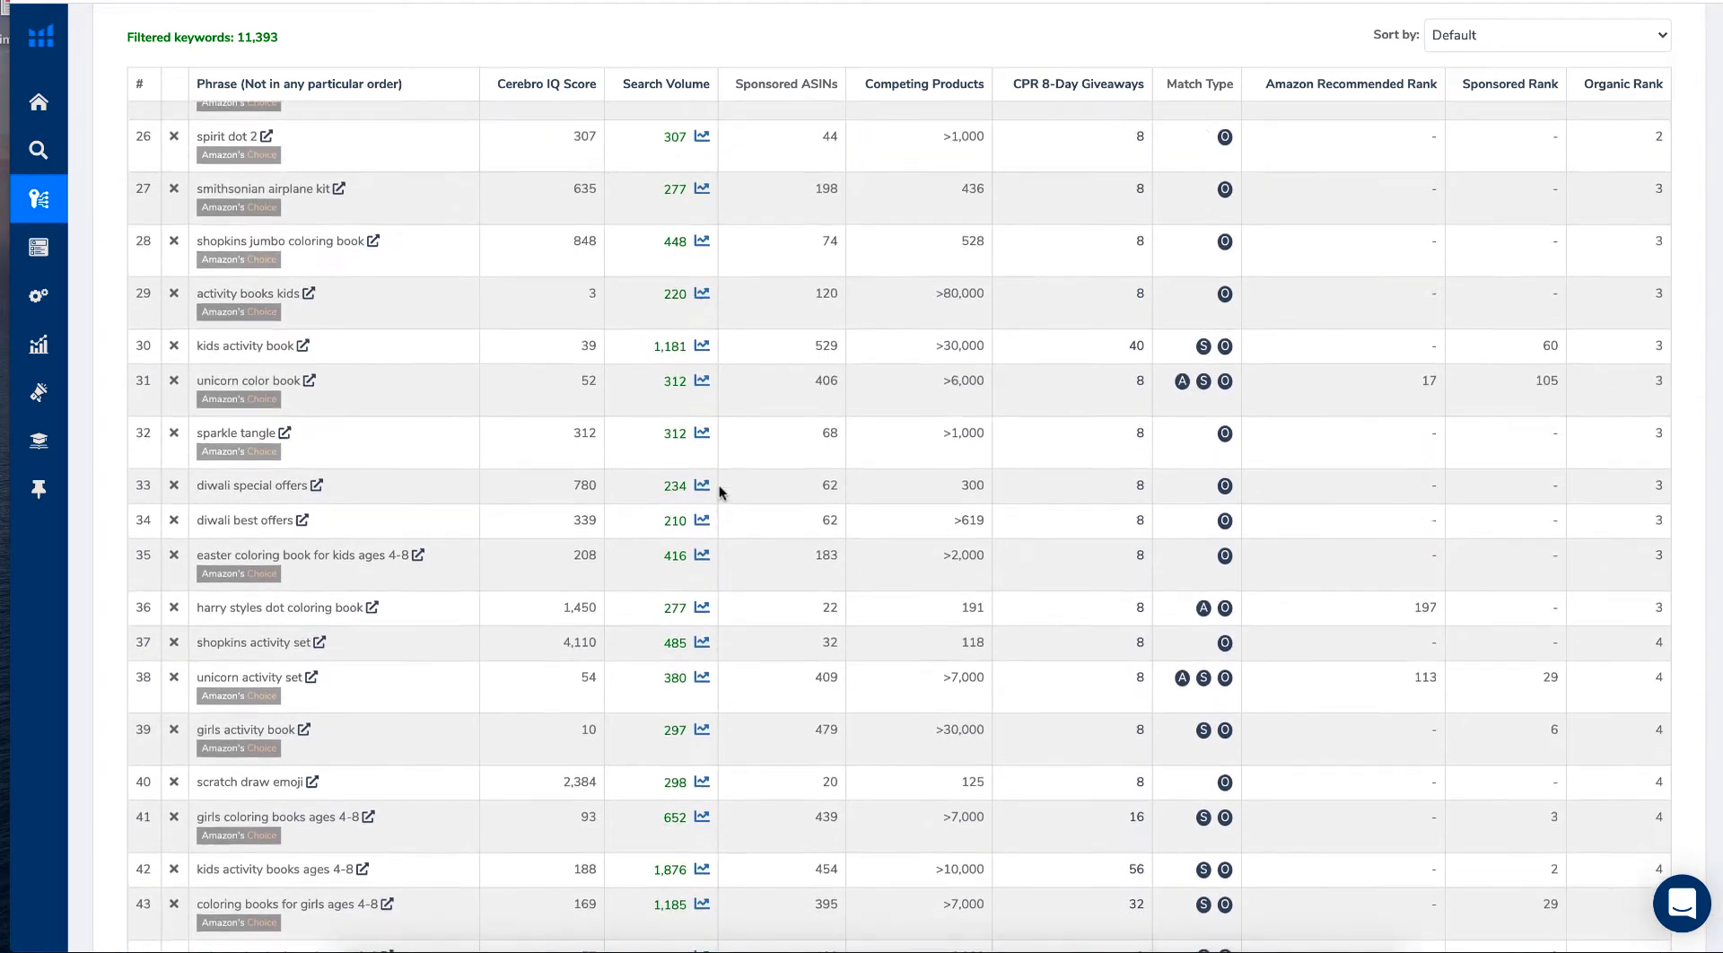
{"action": "scroll", "coordinate": [639, 499], "scroll_direction": "up", "scroll_amount": 10}
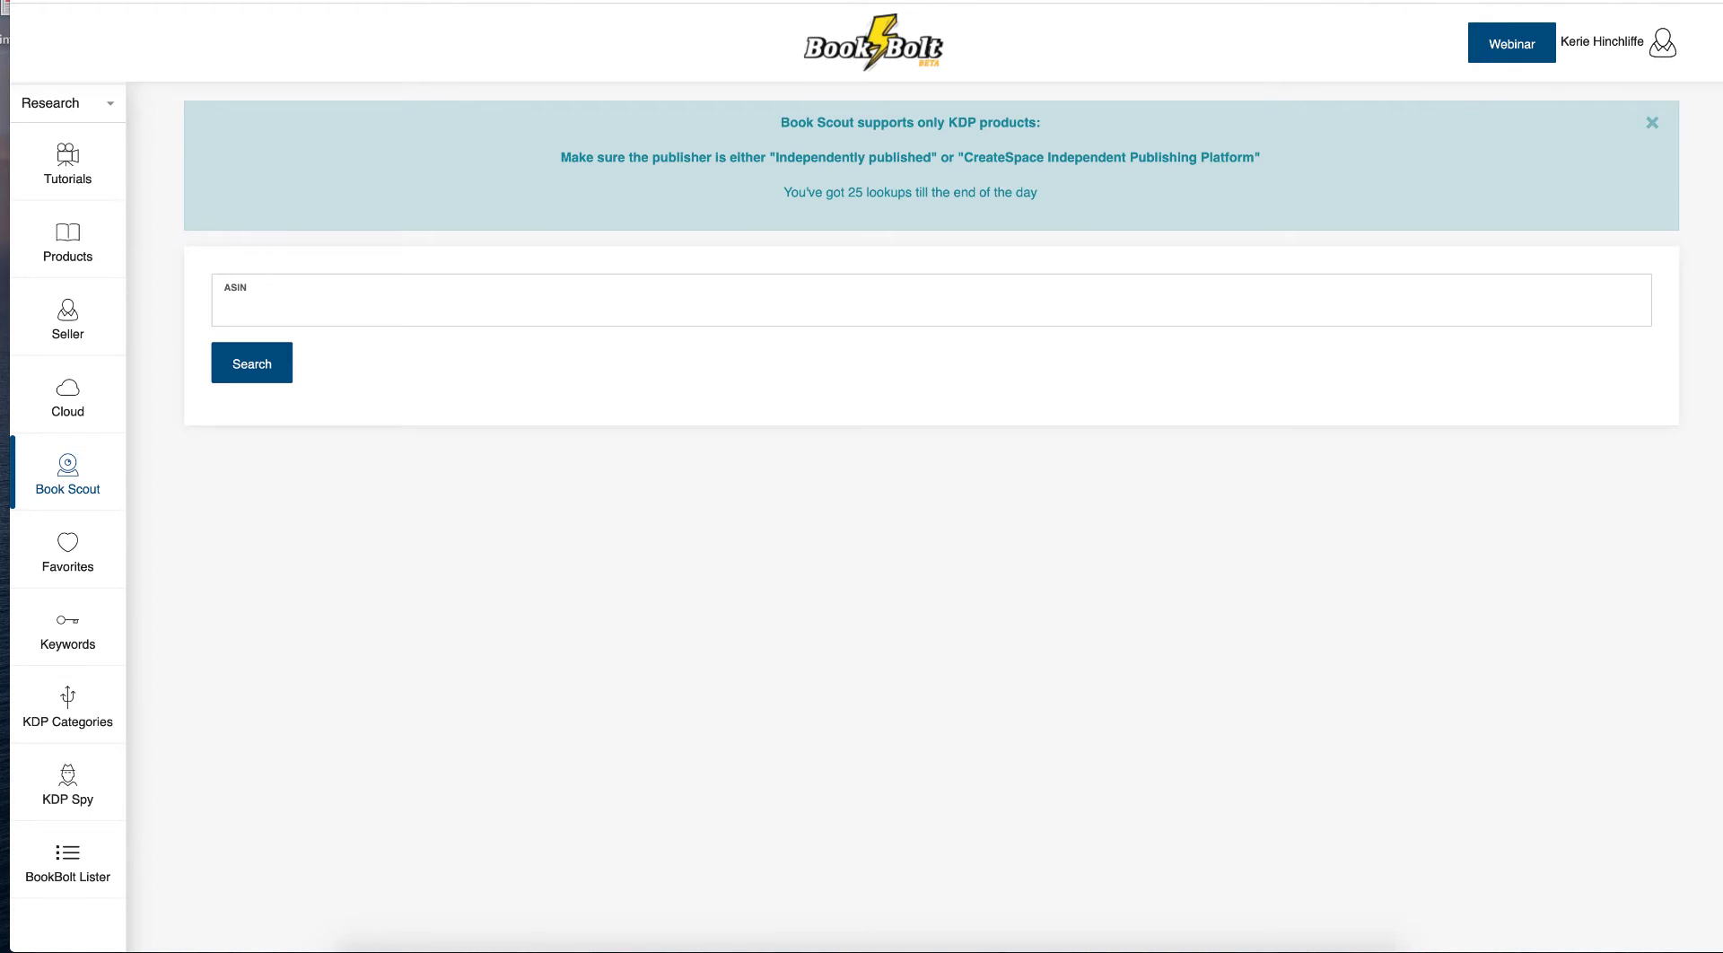
{"action": "left_click", "coordinate": [312, 306]}
{"action": "key", "text": "super+v"}
{"action": "left_click", "coordinate": [289, 361]}
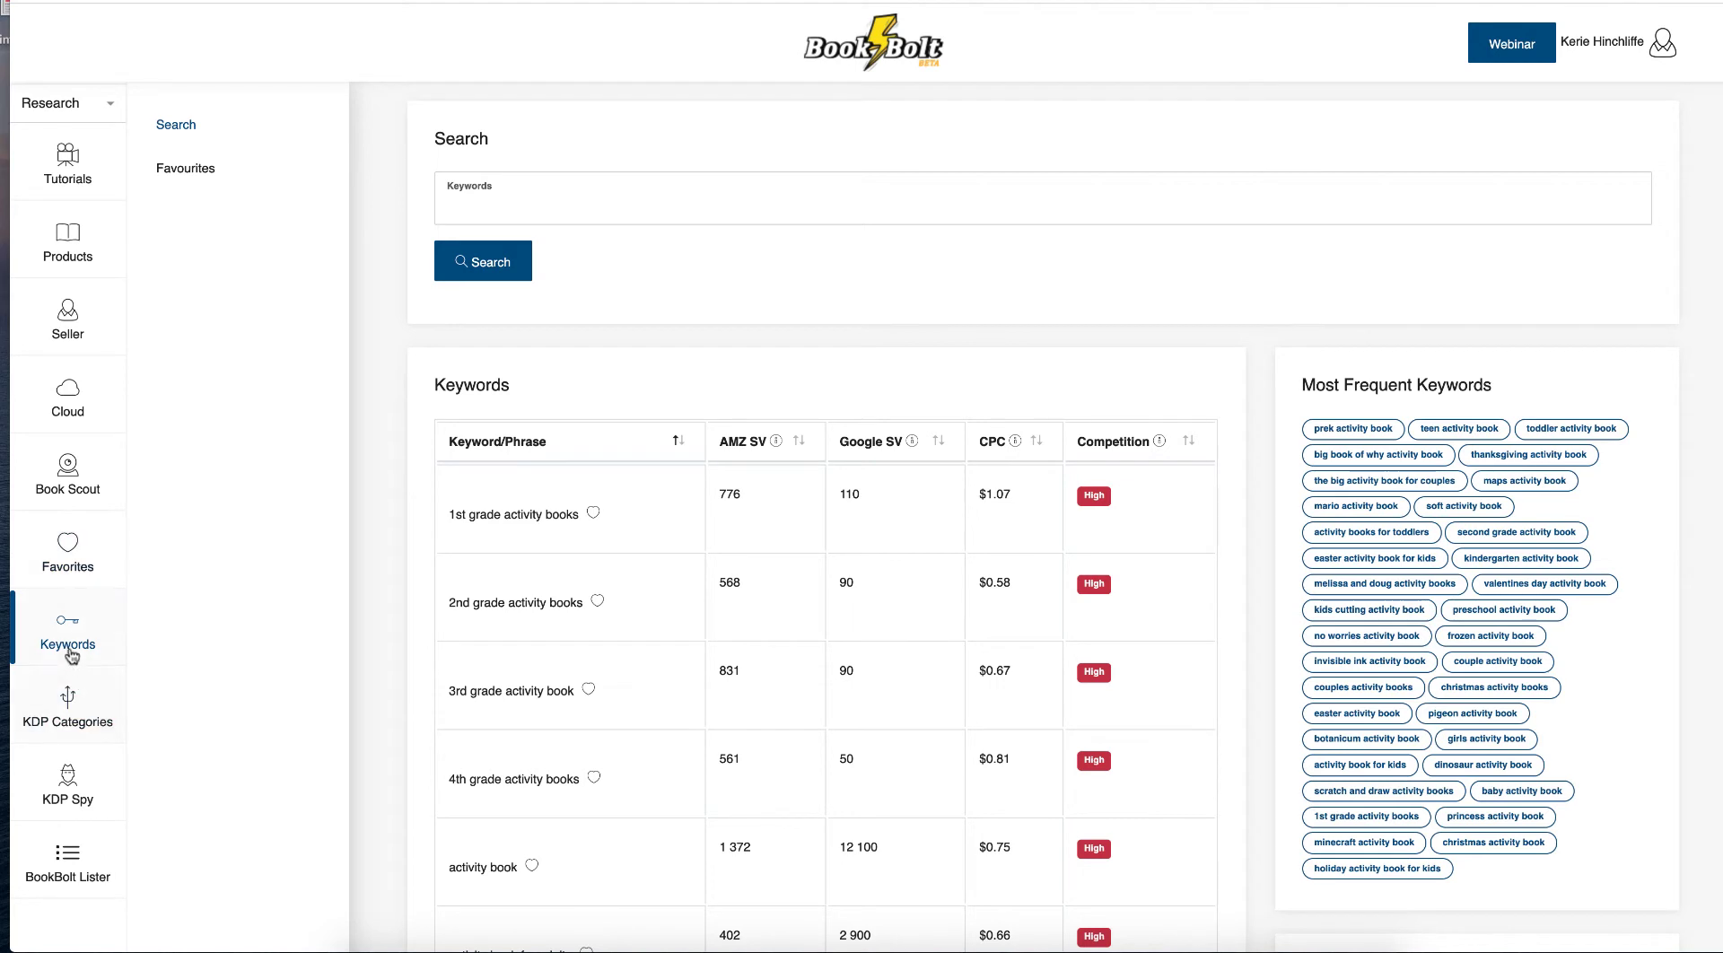
Step: Research the keyword 'activity books' in Book Bolt's Keywords search
{"action": "left_click", "coordinate": [600, 204]}
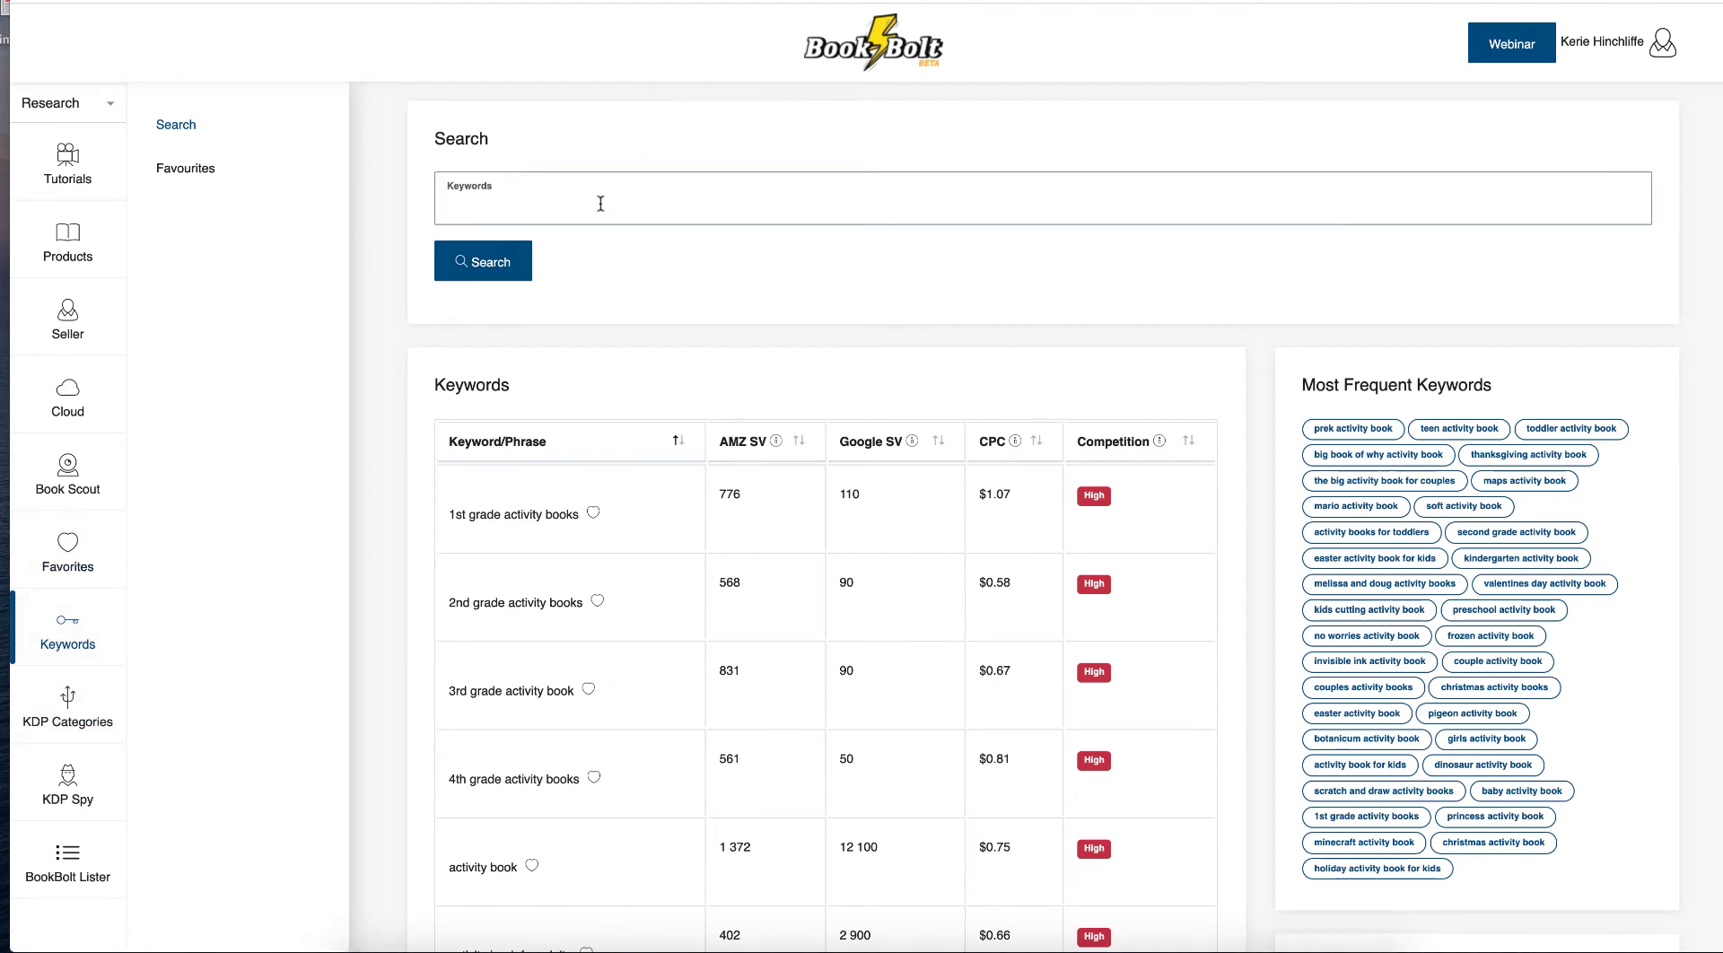
{"action": "type", "text": "activity books"}
{"action": "left_click", "coordinate": [499, 259]}
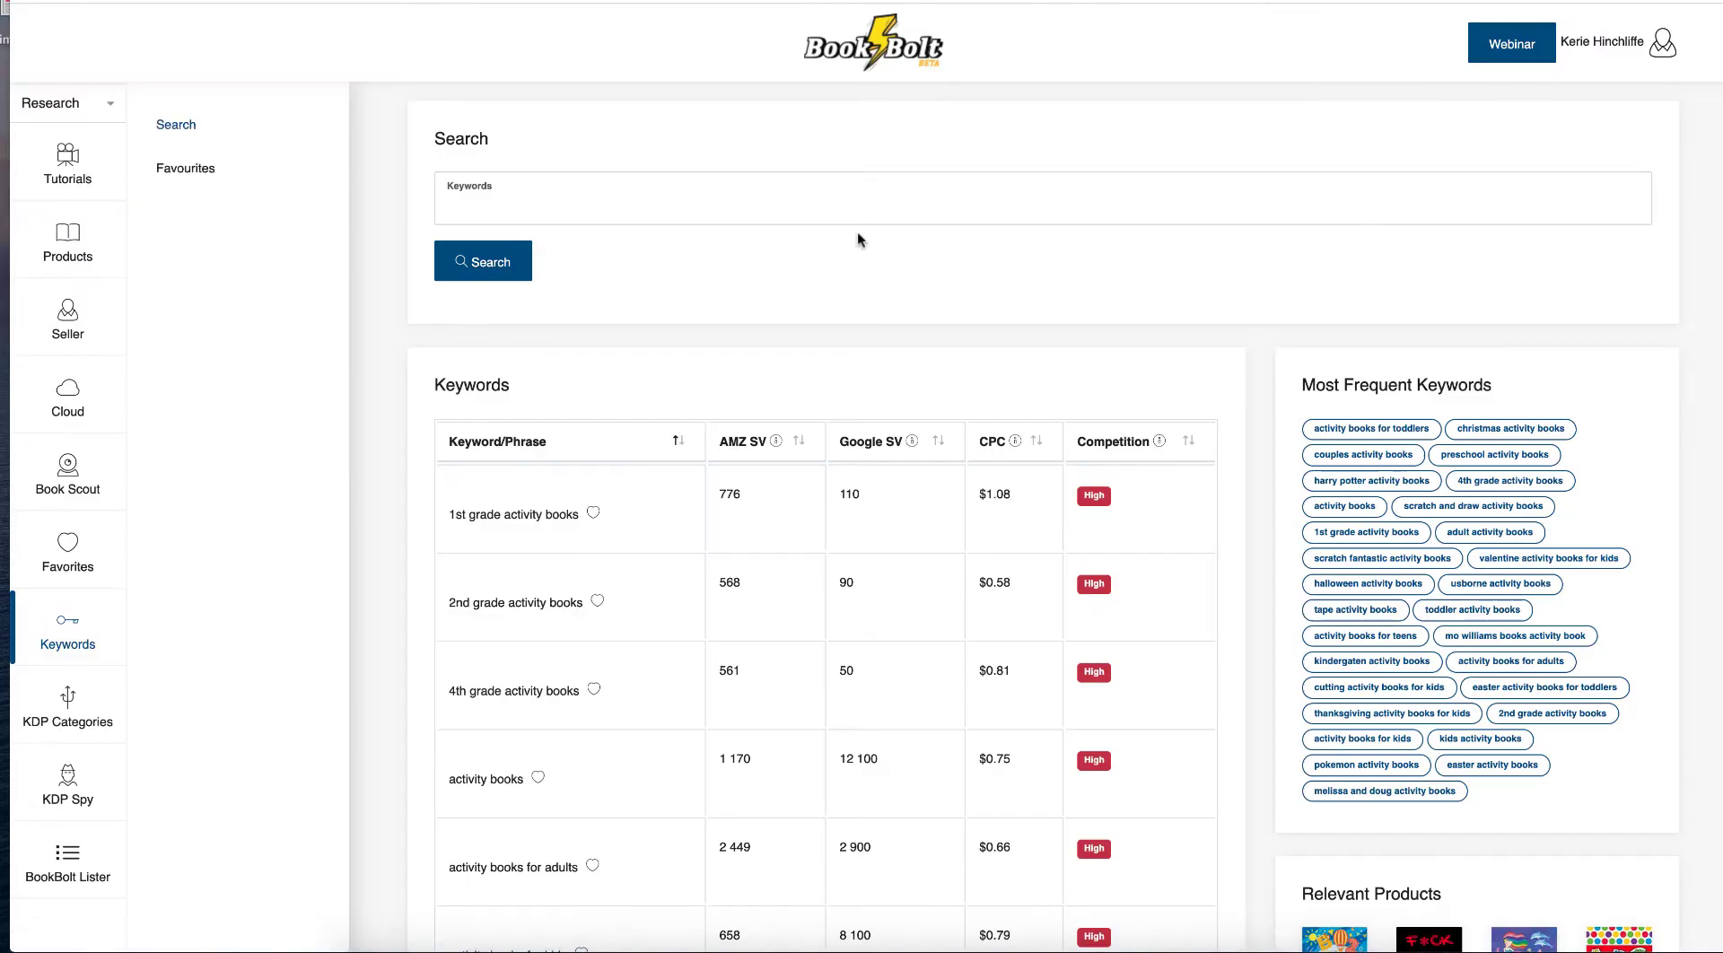
{"action": "scroll", "coordinate": [914, 283], "scroll_direction": "down", "scroll_amount": 3}
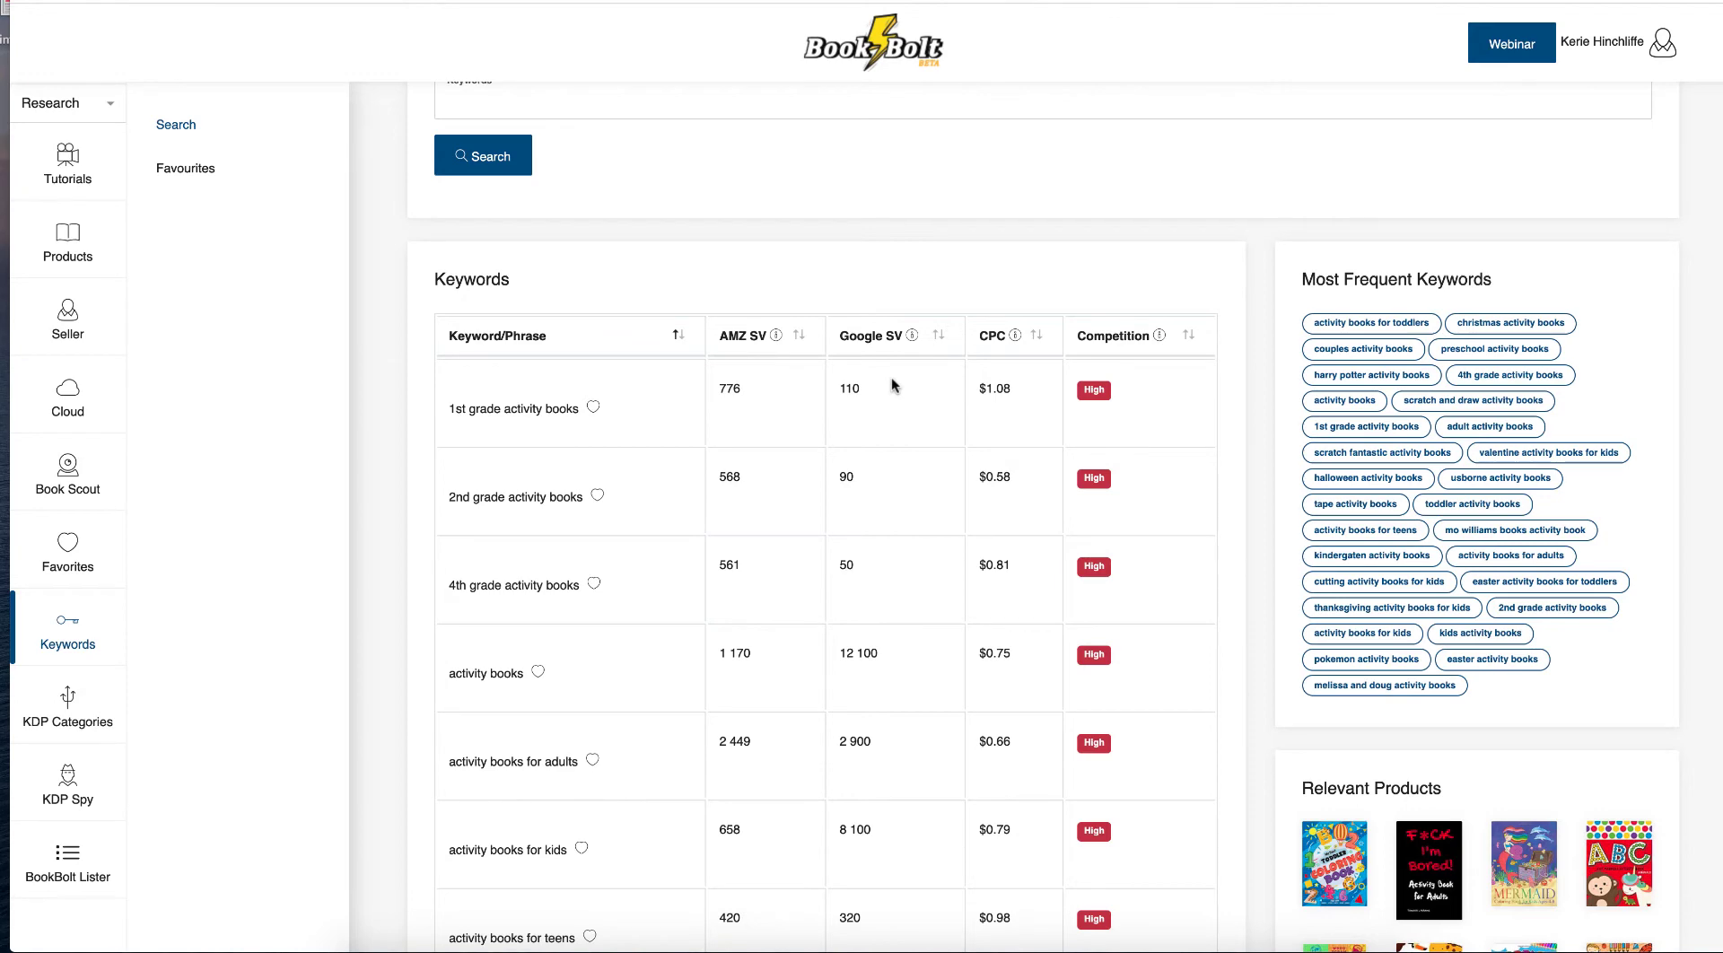
{"action": "scroll", "coordinate": [807, 393], "scroll_direction": "down", "scroll_amount": 2}
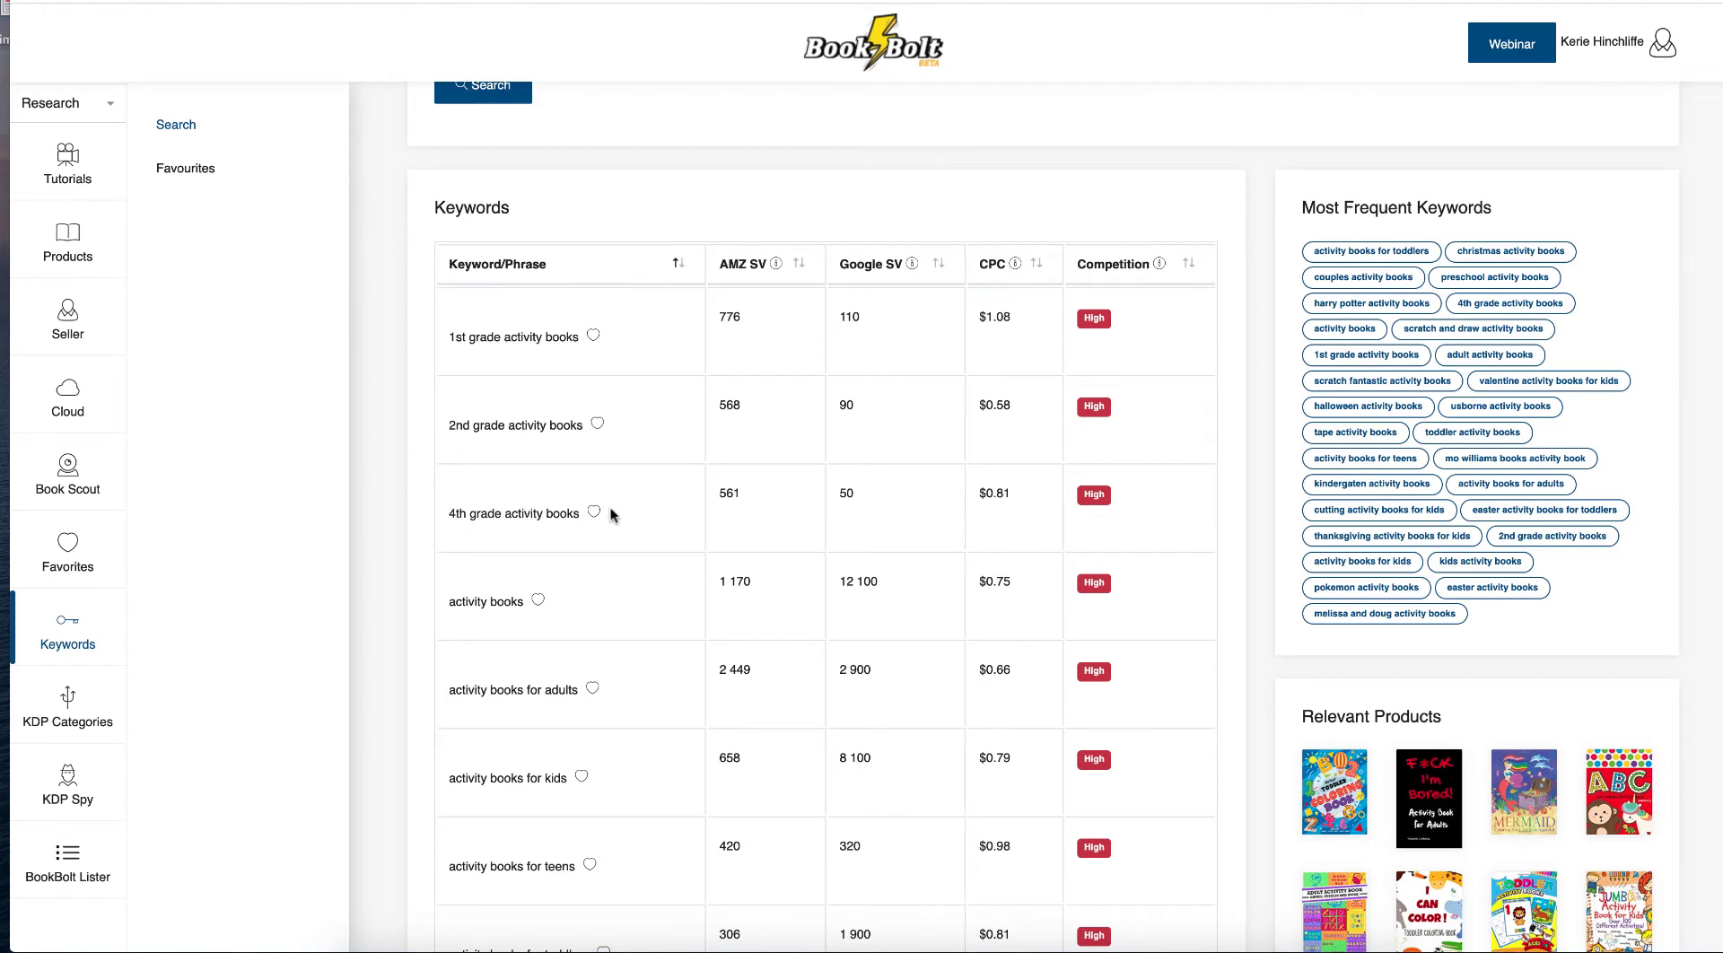
Step: Review all 29 keyword results with their search volumes, CPC and competition, then return to the top
{"action": "scroll", "coordinate": [617, 518], "scroll_direction": "down", "scroll_amount": 3}
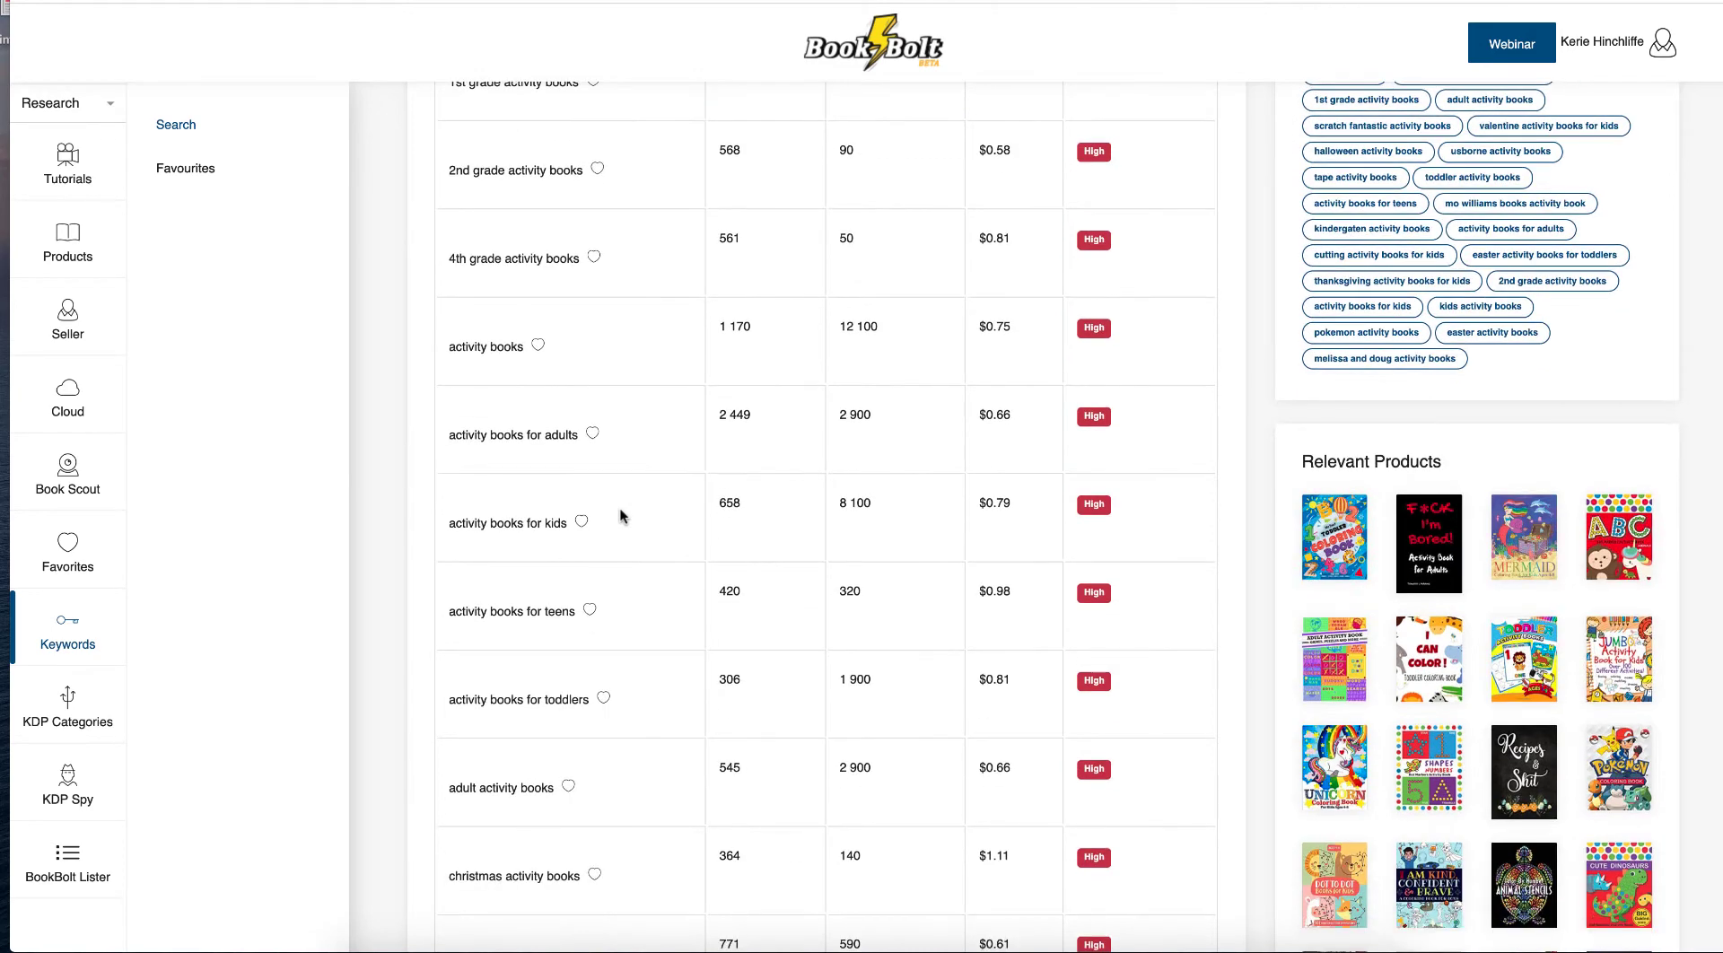
{"action": "scroll", "coordinate": [621, 516], "scroll_direction": "down", "scroll_amount": 1}
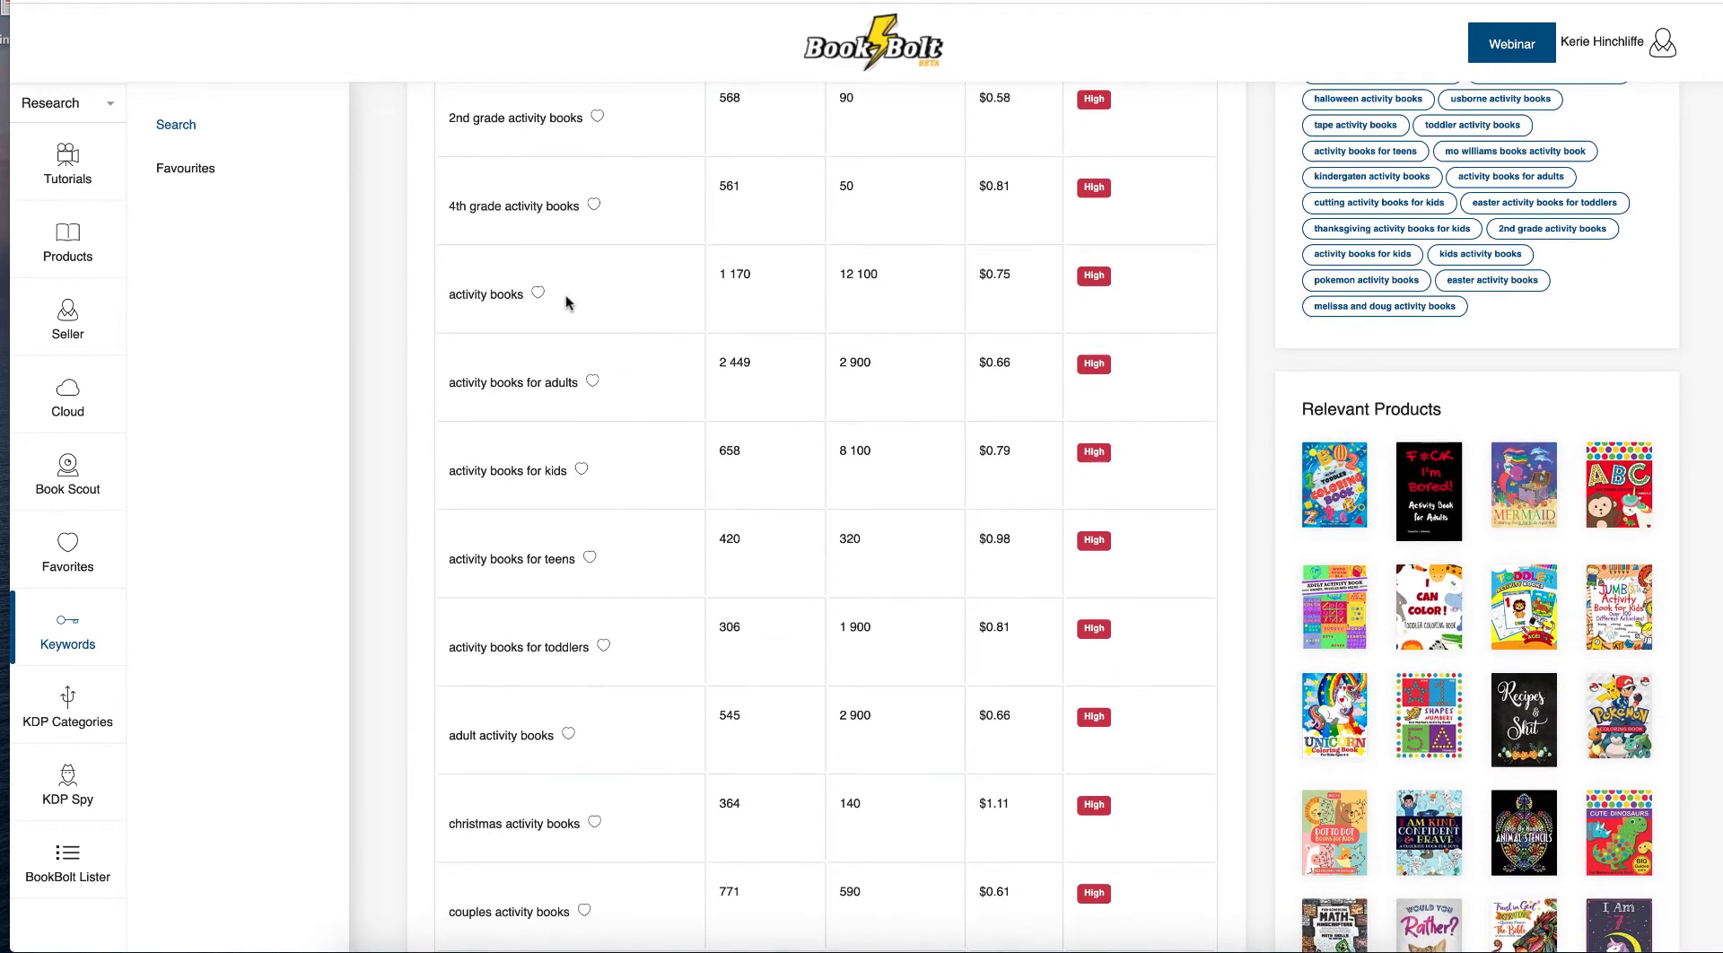
{"action": "scroll", "coordinate": [600, 357], "scroll_direction": "down", "scroll_amount": 2}
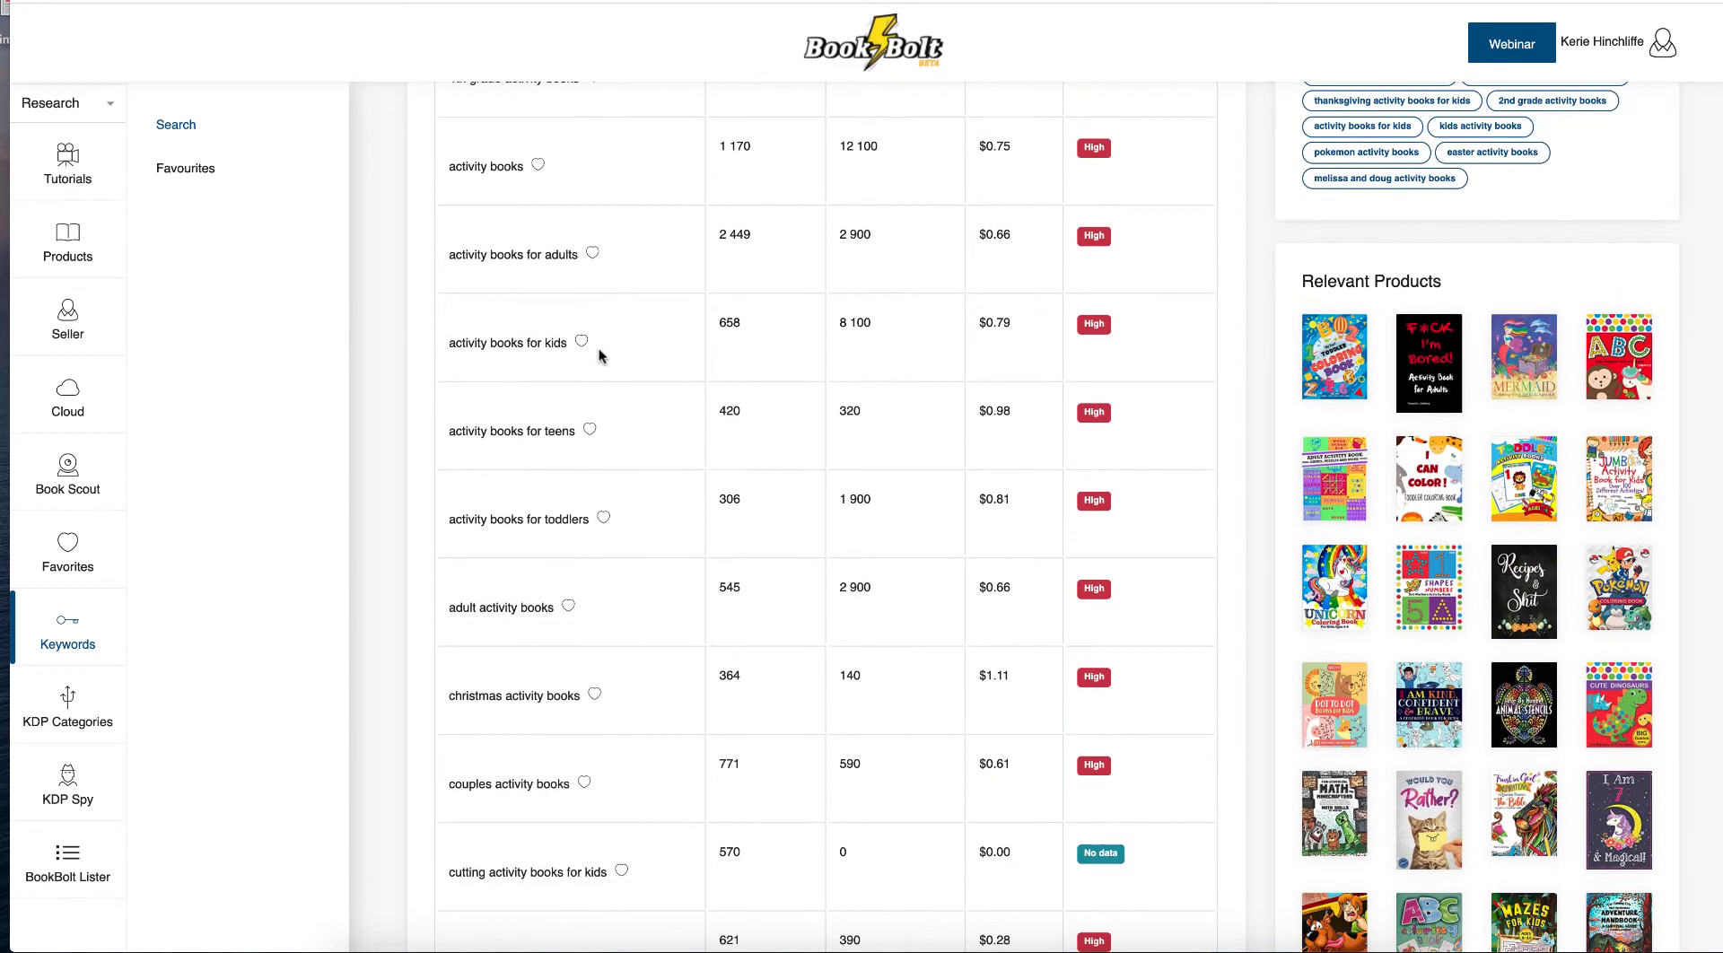
{"action": "scroll", "coordinate": [624, 332], "scroll_direction": "down", "scroll_amount": 1}
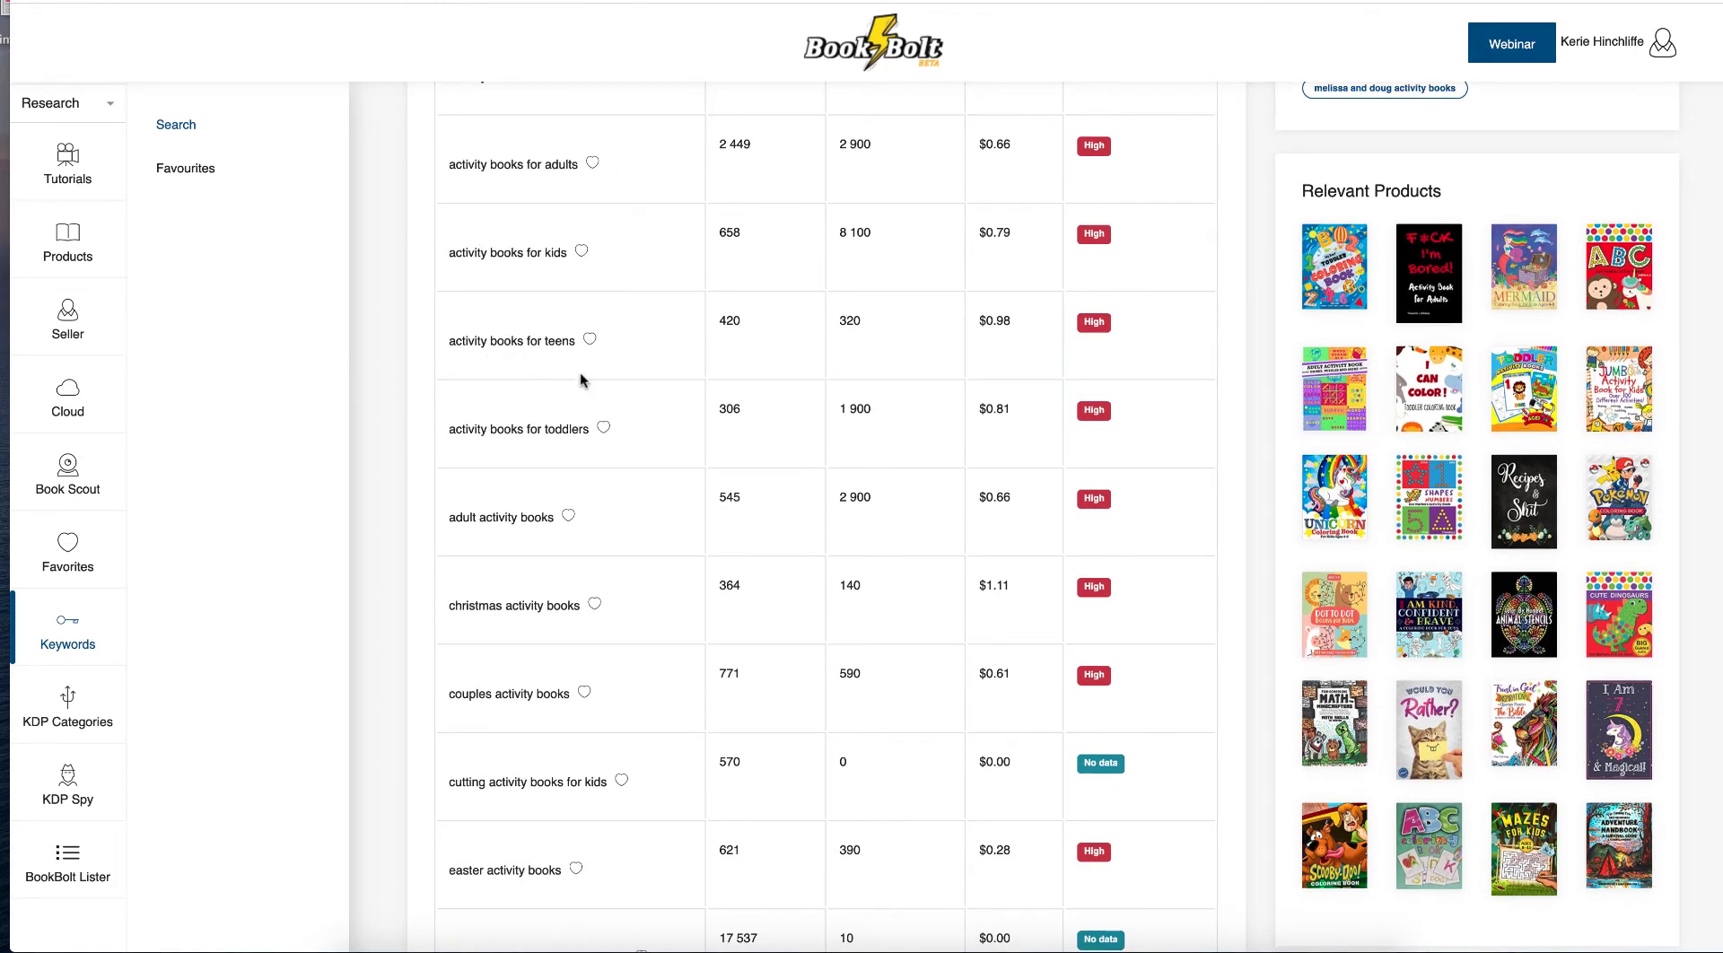
{"action": "scroll", "coordinate": [621, 444], "scroll_direction": "down", "scroll_amount": 3}
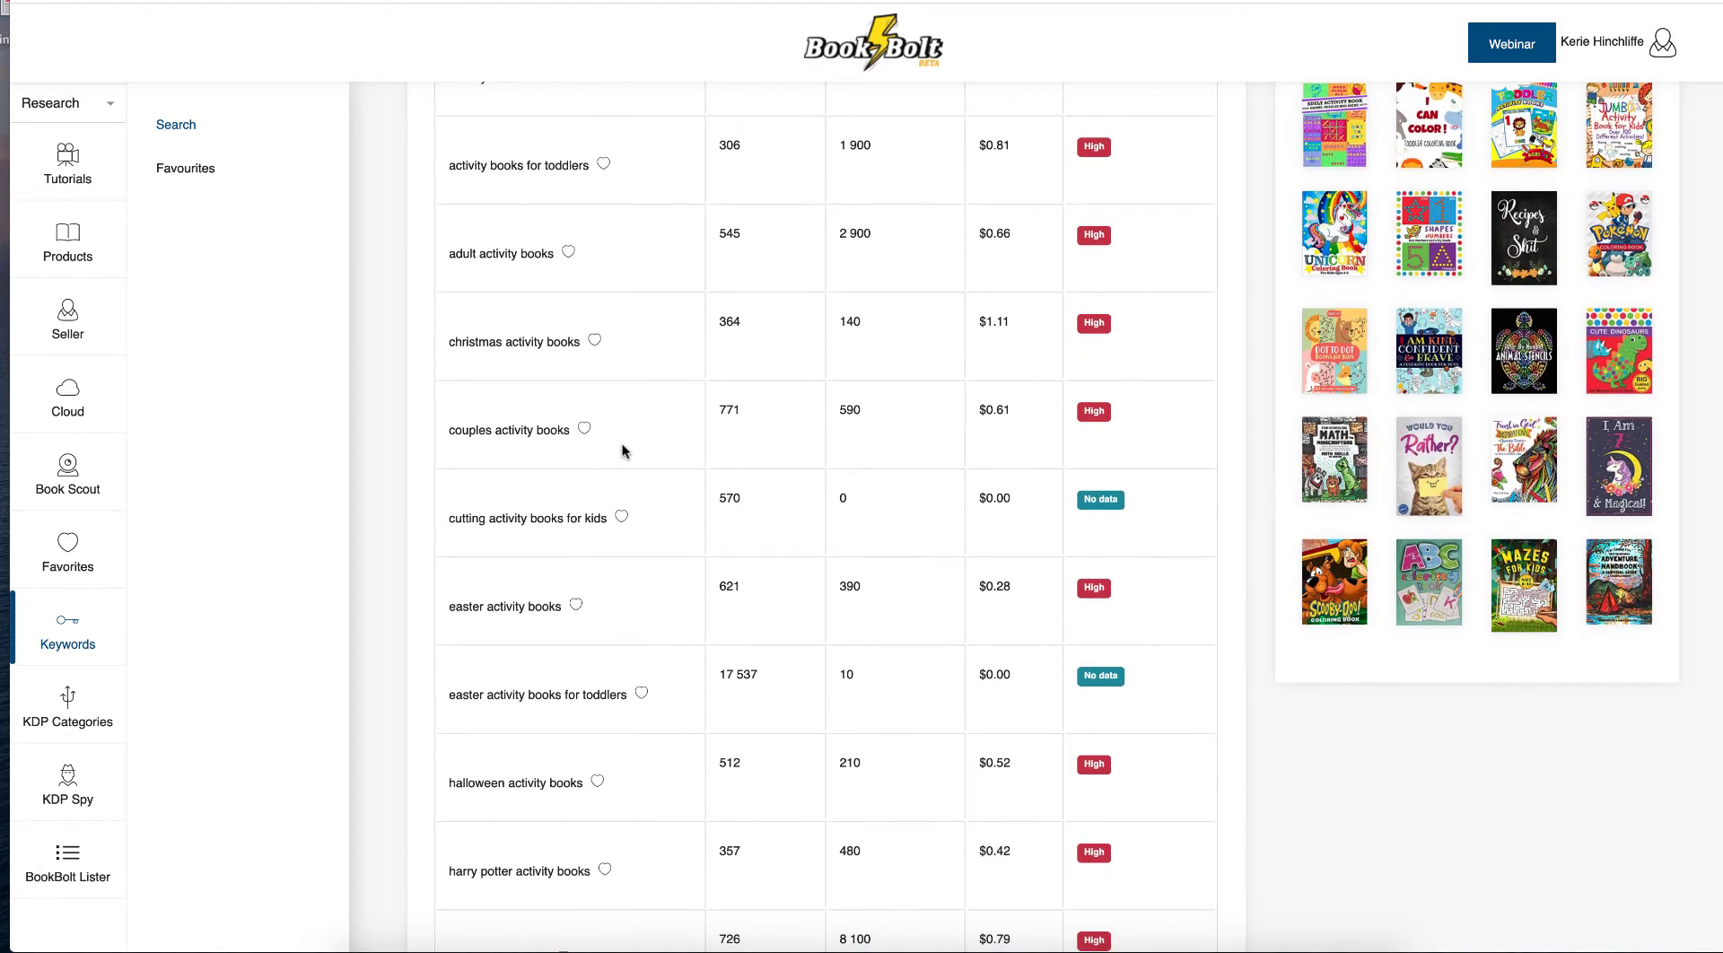
{"action": "scroll", "coordinate": [622, 443], "scroll_direction": "down", "scroll_amount": 2}
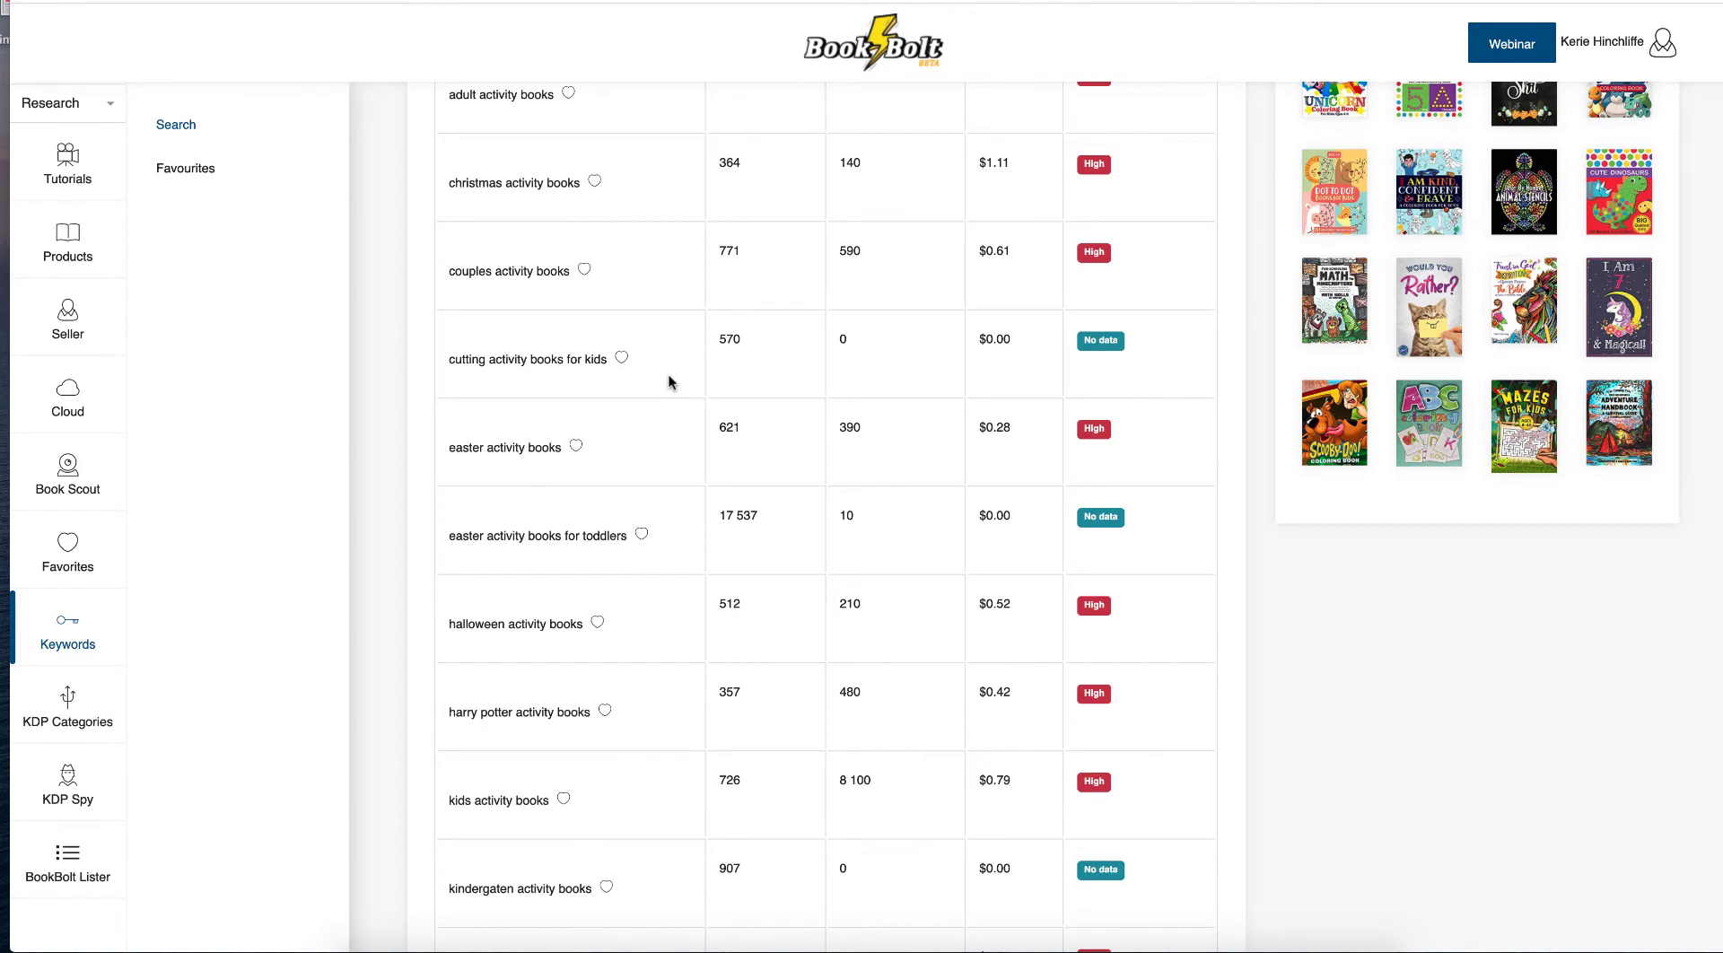
{"action": "scroll", "coordinate": [642, 384], "scroll_direction": "down", "scroll_amount": 2}
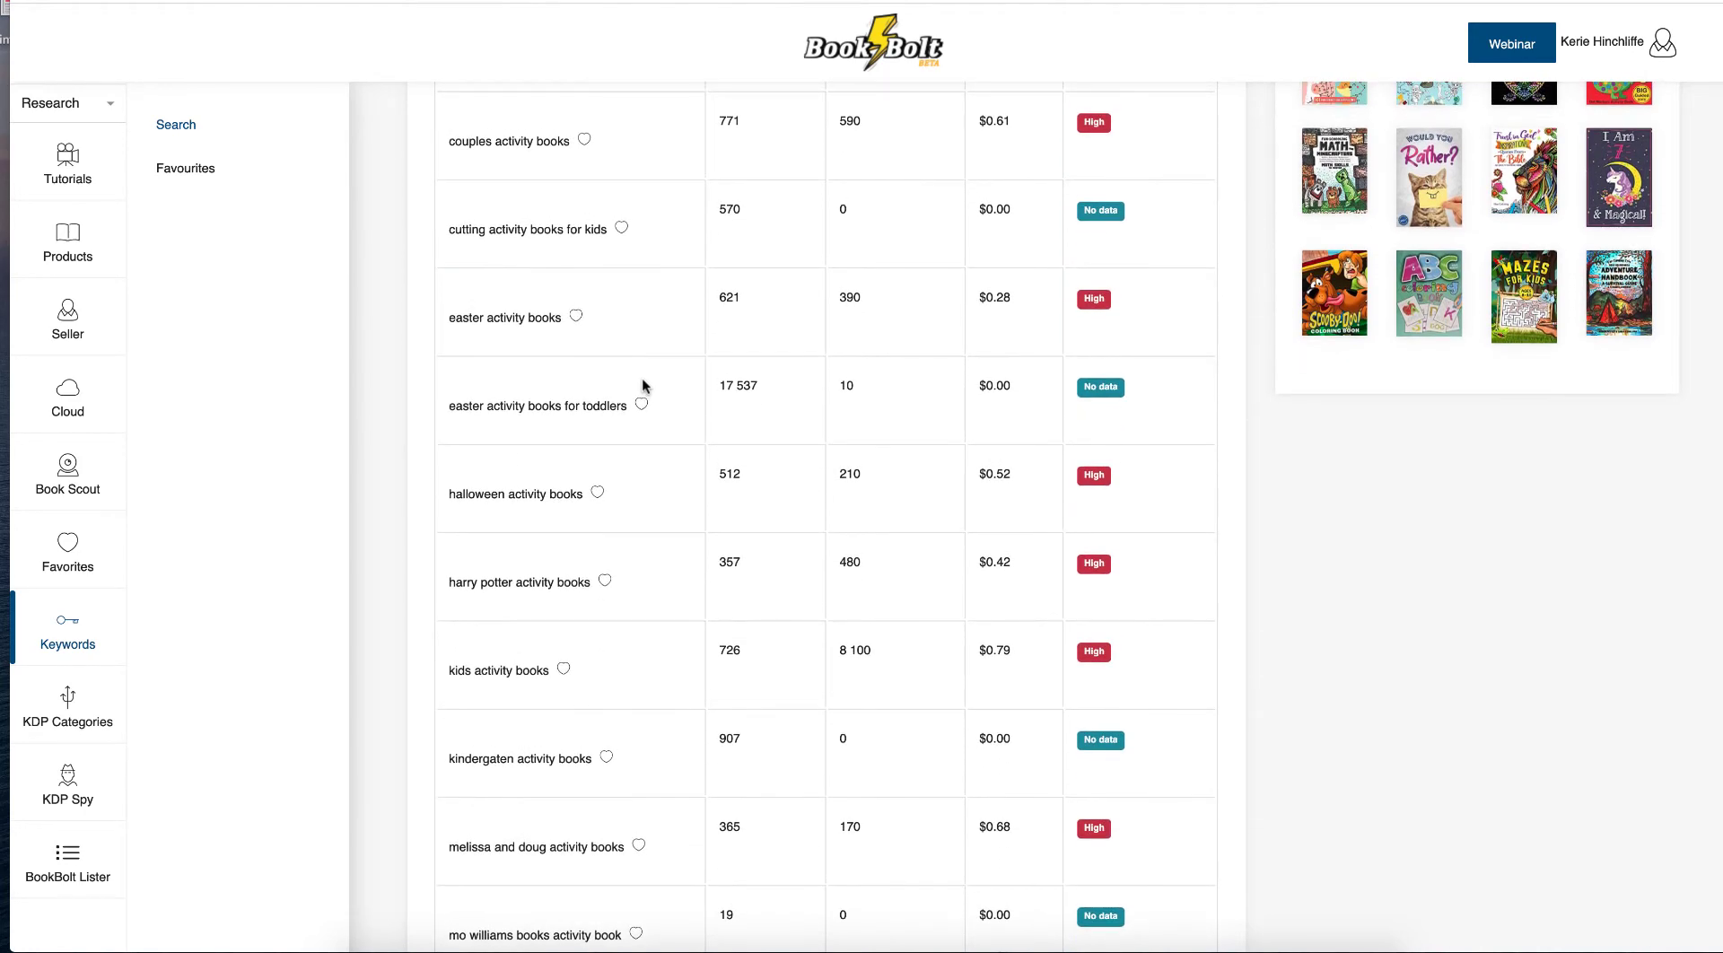
{"action": "scroll", "coordinate": [642, 382], "scroll_direction": "down", "scroll_amount": 6}
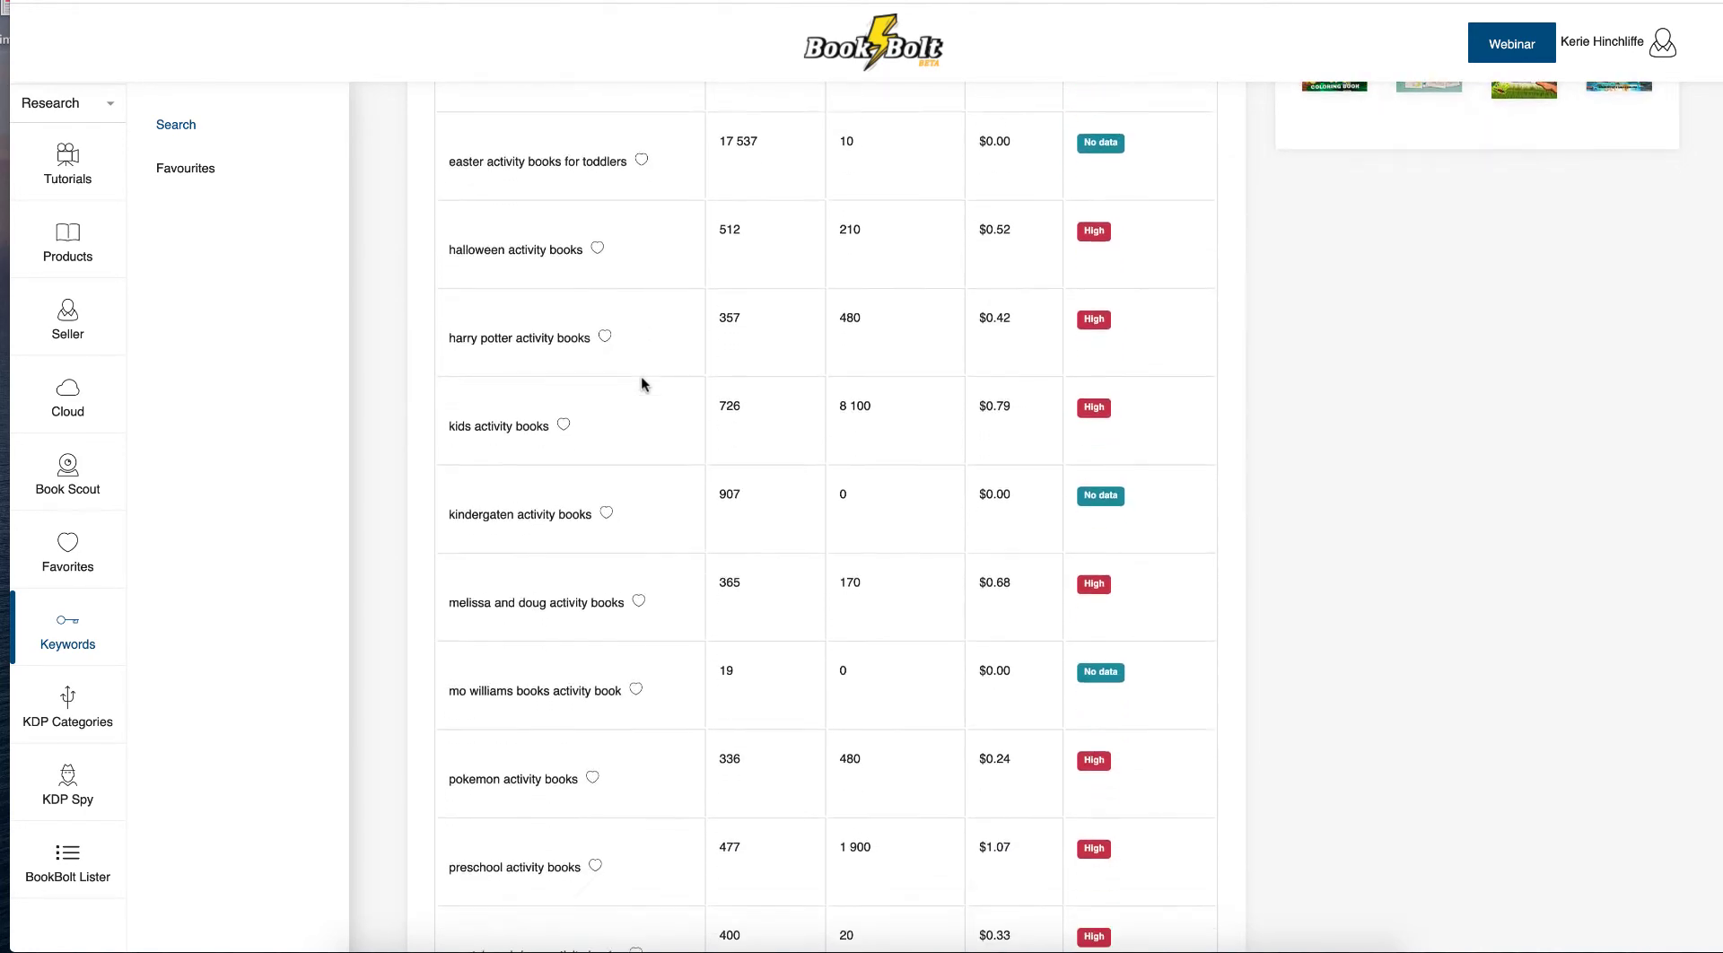
{"action": "scroll", "coordinate": [640, 377], "scroll_direction": "down", "scroll_amount": 2}
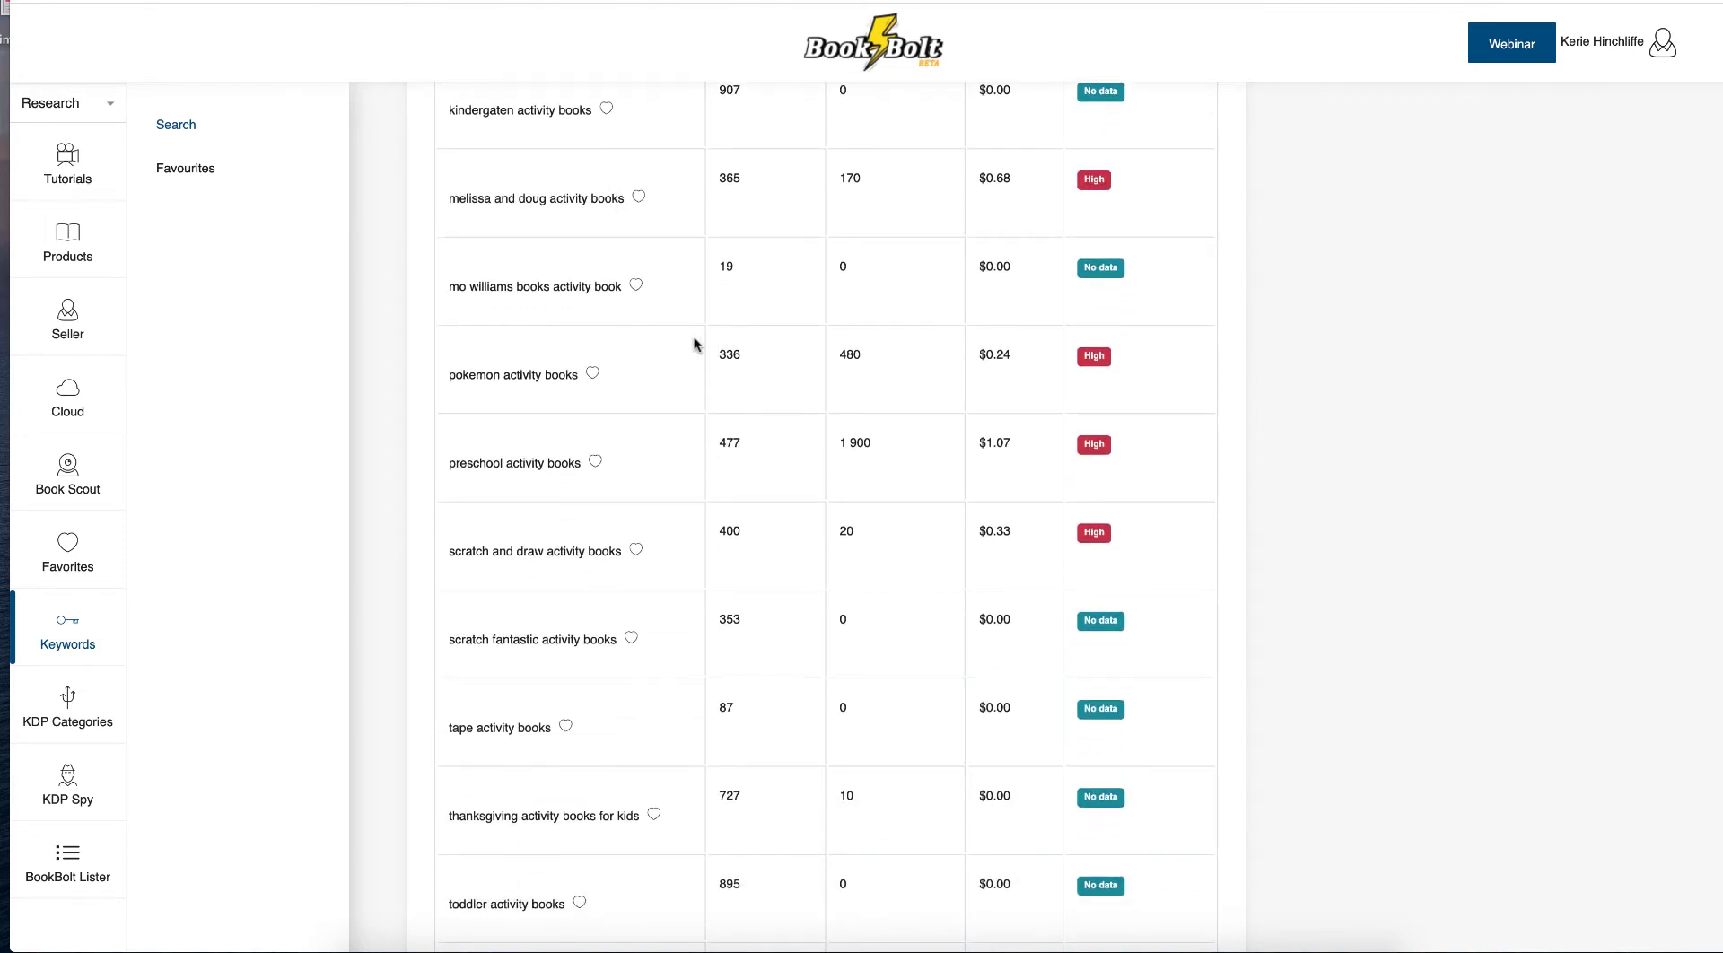
{"action": "scroll", "coordinate": [623, 341], "scroll_direction": "down", "scroll_amount": 2}
{"action": "scroll", "coordinate": [623, 340], "scroll_direction": "down", "scroll_amount": 1}
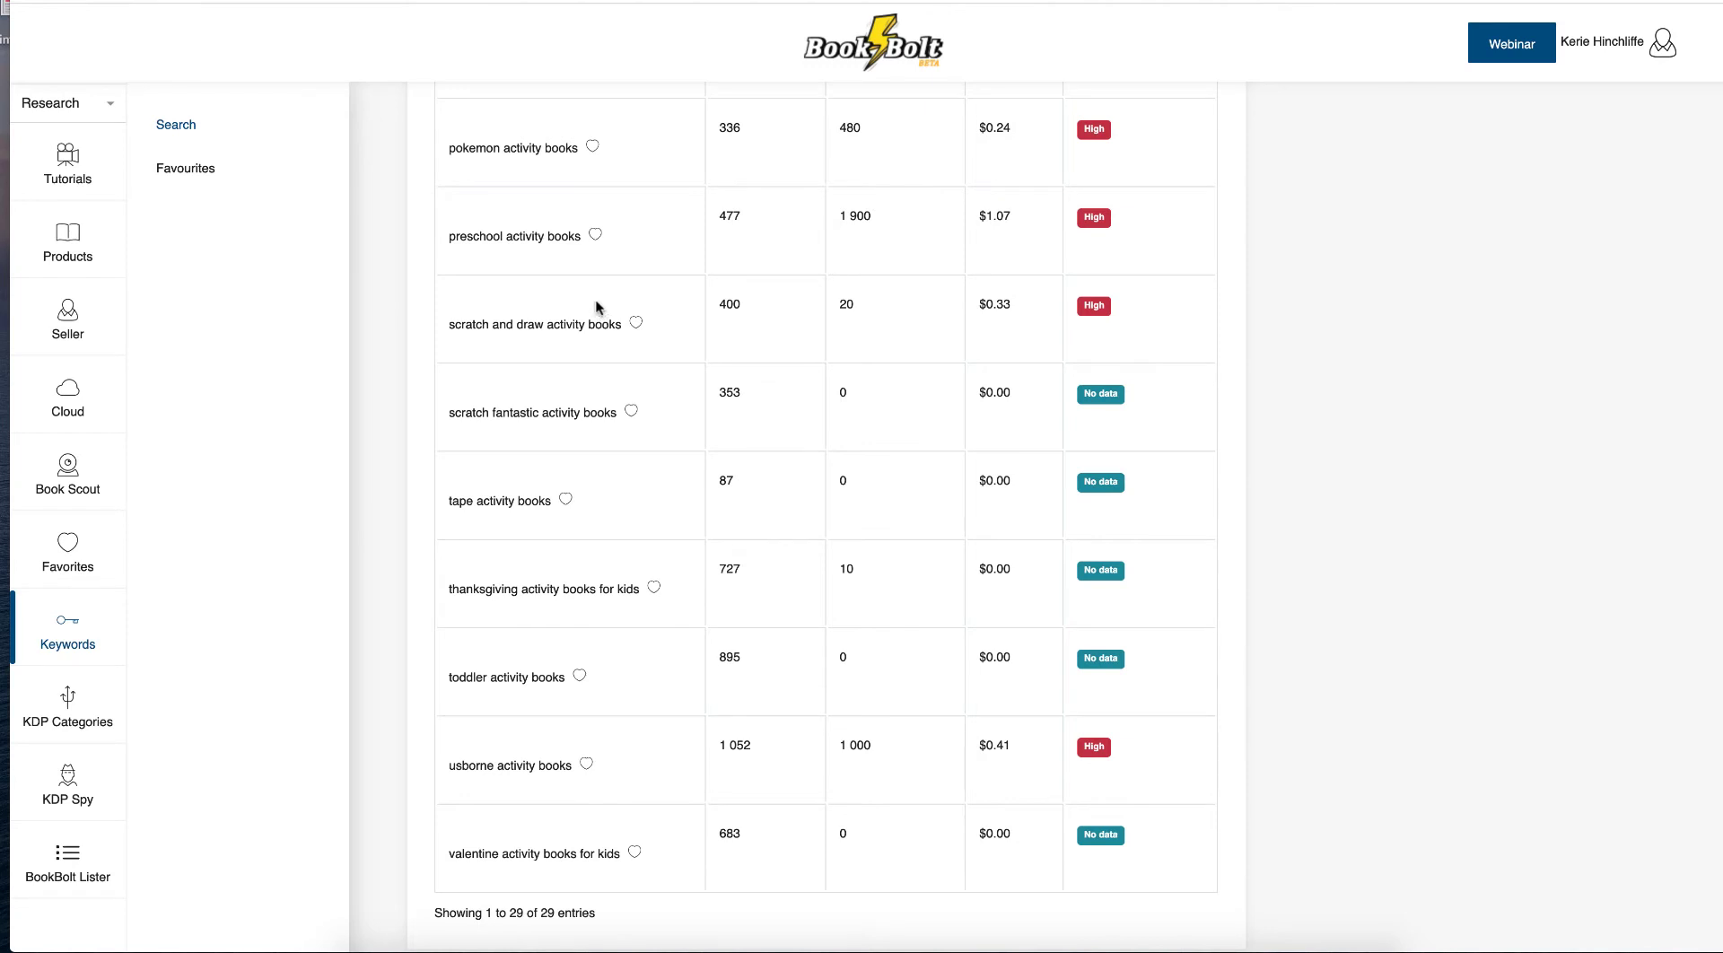
{"action": "scroll", "coordinate": [601, 304], "scroll_direction": "down", "scroll_amount": 1}
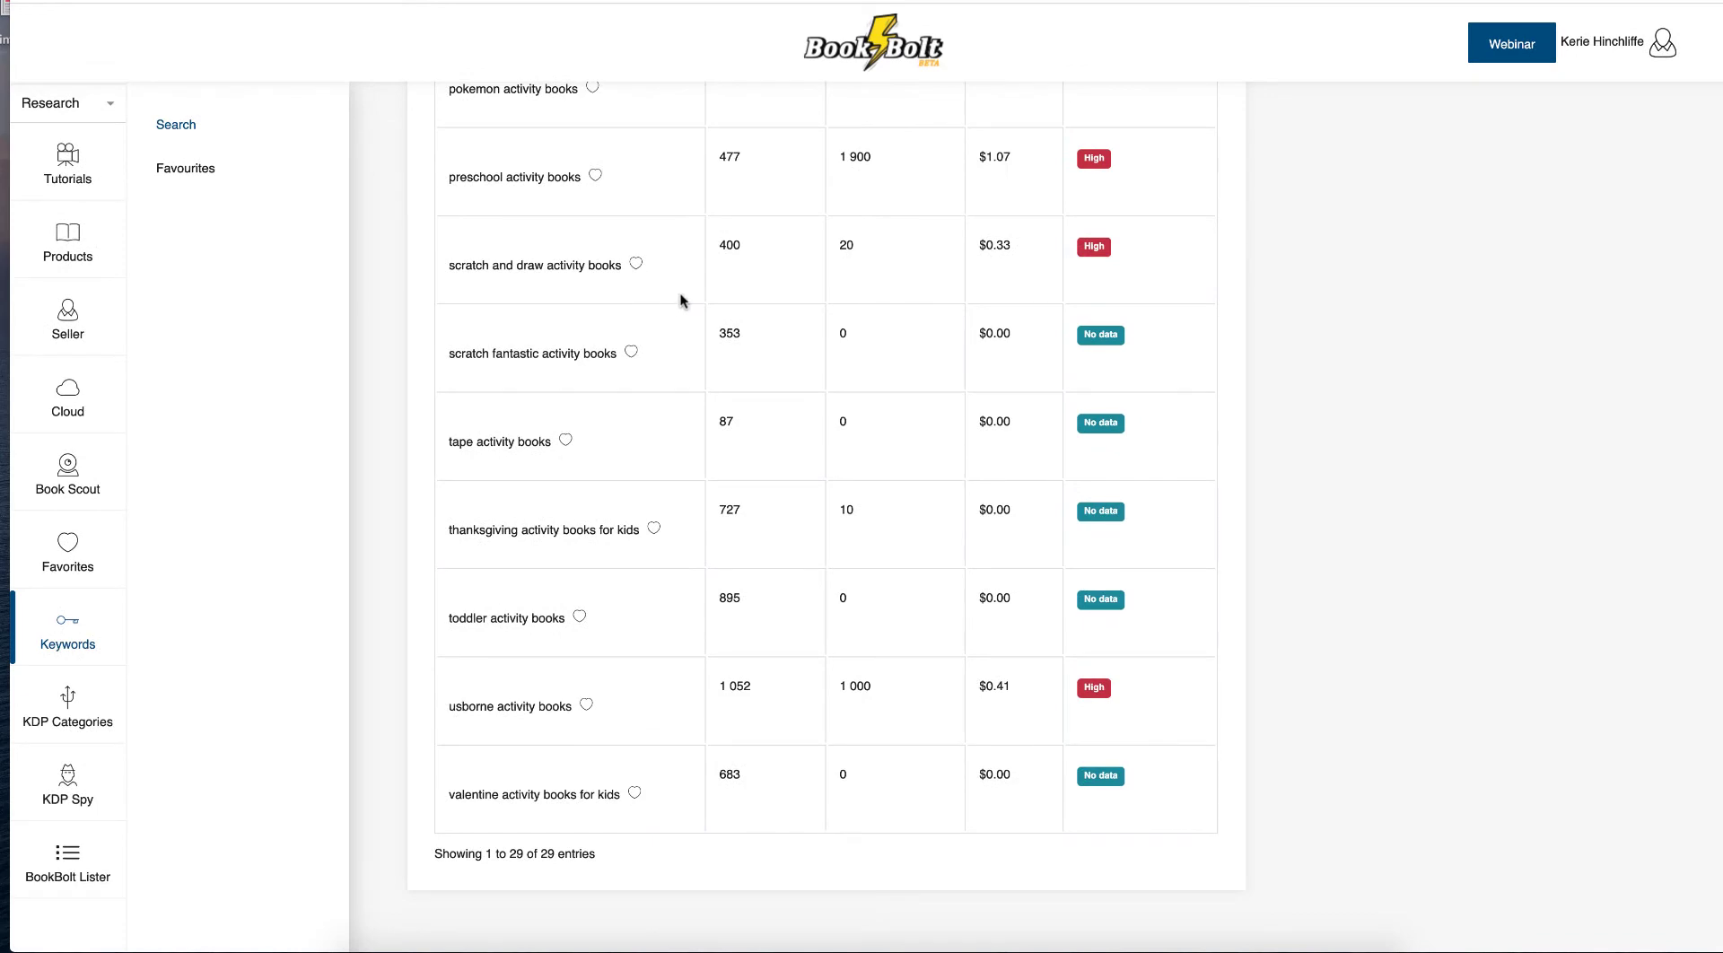
{"action": "scroll", "coordinate": [673, 296], "scroll_direction": "up", "scroll_amount": 1}
{"action": "scroll", "coordinate": [671, 294], "scroll_direction": "up", "scroll_amount": 20}
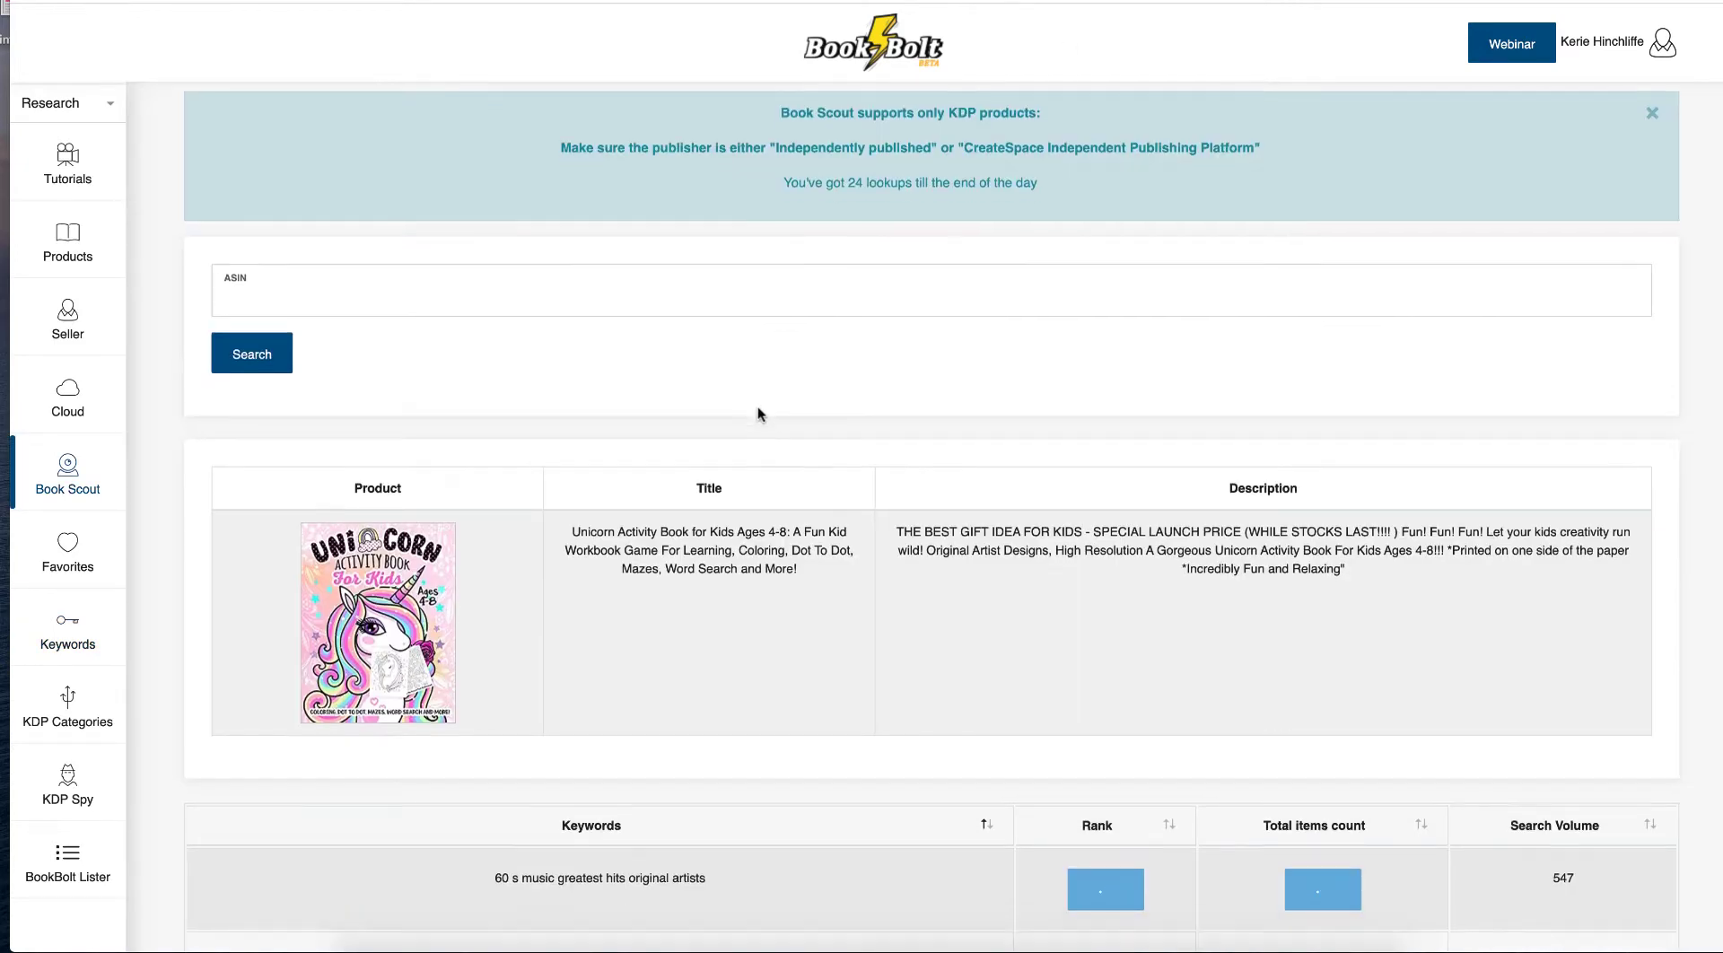
{"action": "scroll", "coordinate": [758, 408], "scroll_direction": "down", "scroll_amount": 4}
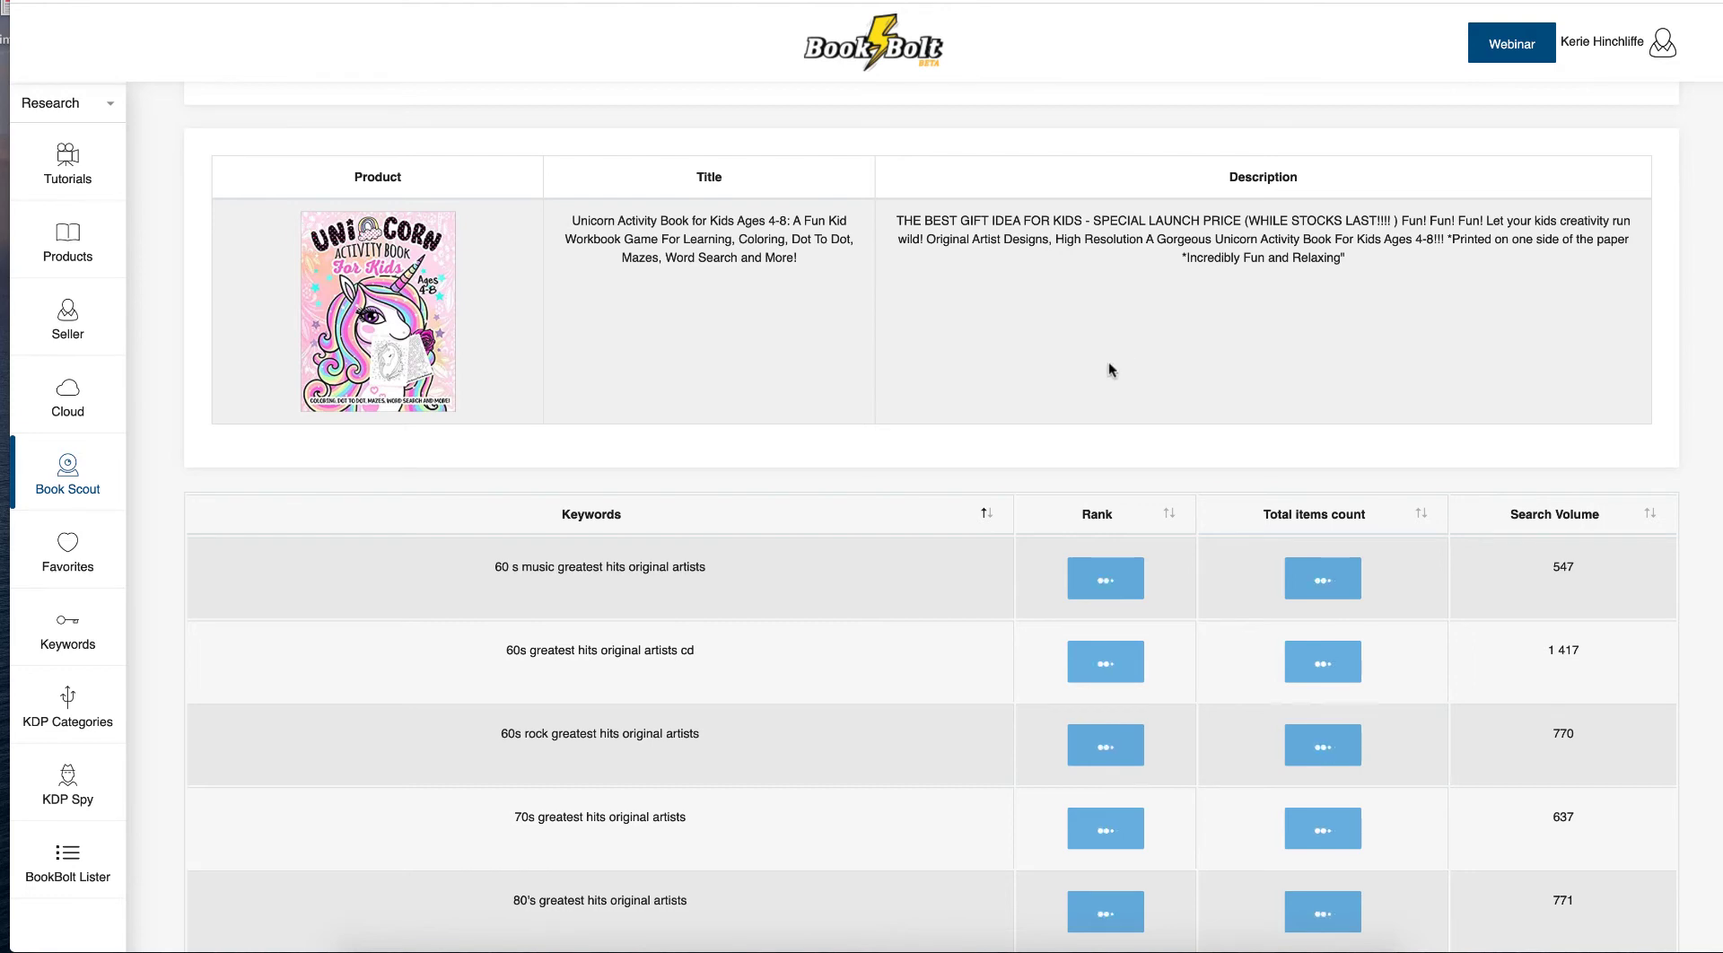
{"action": "scroll", "coordinate": [1108, 363], "scroll_direction": "down", "scroll_amount": 2}
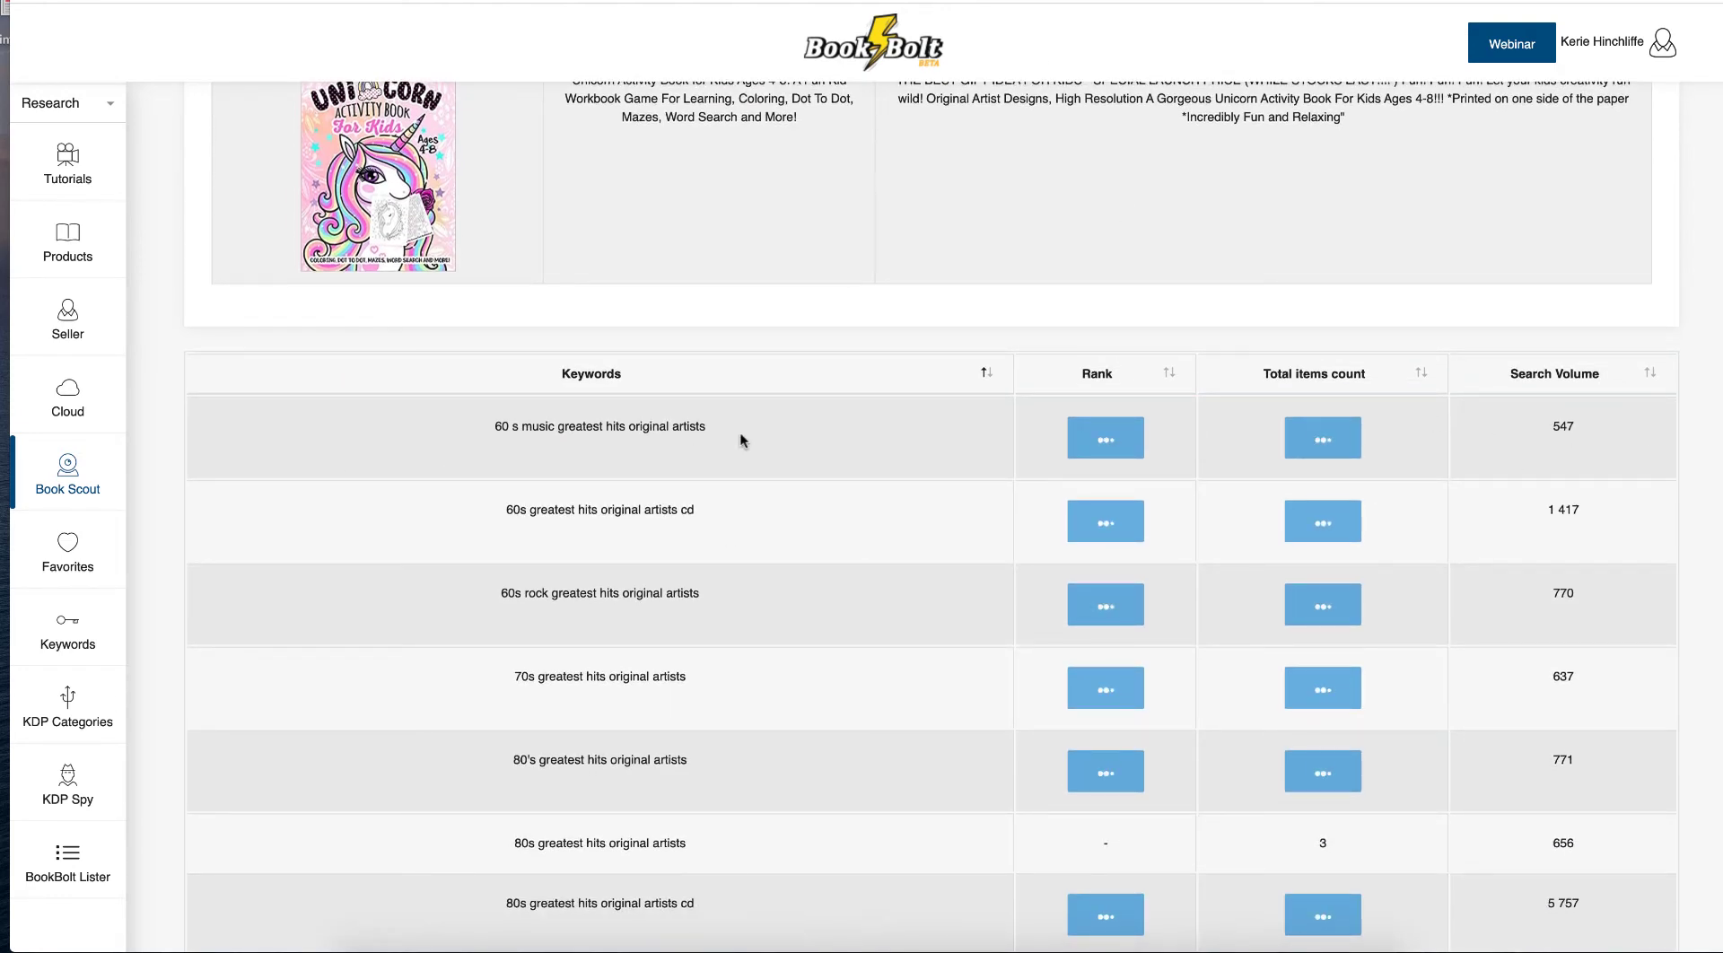
{"action": "scroll", "coordinate": [741, 440], "scroll_direction": "down", "scroll_amount": 1}
{"action": "scroll", "coordinate": [741, 440], "scroll_direction": "down", "scroll_amount": 4}
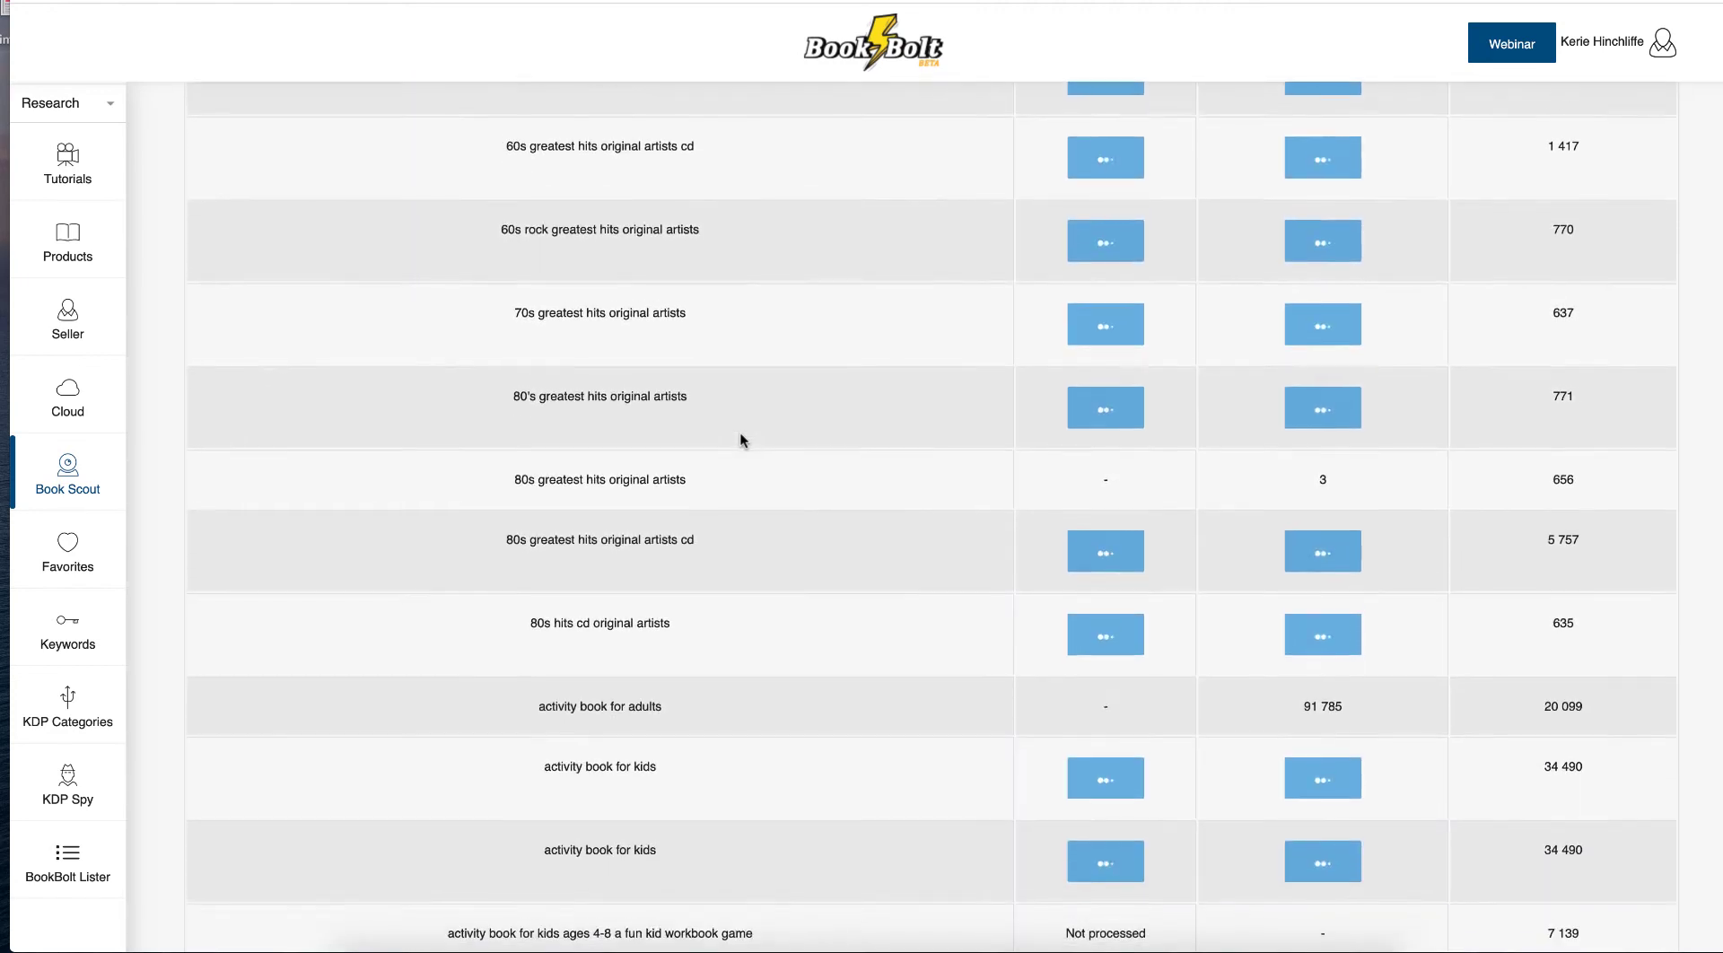
{"action": "scroll", "coordinate": [740, 440], "scroll_direction": "down", "scroll_amount": 4}
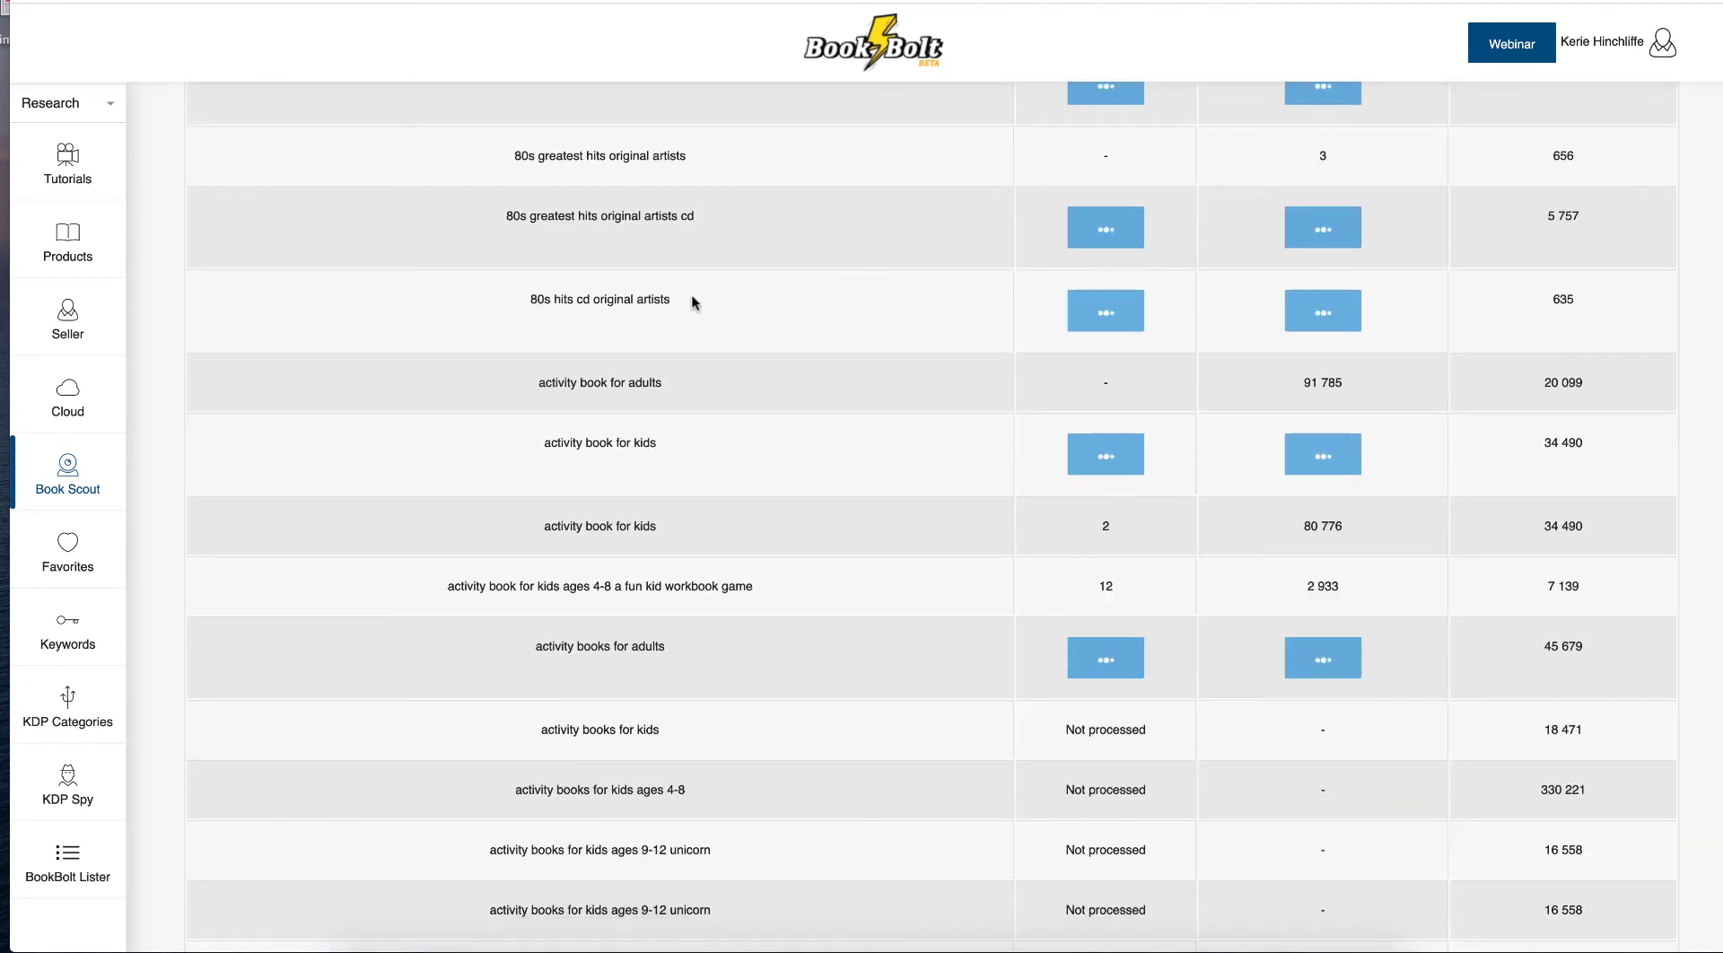
{"action": "scroll", "coordinate": [693, 302], "scroll_direction": "up", "scroll_amount": 2}
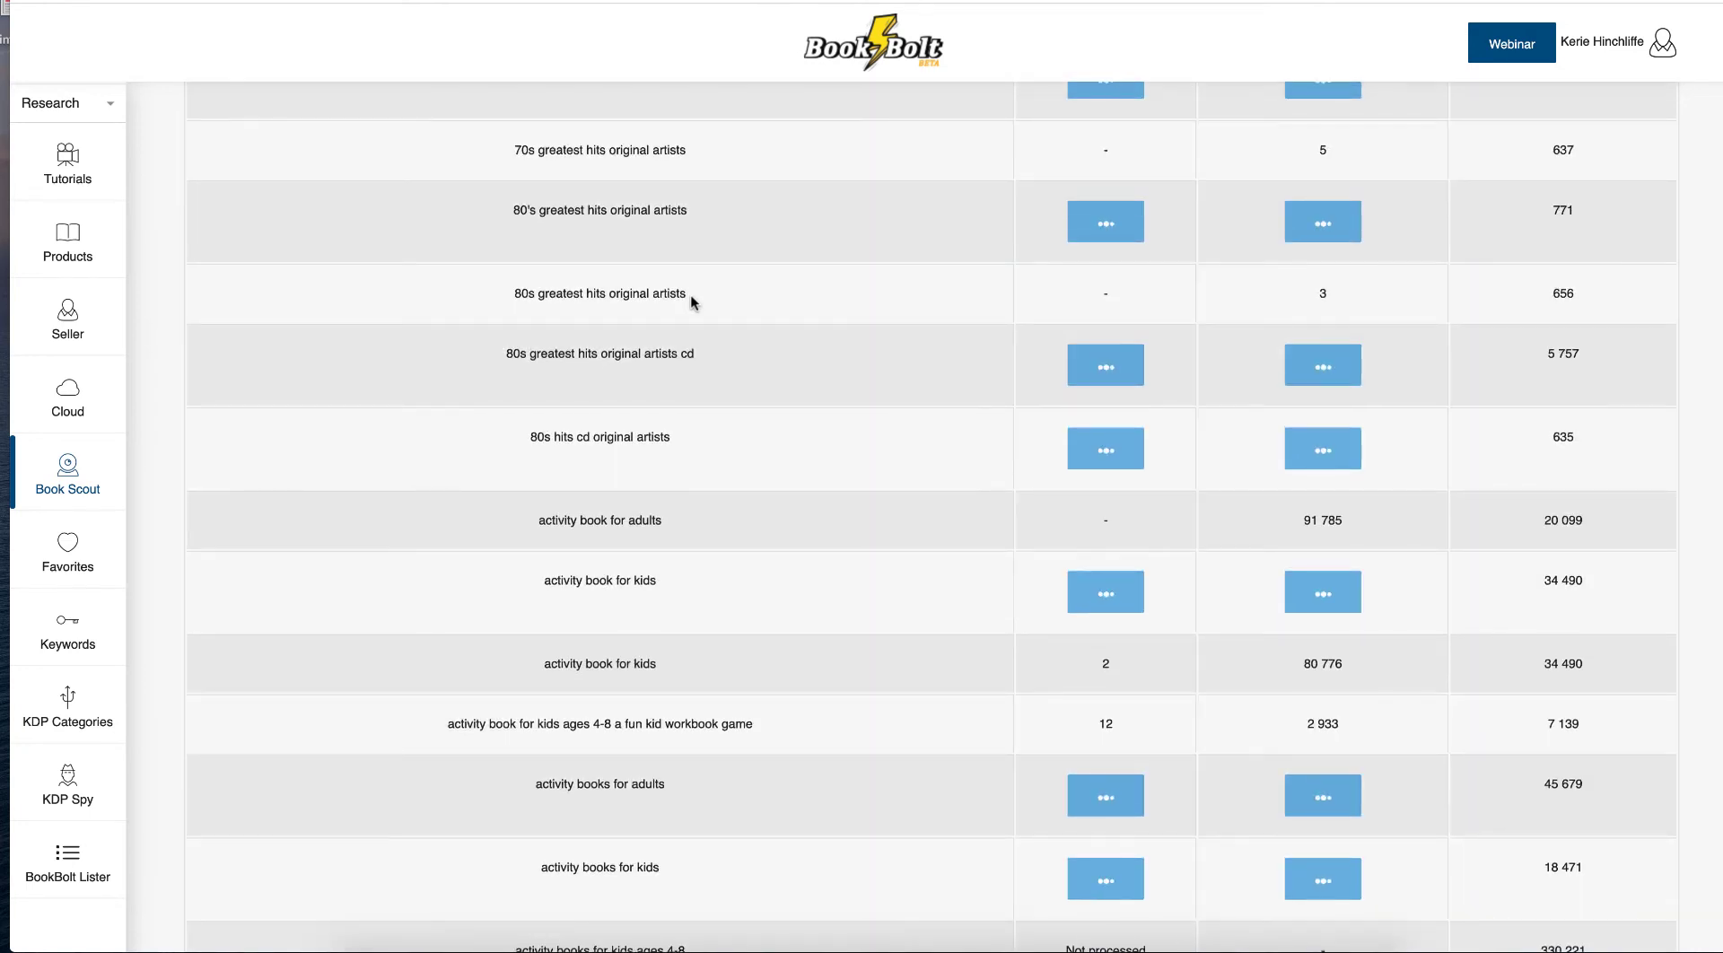
{"action": "scroll", "coordinate": [691, 295], "scroll_direction": "down", "scroll_amount": 2}
{"action": "scroll", "coordinate": [692, 295], "scroll_direction": "down", "scroll_amount": 3}
{"action": "scroll", "coordinate": [691, 294], "scroll_direction": "down", "scroll_amount": 3}
{"action": "scroll", "coordinate": [691, 294], "scroll_direction": "down", "scroll_amount": 3}
{"action": "scroll", "coordinate": [691, 303], "scroll_direction": "down", "scroll_amount": 4}
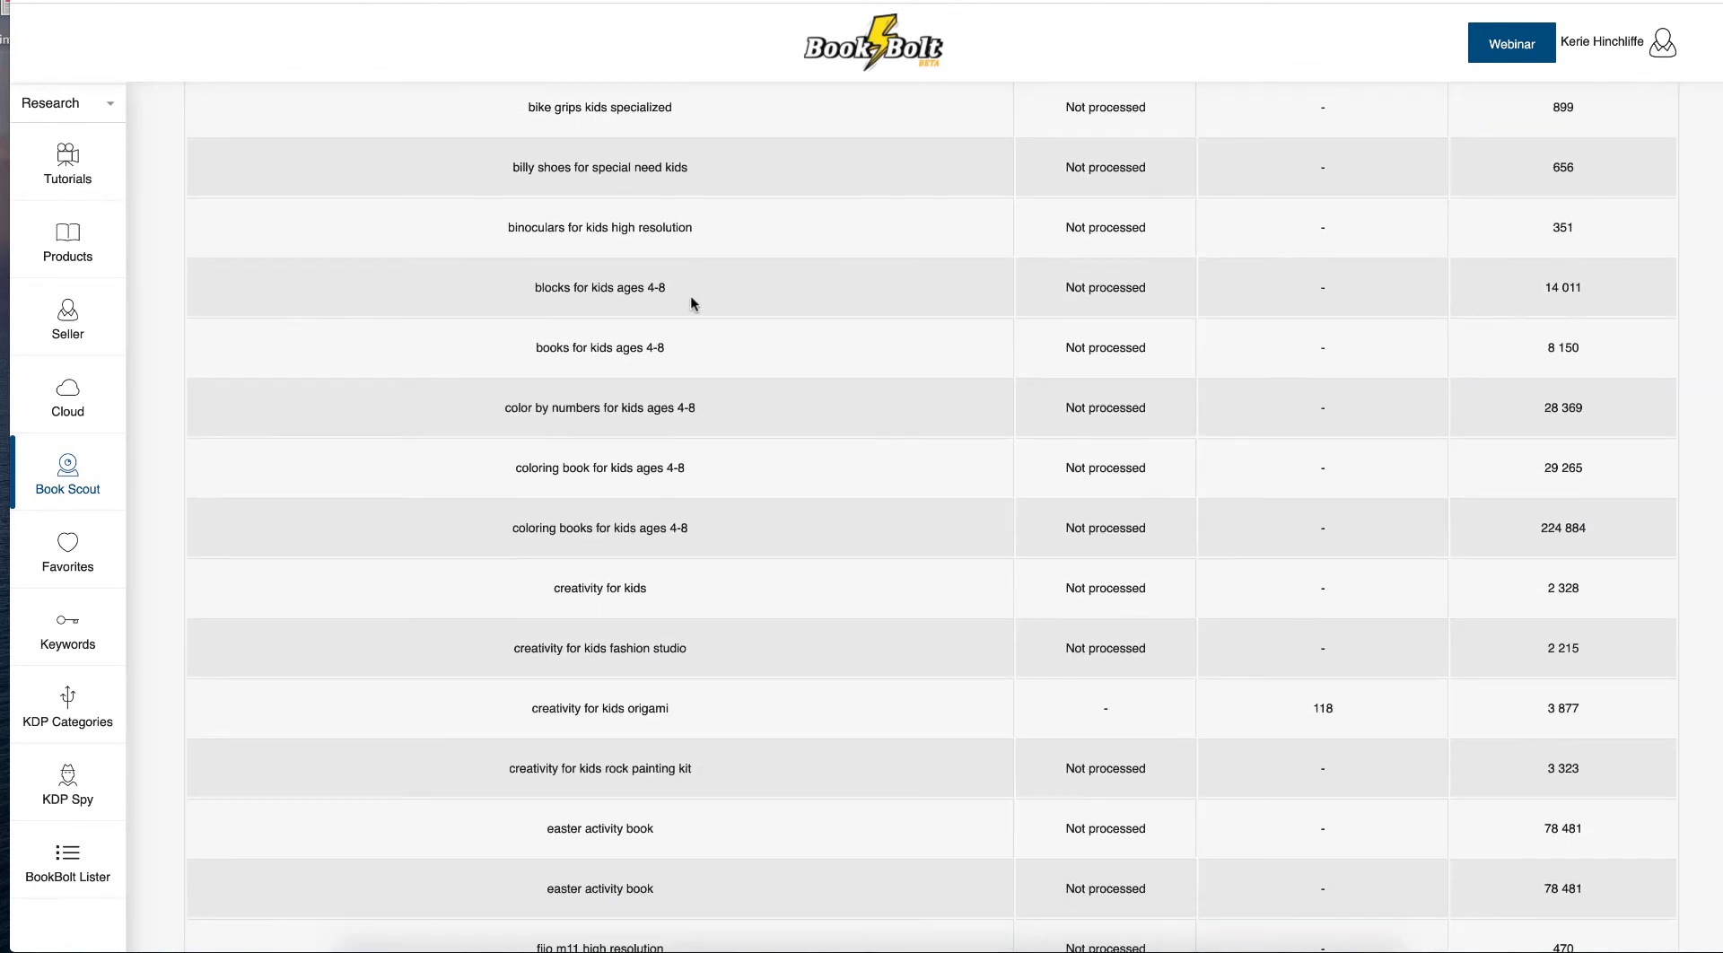
{"action": "scroll", "coordinate": [691, 295], "scroll_direction": "up", "scroll_amount": 1}
{"action": "scroll", "coordinate": [692, 303], "scroll_direction": "down", "scroll_amount": 2}
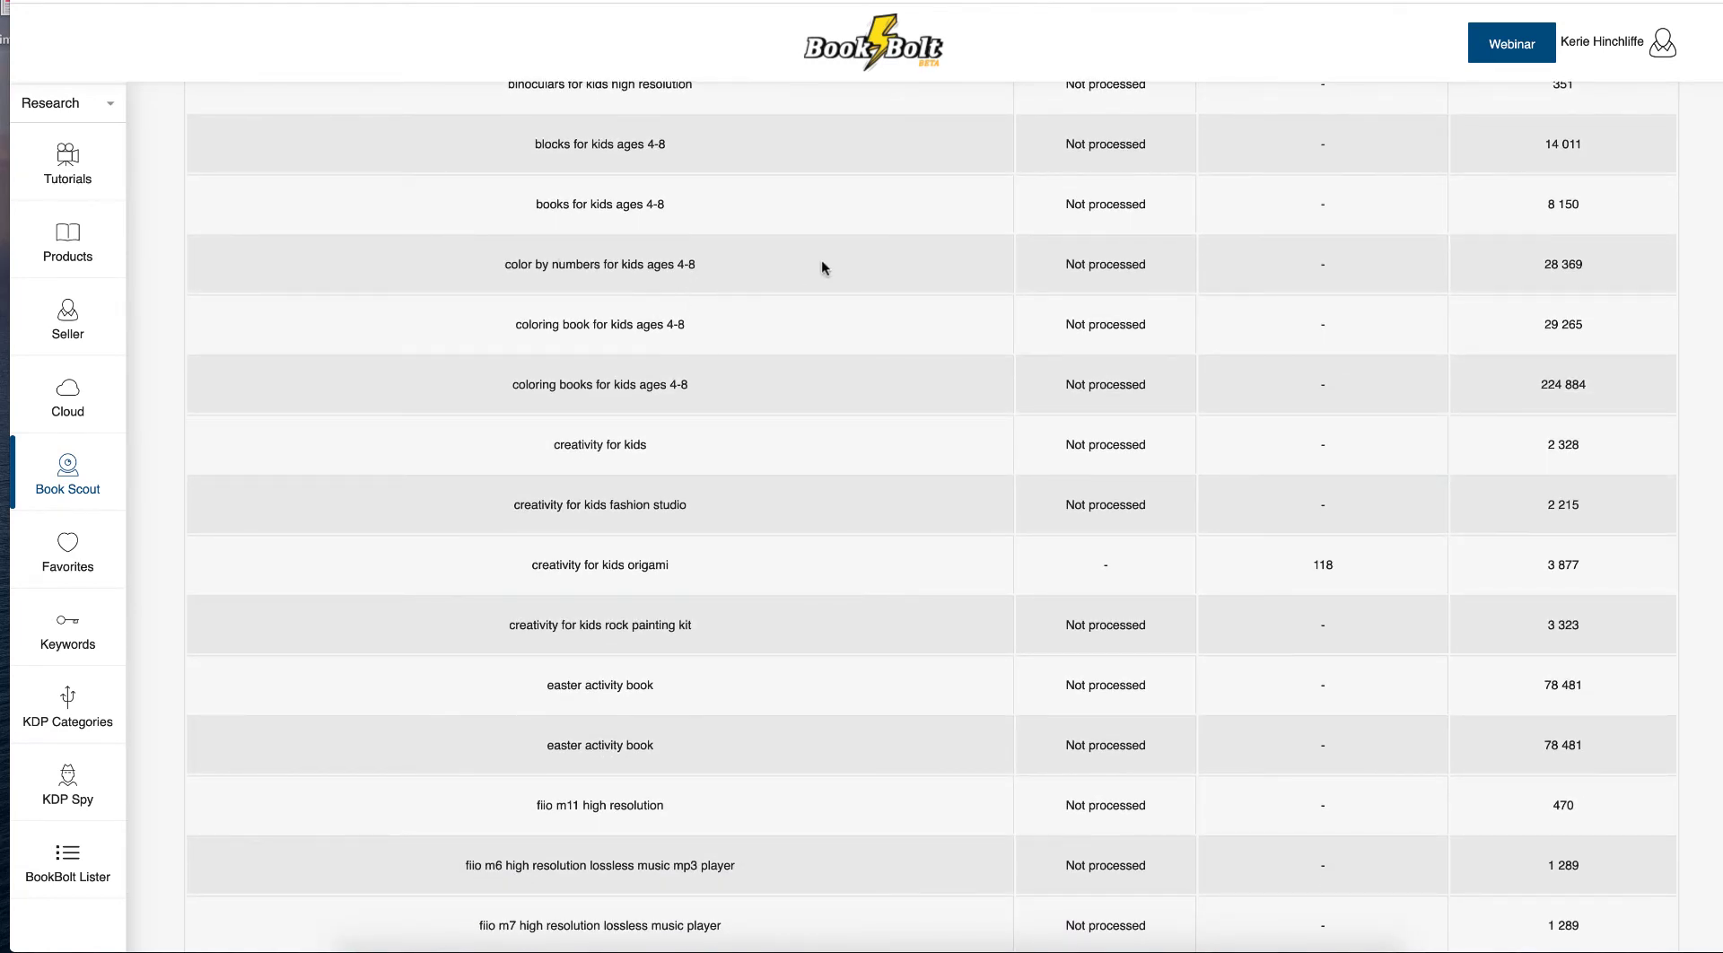
{"action": "scroll", "coordinate": [770, 284], "scroll_direction": "down", "scroll_amount": 5}
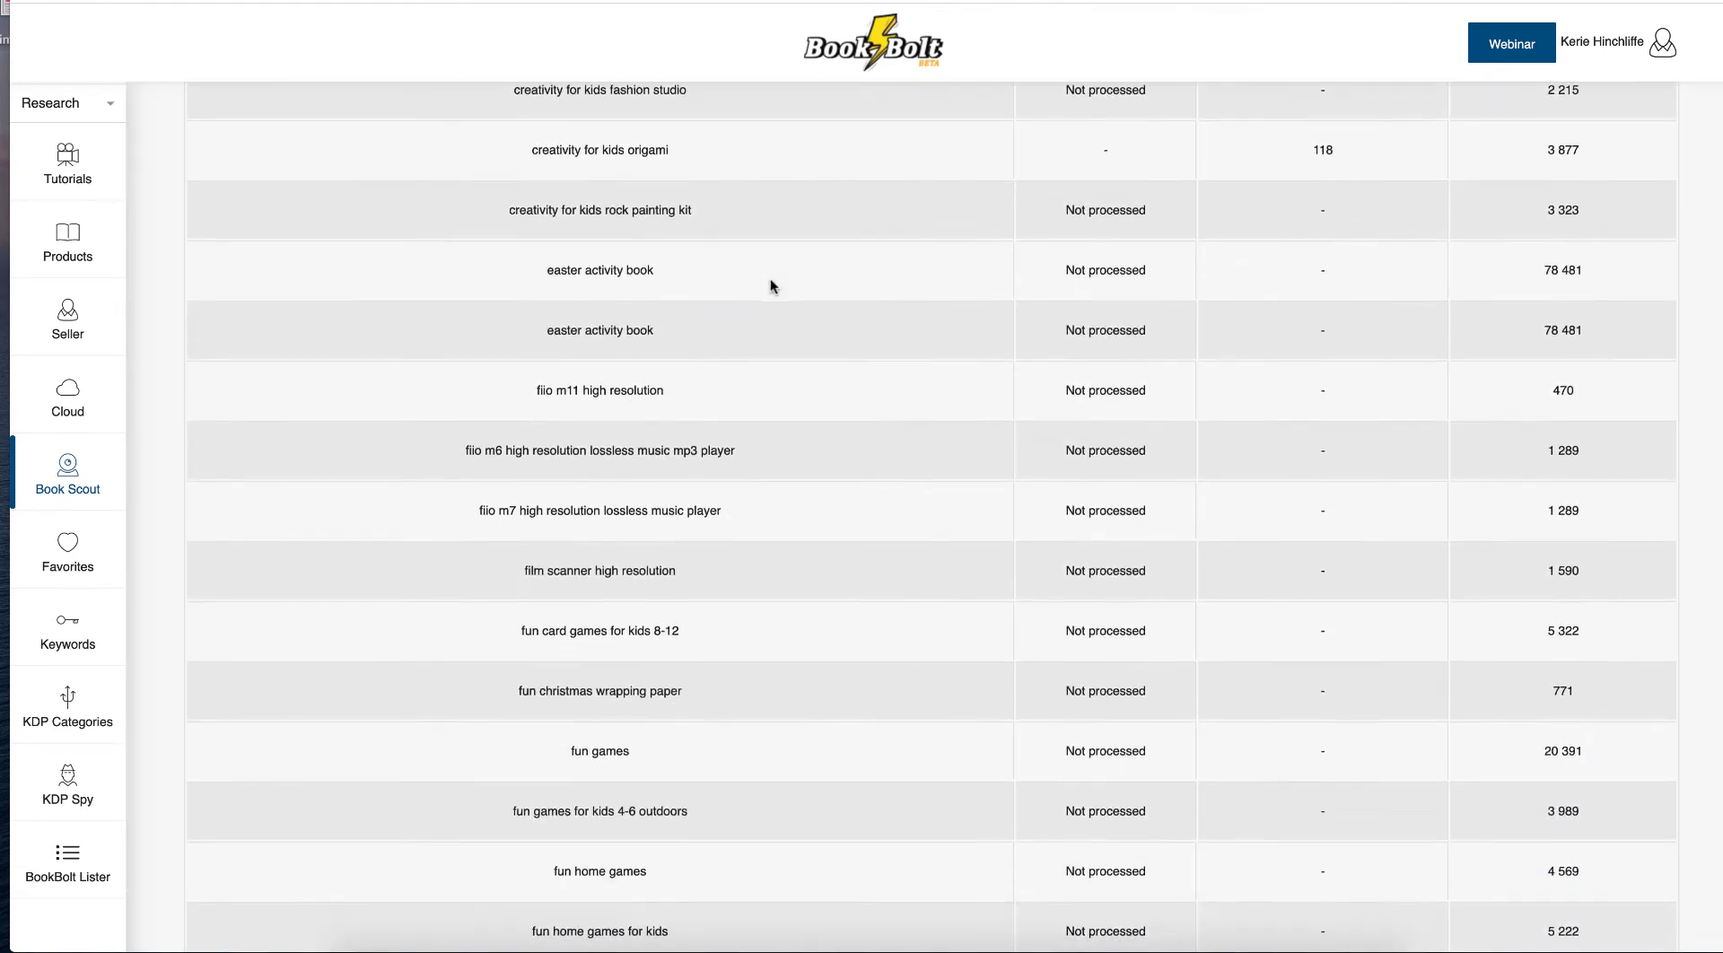
{"action": "scroll", "coordinate": [770, 286], "scroll_direction": "down", "scroll_amount": 2}
{"action": "scroll", "coordinate": [770, 286], "scroll_direction": "down", "scroll_amount": 1}
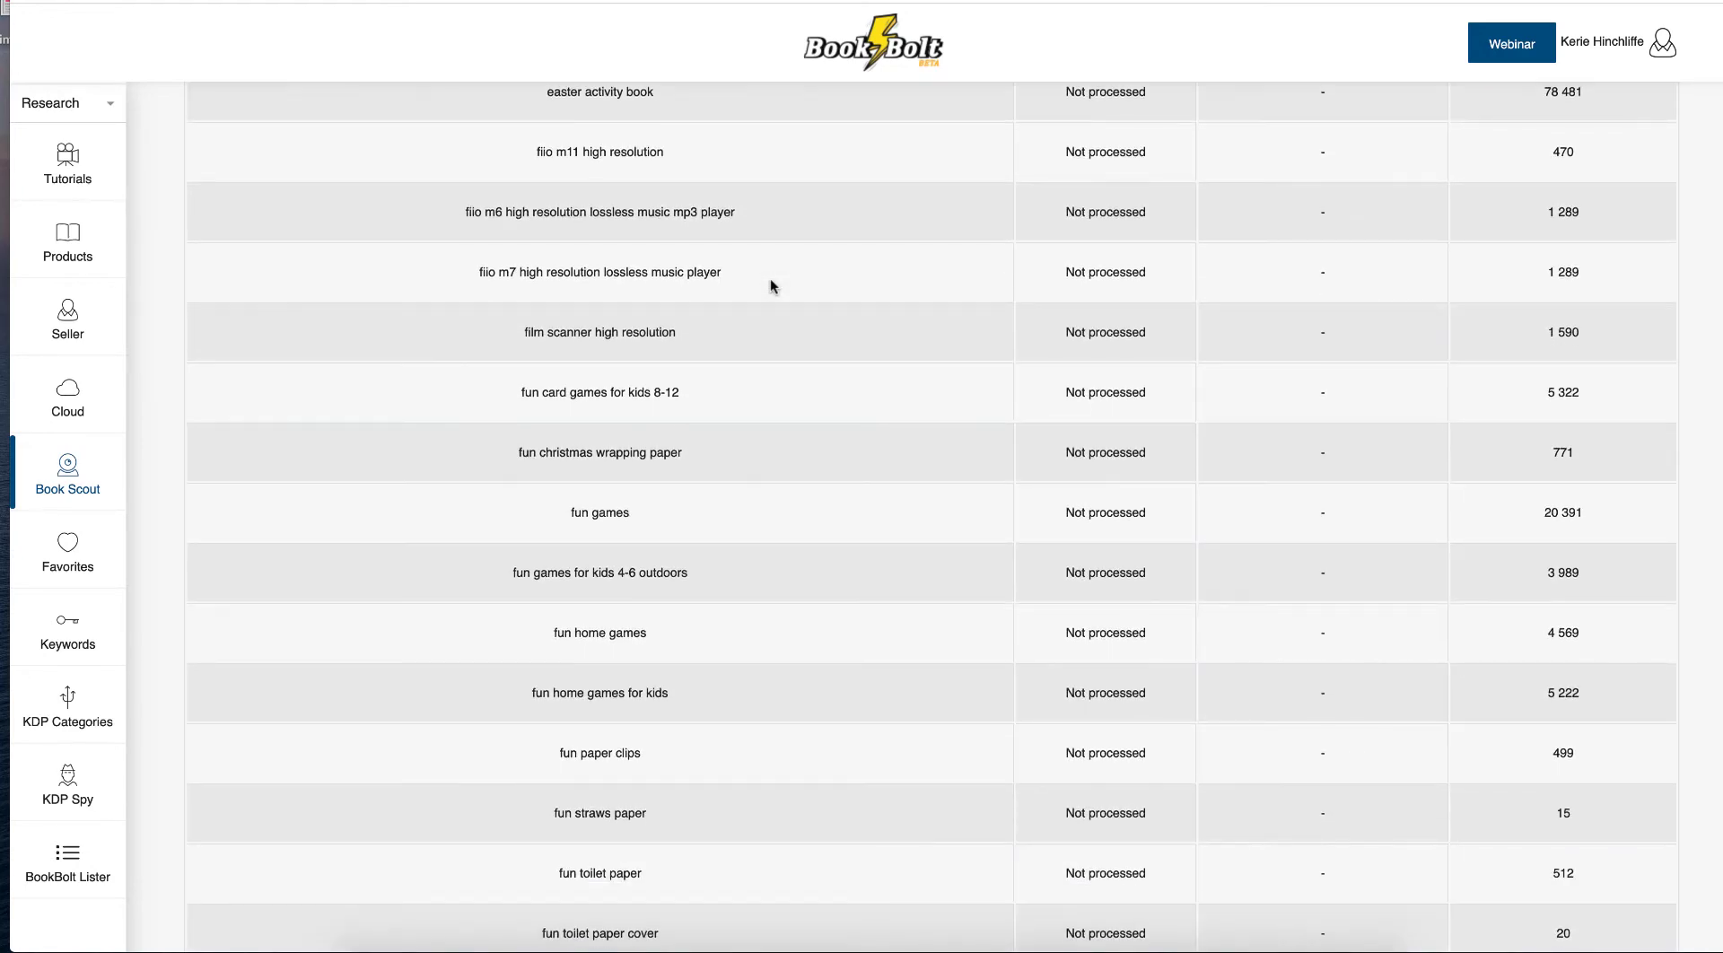
{"action": "scroll", "coordinate": [770, 286], "scroll_direction": "down", "scroll_amount": 3}
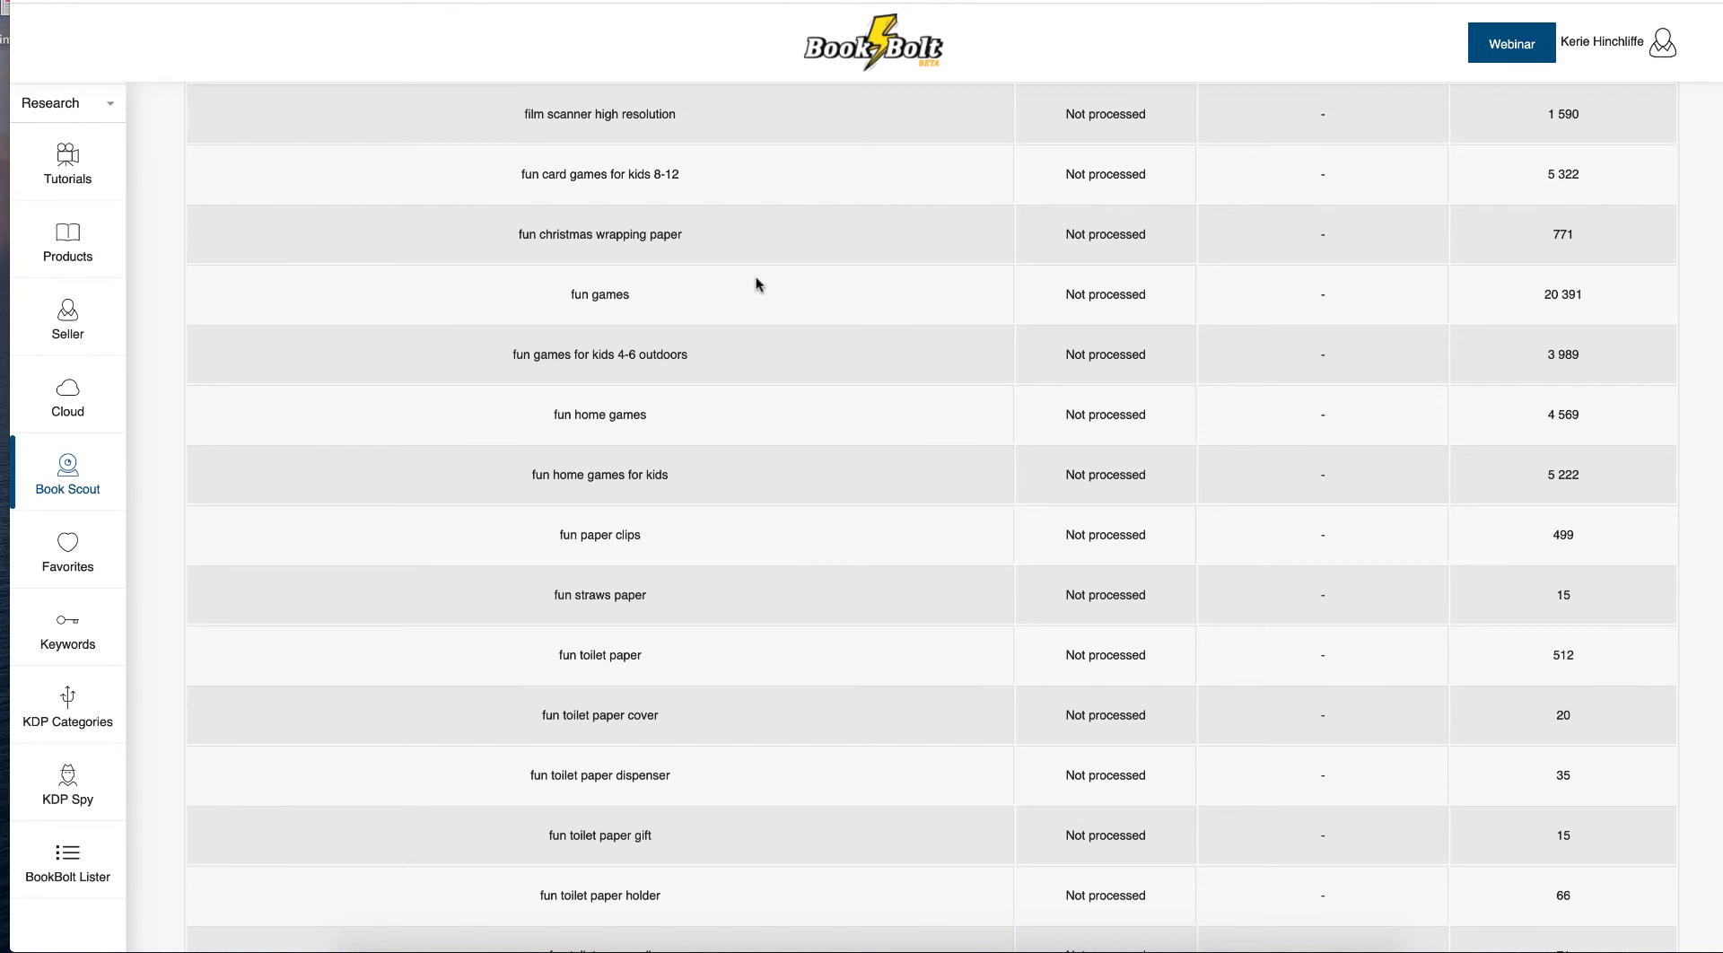
{"action": "scroll", "coordinate": [755, 284], "scroll_direction": "down", "scroll_amount": 1}
{"action": "scroll", "coordinate": [756, 284], "scroll_direction": "down", "scroll_amount": 2}
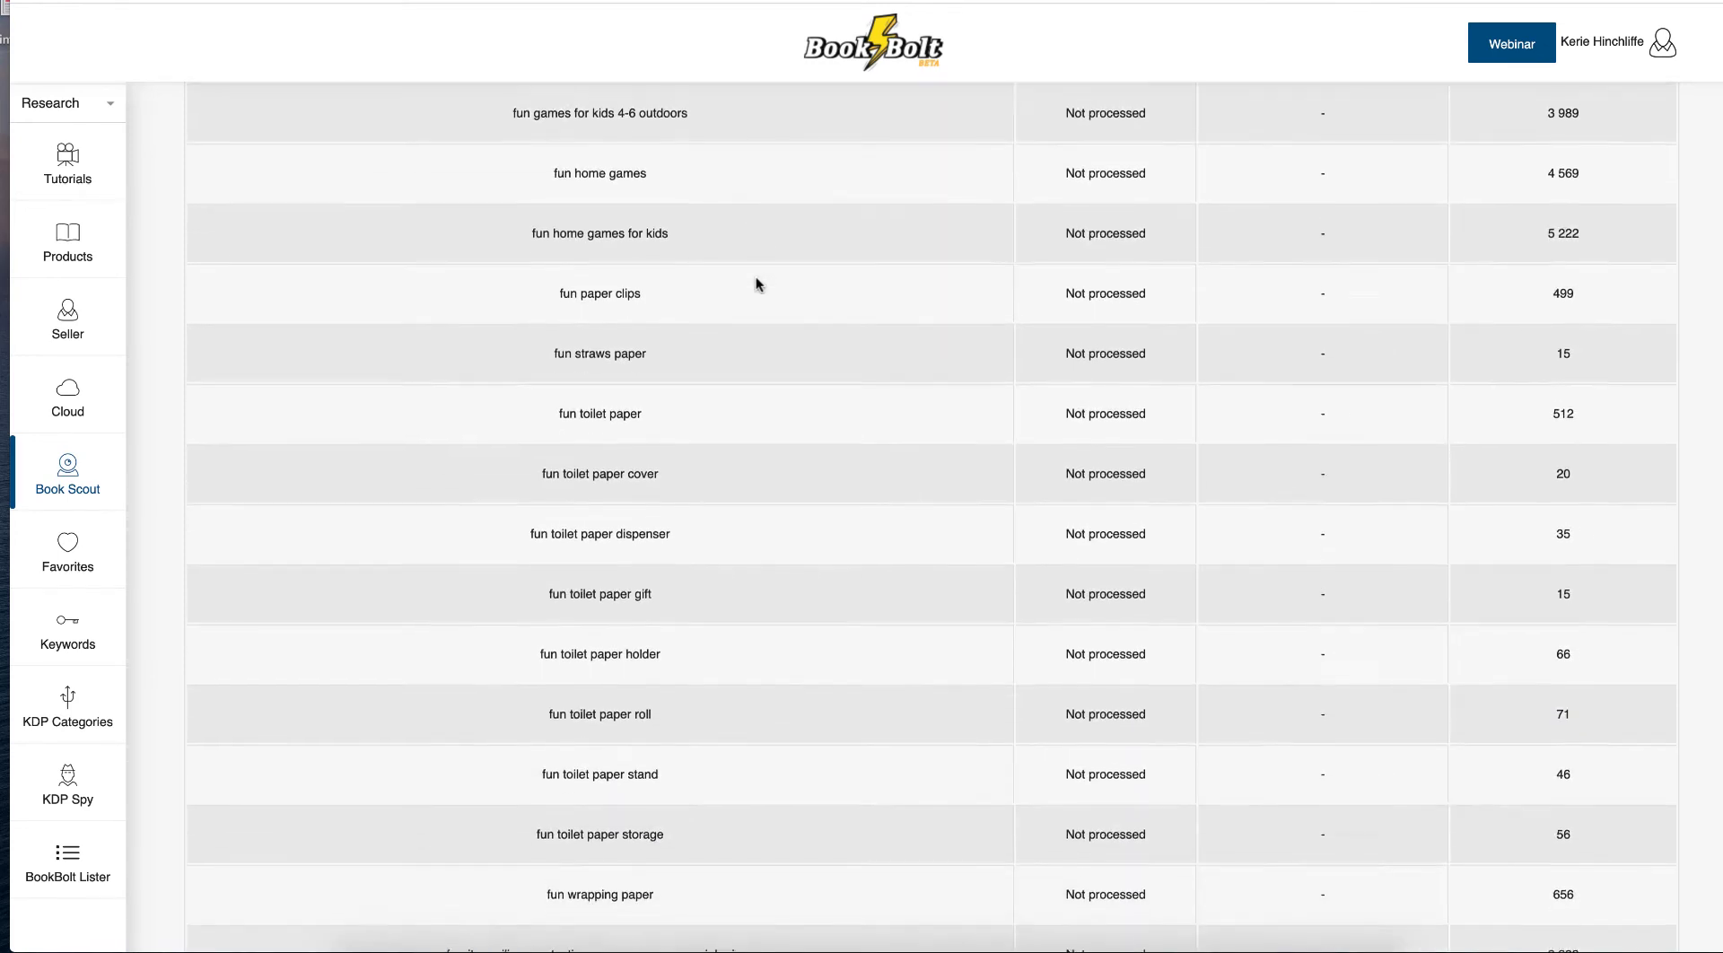
{"action": "scroll", "coordinate": [756, 284], "scroll_direction": "down", "scroll_amount": 3}
{"action": "scroll", "coordinate": [756, 283], "scroll_direction": "down", "scroll_amount": 6}
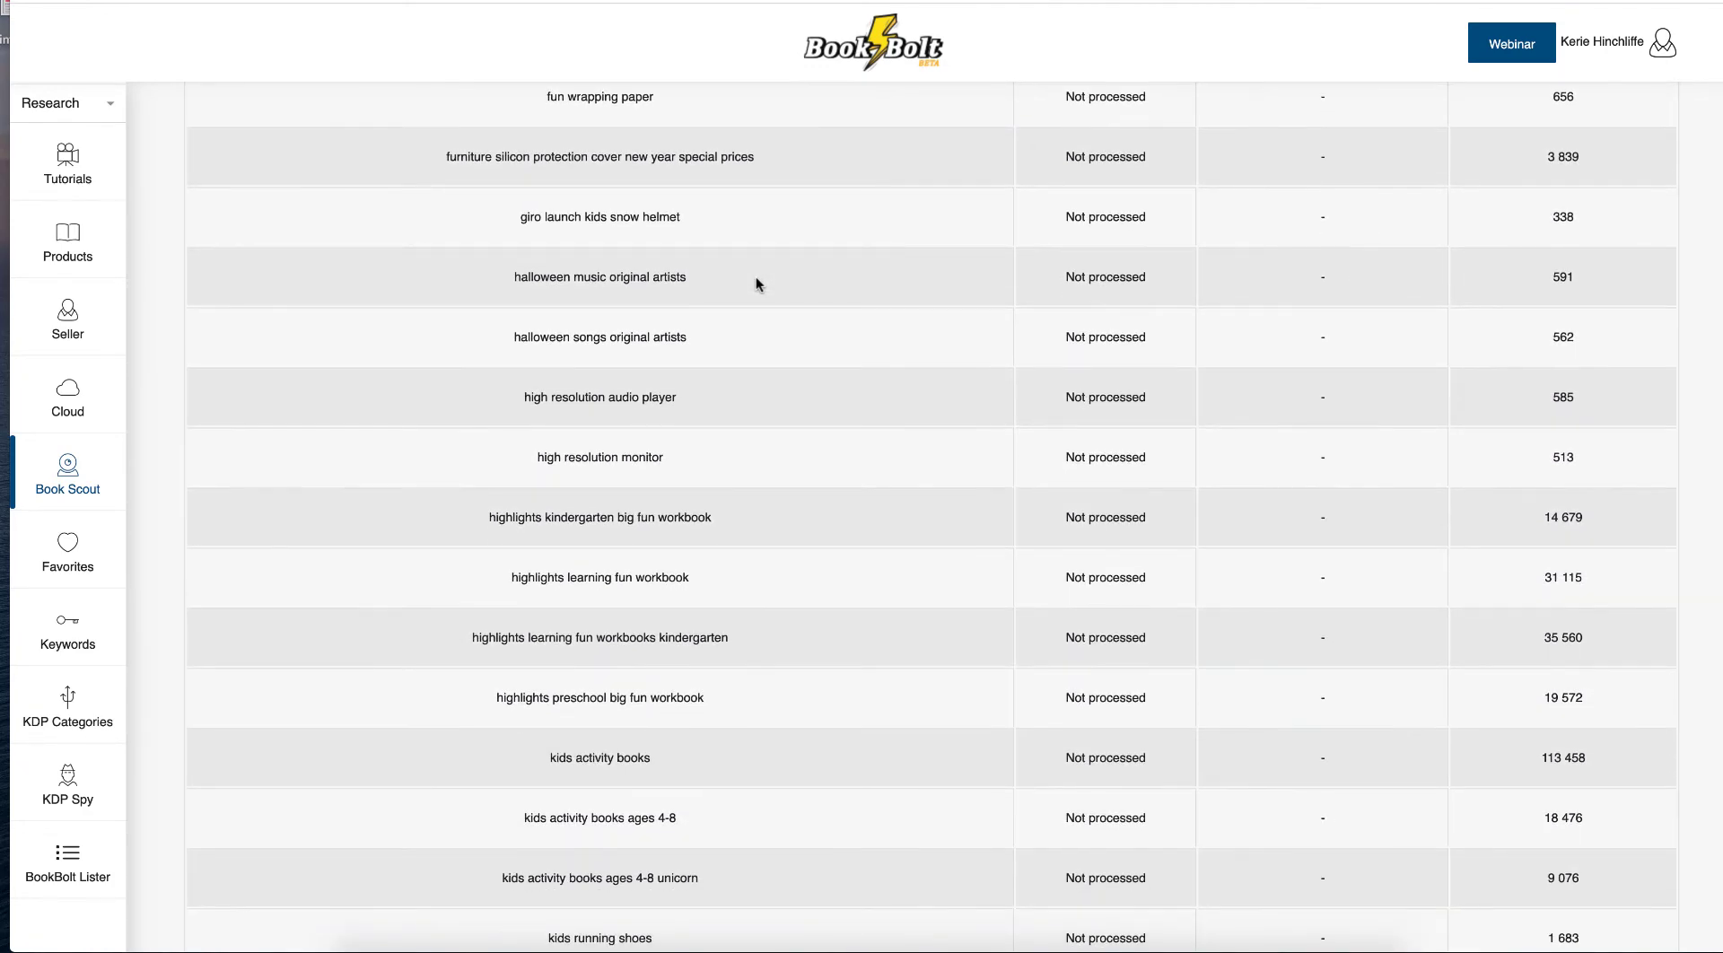
{"action": "scroll", "coordinate": [756, 283], "scroll_direction": "up", "scroll_amount": 1}
{"action": "scroll", "coordinate": [757, 283], "scroll_direction": "down", "scroll_amount": 6}
{"action": "scroll", "coordinate": [756, 284], "scroll_direction": "down", "scroll_amount": 3}
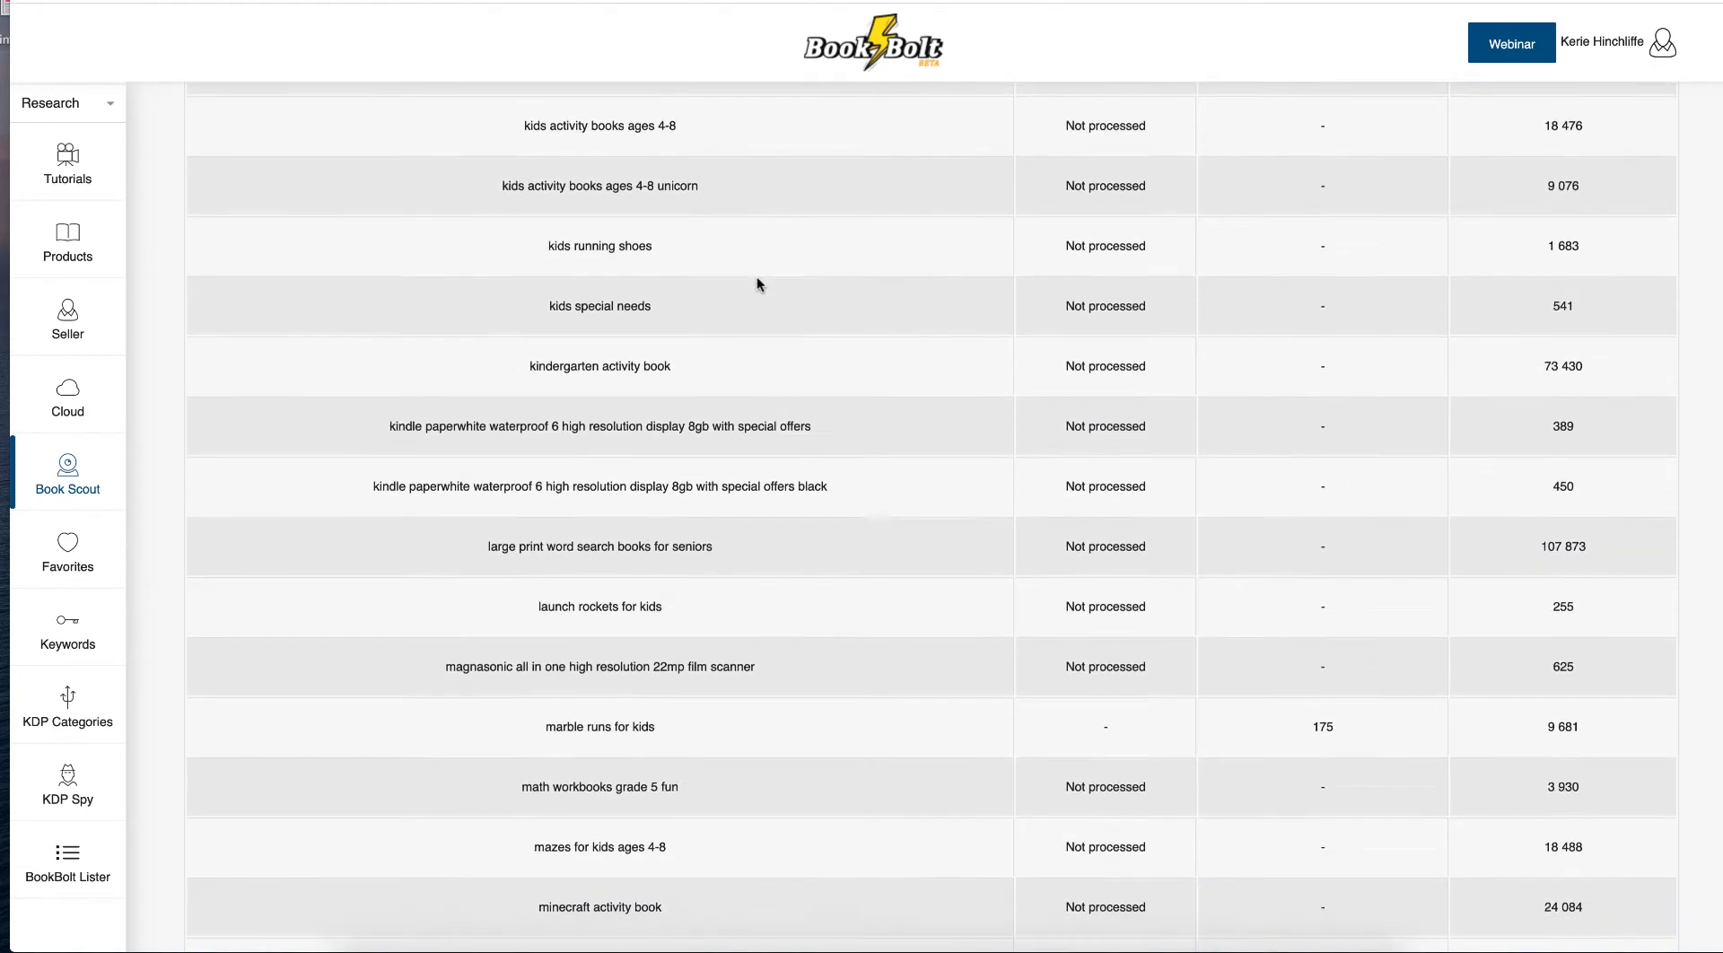
{"action": "scroll", "coordinate": [758, 277], "scroll_direction": "down", "scroll_amount": 4}
{"action": "scroll", "coordinate": [758, 276], "scroll_direction": "down", "scroll_amount": 9}
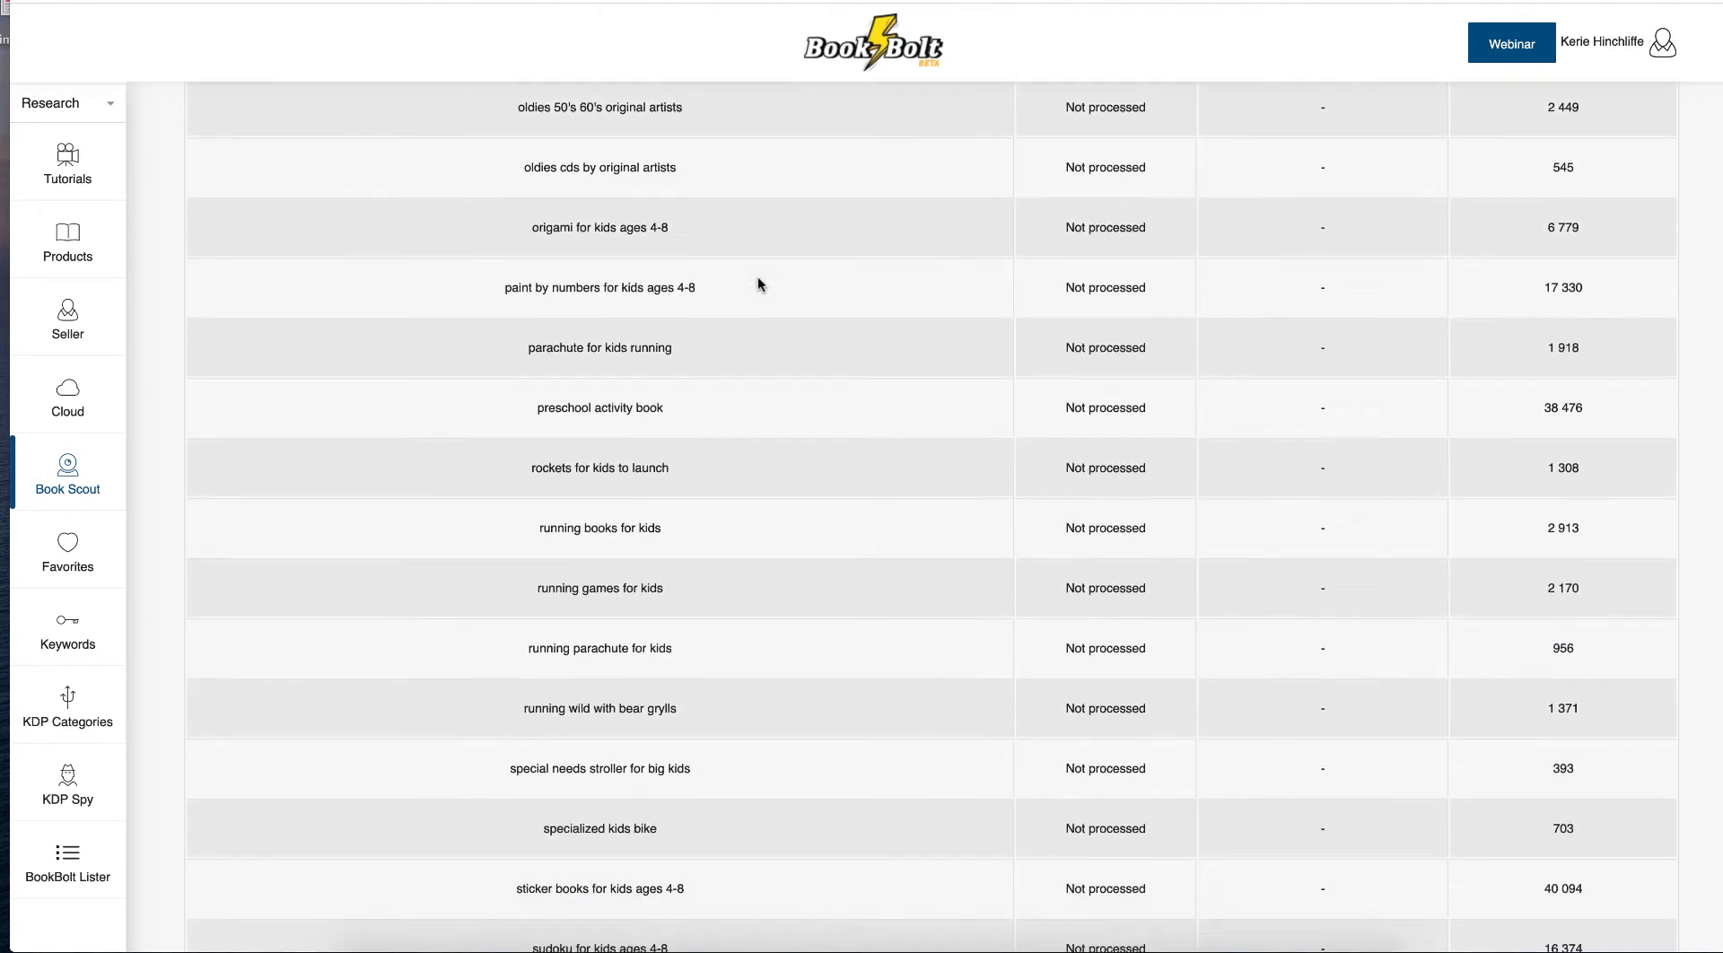
{"action": "scroll", "coordinate": [757, 280], "scroll_direction": "down", "scroll_amount": 1}
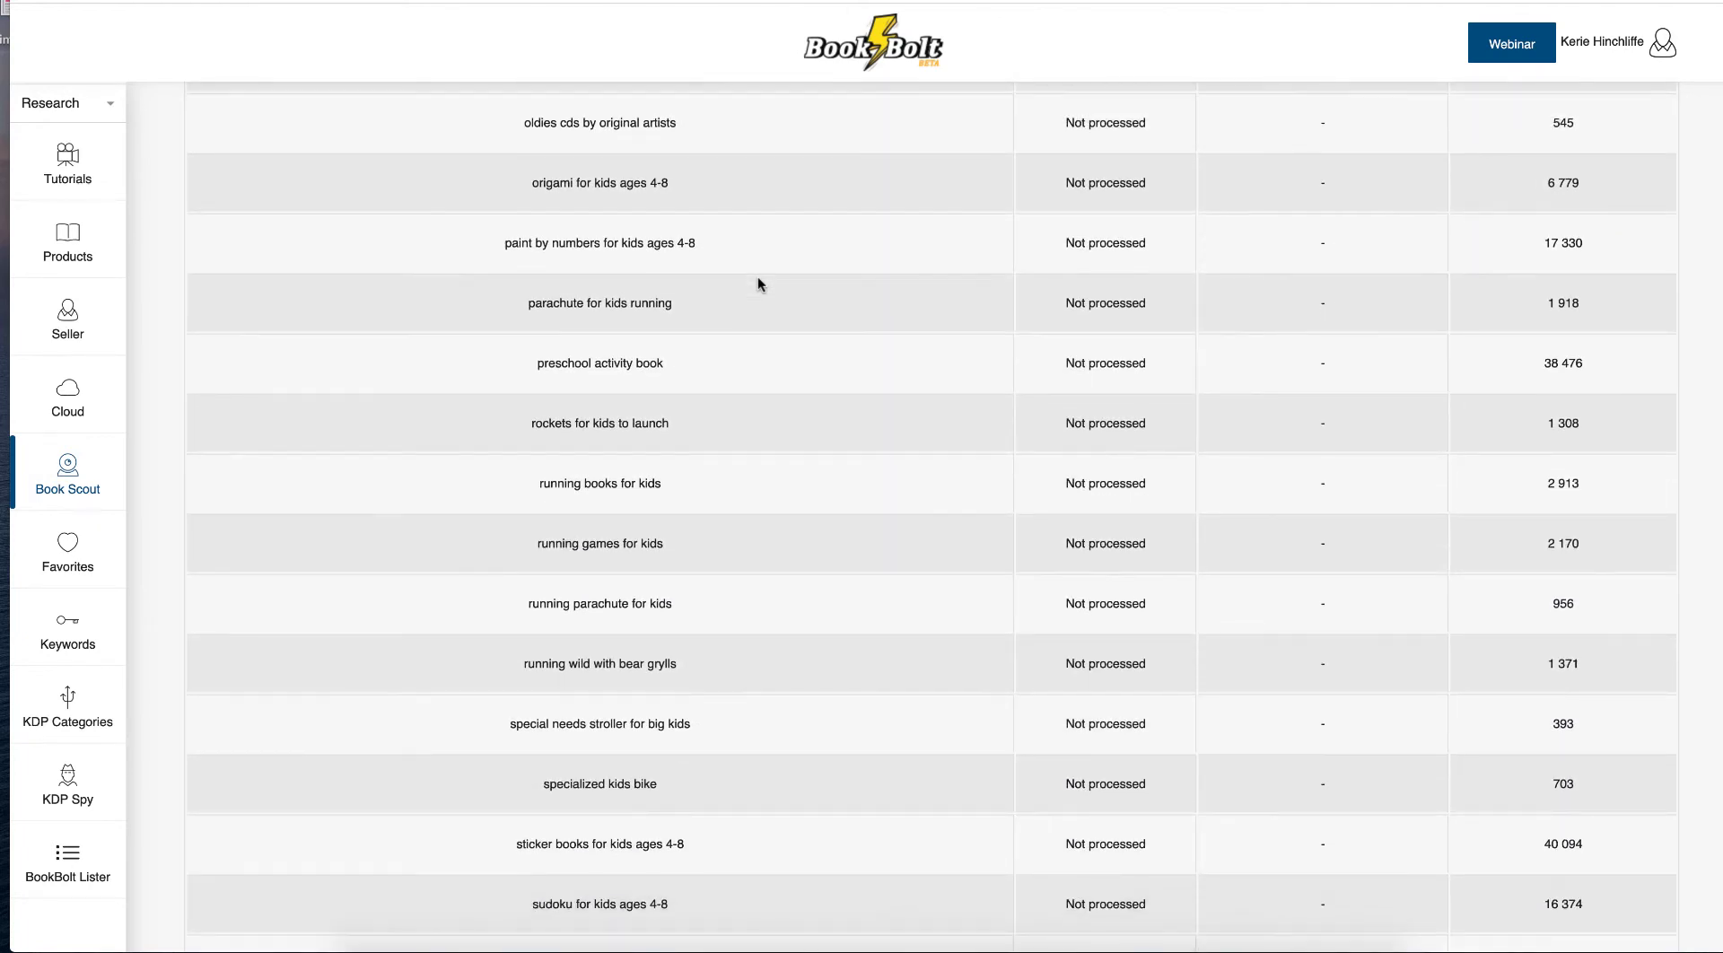
{"action": "scroll", "coordinate": [758, 284], "scroll_direction": "up", "scroll_amount": 1}
{"action": "scroll", "coordinate": [758, 284], "scroll_direction": "down", "scroll_amount": 1}
{"action": "scroll", "coordinate": [750, 240], "scroll_direction": "up", "scroll_amount": 1}
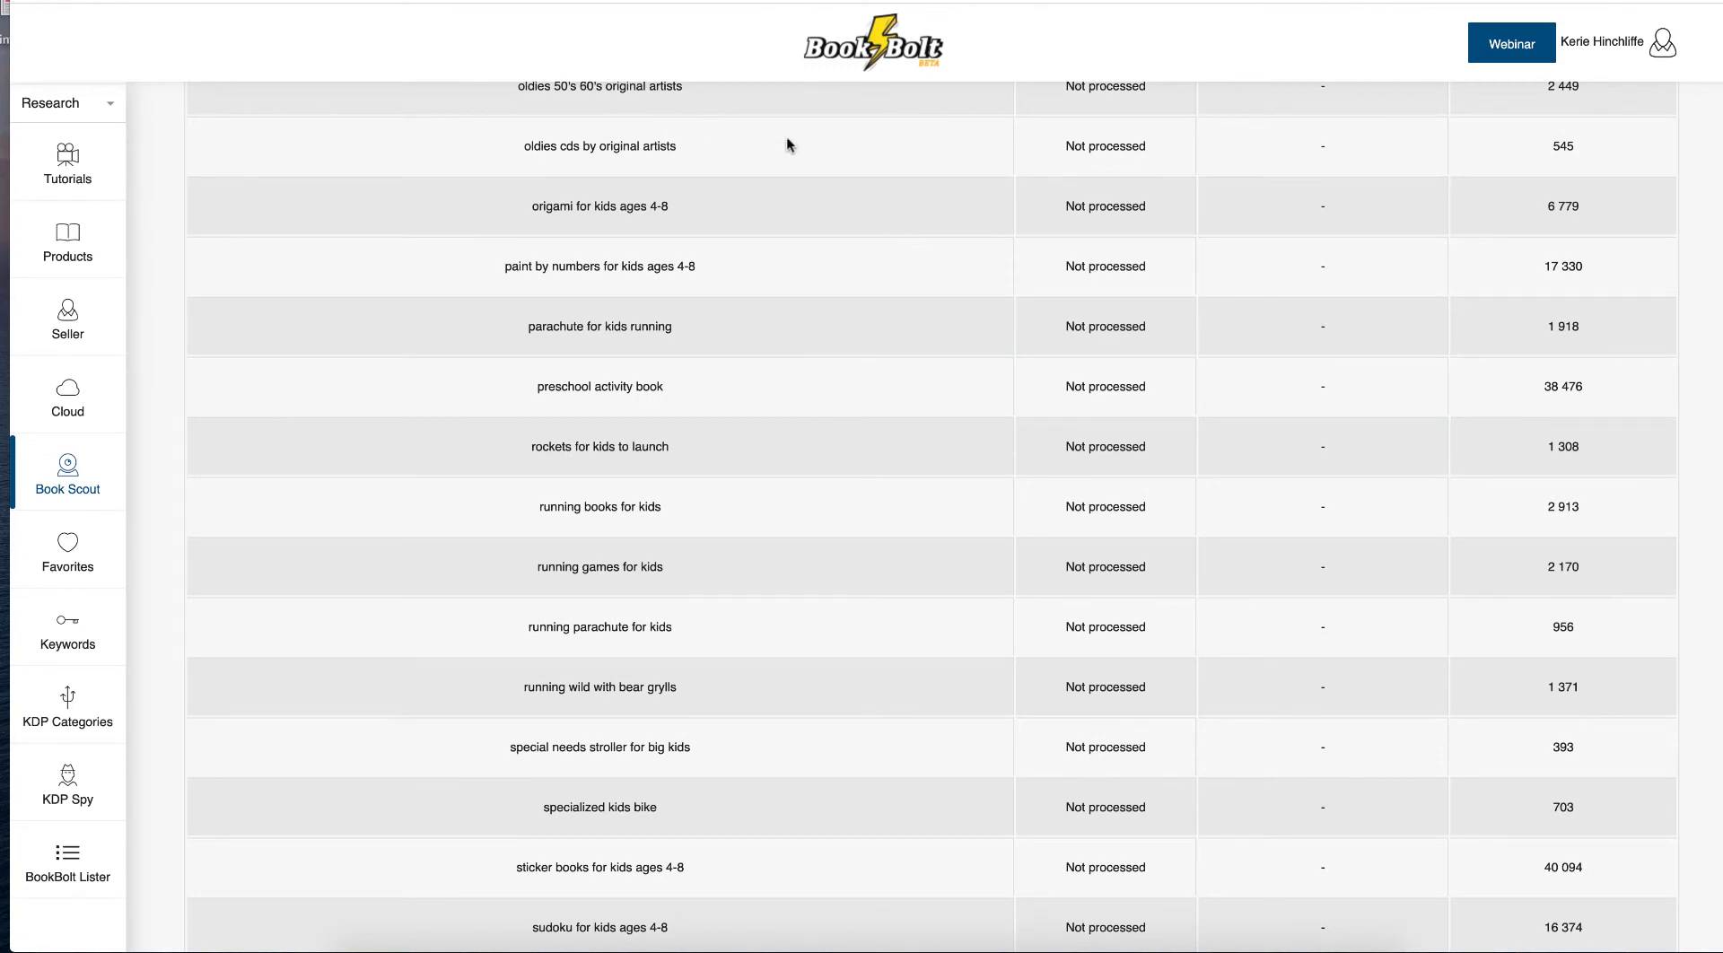
{"action": "scroll", "coordinate": [787, 139], "scroll_direction": "down", "scroll_amount": 5}
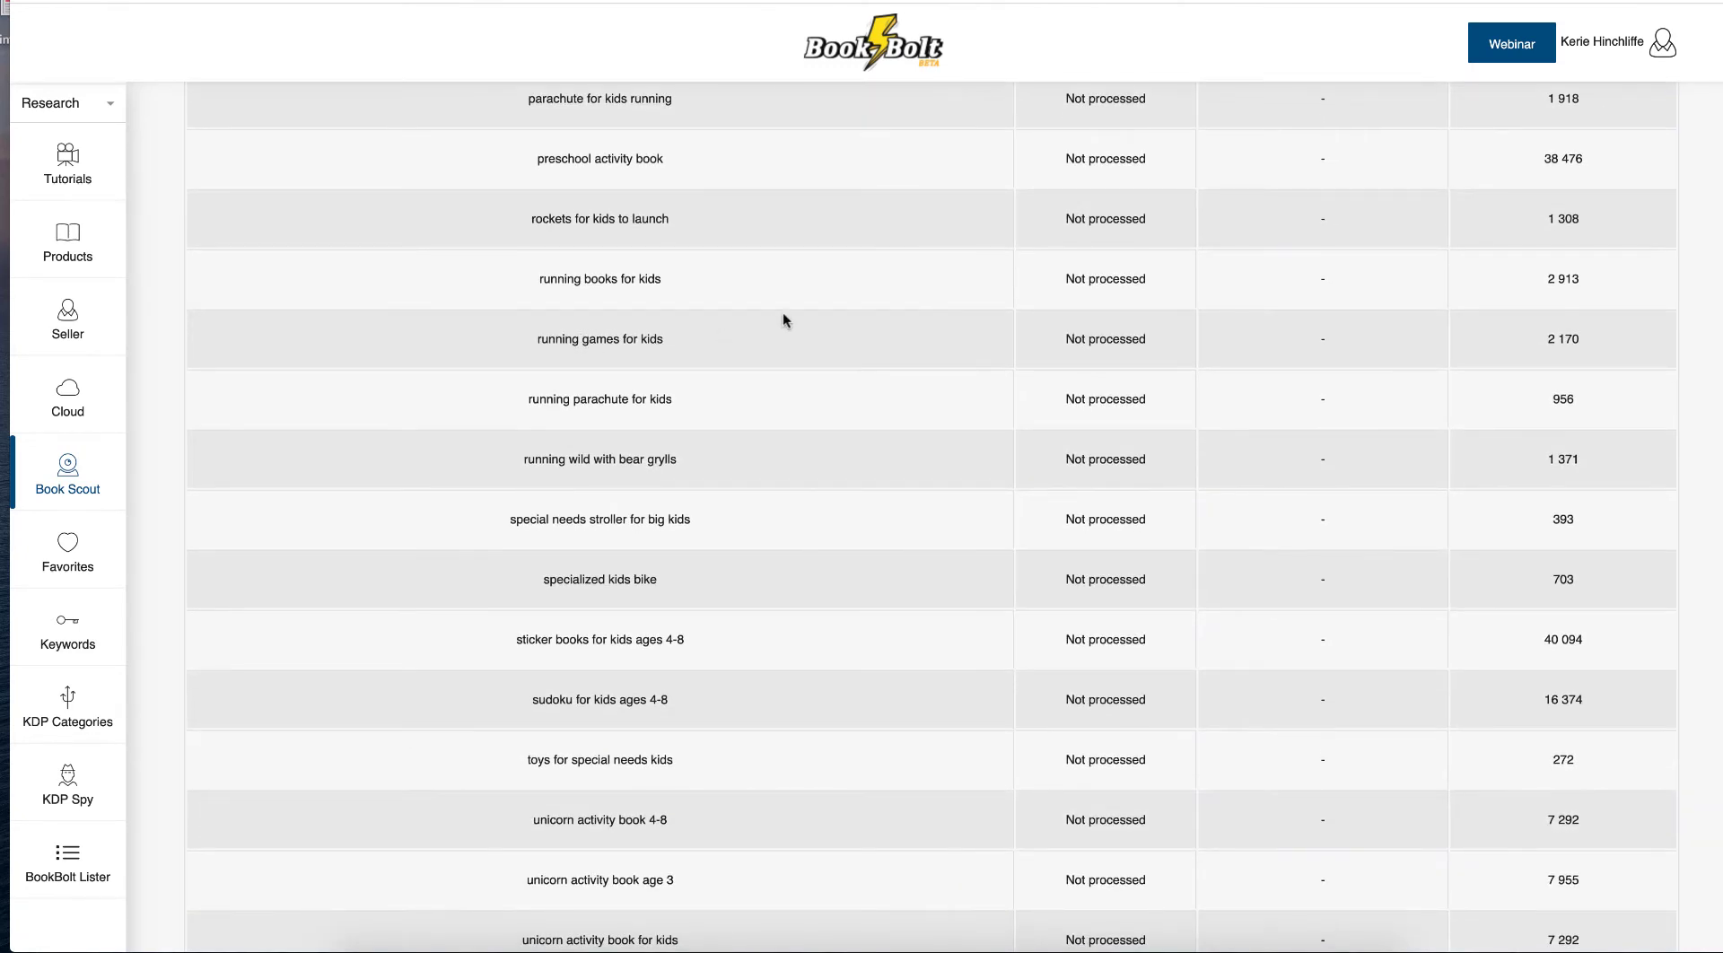
{"action": "scroll", "coordinate": [783, 314], "scroll_direction": "down", "scroll_amount": 7}
{"action": "scroll", "coordinate": [783, 313], "scroll_direction": "down", "scroll_amount": 2}
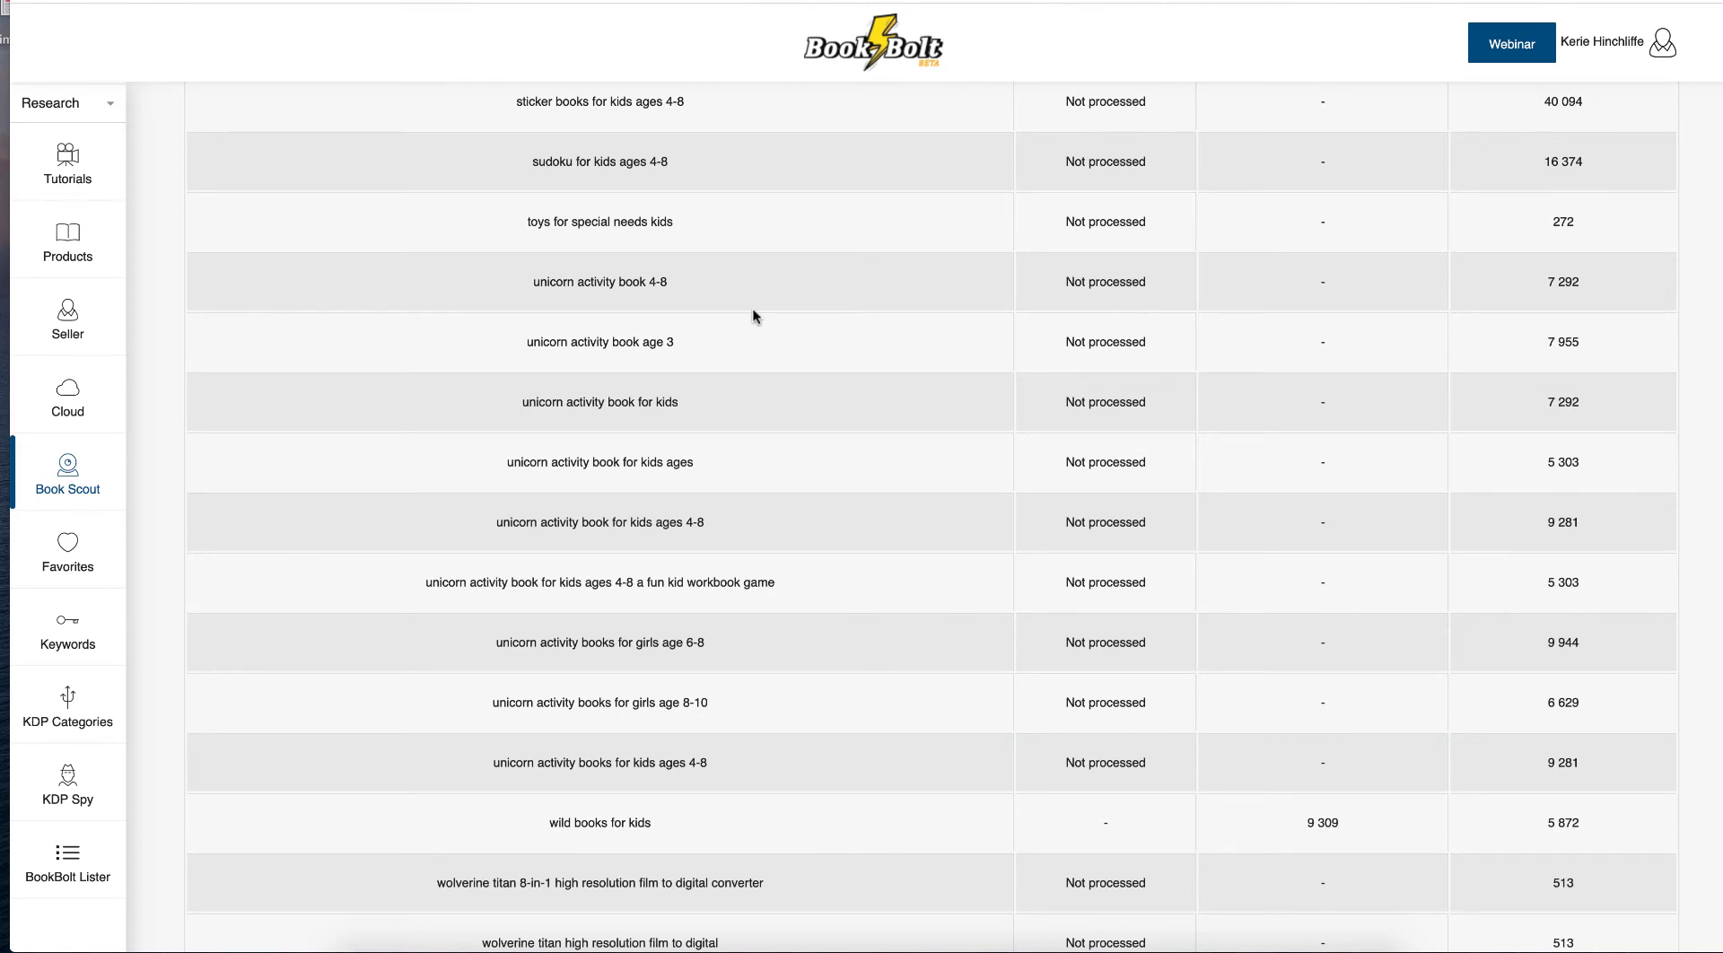
{"action": "scroll", "coordinate": [759, 320], "scroll_direction": "down", "scroll_amount": 1}
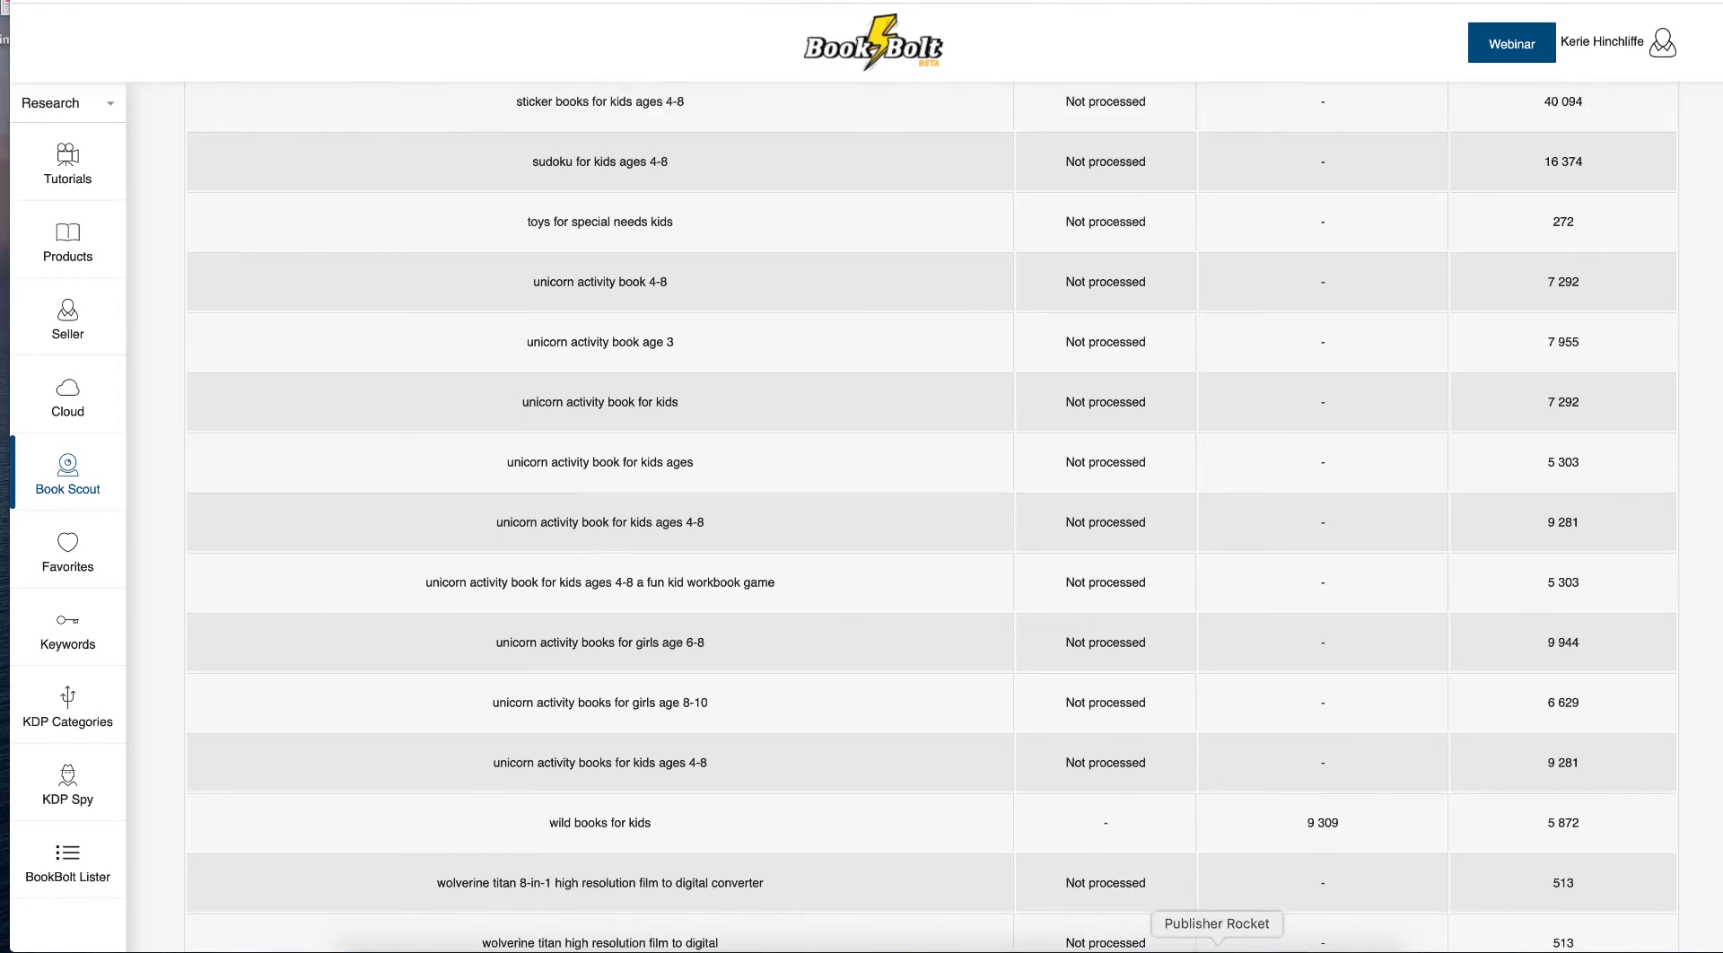
Step: Bring Publisher Rocket's AMS Keyword Search results to the front
{"action": "left_click", "coordinate": [1217, 947]}
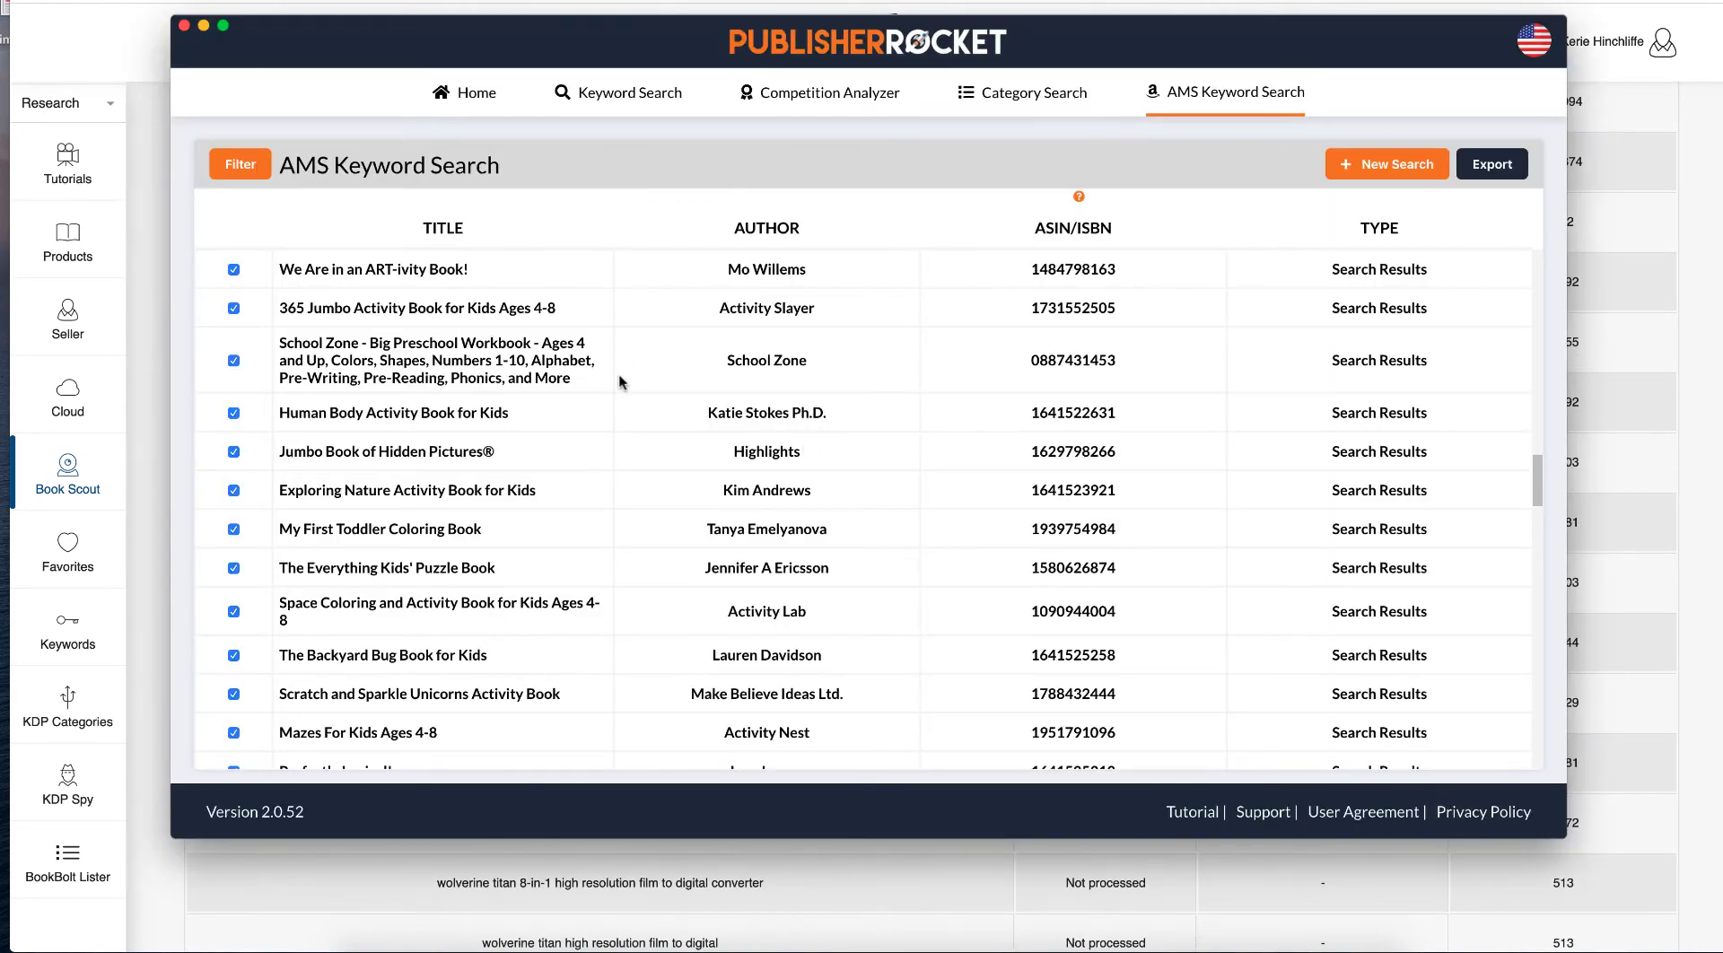
{"action": "scroll", "coordinate": [619, 383], "scroll_direction": "up", "scroll_amount": 15}
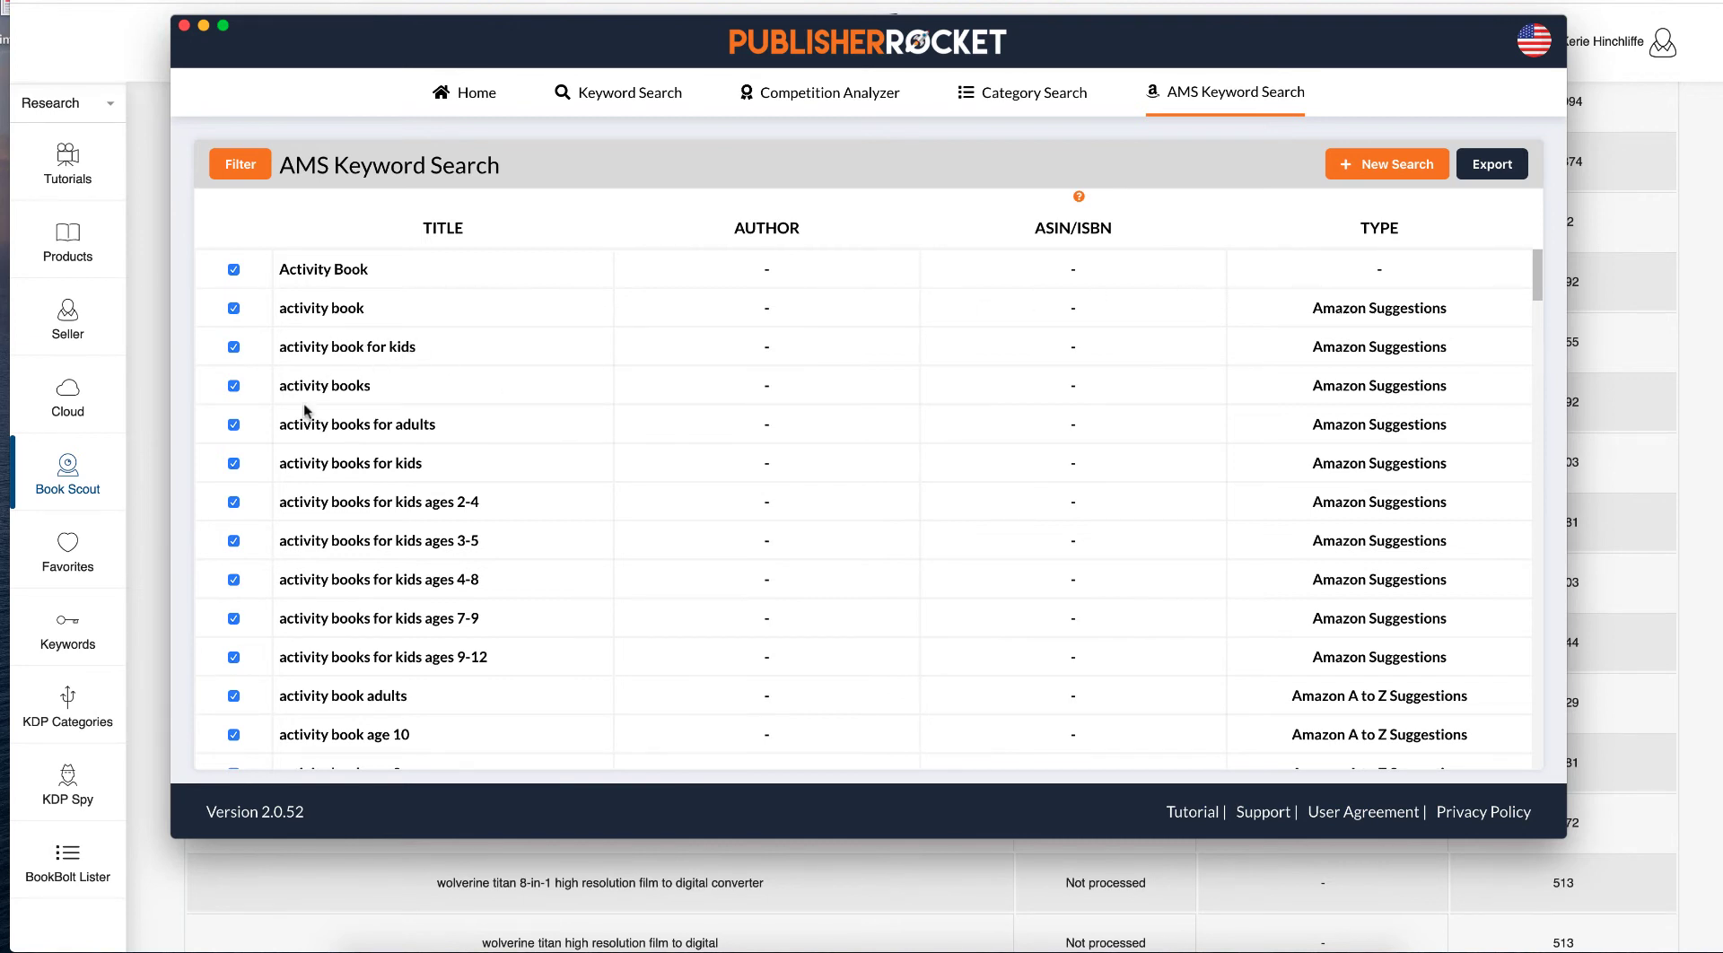
{"action": "scroll", "coordinate": [436, 508], "scroll_direction": "down", "scroll_amount": 3}
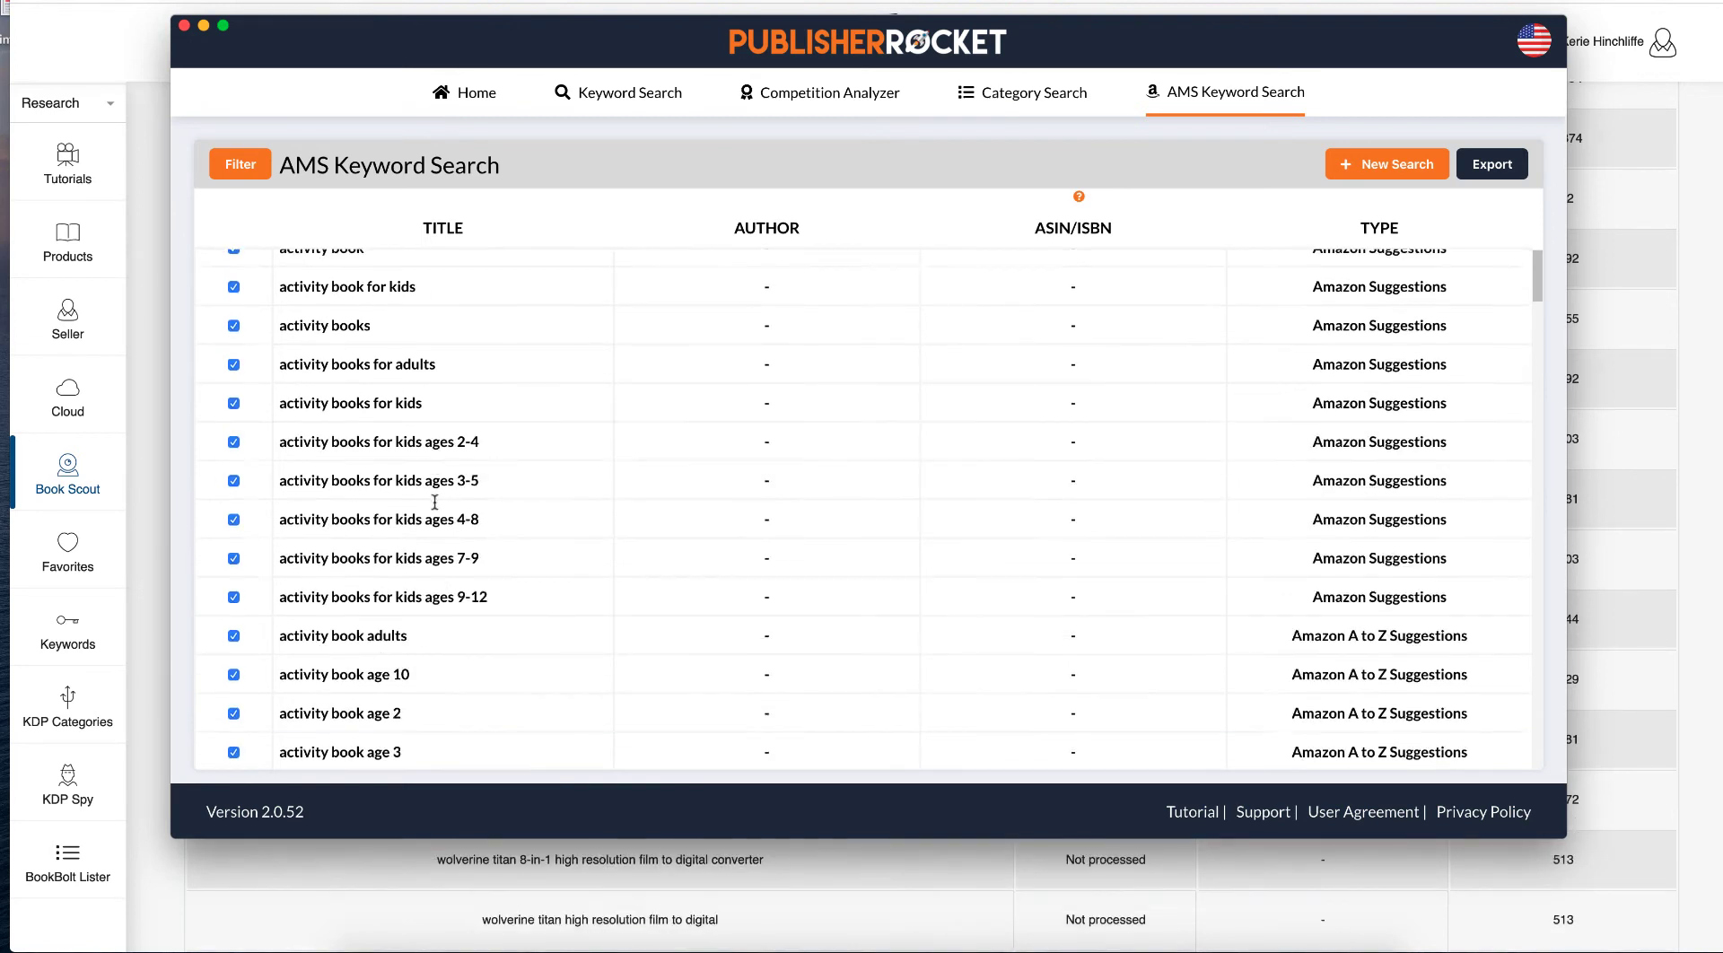
{"action": "scroll", "coordinate": [436, 508], "scroll_direction": "down", "scroll_amount": 2}
{"action": "scroll", "coordinate": [478, 494], "scroll_direction": "down", "scroll_amount": 3}
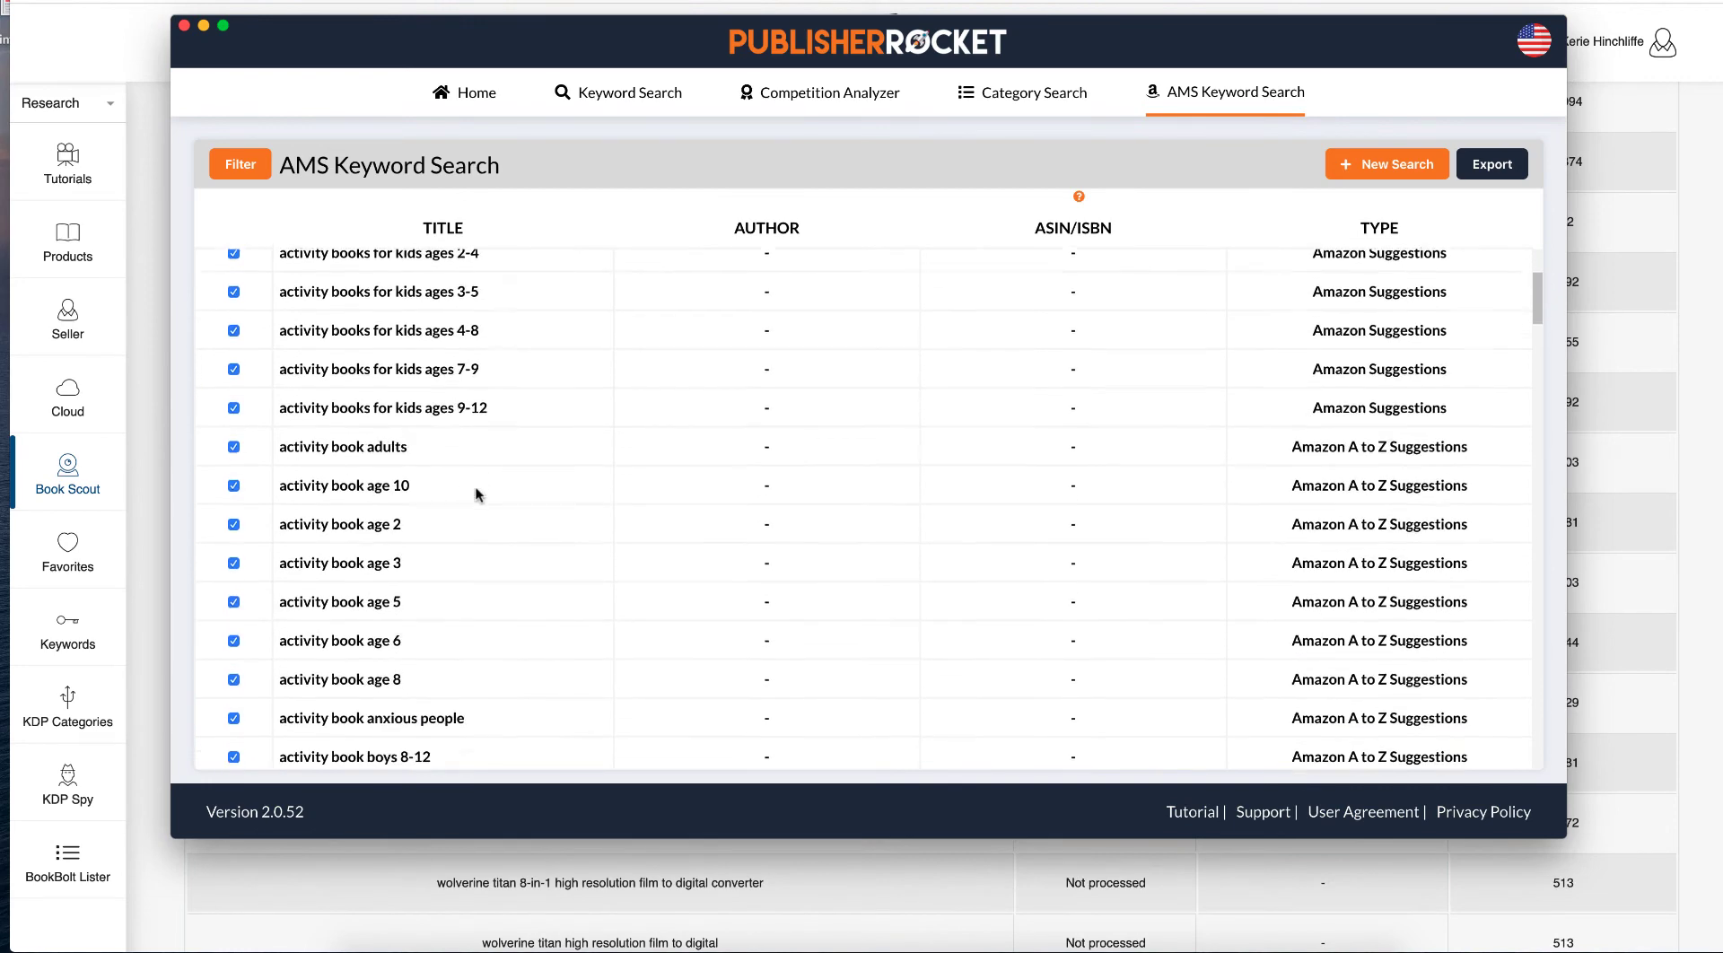
{"action": "scroll", "coordinate": [479, 495], "scroll_direction": "down", "scroll_amount": 3}
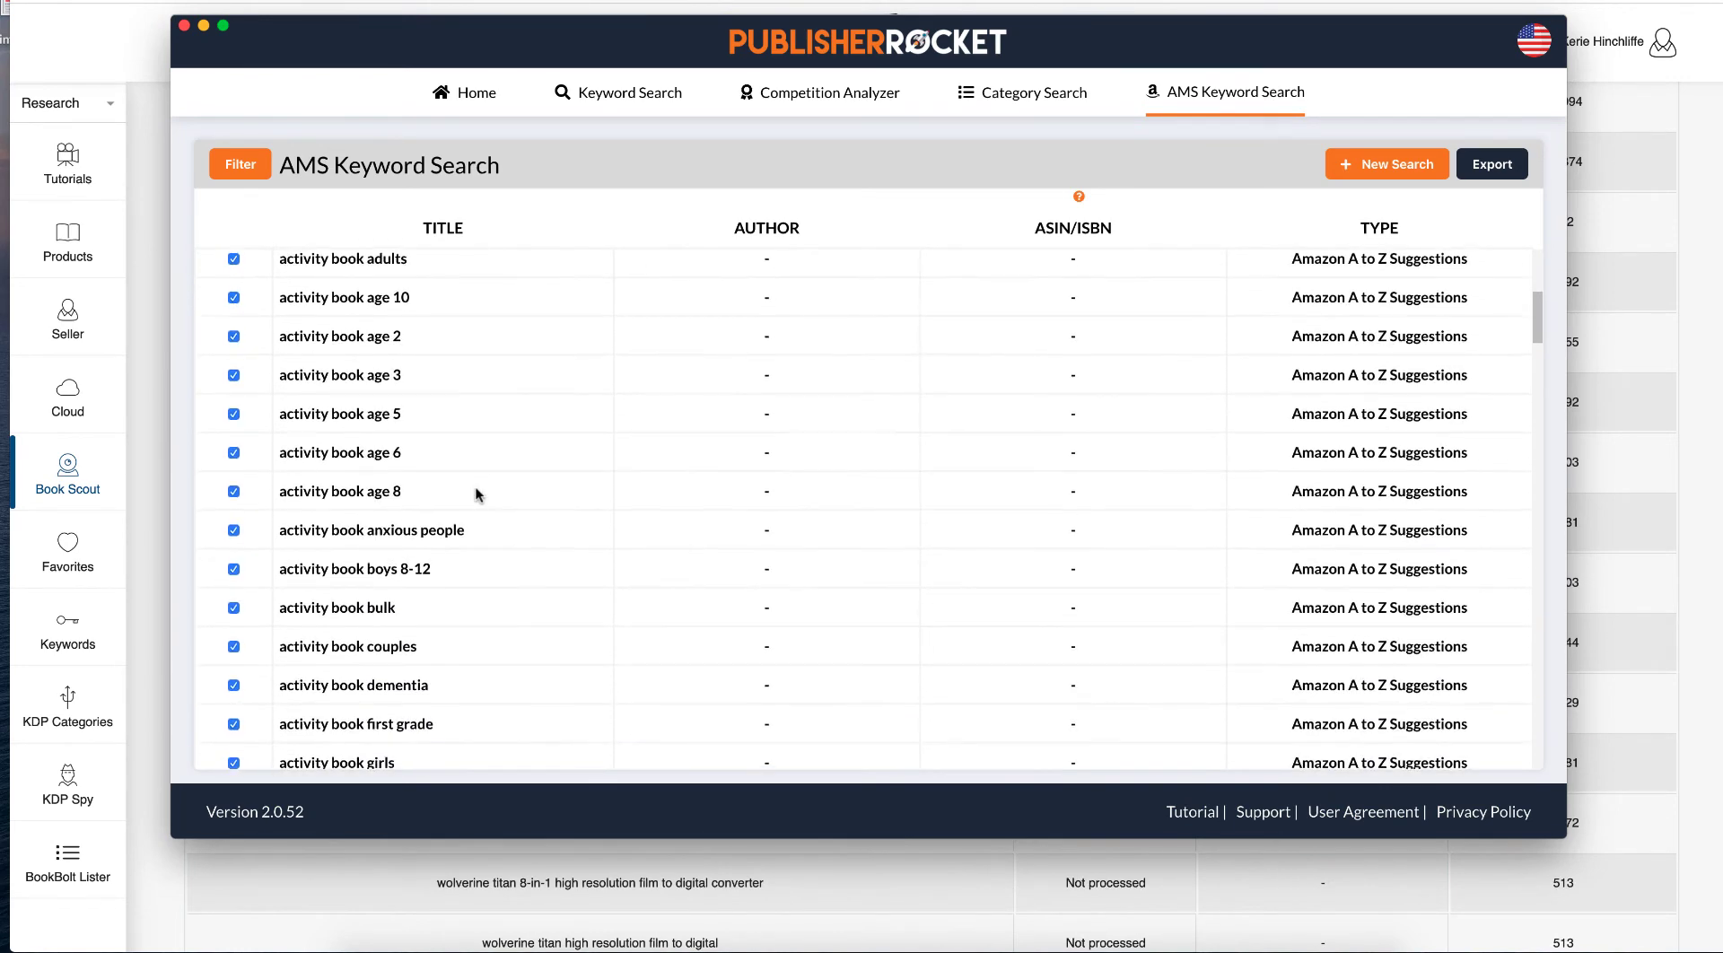
Step: Scroll through the ticked Amazon and A to Z suggestion keywords and competing book titles
{"action": "scroll", "coordinate": [470, 497], "scroll_direction": "down", "scroll_amount": 3}
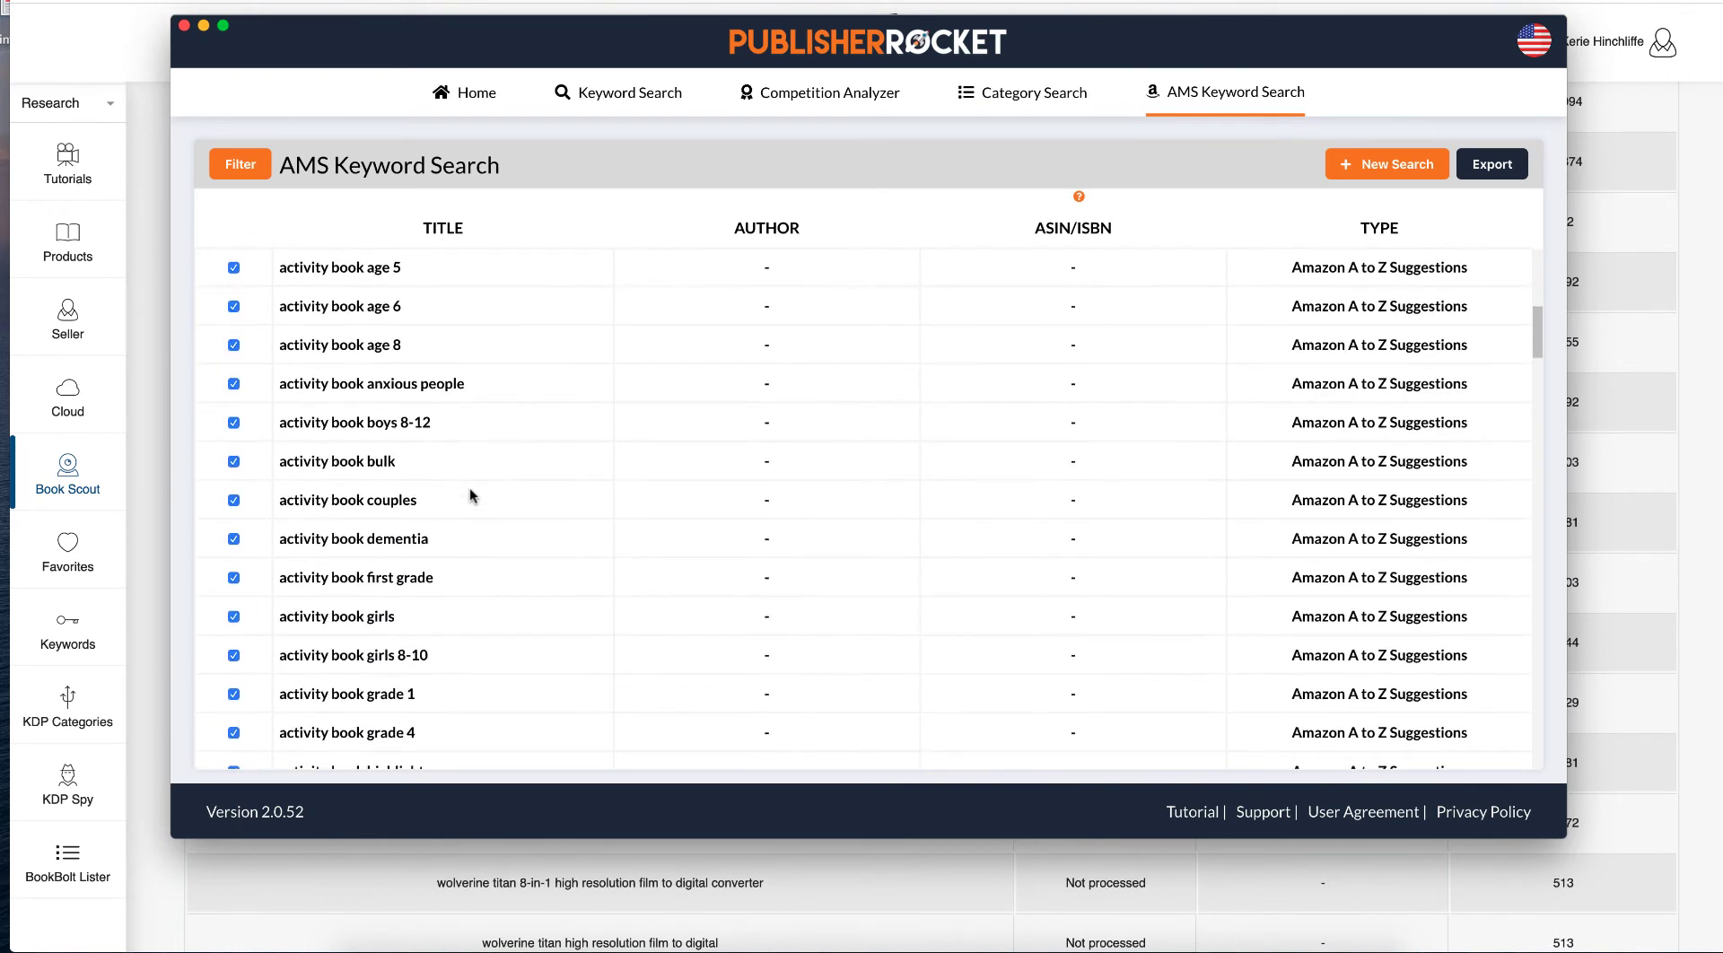
{"action": "scroll", "coordinate": [470, 496], "scroll_direction": "up", "scroll_amount": 5}
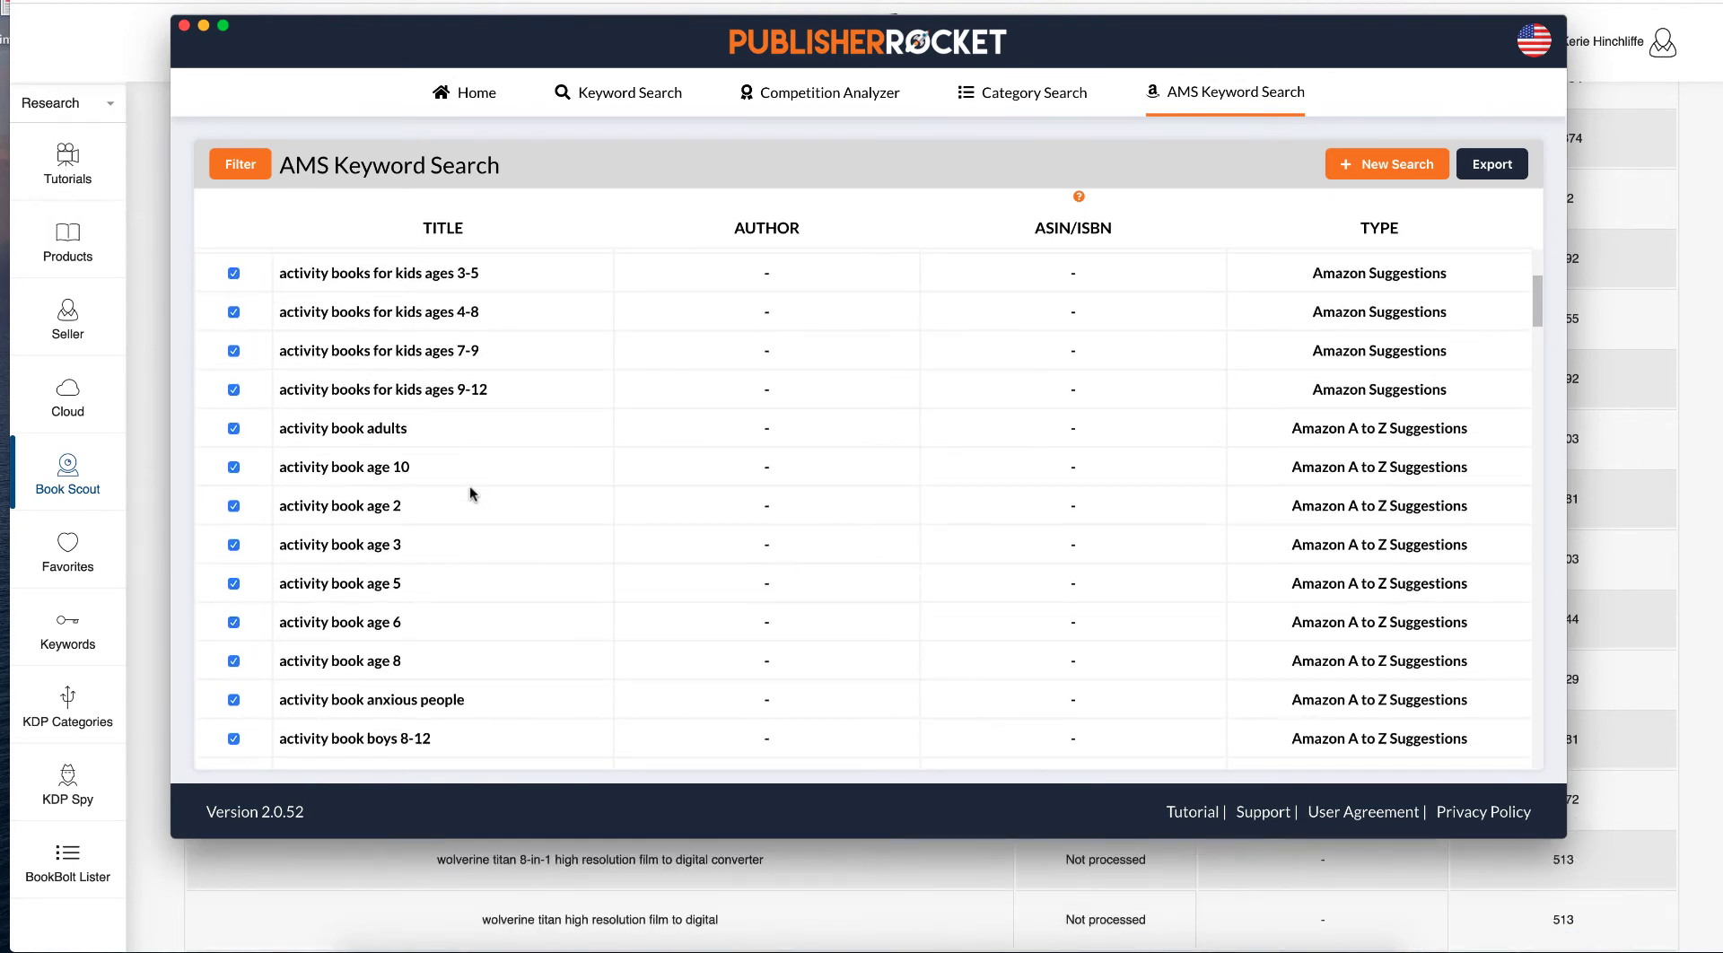
{"action": "scroll", "coordinate": [469, 489], "scroll_direction": "down", "scroll_amount": 2}
{"action": "scroll", "coordinate": [471, 493], "scroll_direction": "up", "scroll_amount": 5}
{"action": "scroll", "coordinate": [490, 530], "scroll_direction": "down", "scroll_amount": 12}
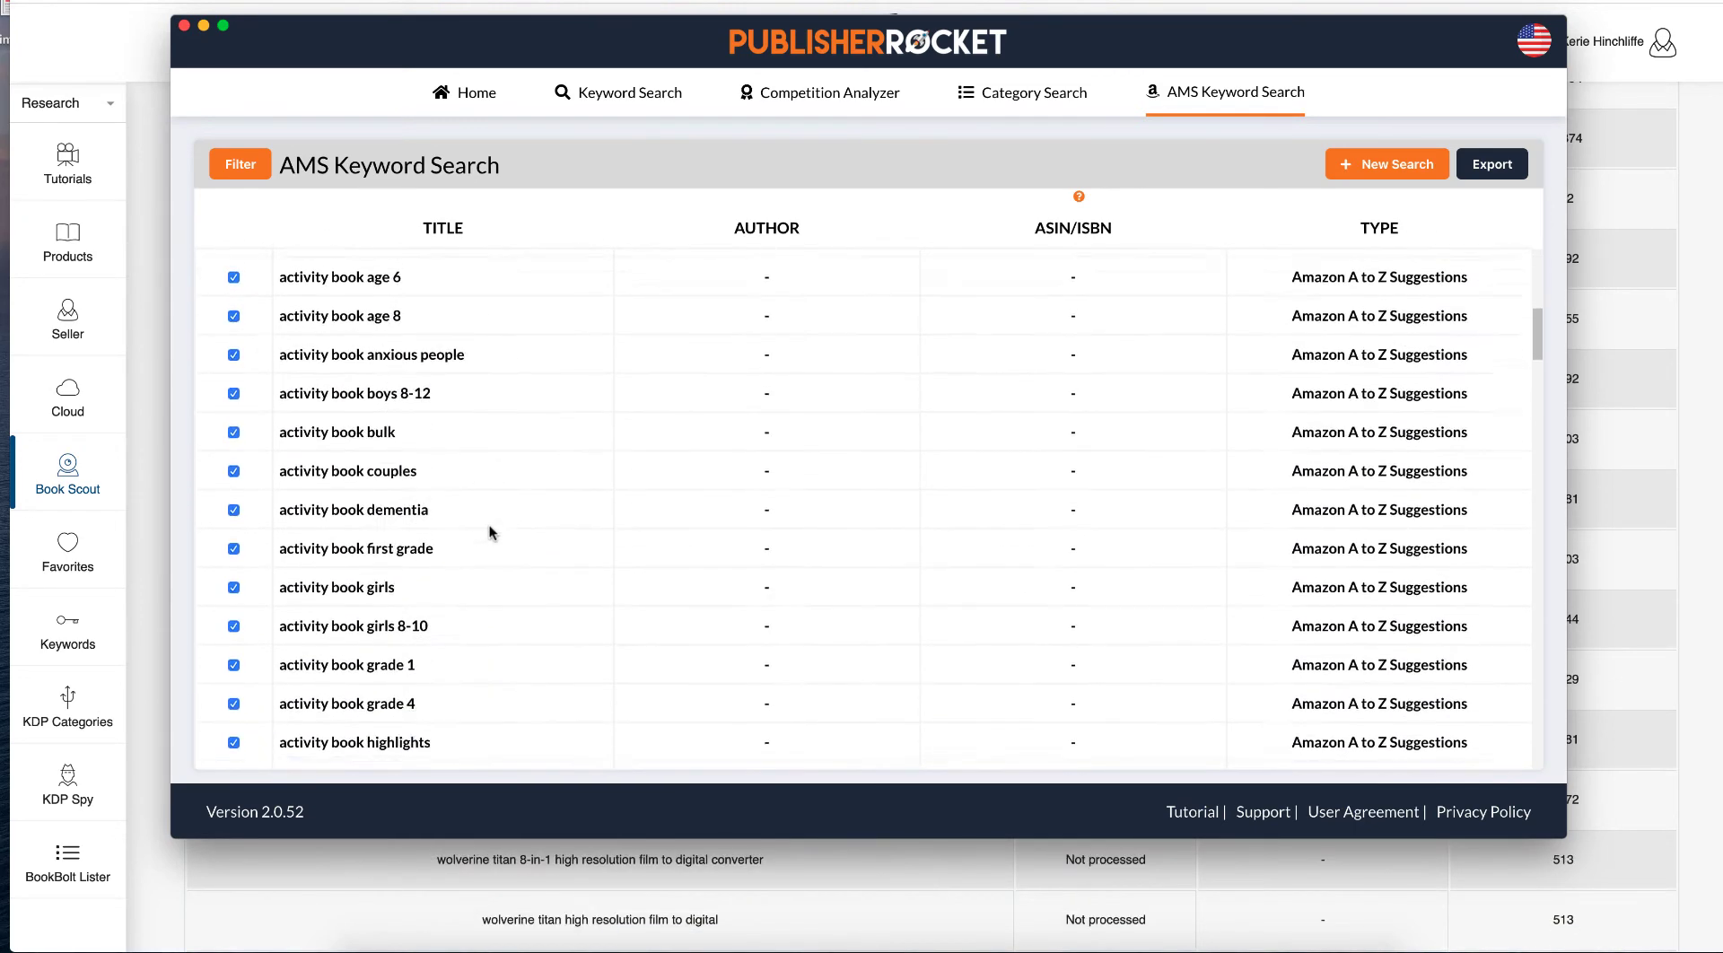
{"action": "scroll", "coordinate": [491, 531], "scroll_direction": "down", "scroll_amount": 3}
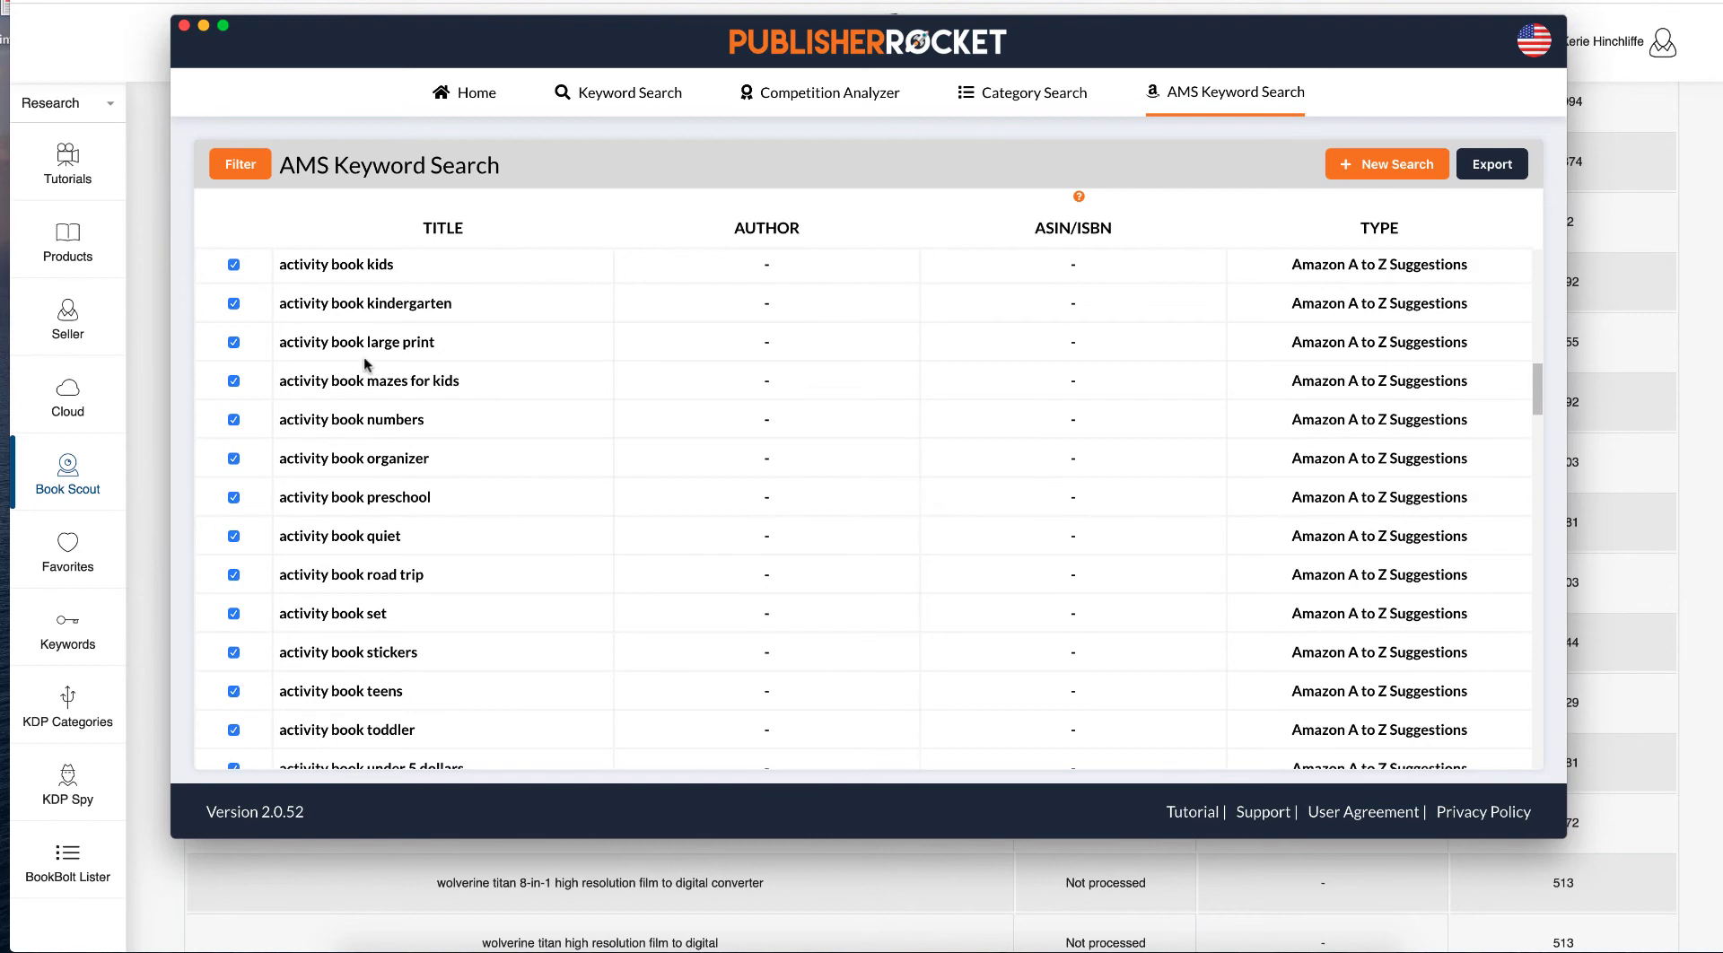
{"action": "scroll", "coordinate": [500, 364], "scroll_direction": "down", "scroll_amount": 4}
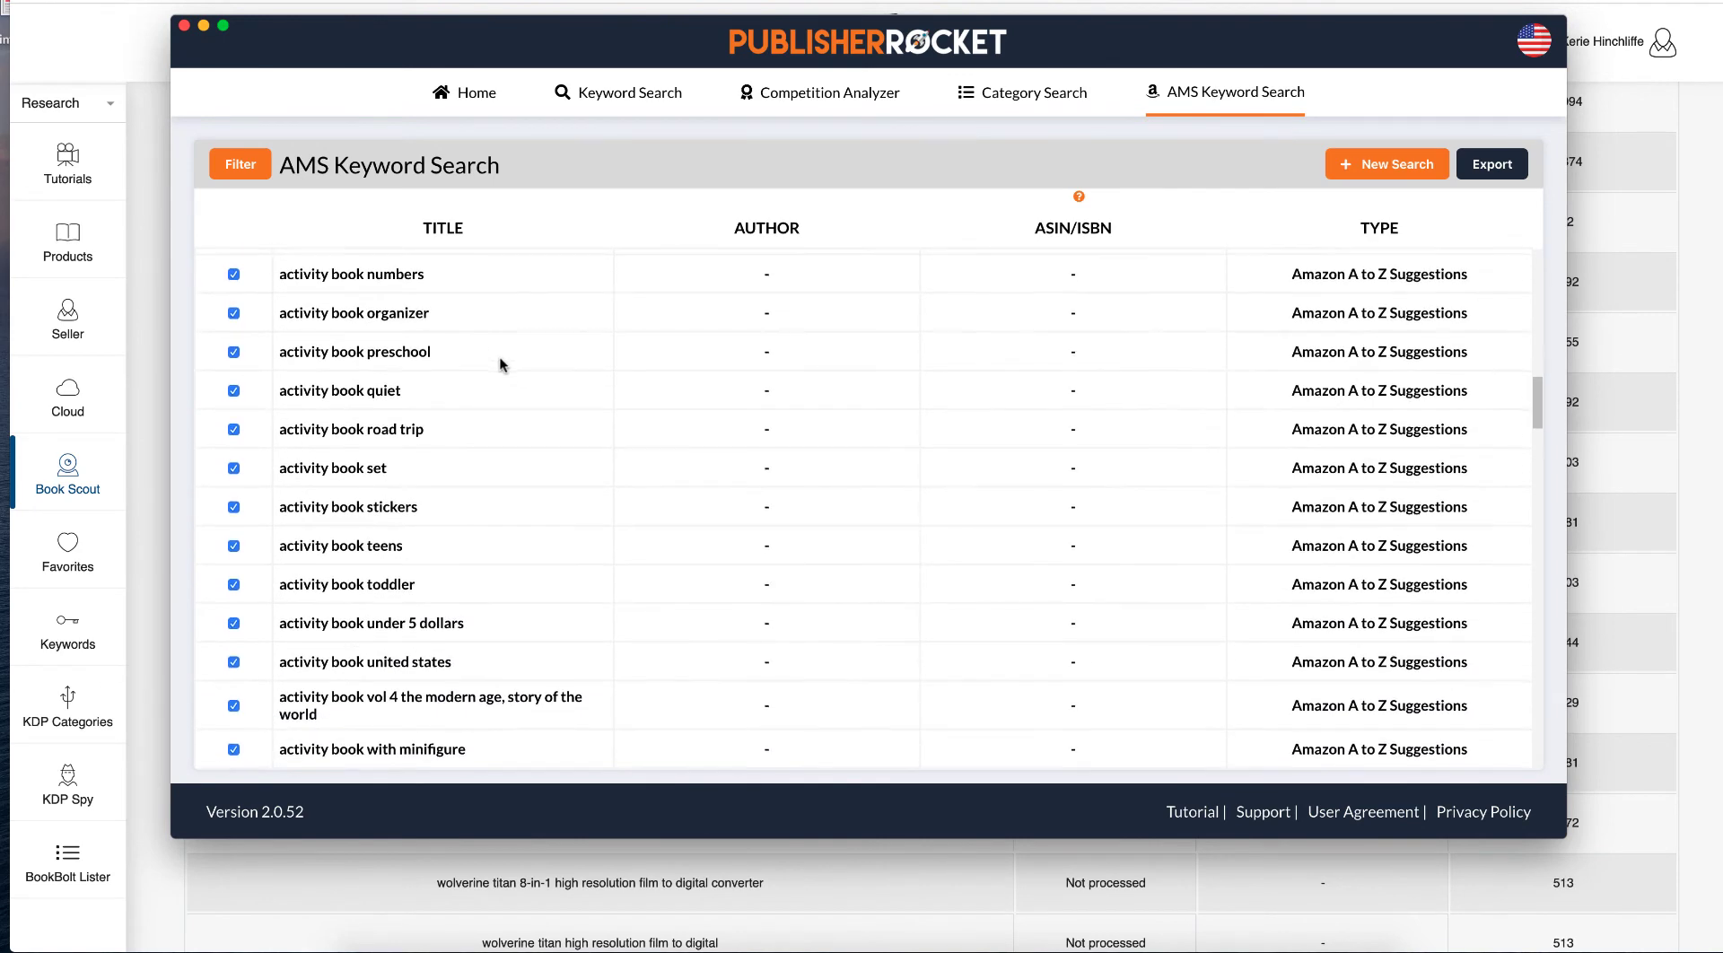
{"action": "scroll", "coordinate": [500, 363], "scroll_direction": "down", "scroll_amount": 5}
{"action": "scroll", "coordinate": [500, 364], "scroll_direction": "down", "scroll_amount": 2}
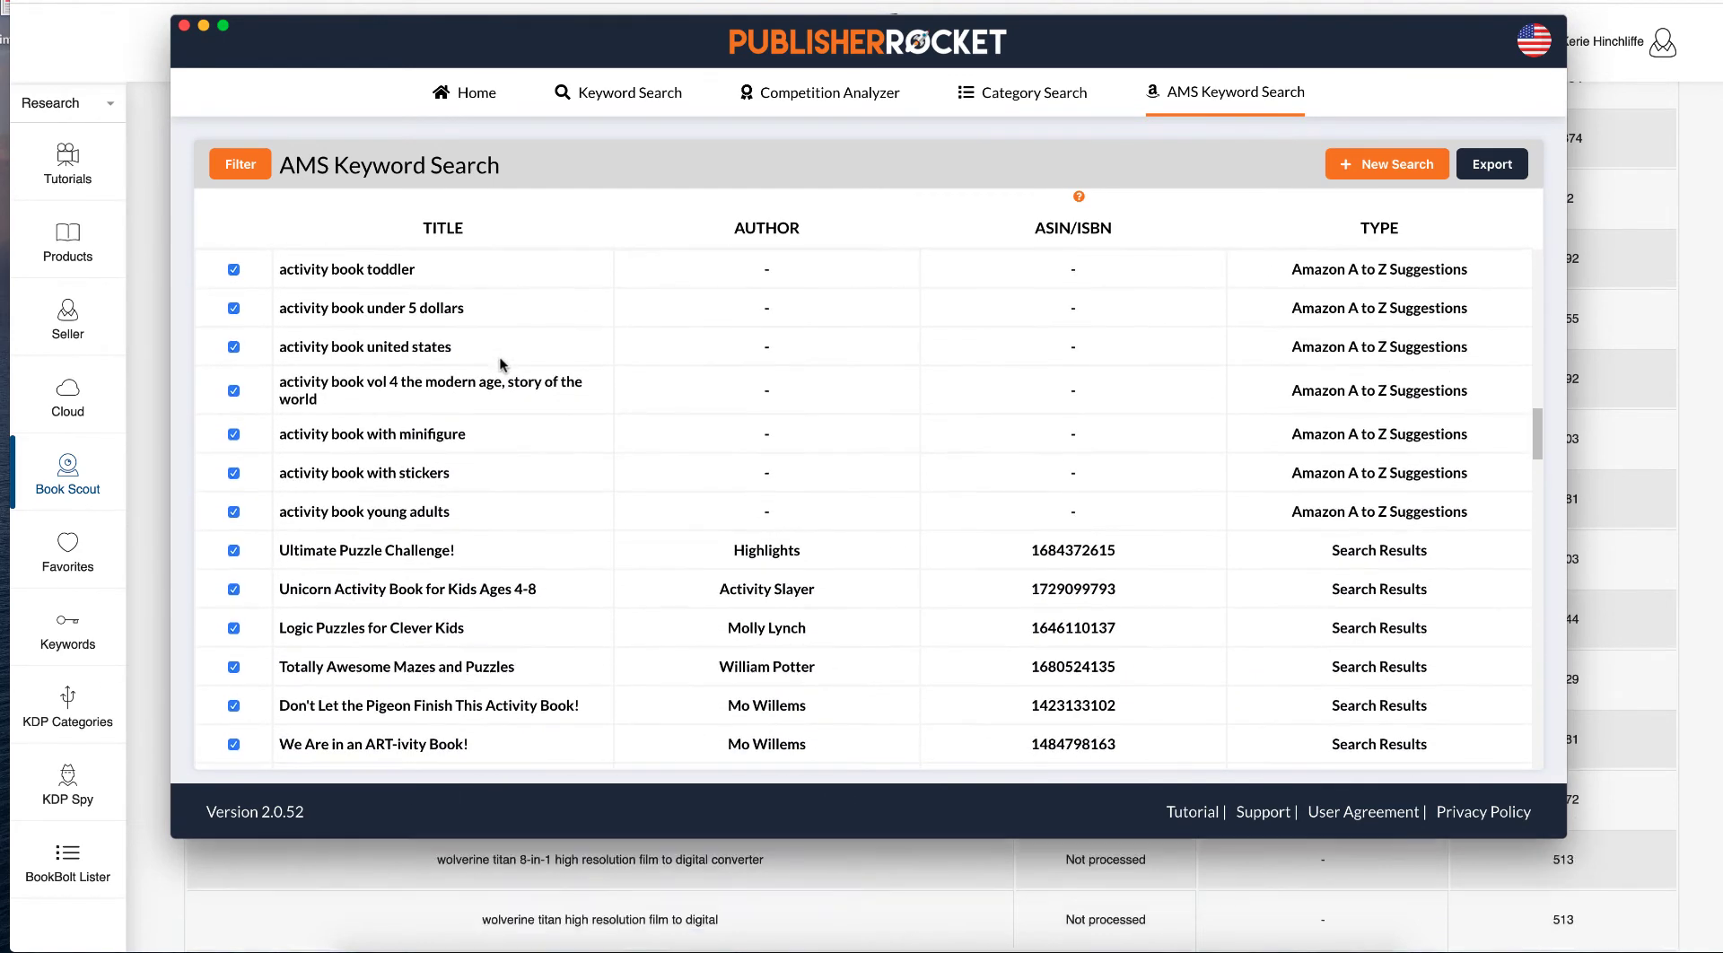
{"action": "scroll", "coordinate": [500, 363], "scroll_direction": "down", "scroll_amount": 3}
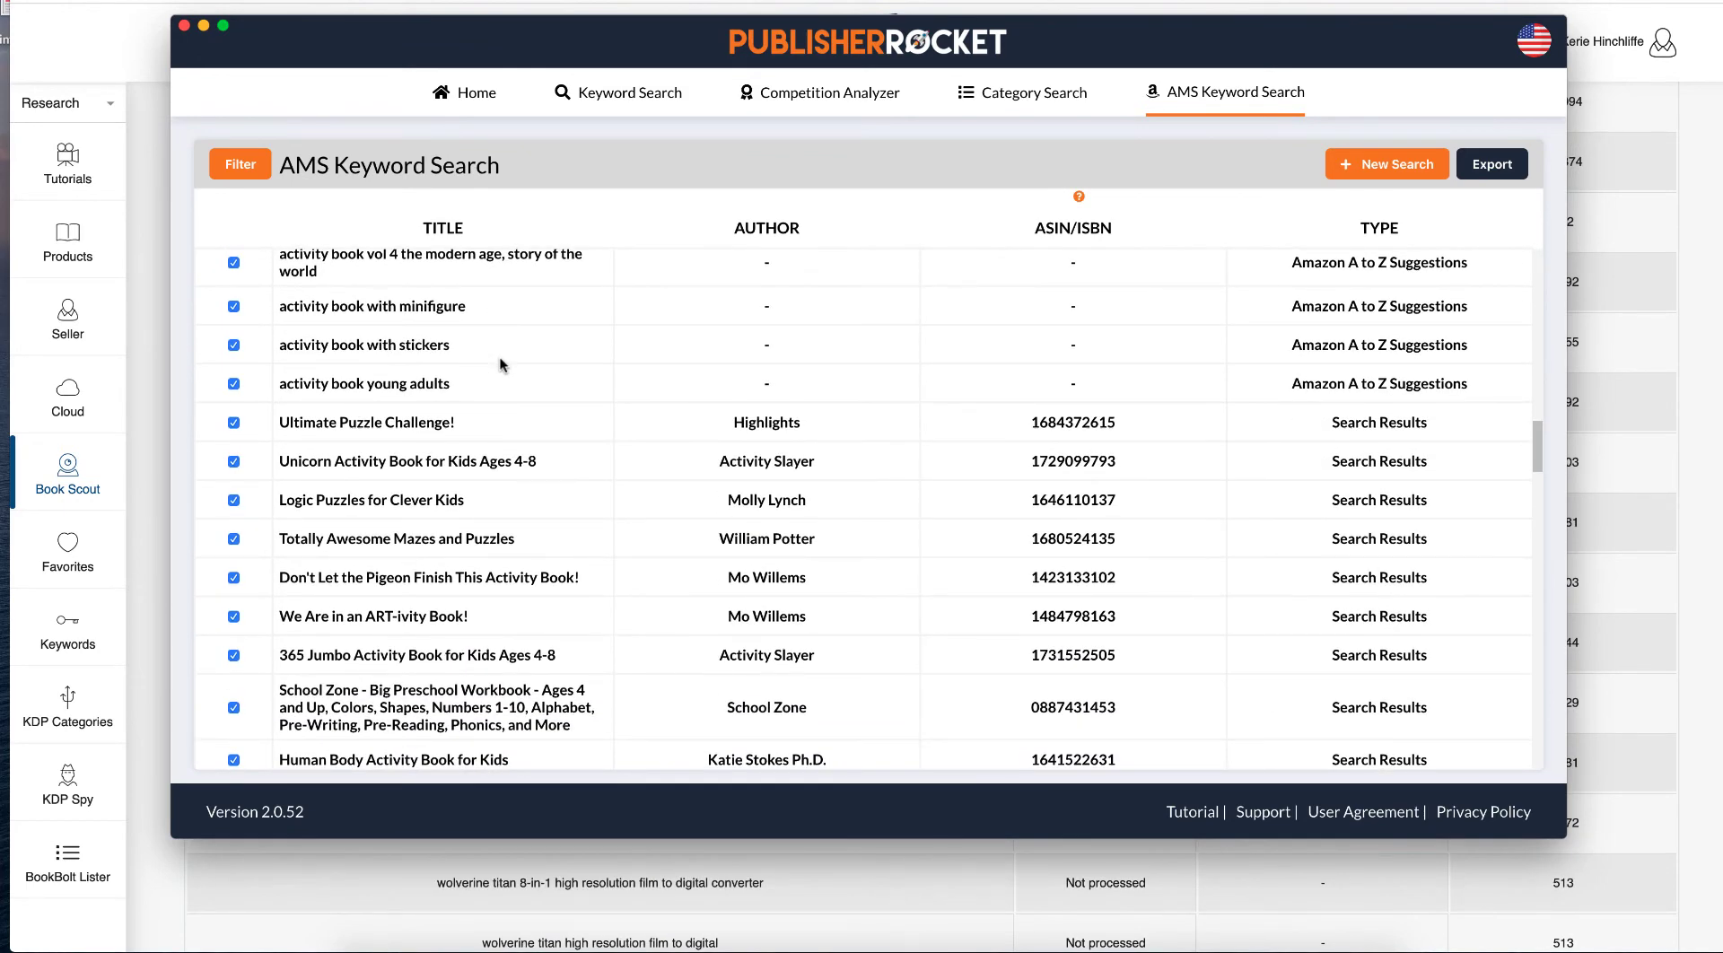
Step: Scroll down the competing books, reviewing titles, authors, ASINs and types like Word Search Games
{"action": "scroll", "coordinate": [514, 363], "scroll_direction": "down", "scroll_amount": 4}
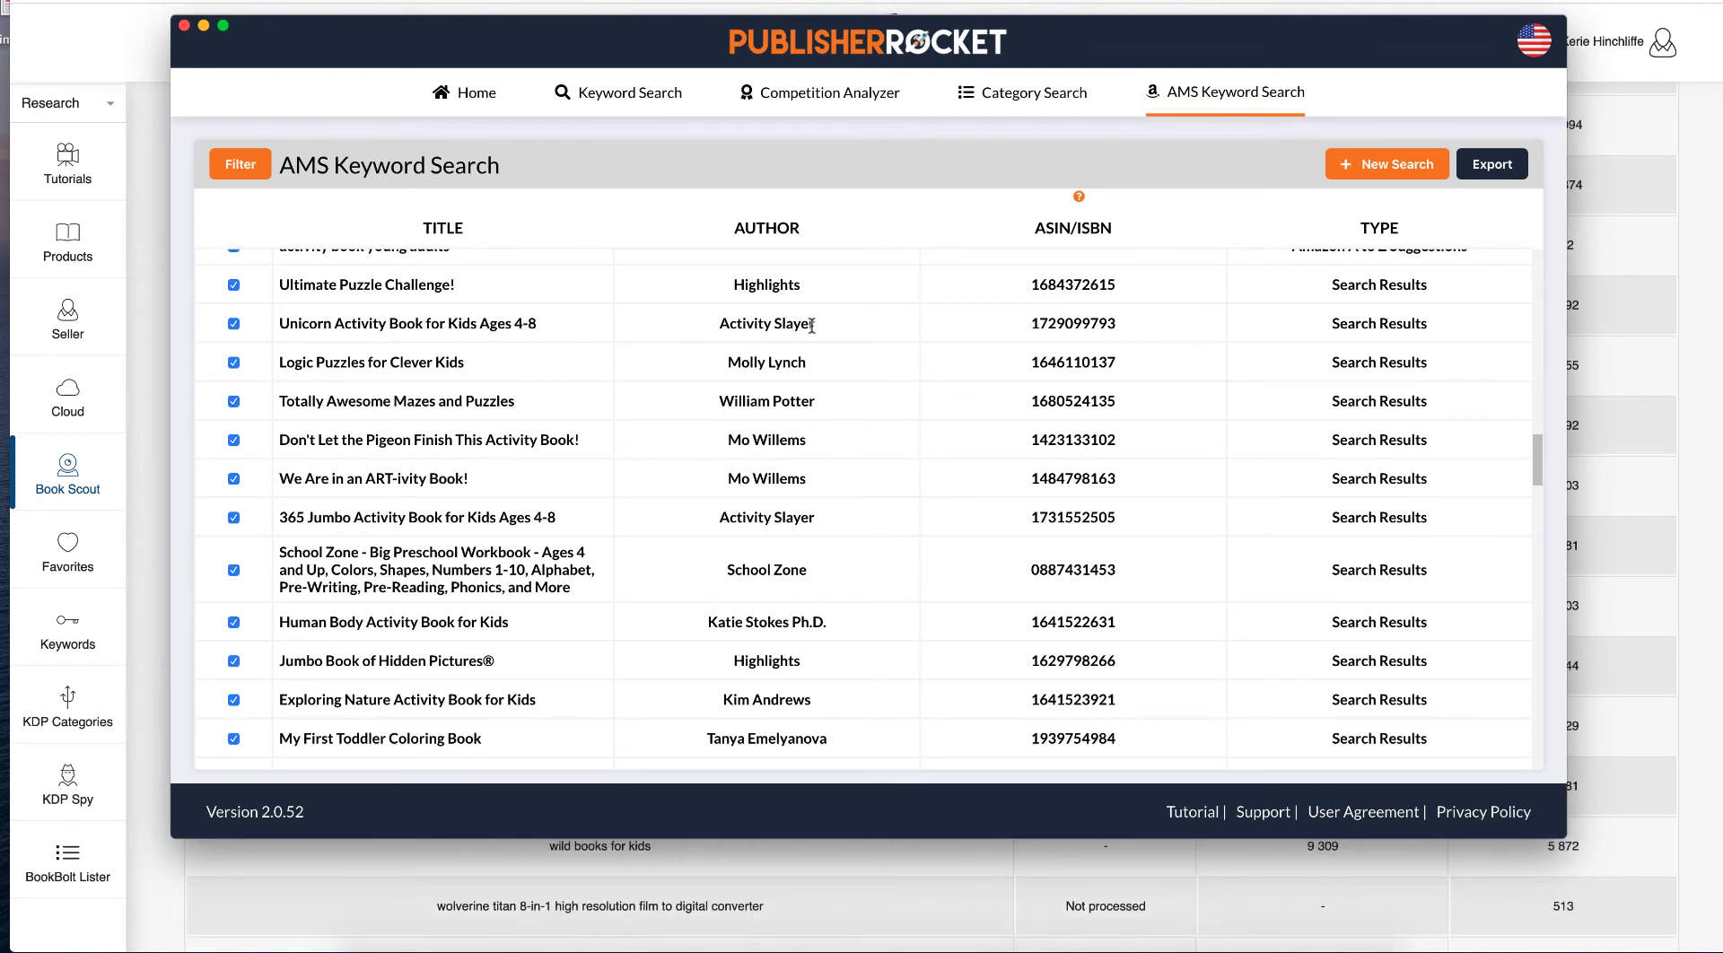
{"action": "scroll", "coordinate": [813, 429], "scroll_direction": "down", "scroll_amount": 1}
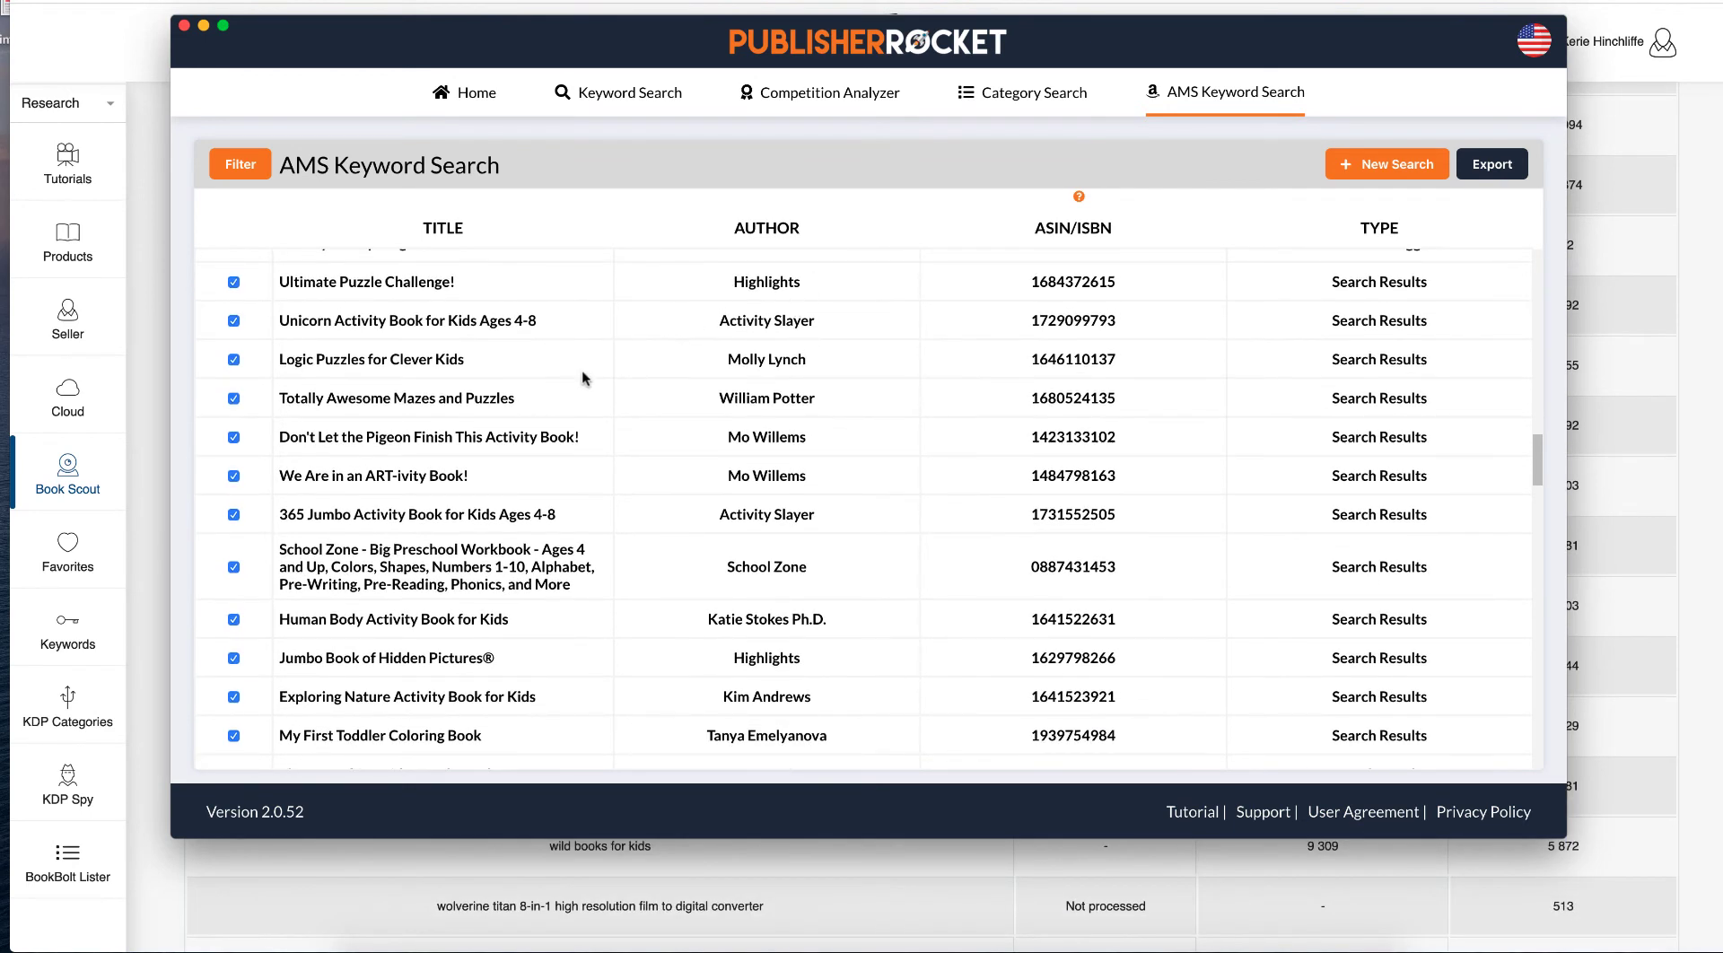
{"action": "scroll", "coordinate": [584, 395], "scroll_direction": "down", "scroll_amount": 10}
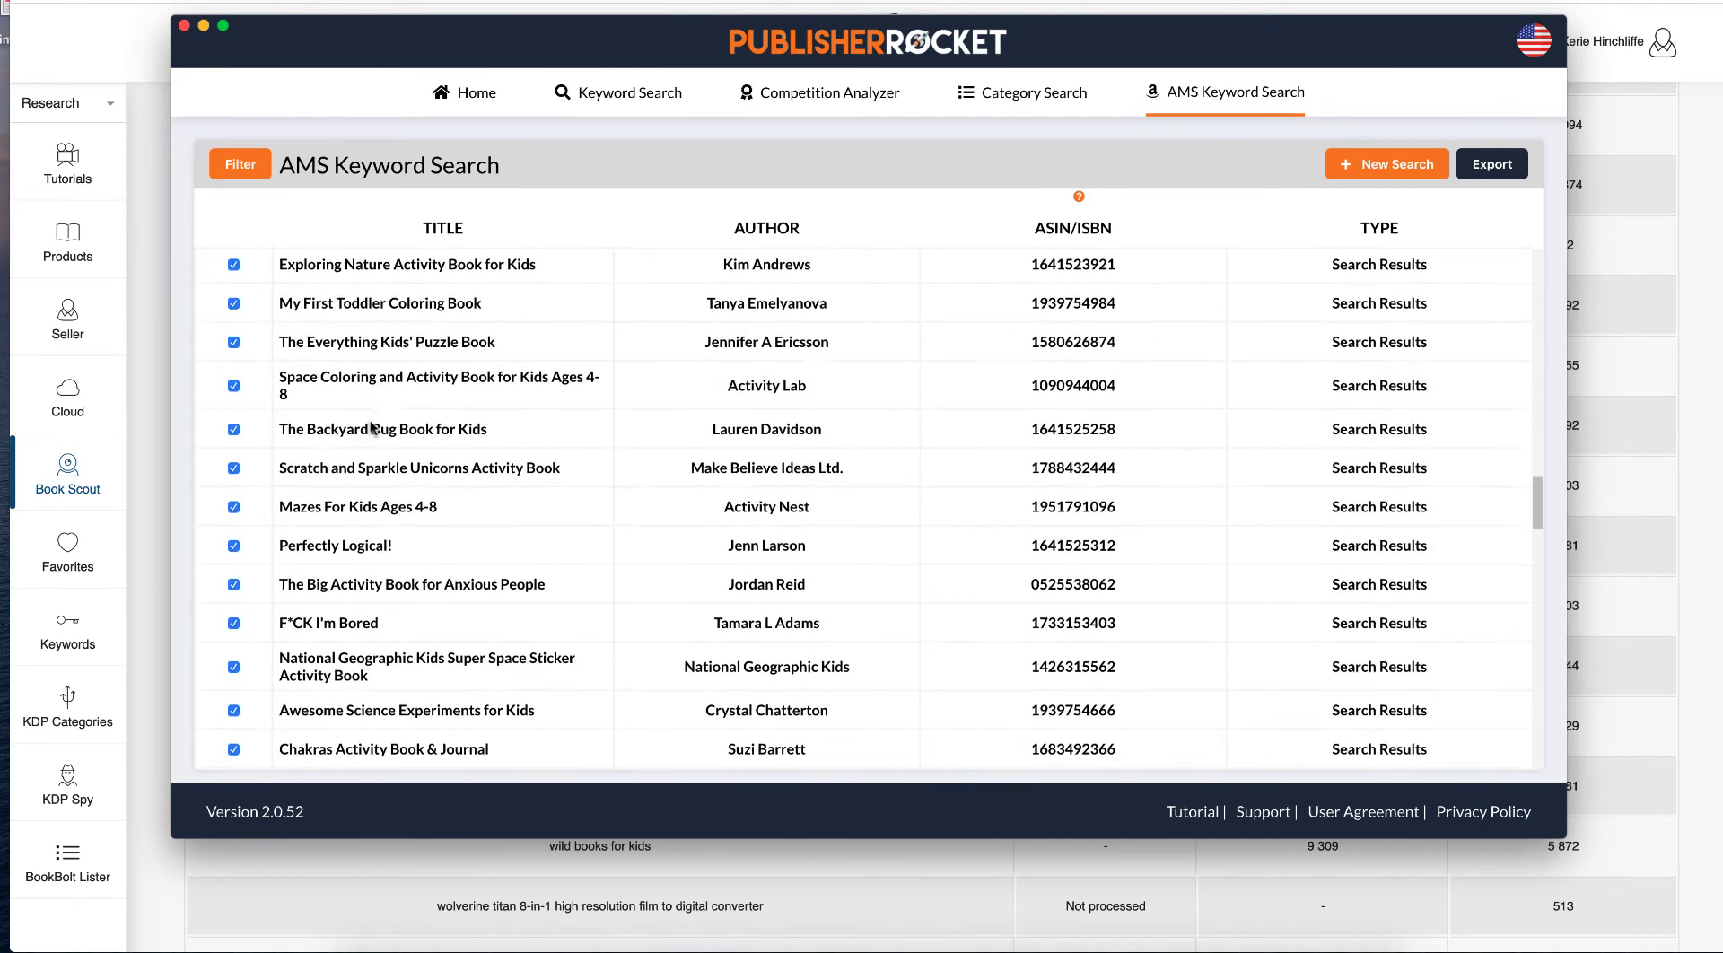
{"action": "scroll", "coordinate": [373, 426], "scroll_direction": "down", "scroll_amount": 7}
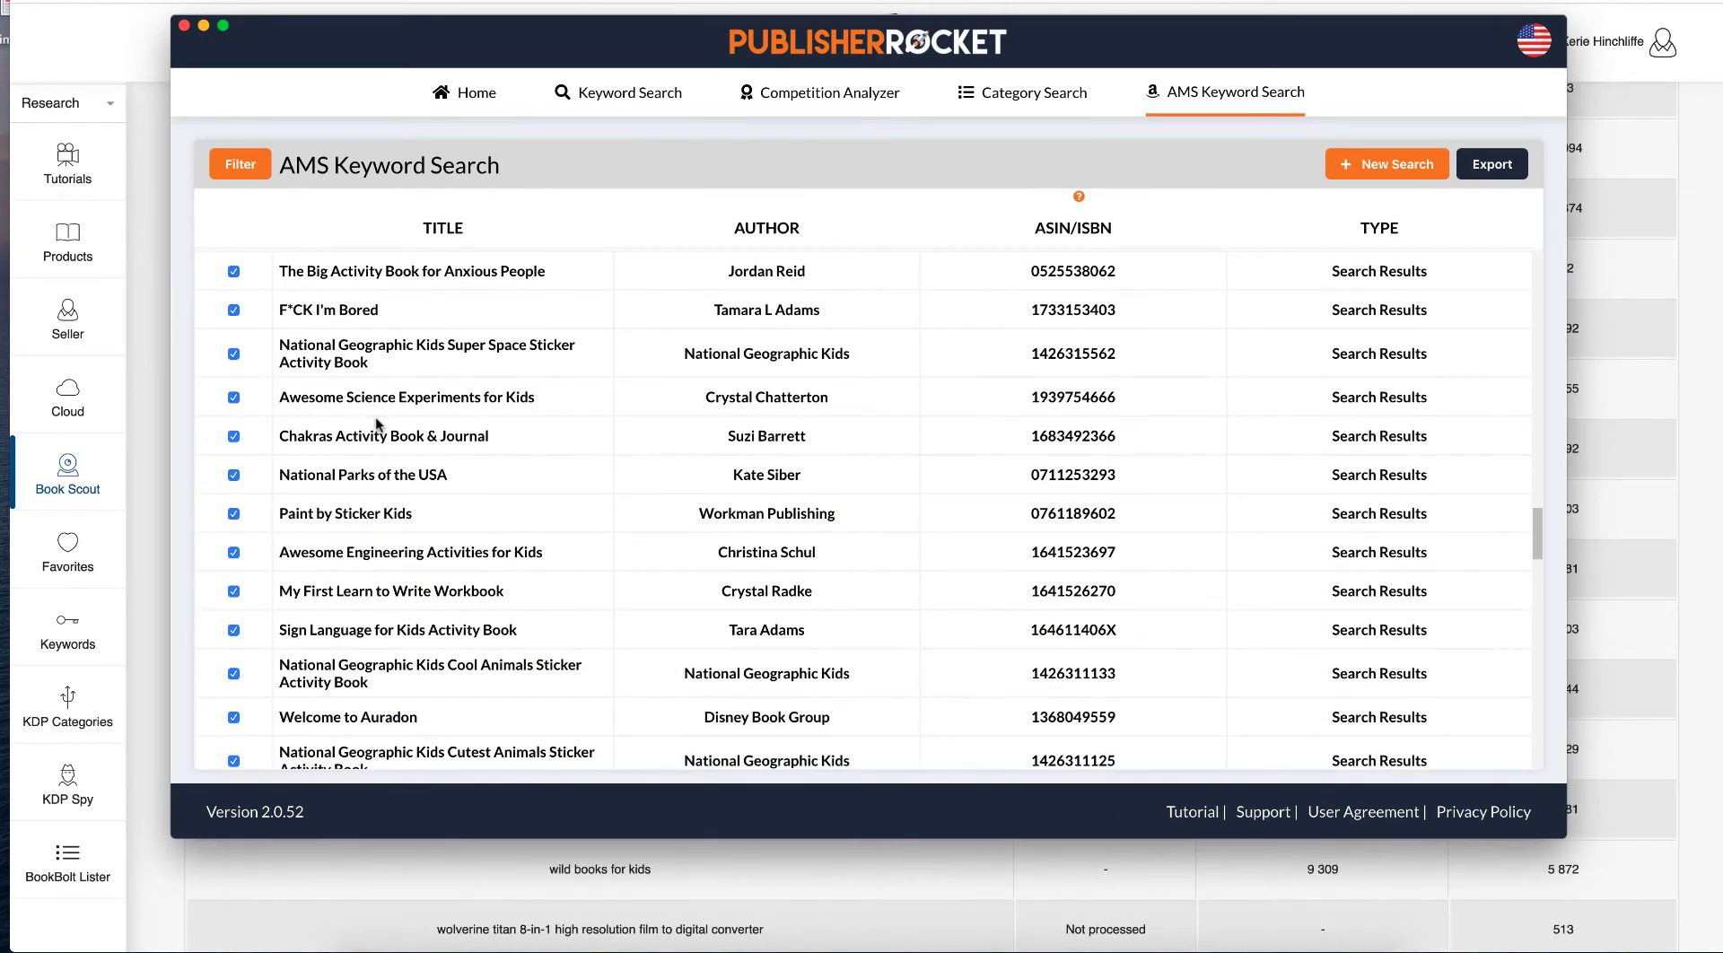
{"action": "scroll", "coordinate": [377, 424], "scroll_direction": "down", "scroll_amount": 1}
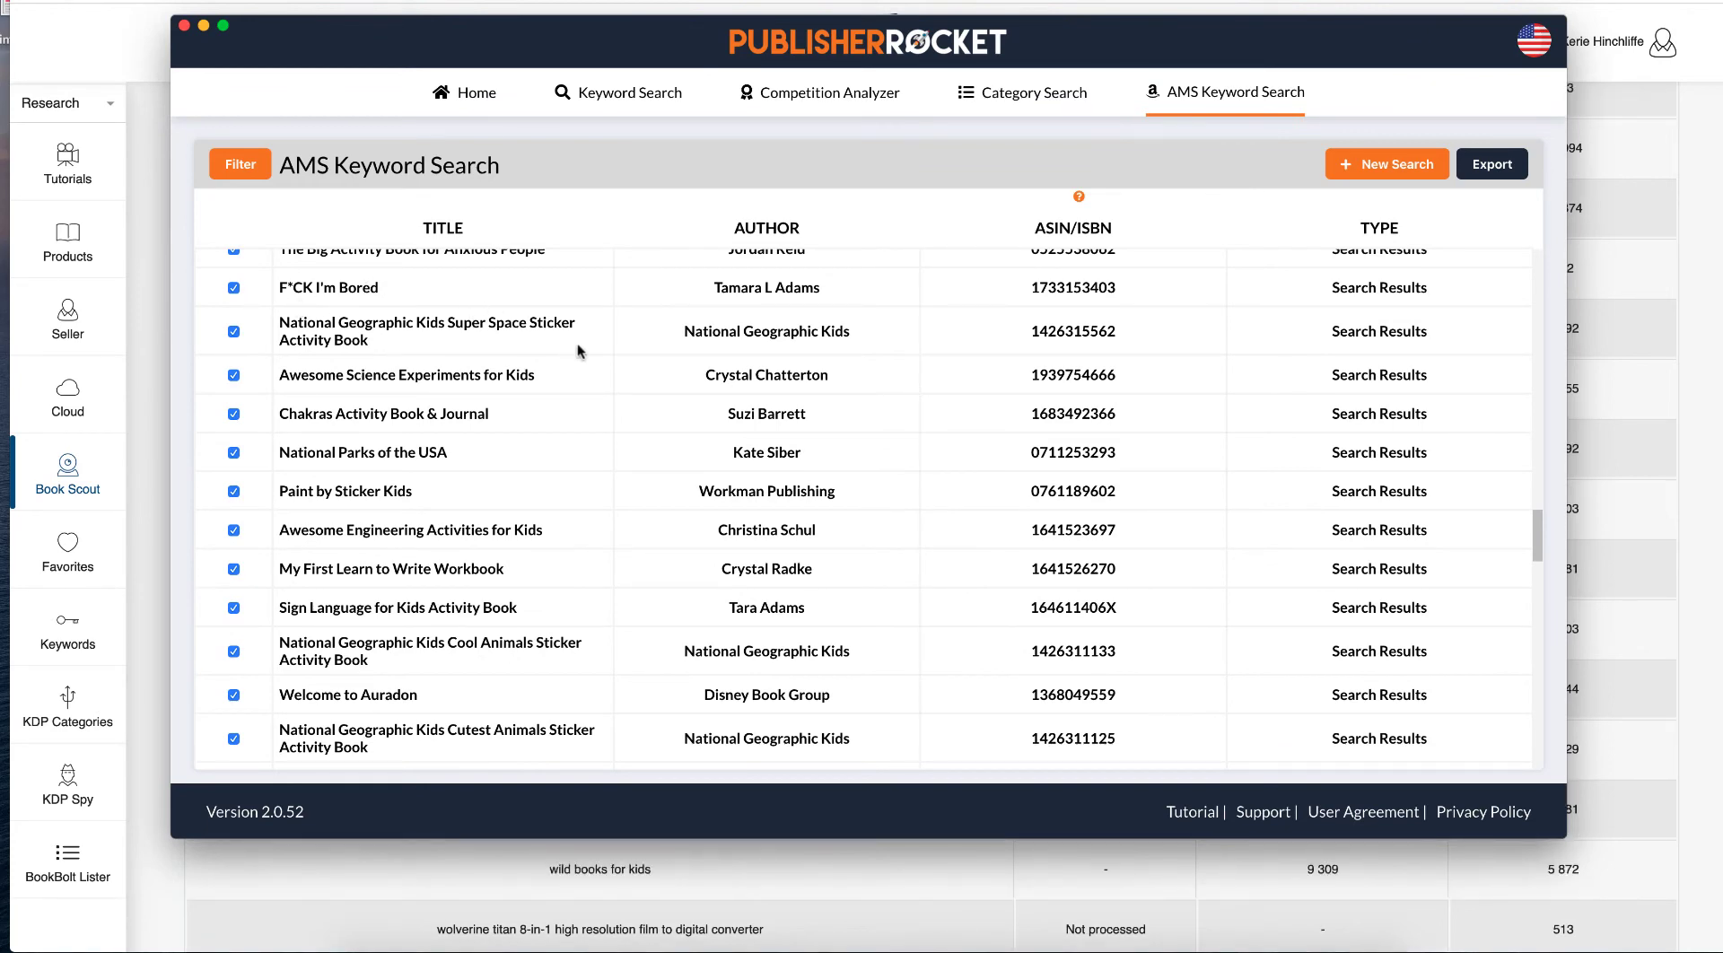
{"action": "scroll", "coordinate": [565, 350], "scroll_direction": "down", "scroll_amount": 8}
{"action": "scroll", "coordinate": [559, 350], "scroll_direction": "down", "scroll_amount": 6}
{"action": "scroll", "coordinate": [559, 345], "scroll_direction": "down", "scroll_amount": 14}
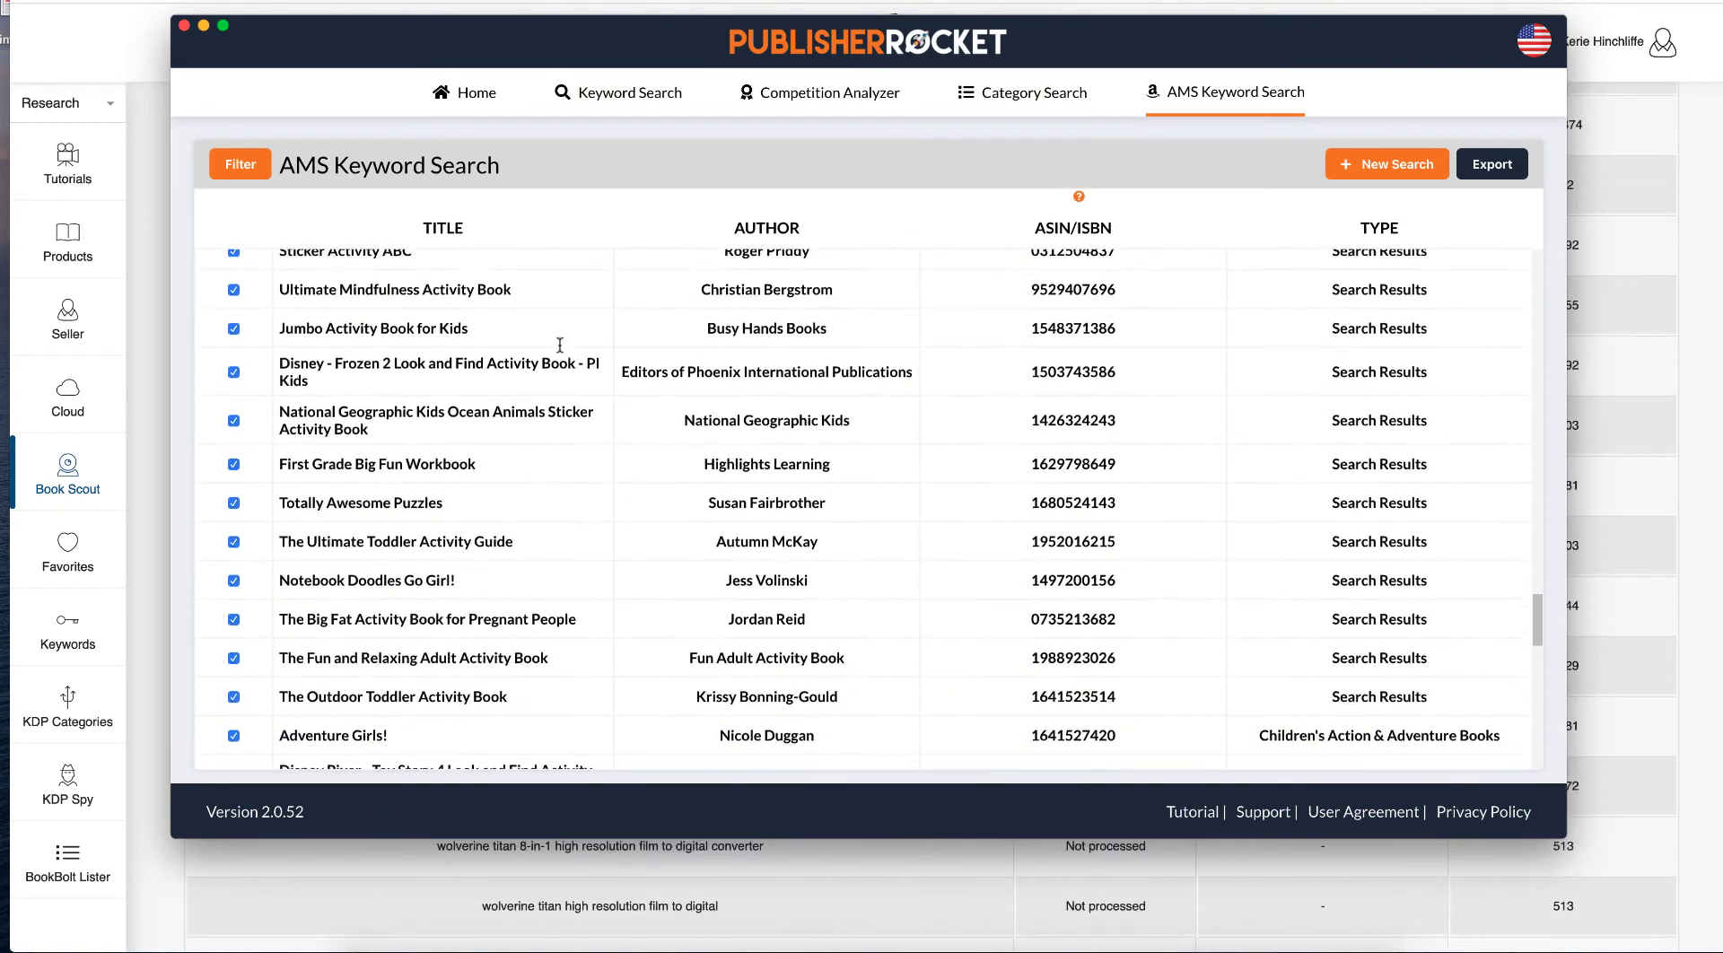
{"action": "scroll", "coordinate": [560, 349], "scroll_direction": "down", "scroll_amount": 9}
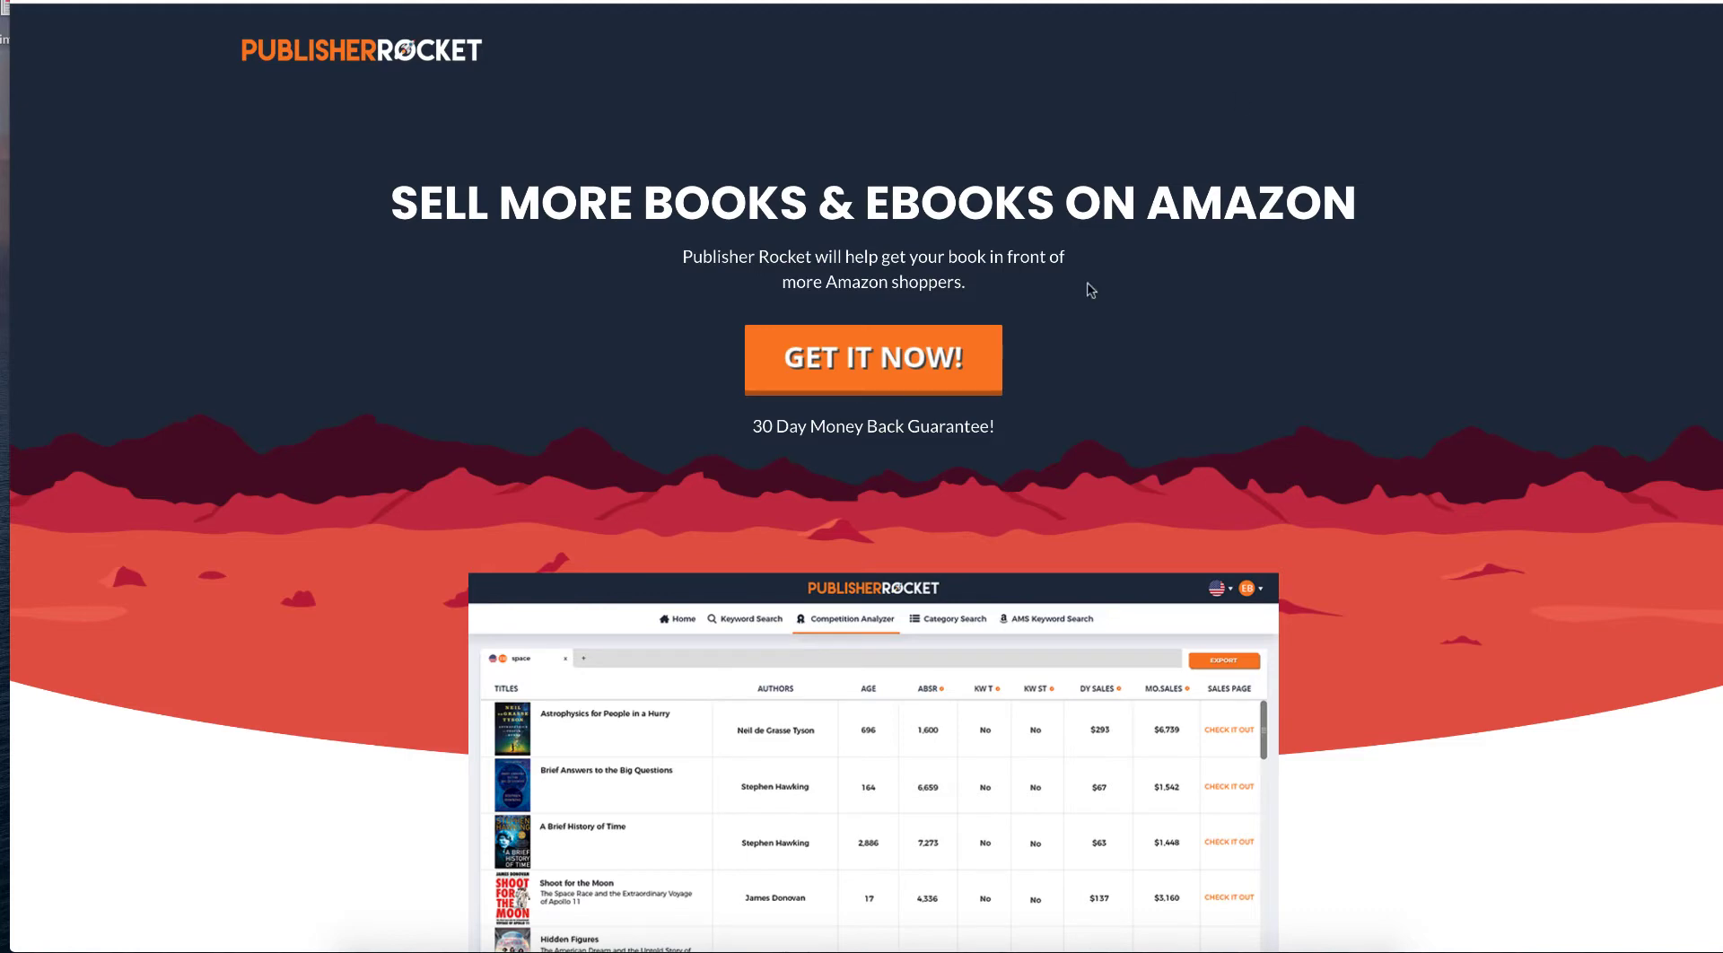
Step: Scroll the Publisher Rocket sales page past the hero to the Get It Now offer and results preview
{"action": "scroll", "coordinate": [1086, 282], "scroll_direction": "down", "scroll_amount": 3}
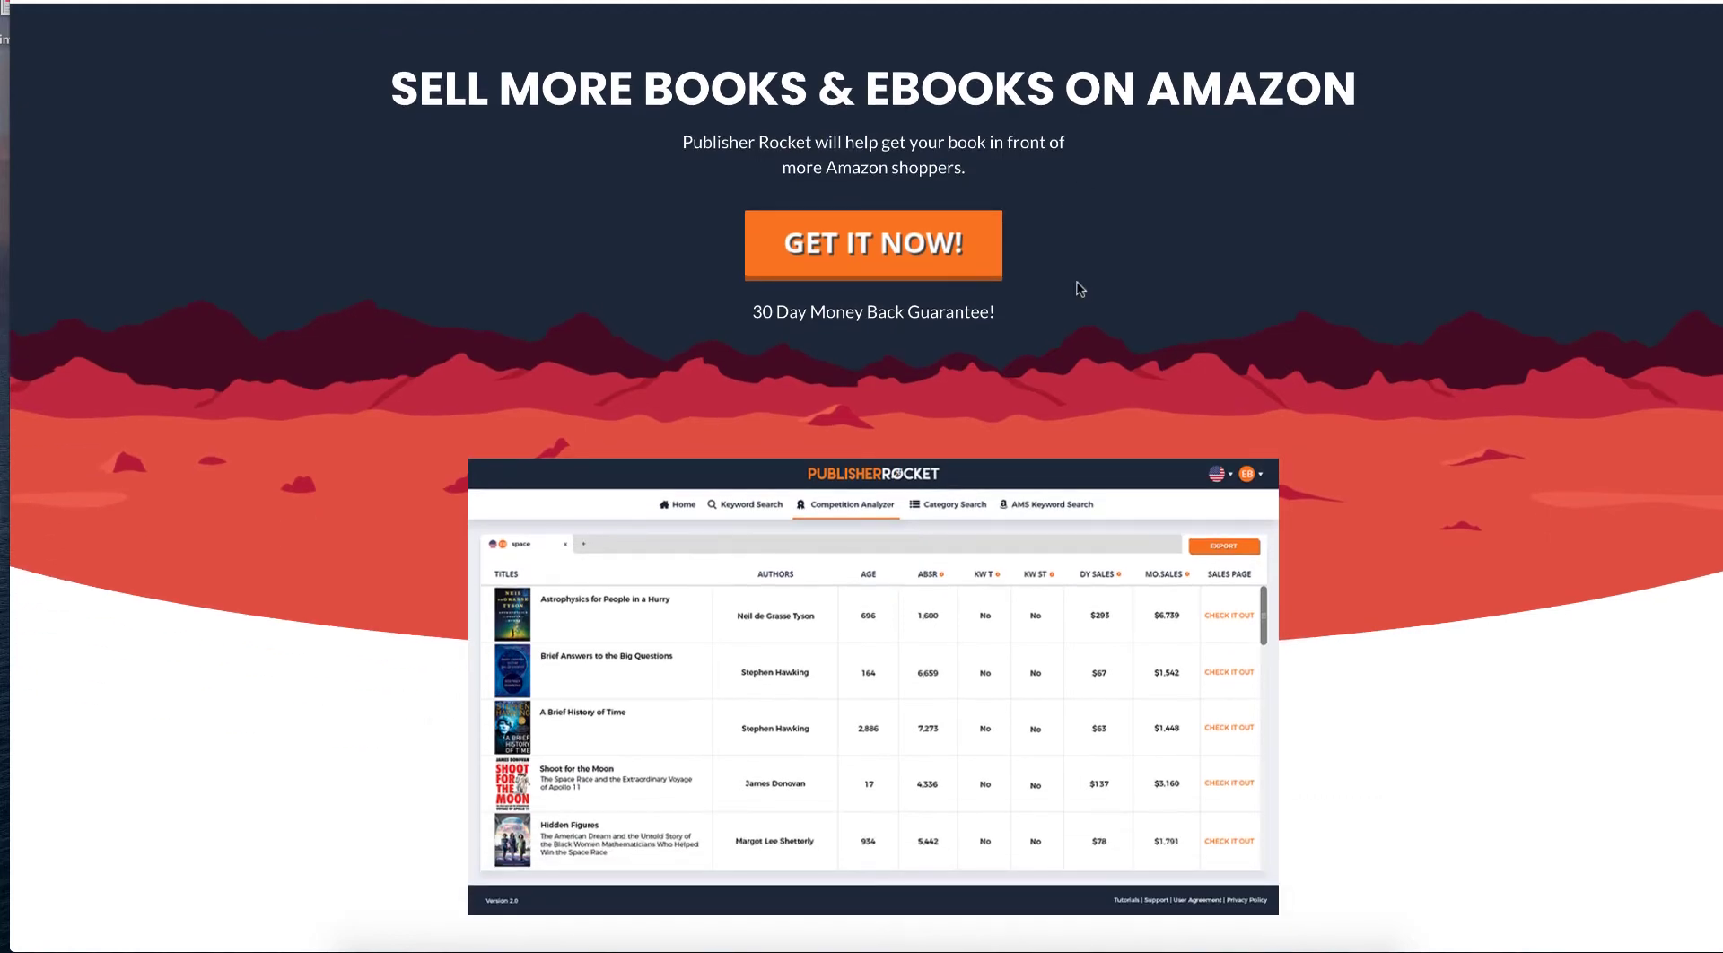
{"action": "scroll", "coordinate": [1080, 288], "scroll_direction": "down", "scroll_amount": 2}
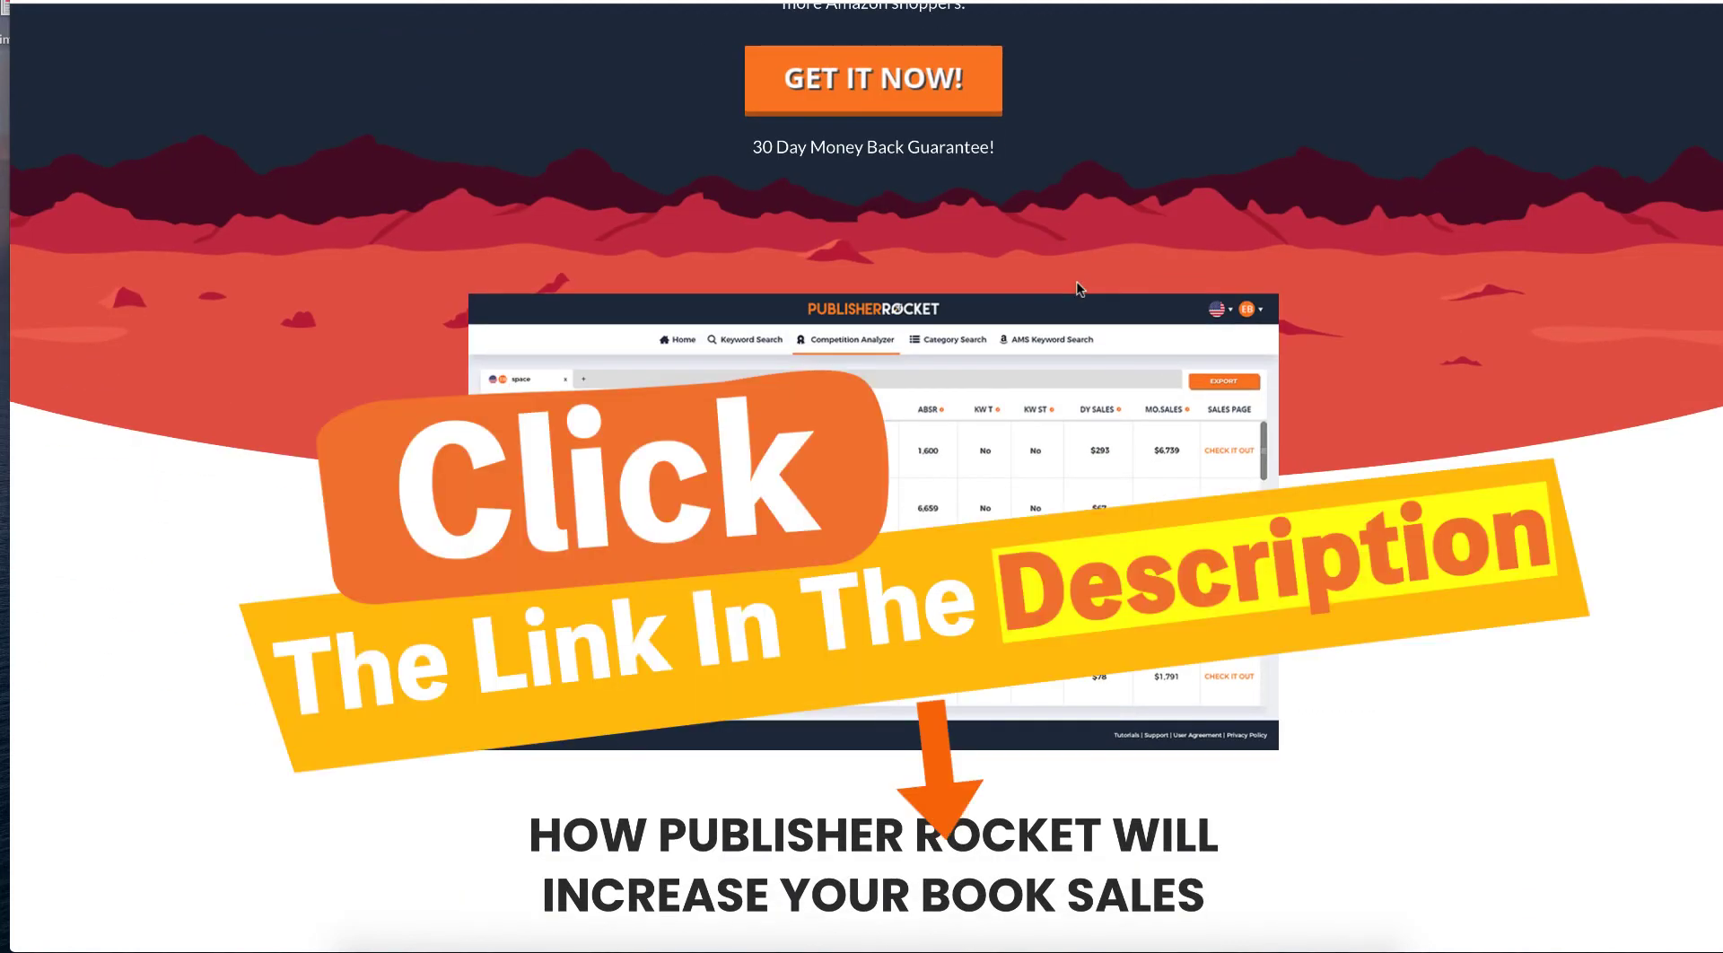
{"action": "scroll", "coordinate": [1077, 286], "scroll_direction": "down", "scroll_amount": 5}
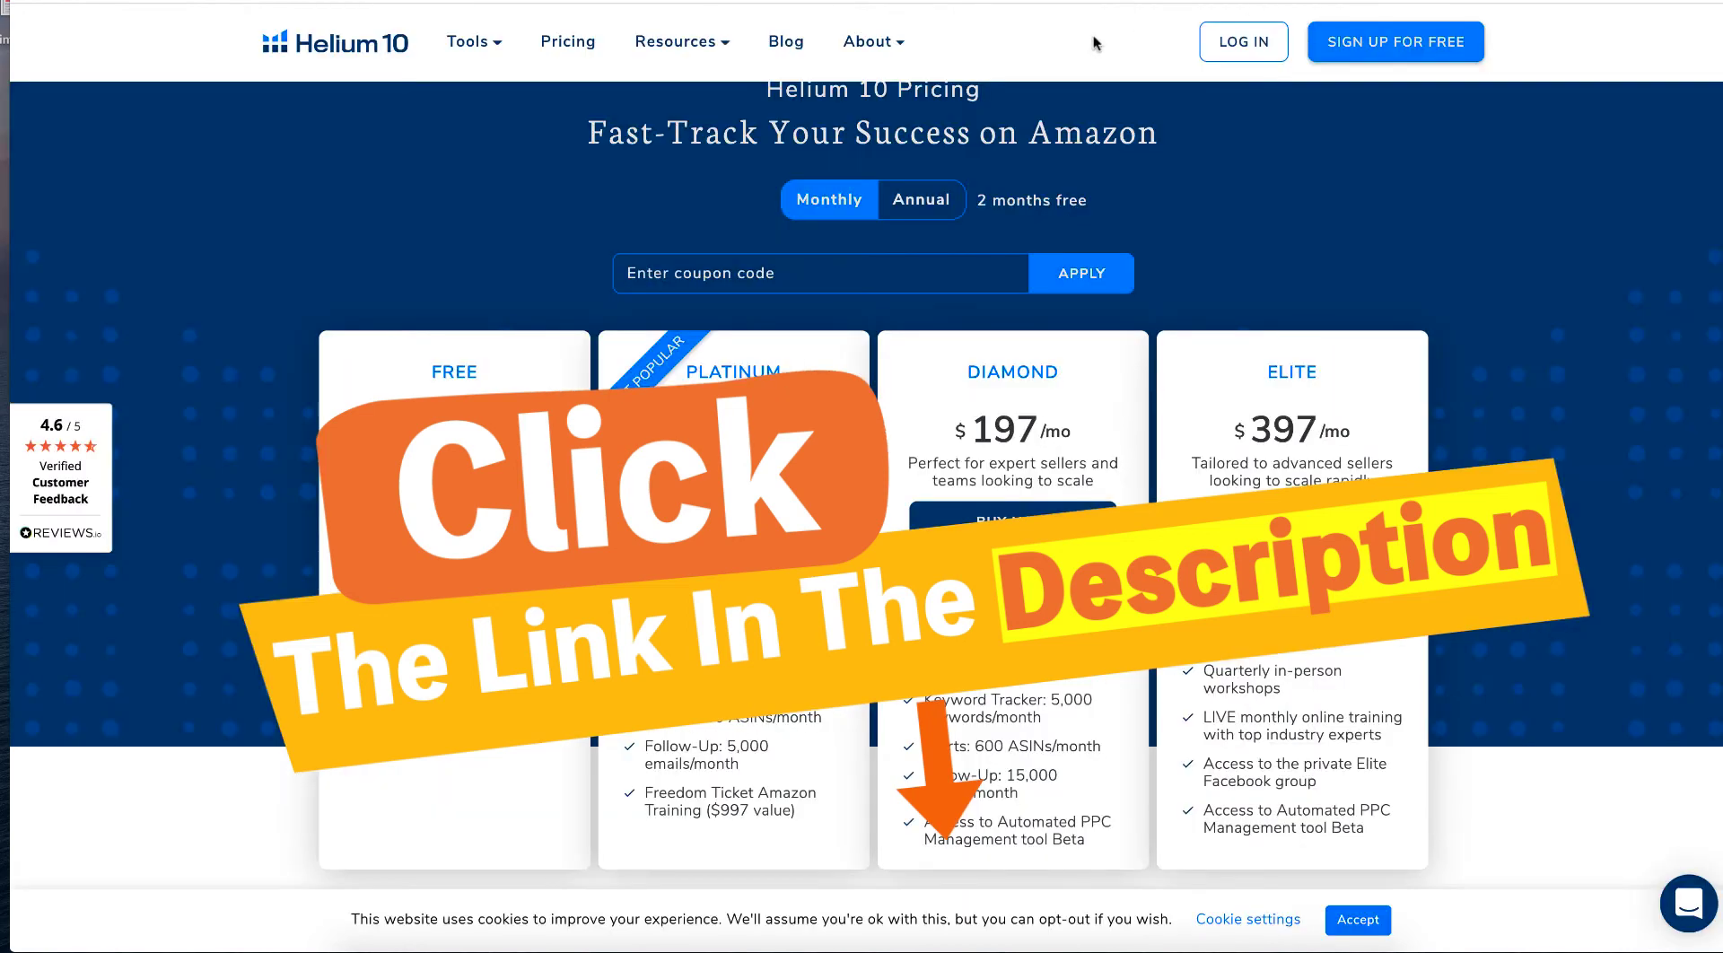
Step: Scroll the Helium 10 pricing page down to the Free, Platinum, Diamond and Elite plan cards
{"action": "scroll", "coordinate": [509, 313], "scroll_direction": "down", "scroll_amount": 2}
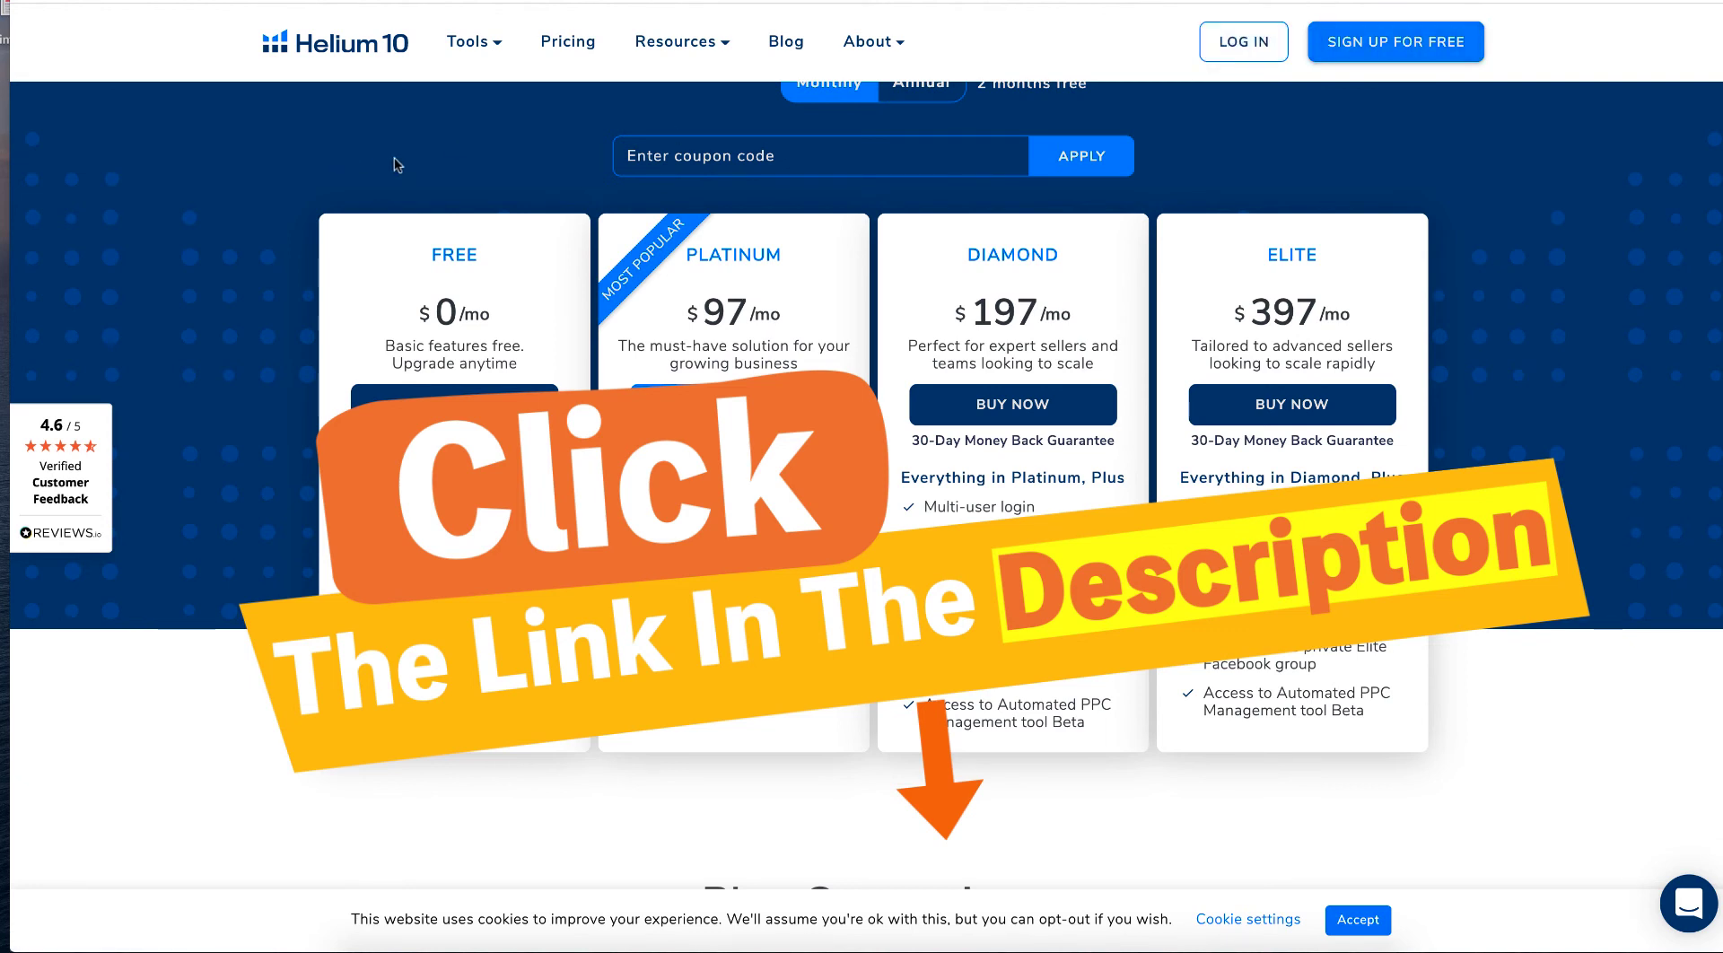
{"action": "scroll", "coordinate": [412, 159], "scroll_direction": "down", "scroll_amount": 1}
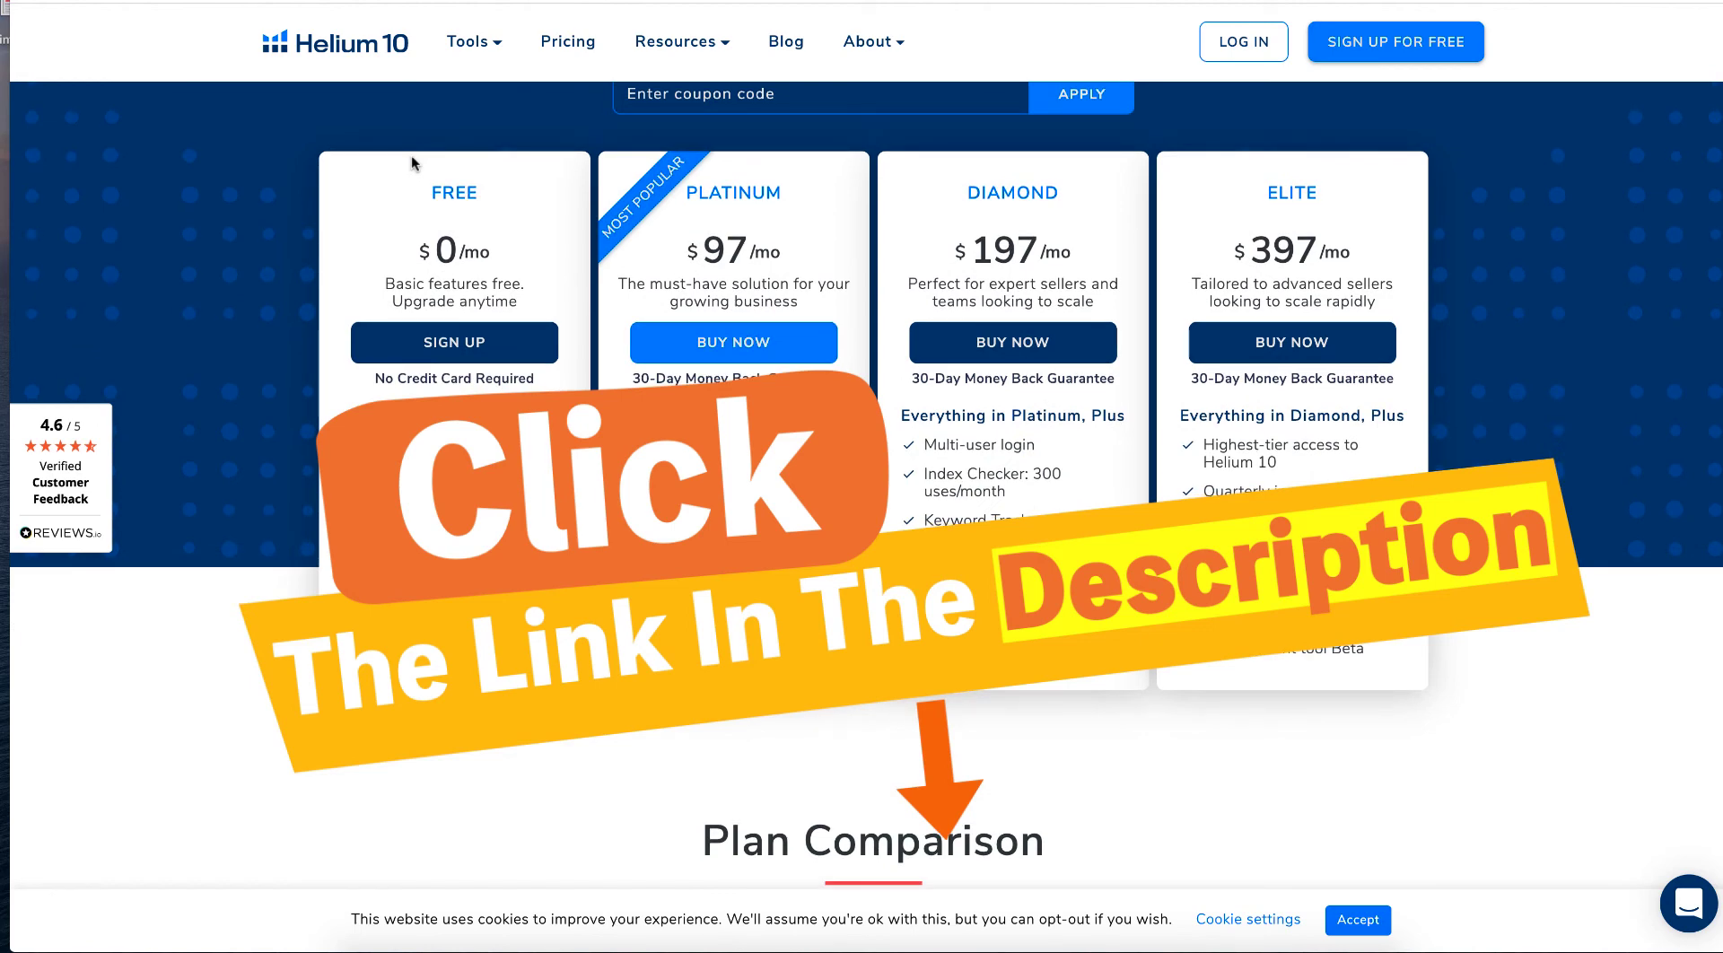
{"action": "scroll", "coordinate": [411, 163], "scroll_direction": "down", "scroll_amount": 1}
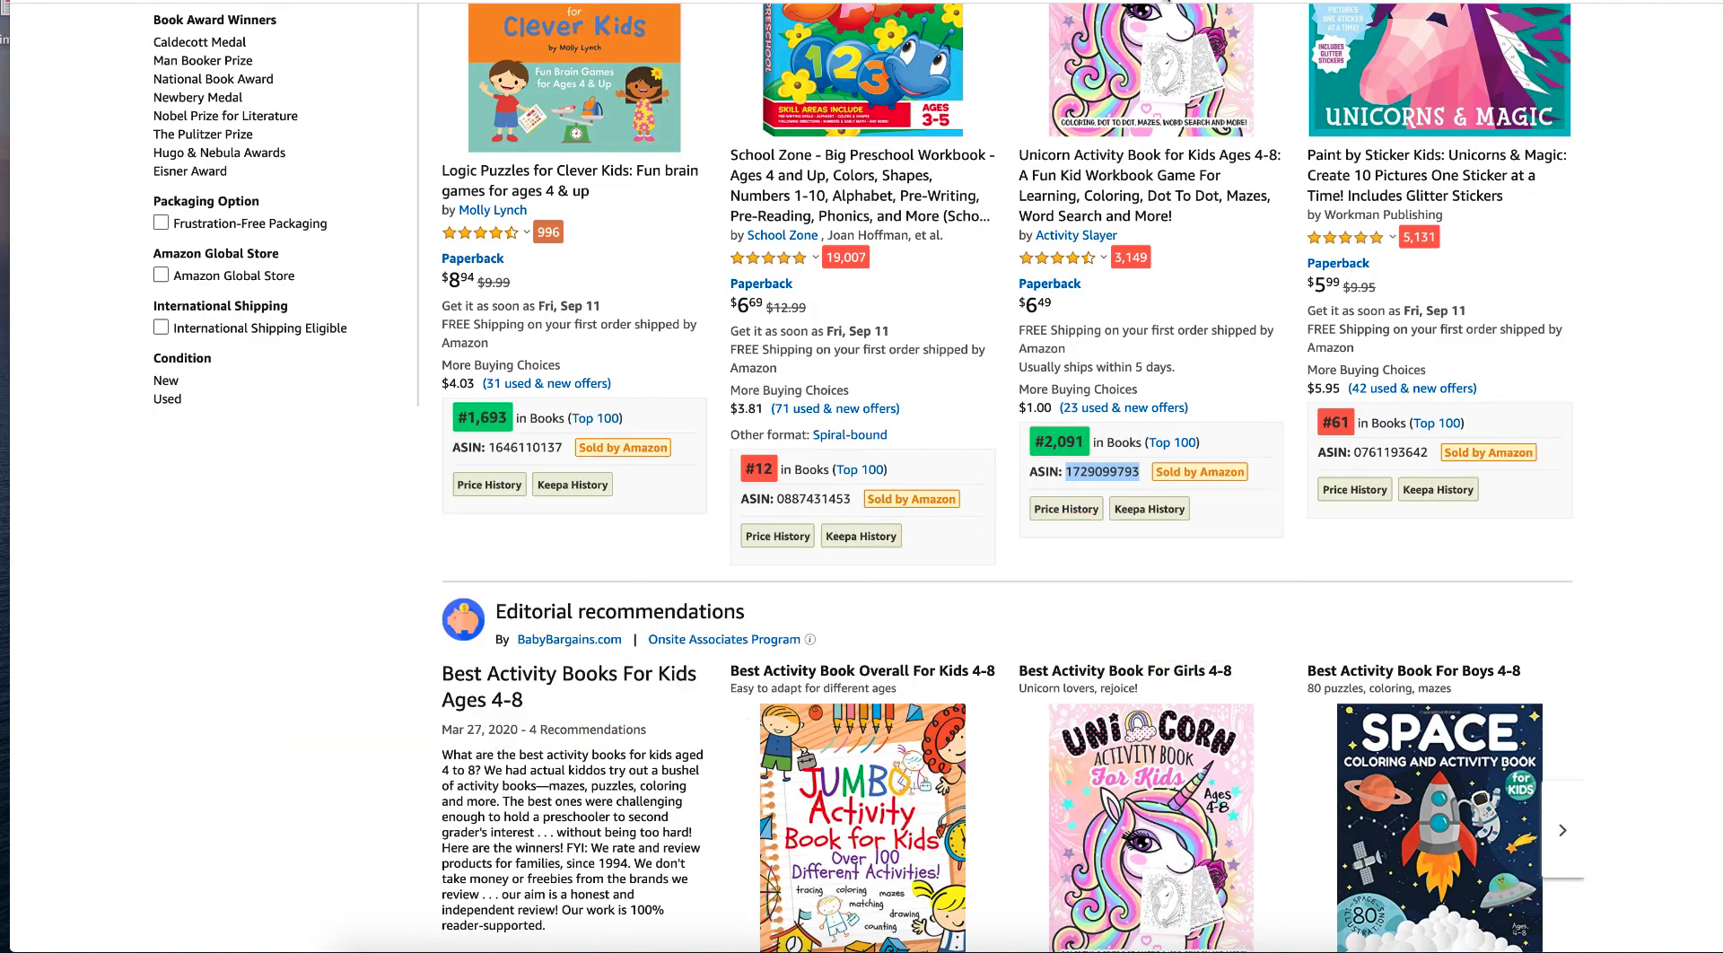
Step: Bring up the AMZ Suggestion Expander options and delete 'for kids ages 4-8' from the Amazon search
{"action": "right_click", "coordinate": [1165, 2]}
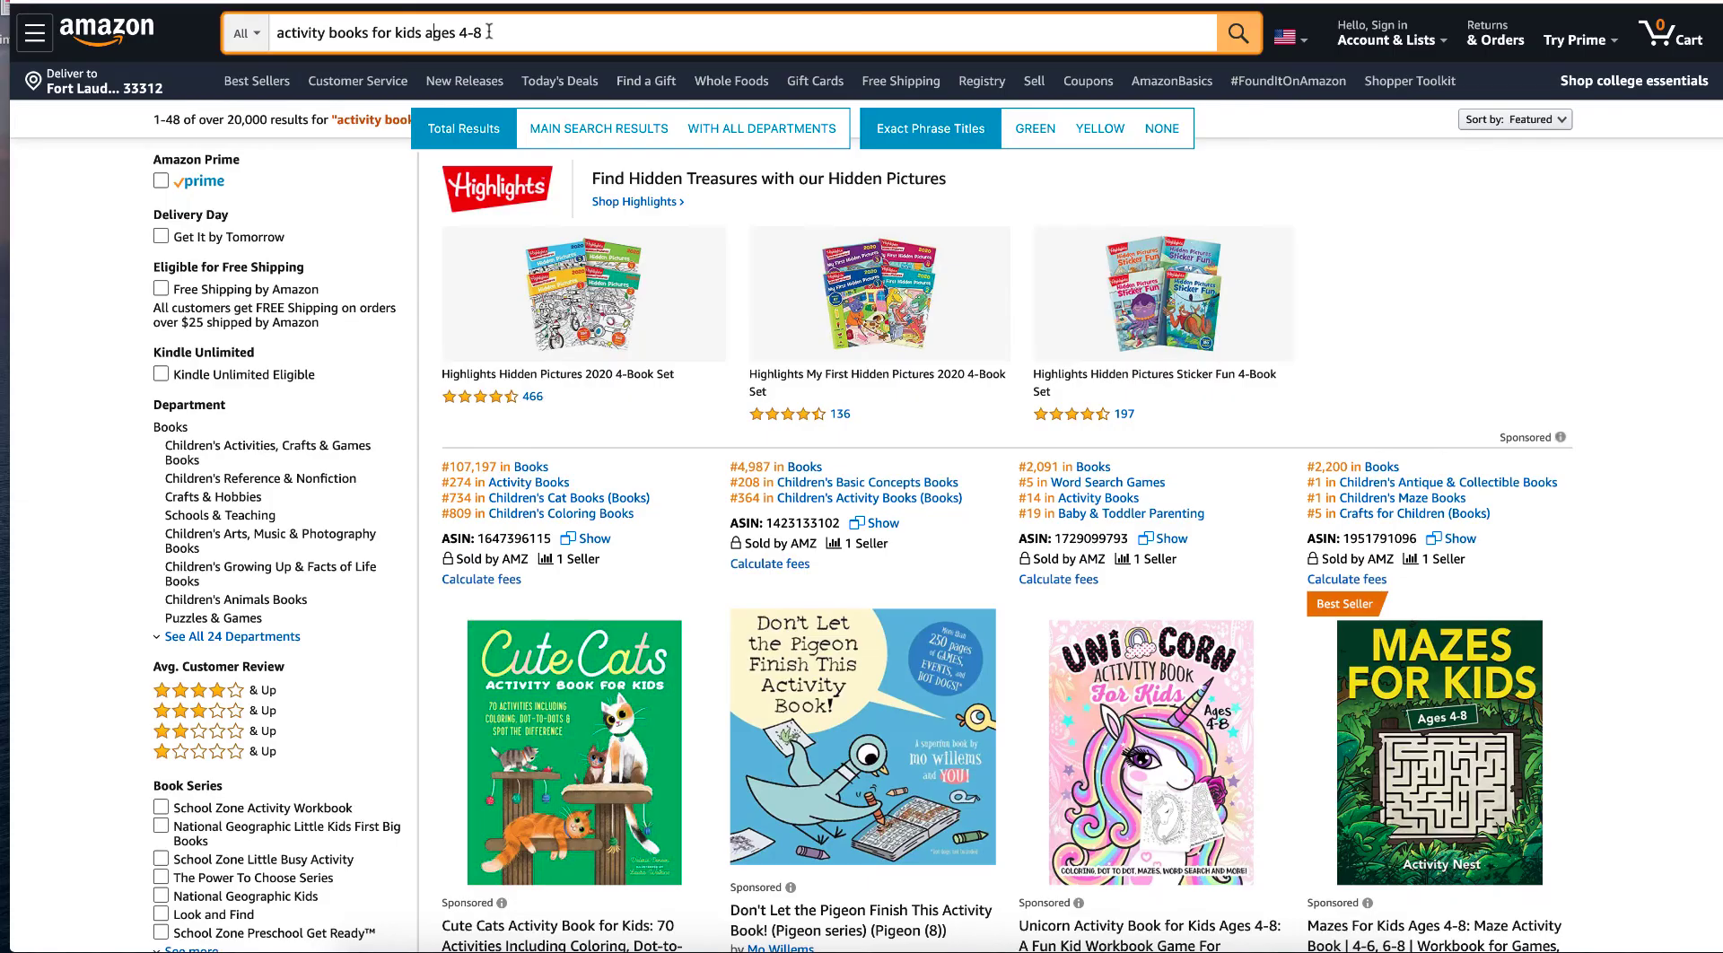
{"action": "left_click_drag", "start_coordinate": [484, 32], "coordinate": [364, 32]}
{"action": "key", "text": "BackSpace"}
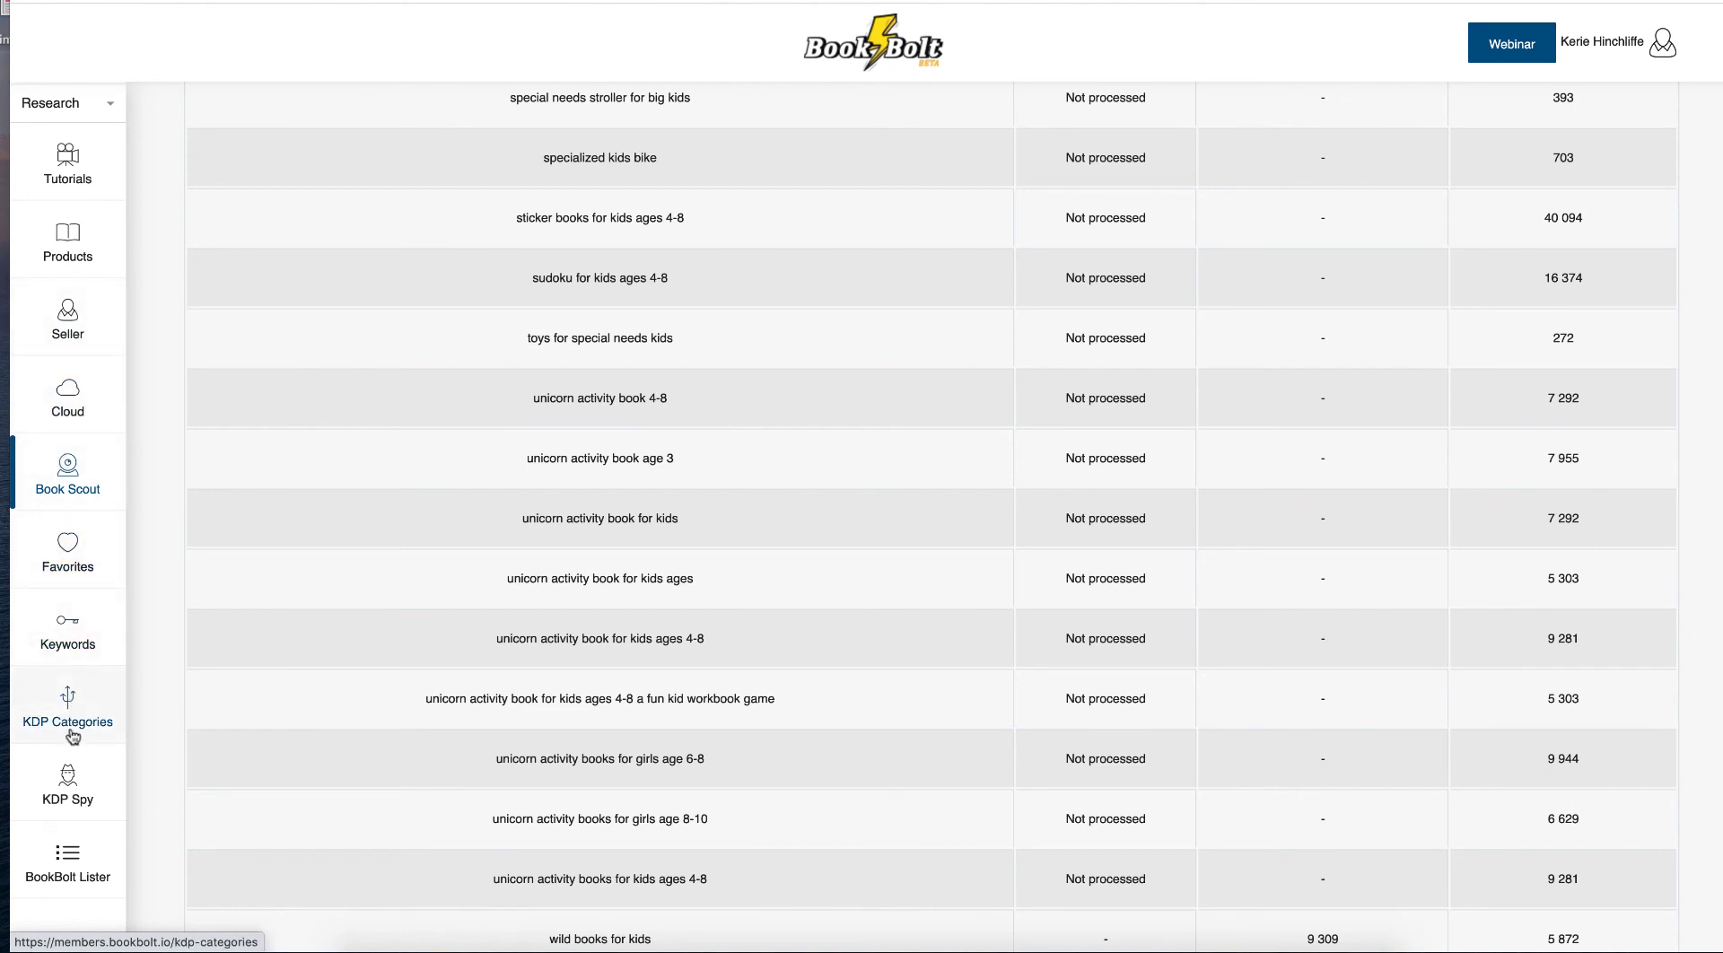
Step: Switch the Book Bolt sidebar from Research to Create and look over PuzzleWiz, BookBolt Designer and Bolt Mass Cover Converter
{"action": "scroll", "coordinate": [86, 788], "scroll_direction": "down", "scroll_amount": 1}
{"action": "scroll", "coordinate": [86, 788], "scroll_direction": "up", "scroll_amount": 1}
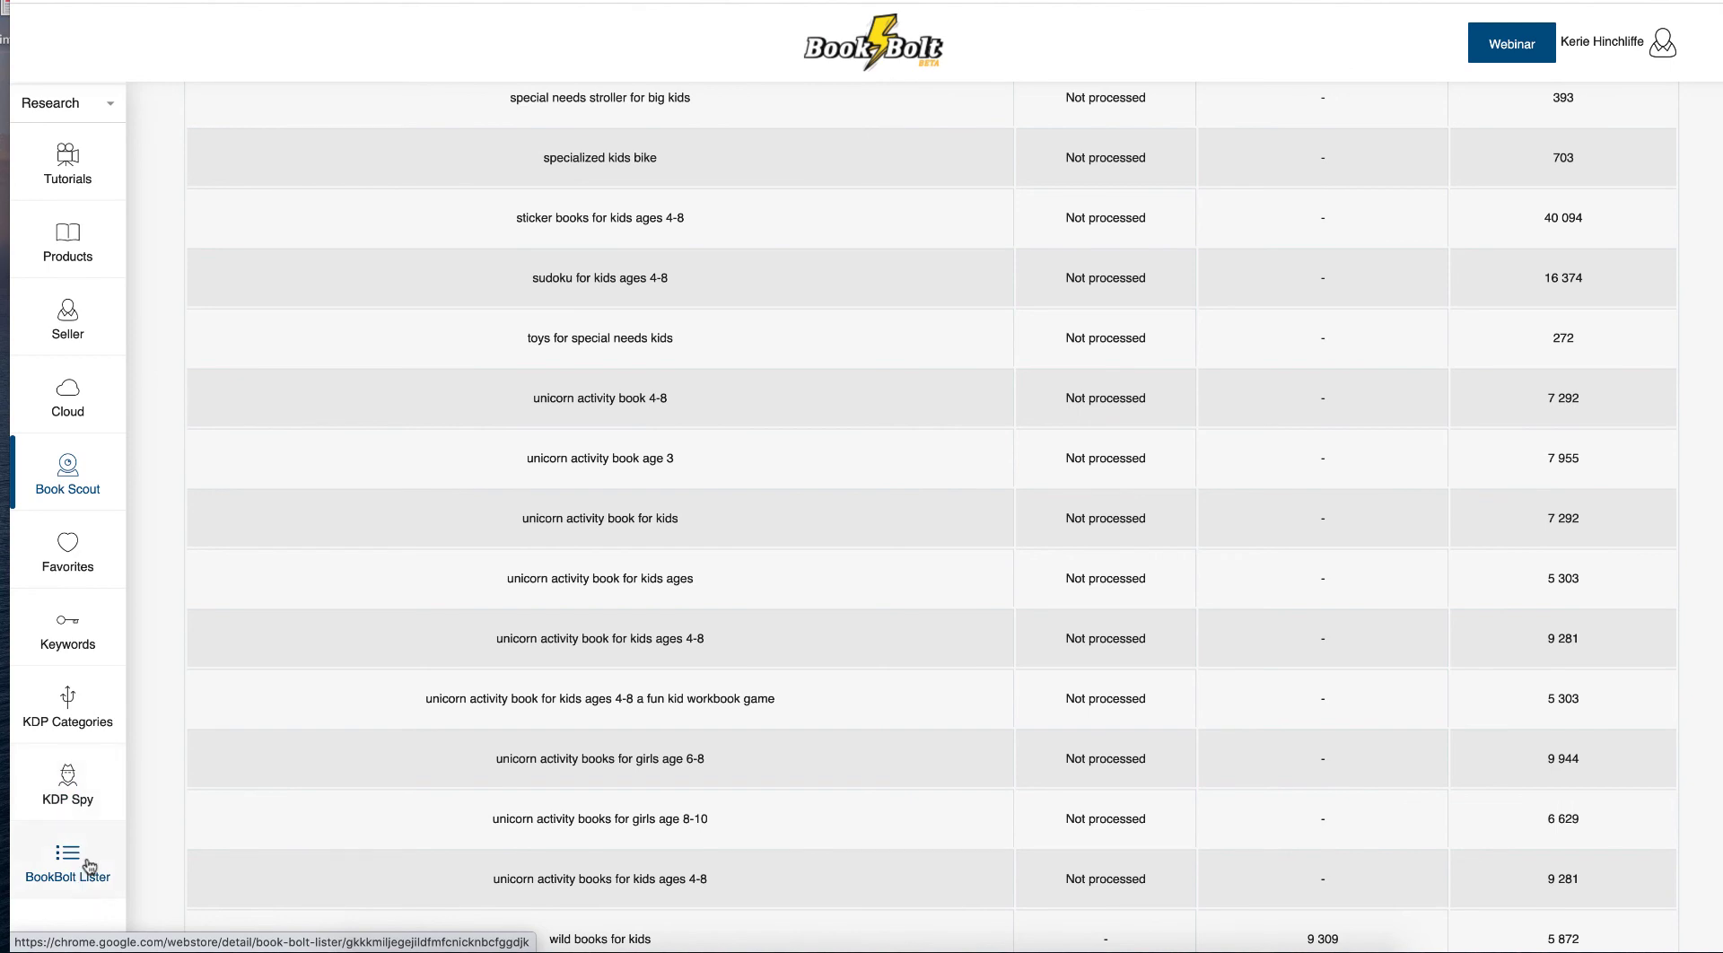
{"action": "scroll", "coordinate": [90, 866], "scroll_direction": "down", "scroll_amount": 2}
{"action": "scroll", "coordinate": [71, 449], "scroll_direction": "up", "scroll_amount": 2}
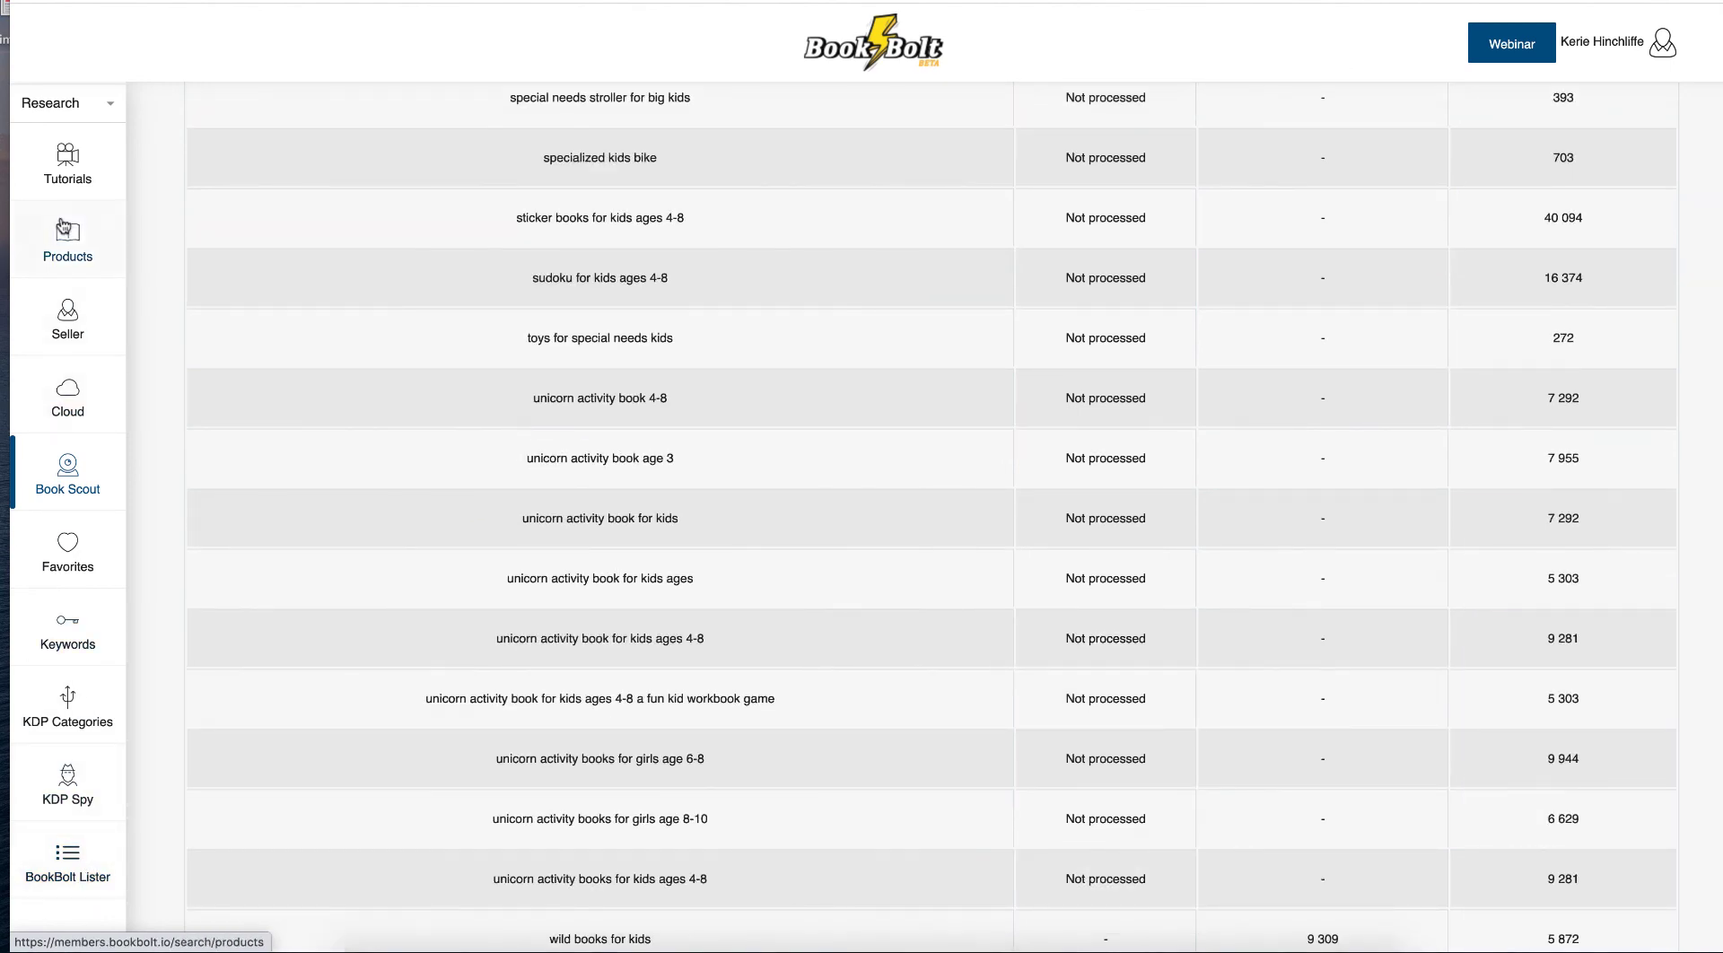
{"action": "scroll", "coordinate": [108, 110], "scroll_direction": "up", "scroll_amount": 1}
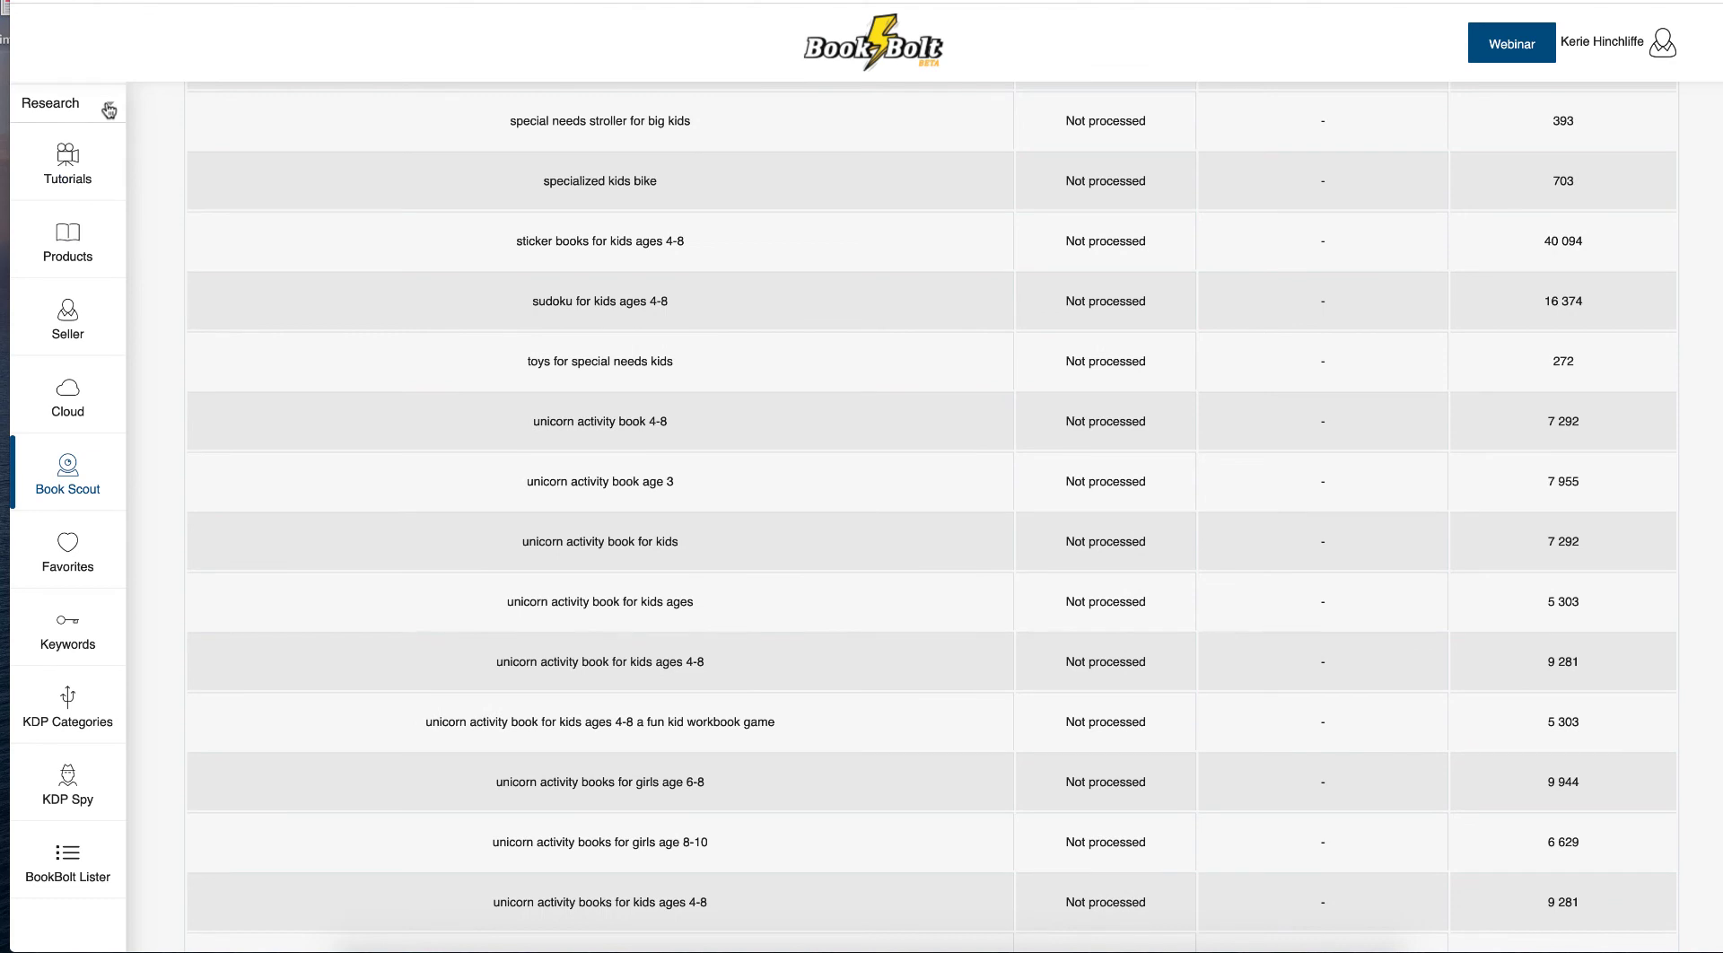
{"action": "left_click", "coordinate": [109, 110]}
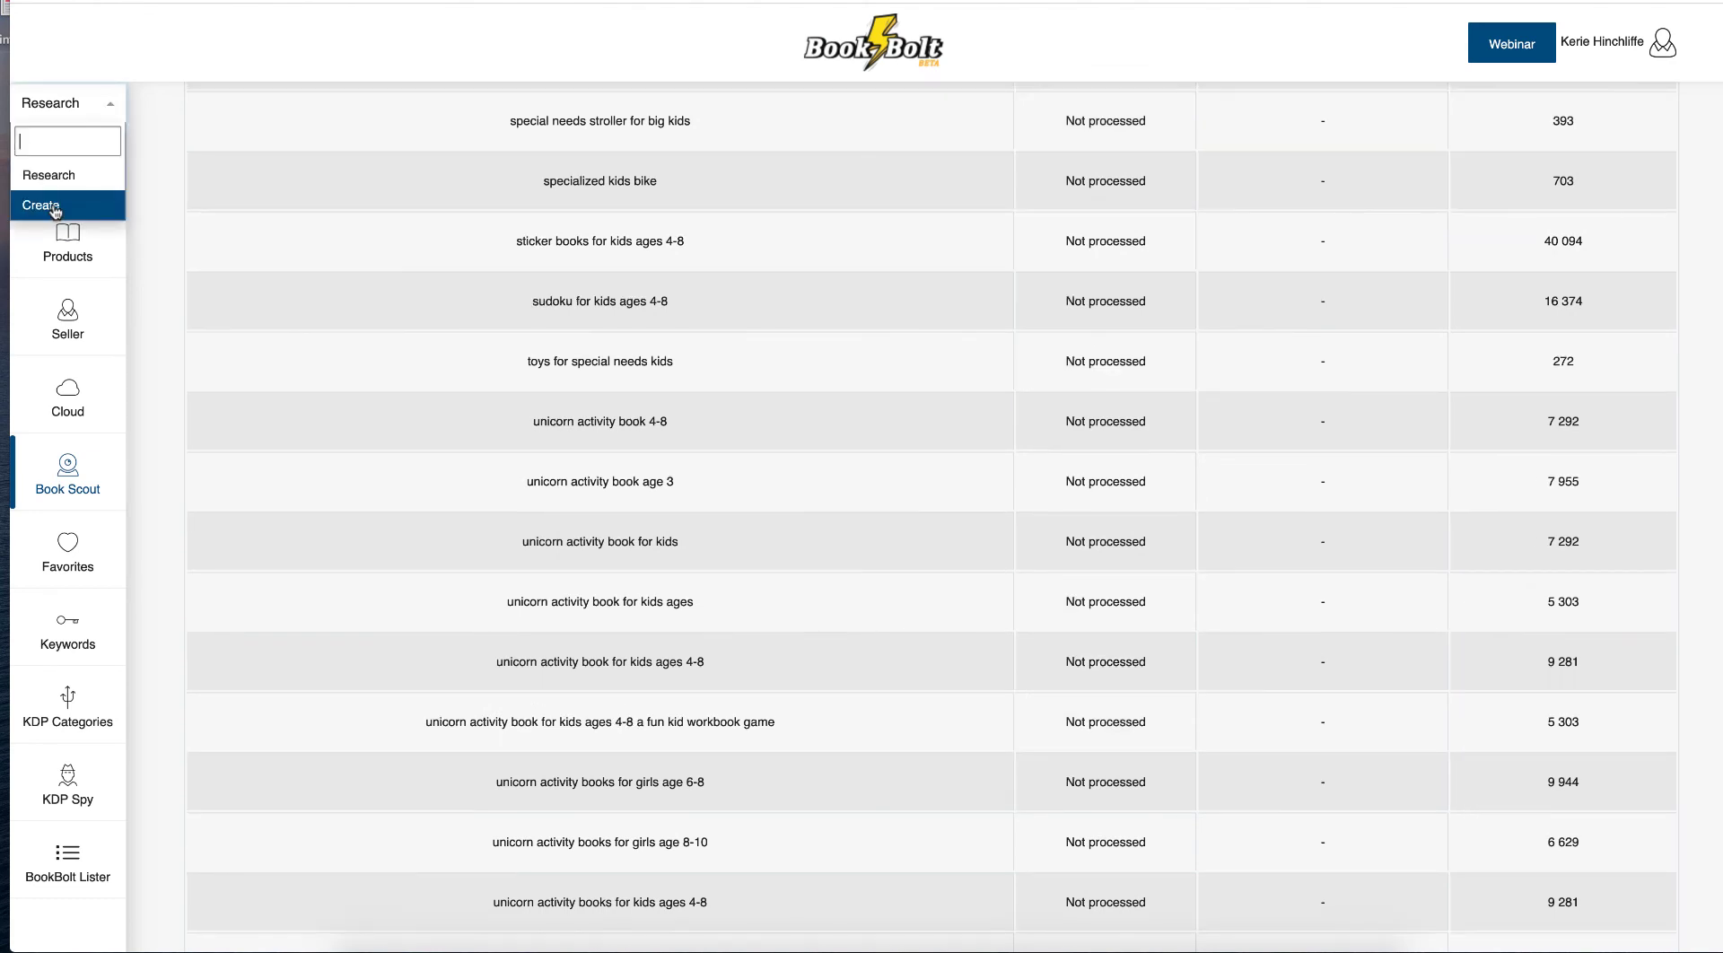
{"action": "left_click", "coordinate": [53, 209]}
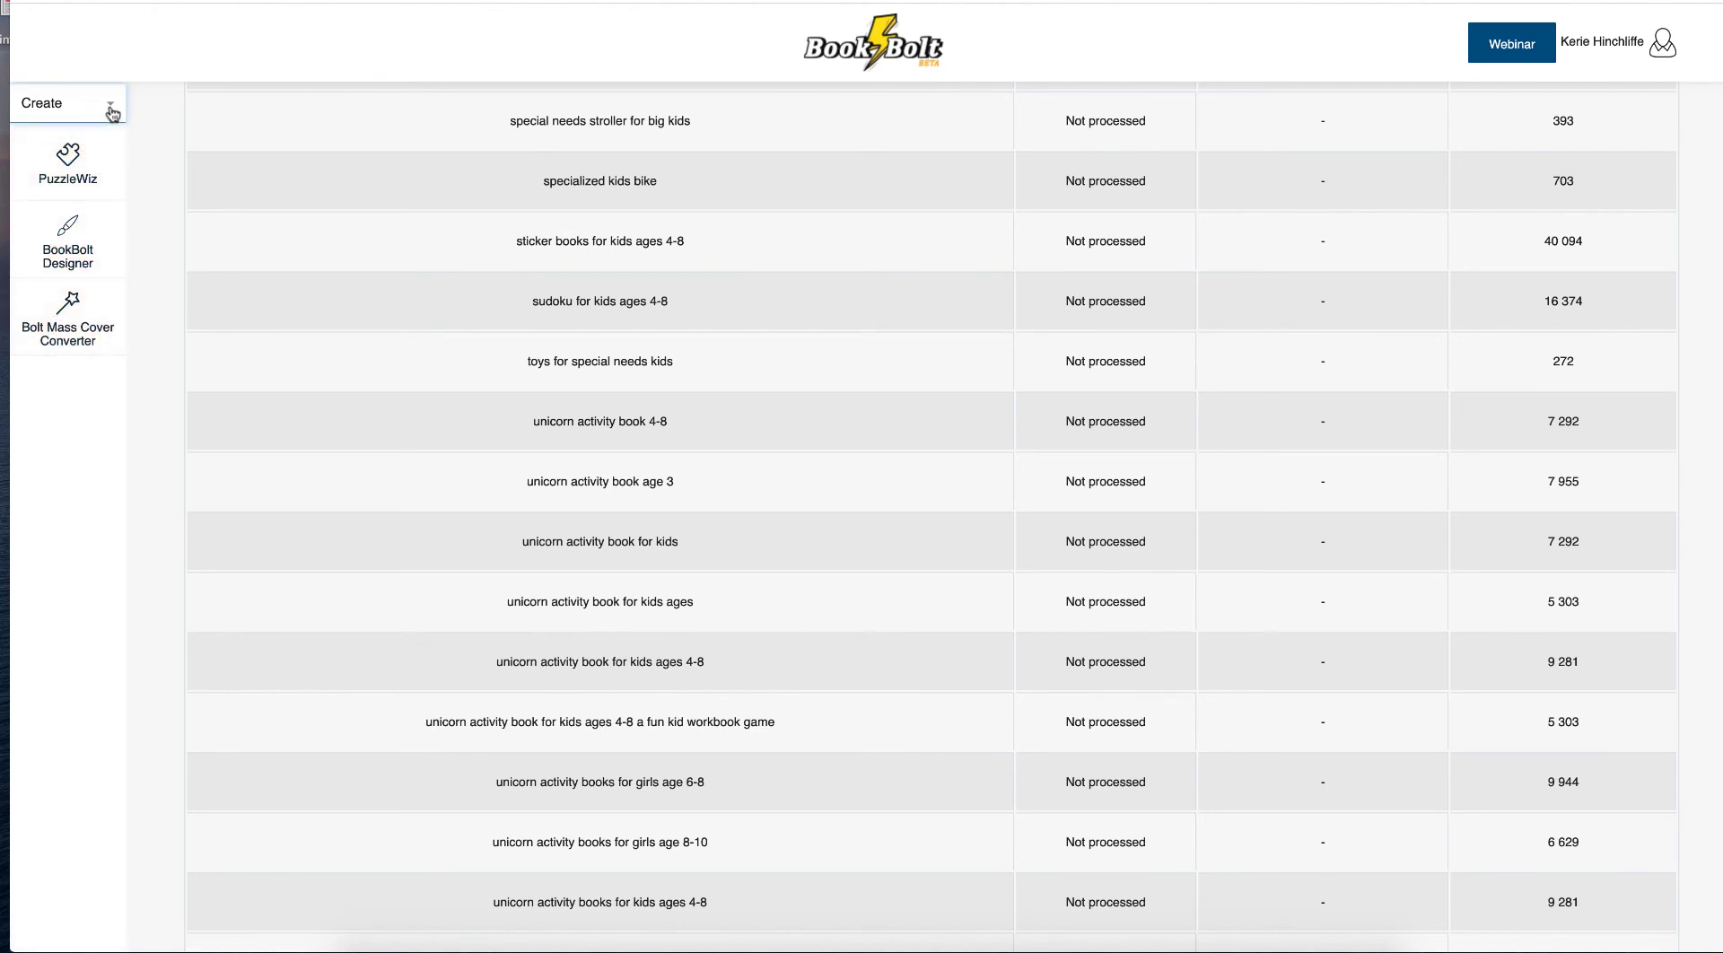
{"action": "scroll", "coordinate": [67, 347], "scroll_direction": "down", "scroll_amount": 1}
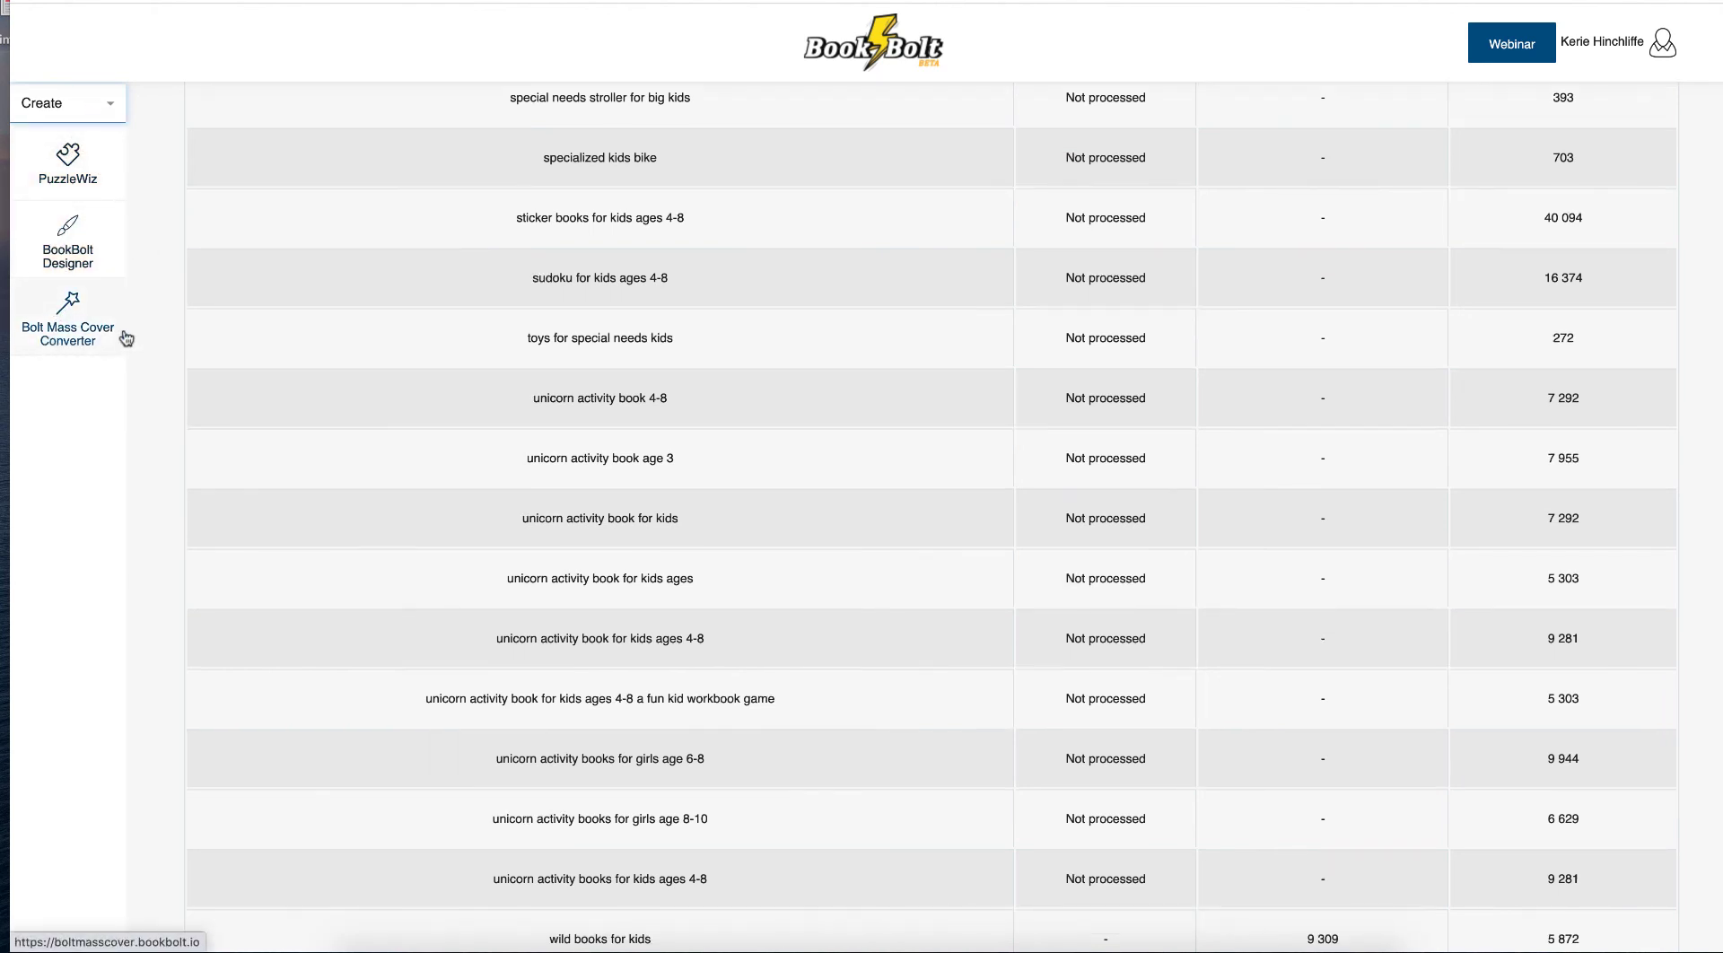
{"action": "scroll", "coordinate": [126, 338], "scroll_direction": "up", "scroll_amount": 1}
{"action": "scroll", "coordinate": [68, 251], "scroll_direction": "down", "scroll_amount": 1}
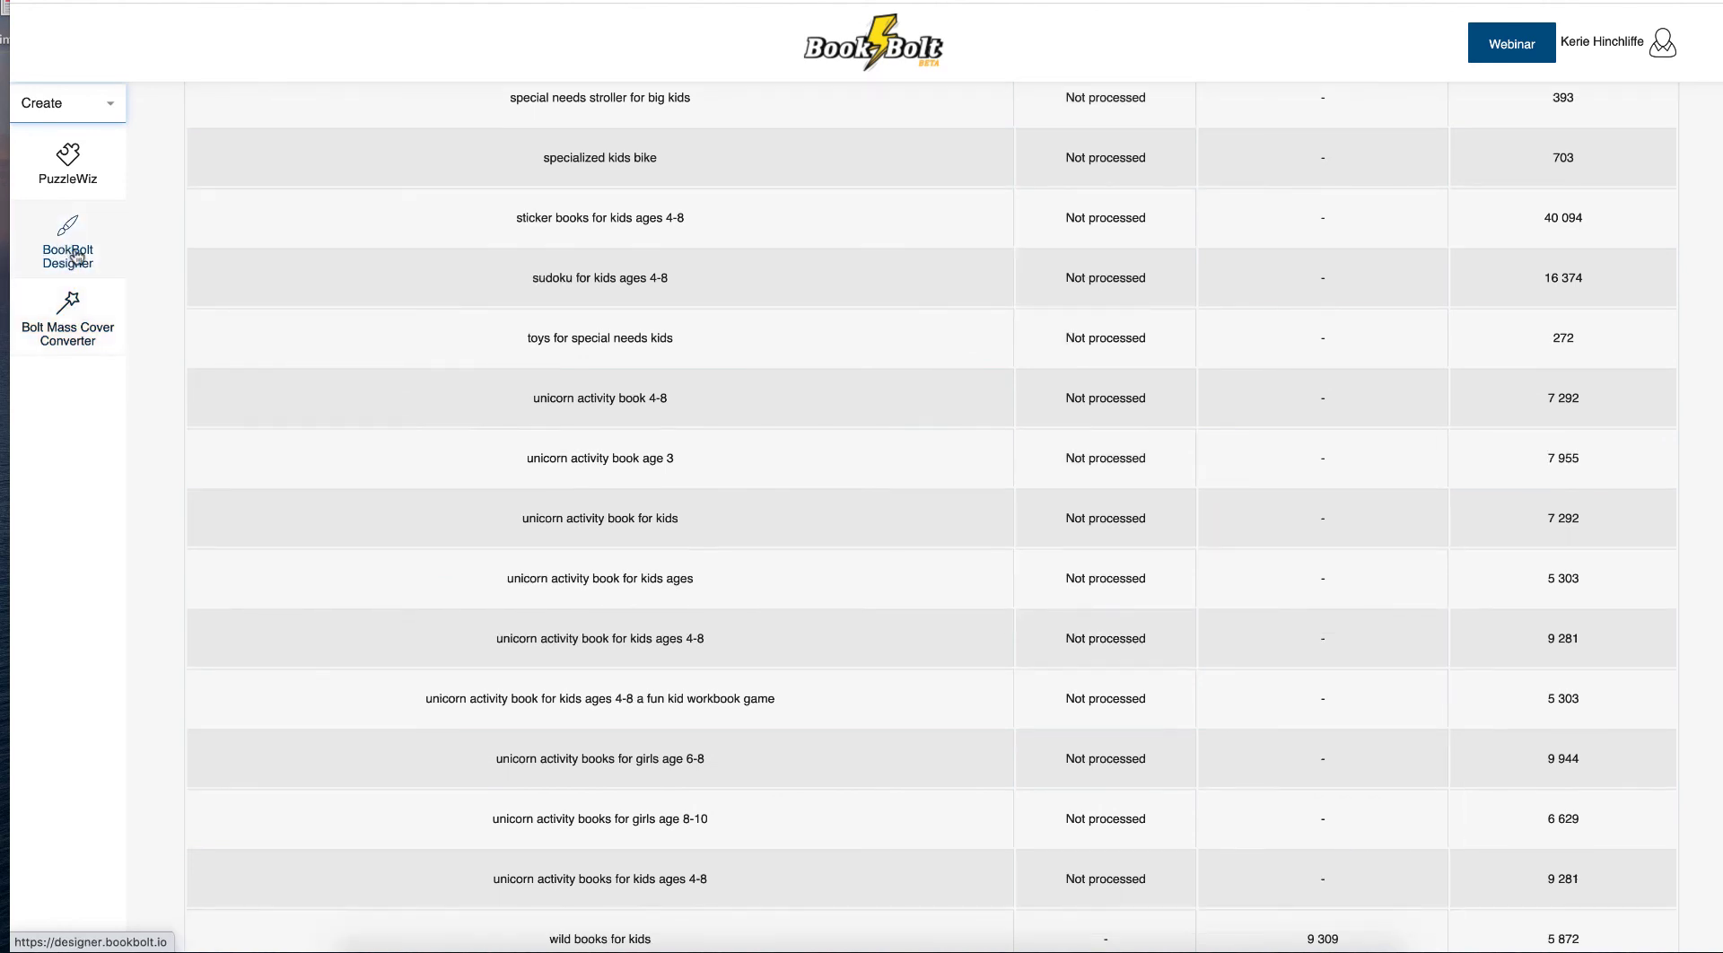
{"action": "scroll", "coordinate": [68, 250], "scroll_direction": "up", "scroll_amount": 1}
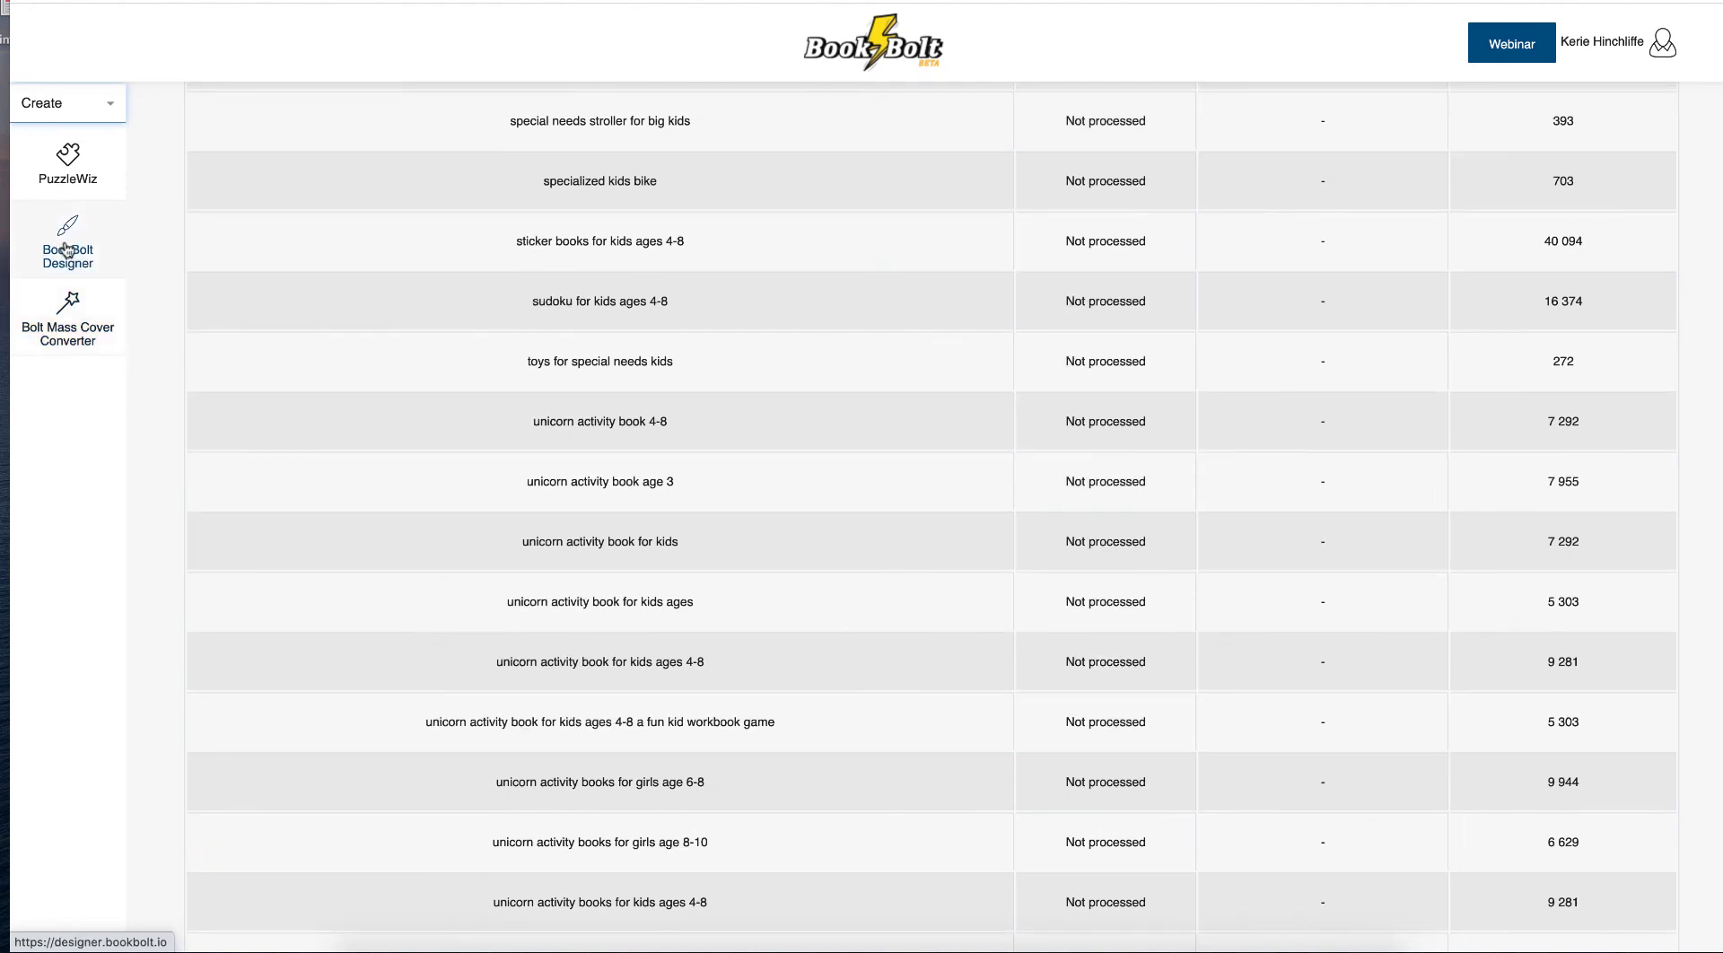
Step: Keep Create selected and show the yearly plans: Yearly Newbie 89.99 and Yearly Pro 199.99
{"action": "left_click", "coordinate": [82, 118]}
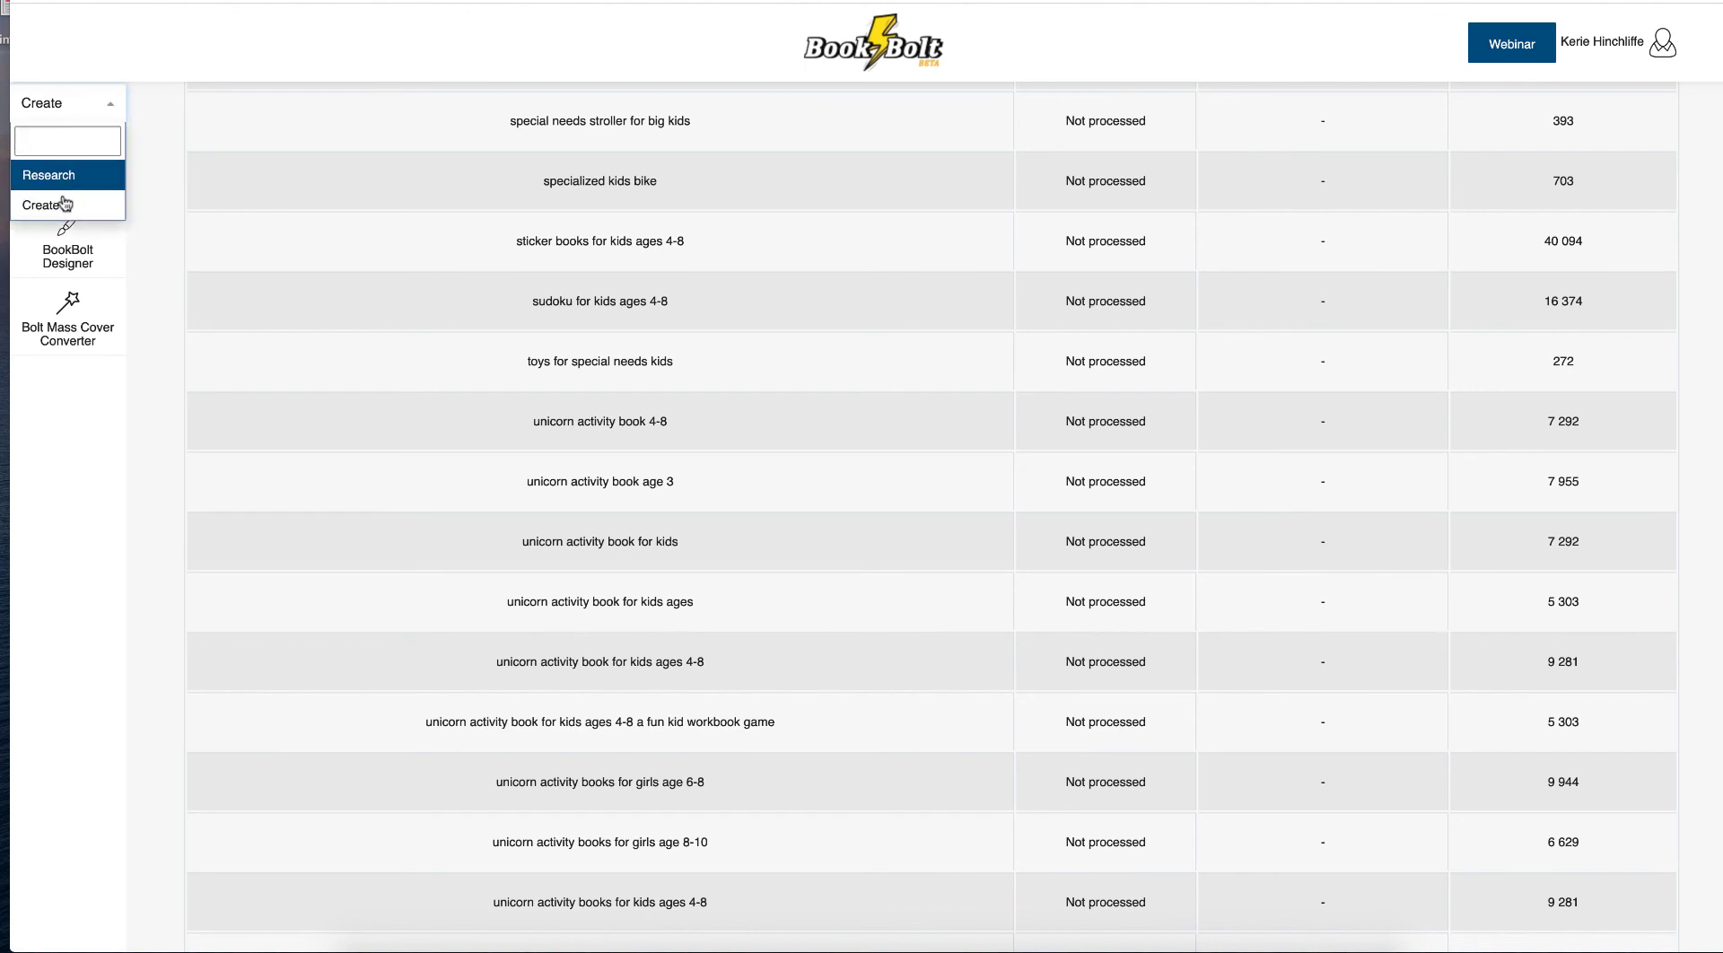
{"action": "scroll", "coordinate": [107, 291], "scroll_direction": "down", "scroll_amount": 3}
{"action": "key", "text": "Return"}
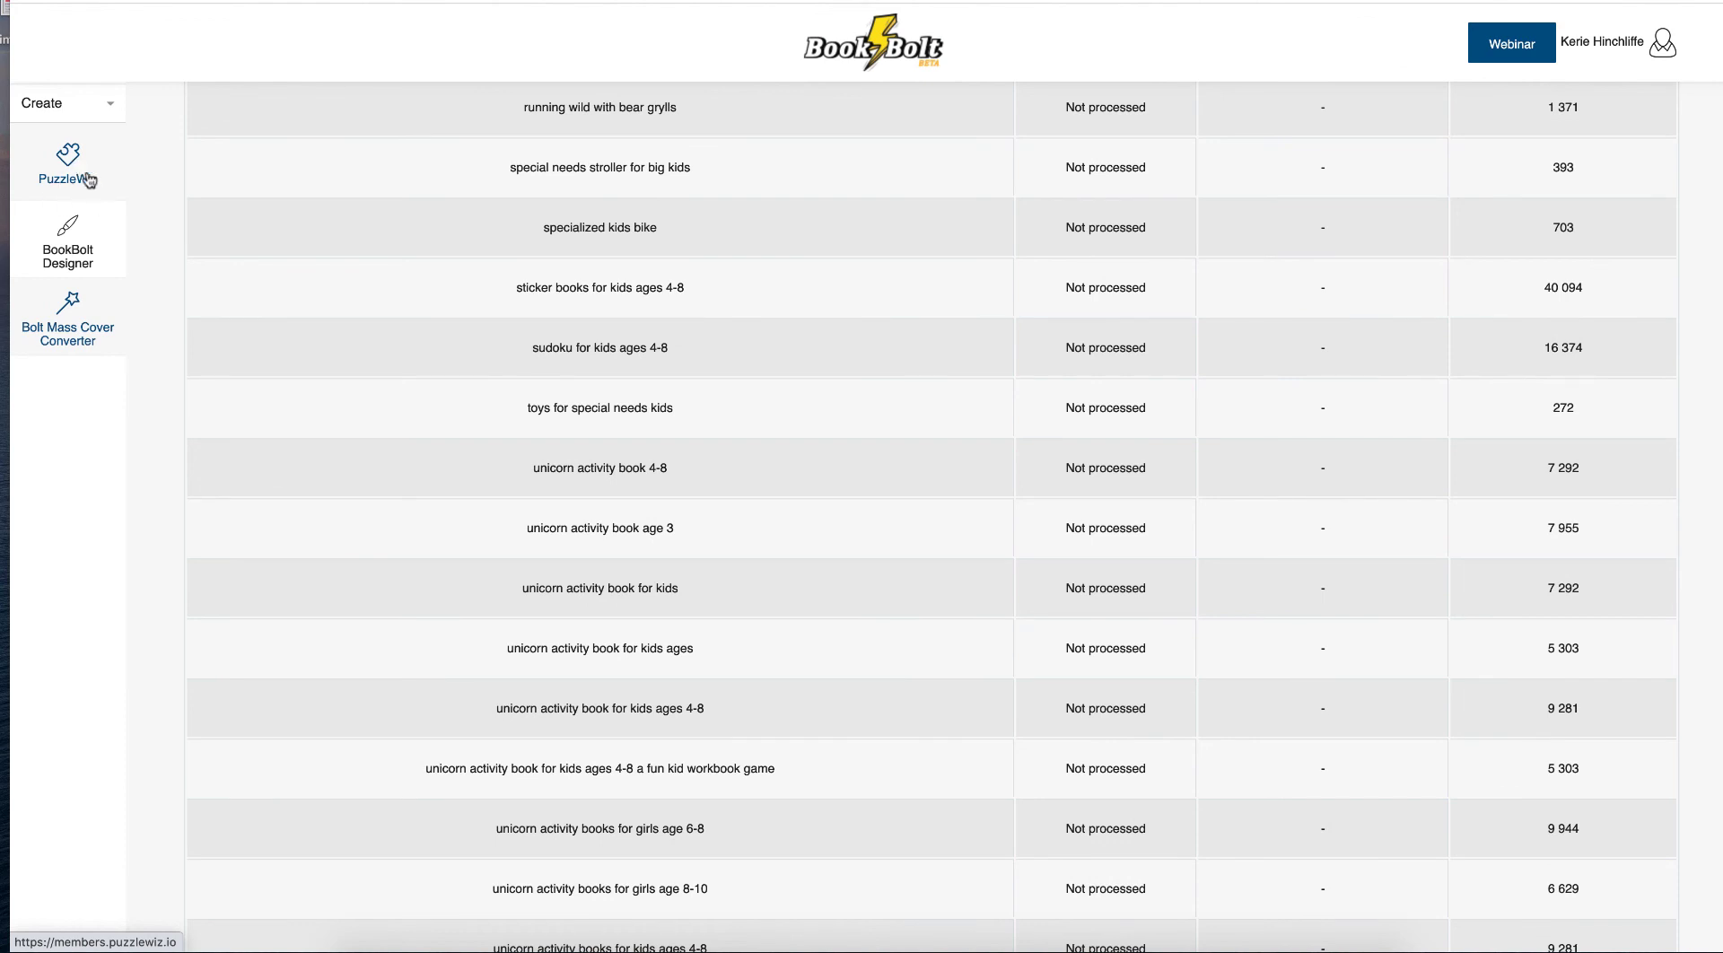
{"action": "scroll", "coordinate": [76, 174], "scroll_direction": "down", "scroll_amount": 1}
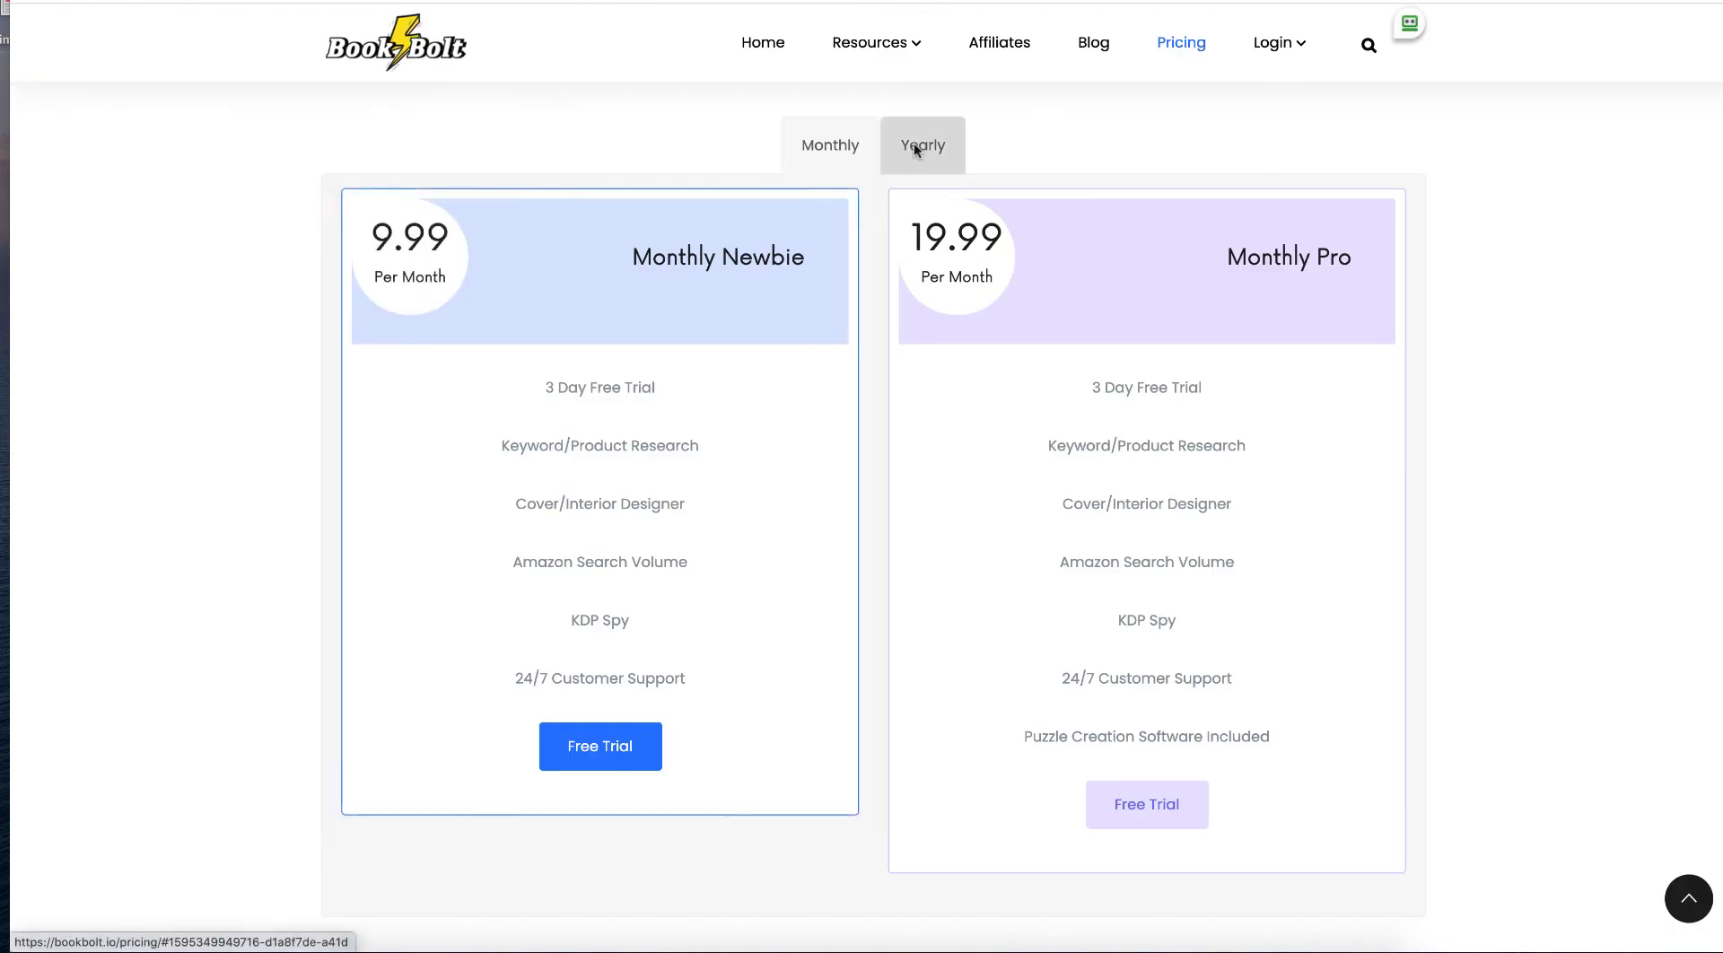
{"action": "left_click", "coordinate": [914, 146]}
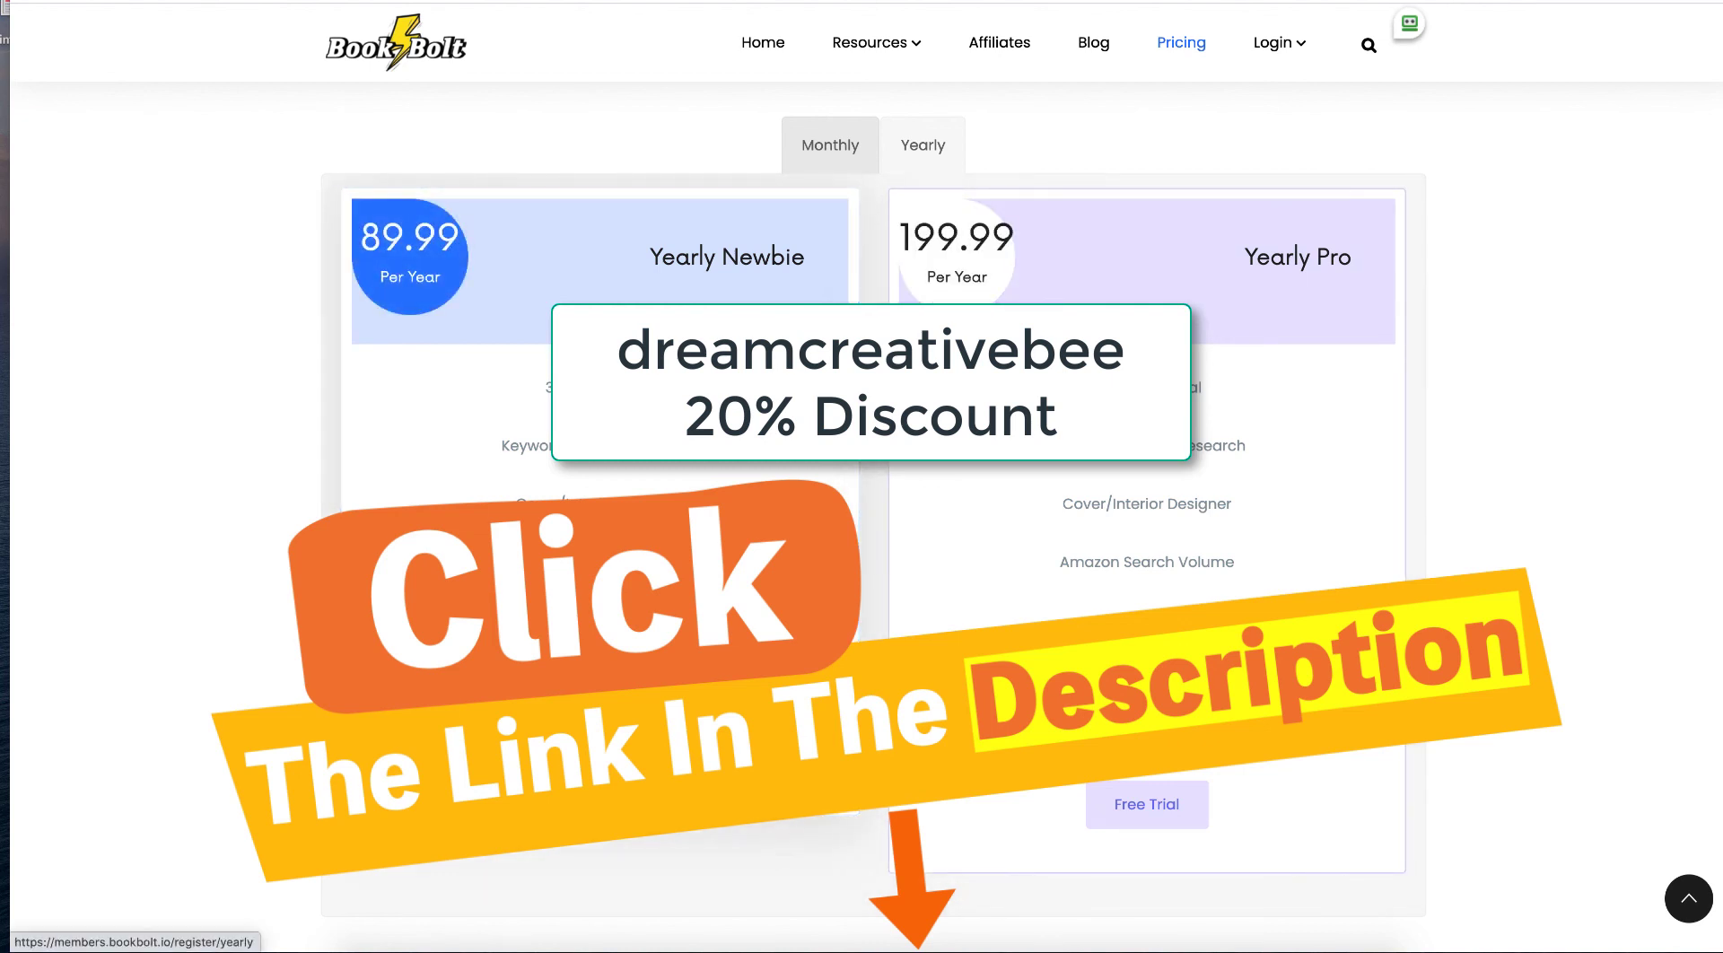
Step: Start the free trial of Book Bolt's Yearly Newbie plan at 89.99 per year
{"action": "left_click", "coordinate": [848, 629]}
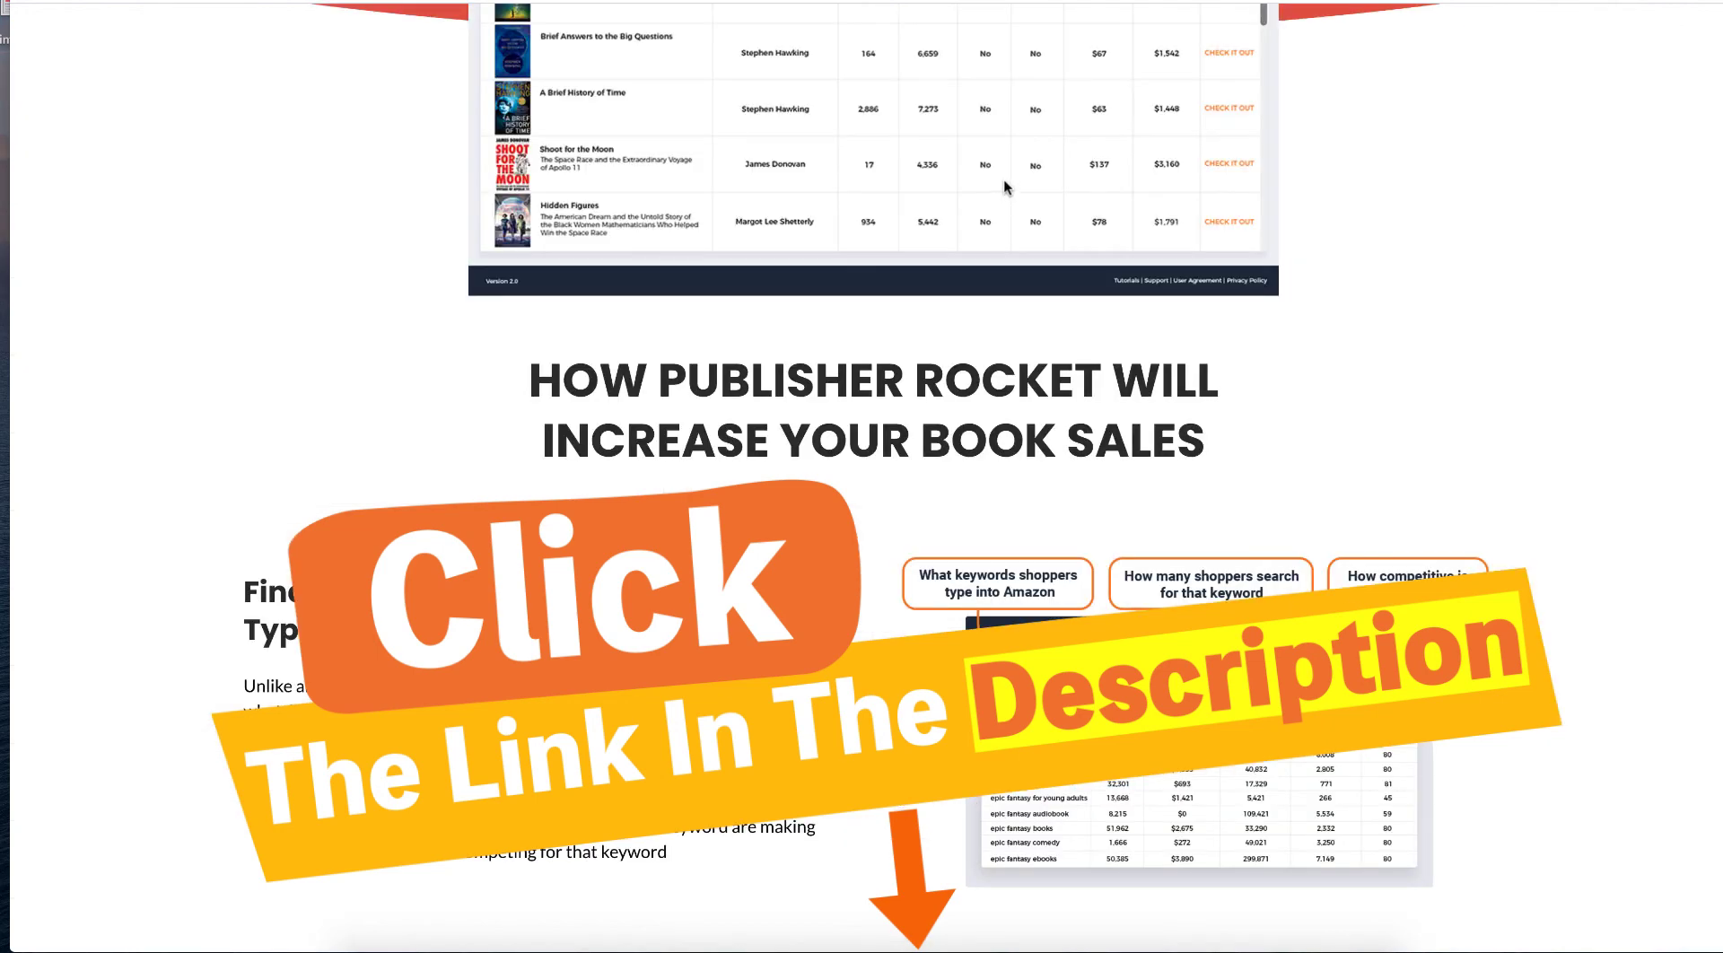
Step: Scroll the Publisher Rocket sales page to 'How Publisher Rocket Will Increase Your Book Sales'
{"action": "scroll", "coordinate": [1009, 188], "scroll_direction": "up", "scroll_amount": 10}
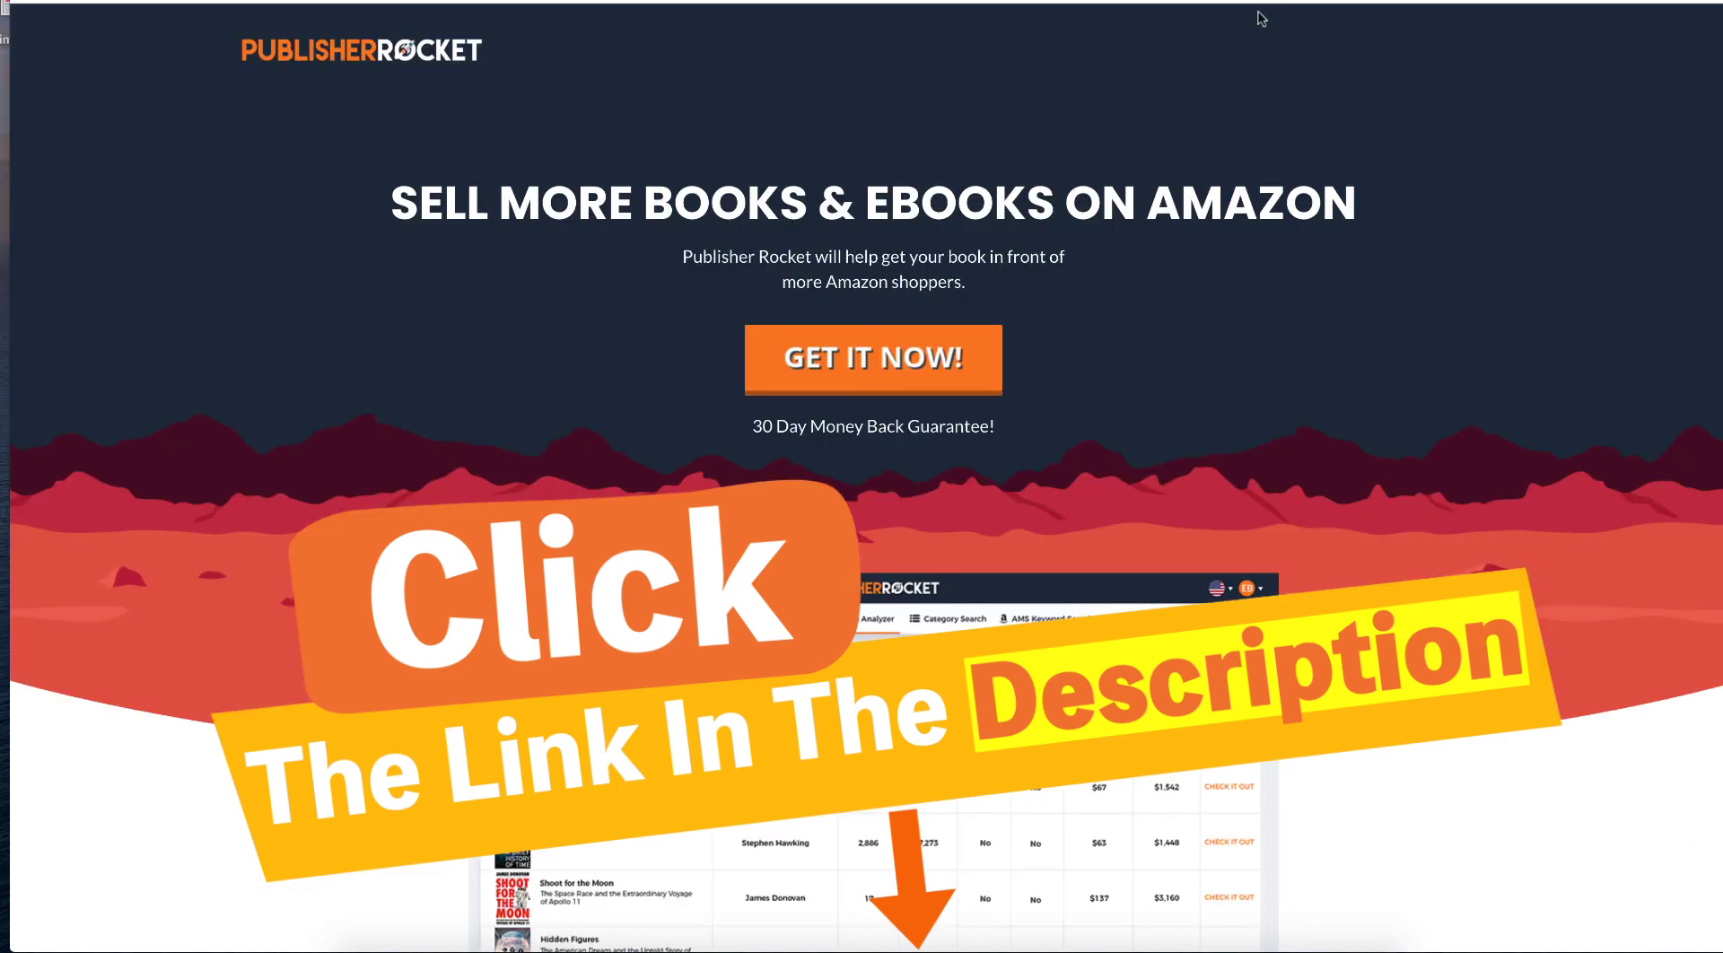
{"action": "scroll", "coordinate": [966, 180], "scroll_direction": "down", "scroll_amount": 8}
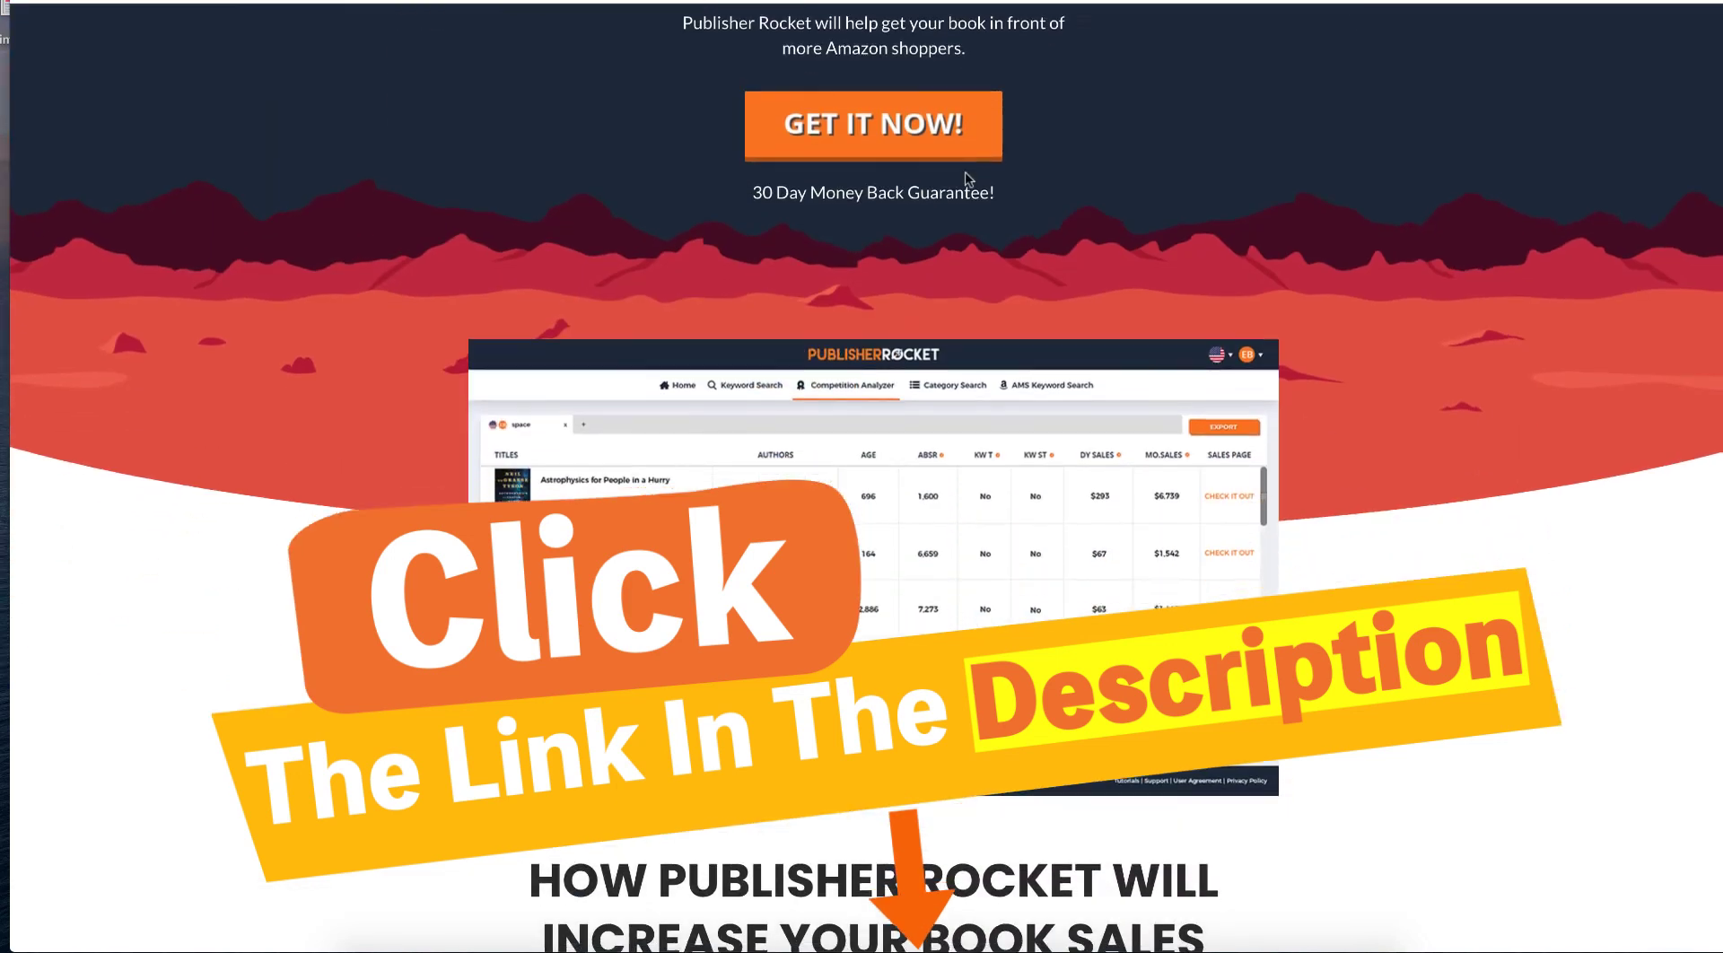
{"action": "scroll", "coordinate": [966, 173], "scroll_direction": "down", "scroll_amount": 3}
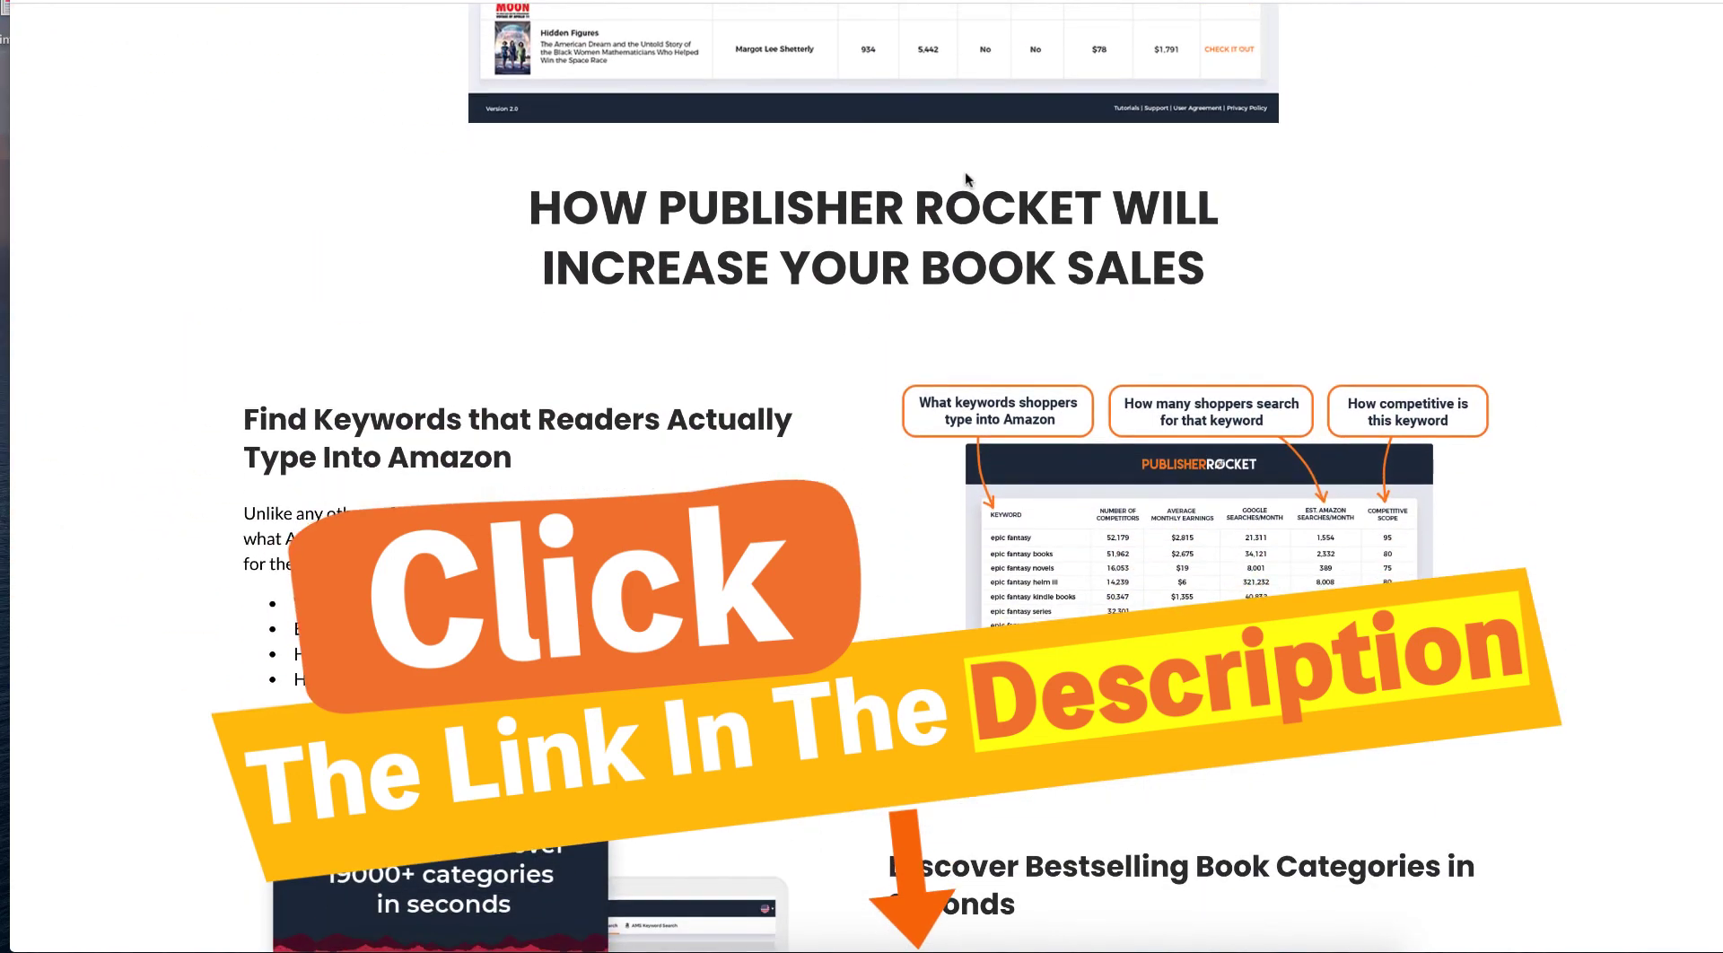